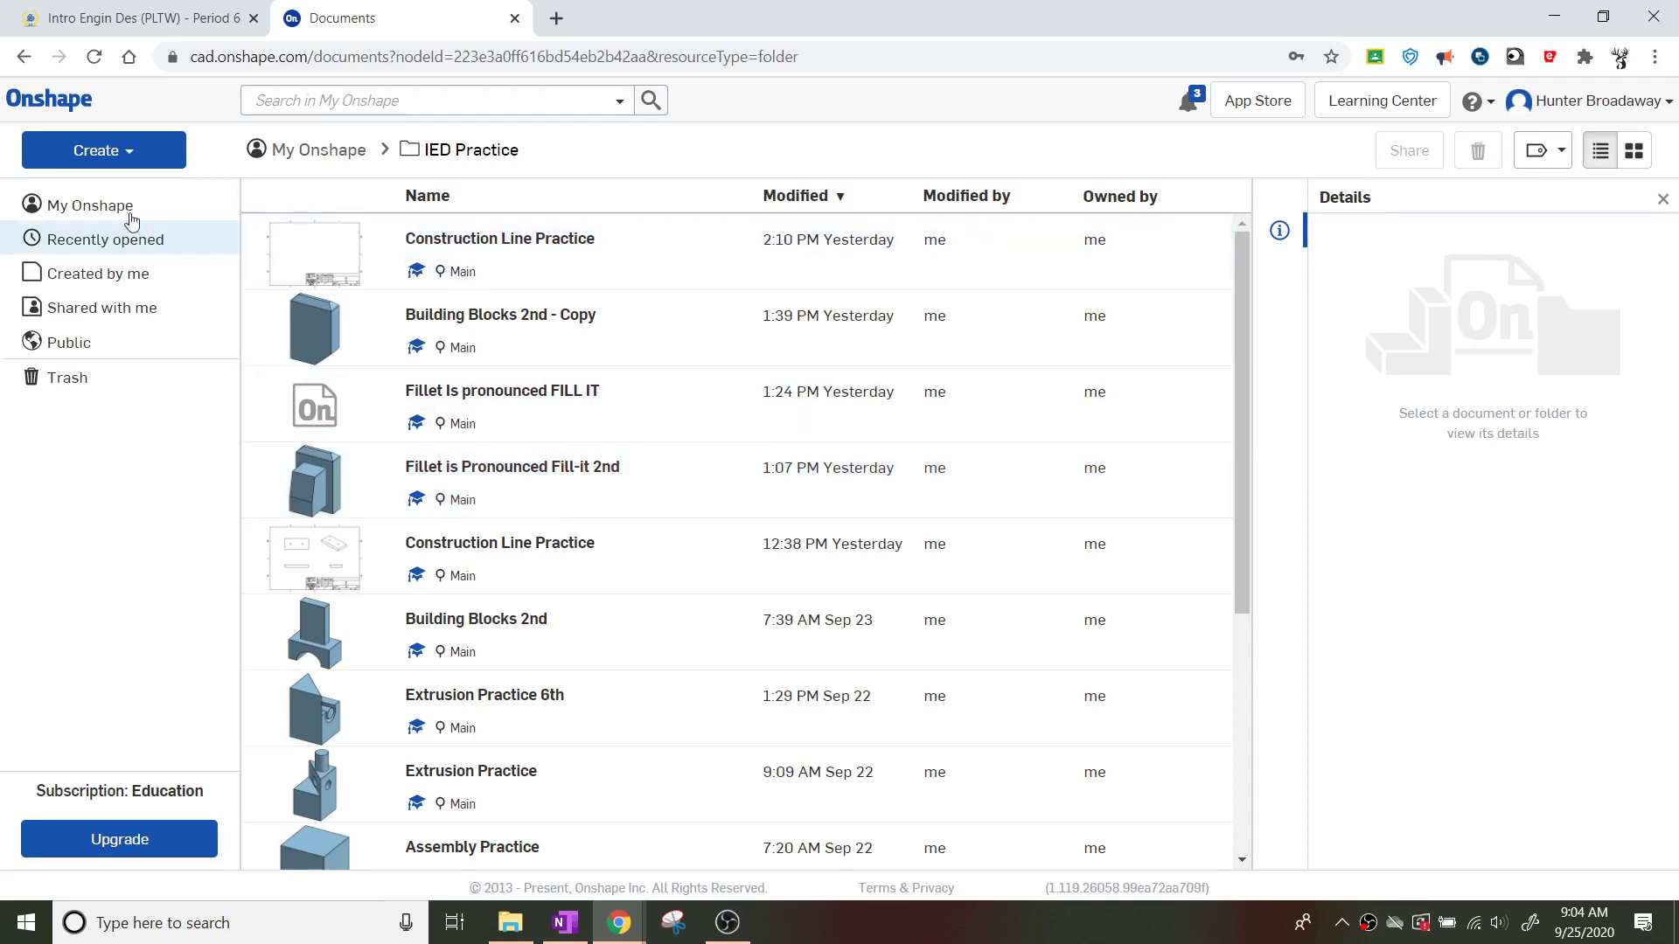
Create a new document named "Revolut and Sweep Practice" in the IED Practice folder
{"action": "left_click", "coordinate": [128, 157]}
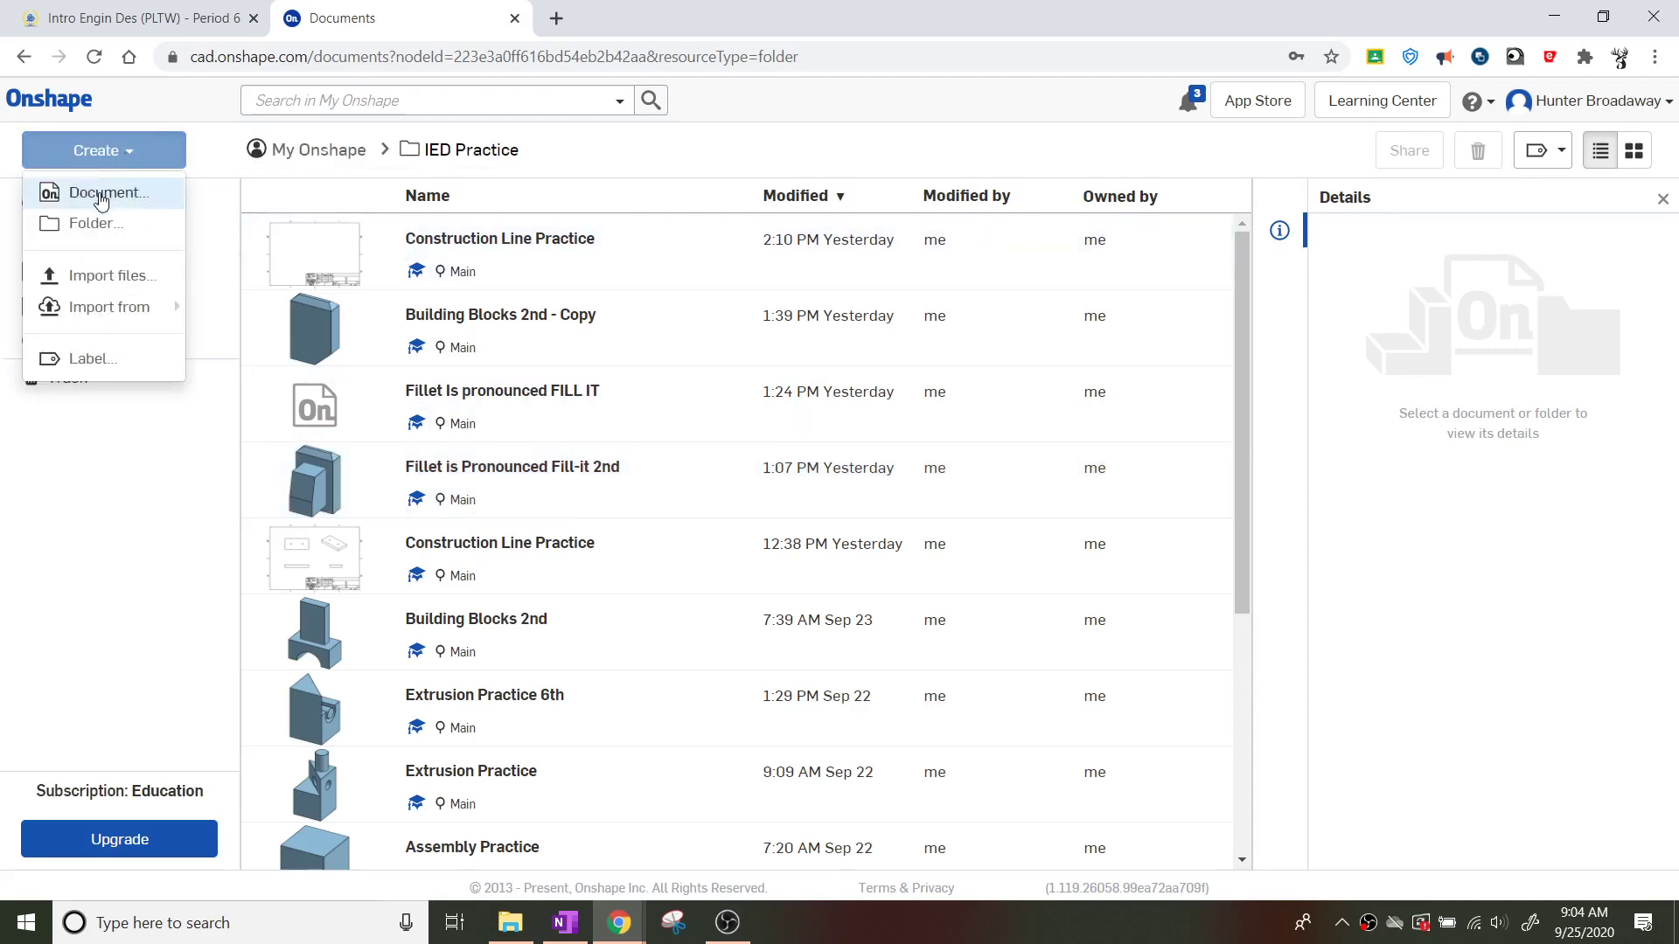
{"action": "left_click", "coordinate": [98, 190]}
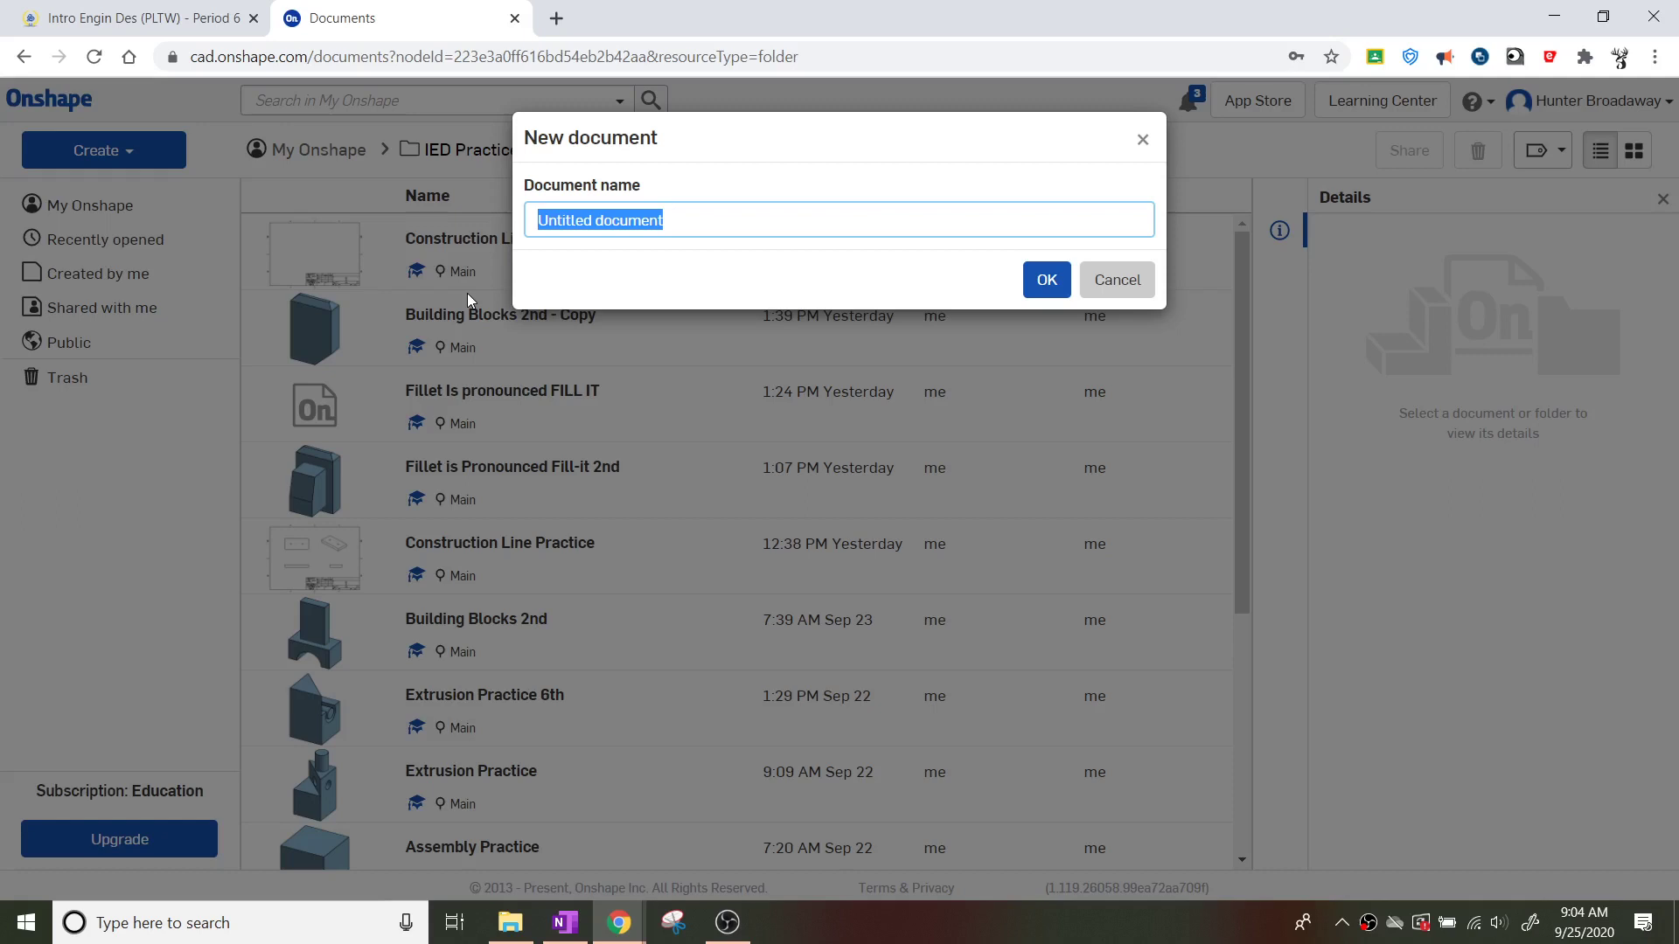
{"action": "type", "text": "Revolut"}
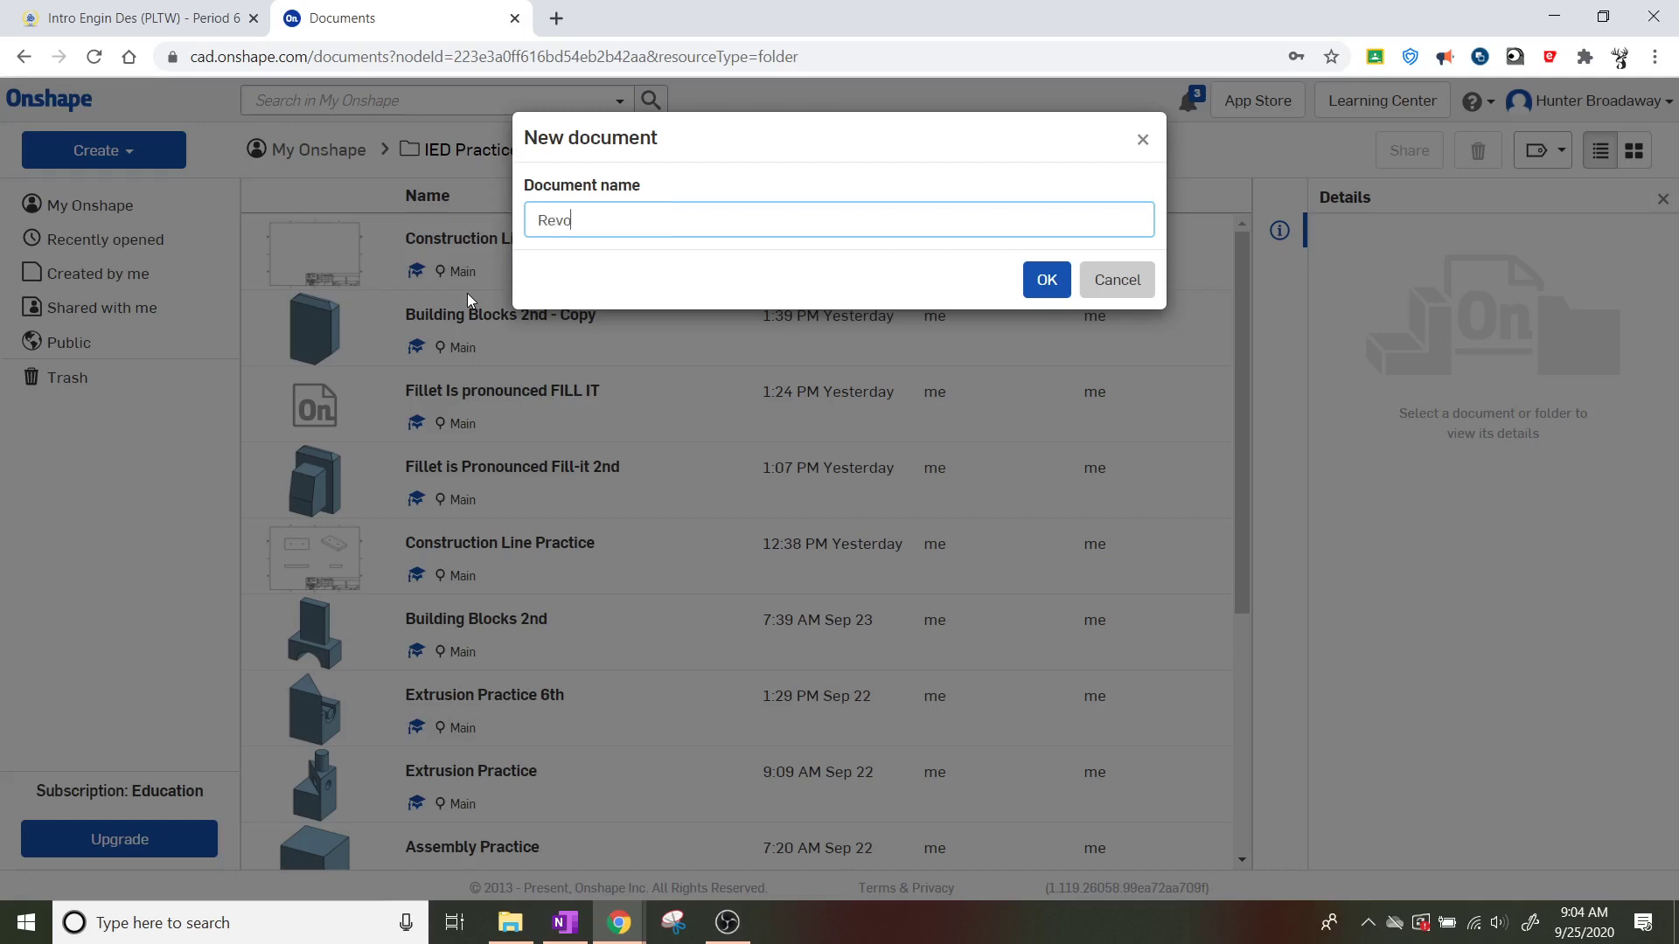
{"action": "type", "text": " and Sweep Practice"}
{"action": "left_click", "coordinate": [1049, 284]}
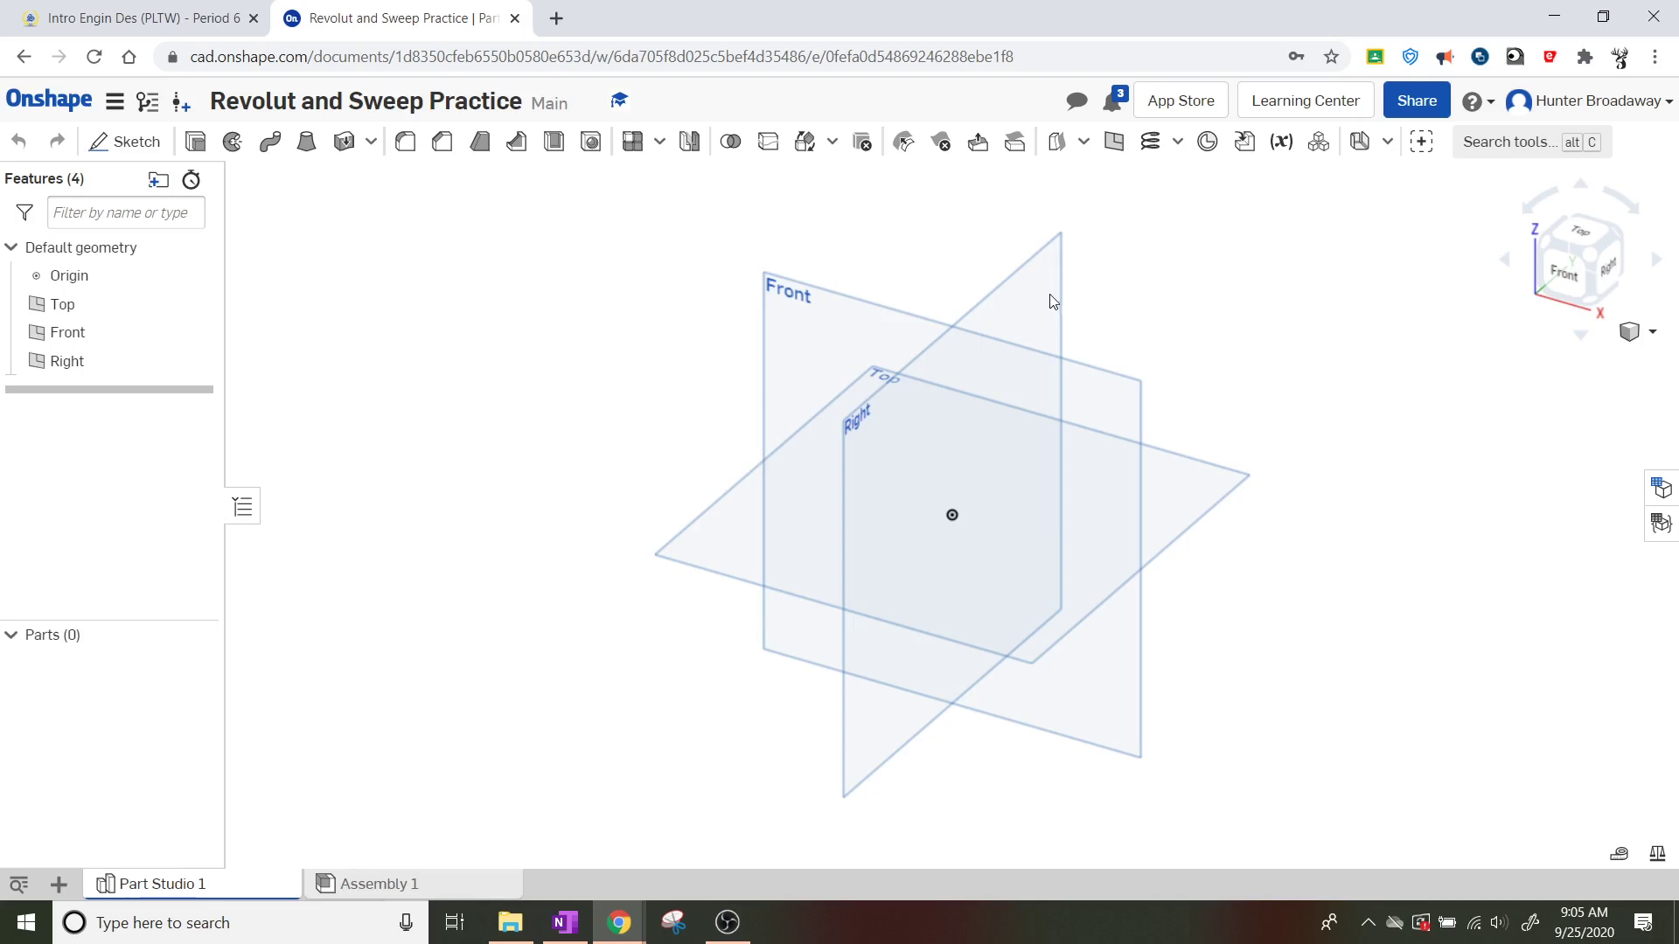
{"action": "right_click", "coordinate": [1053, 301]}
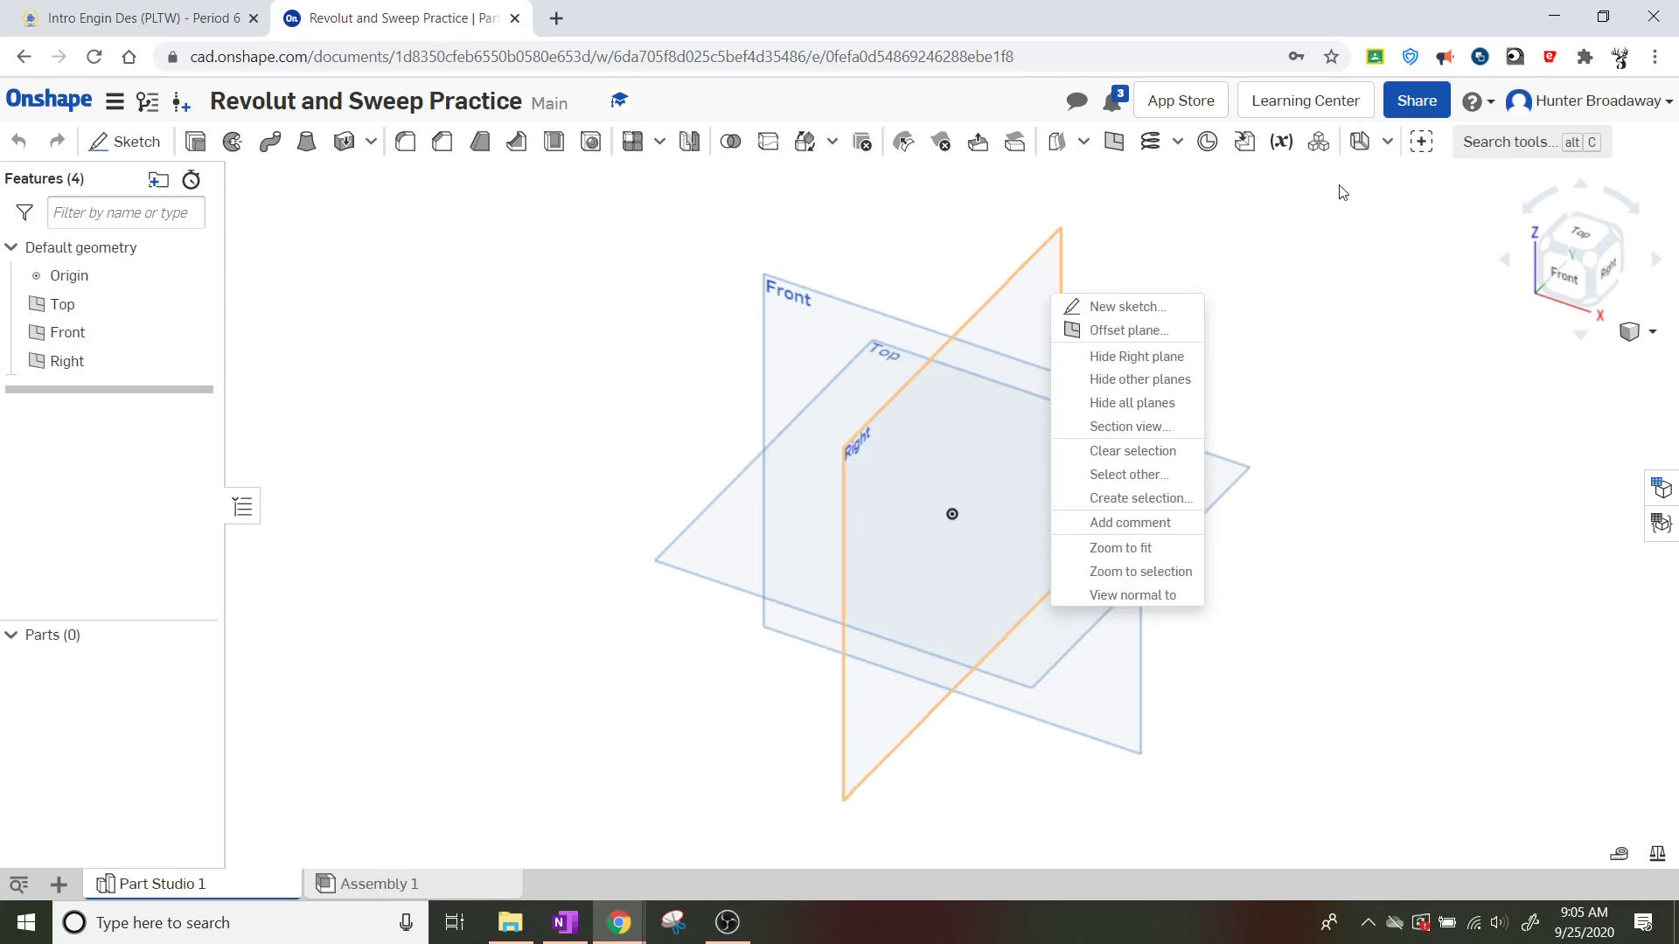
{"action": "left_click", "coordinate": [1382, 537]}
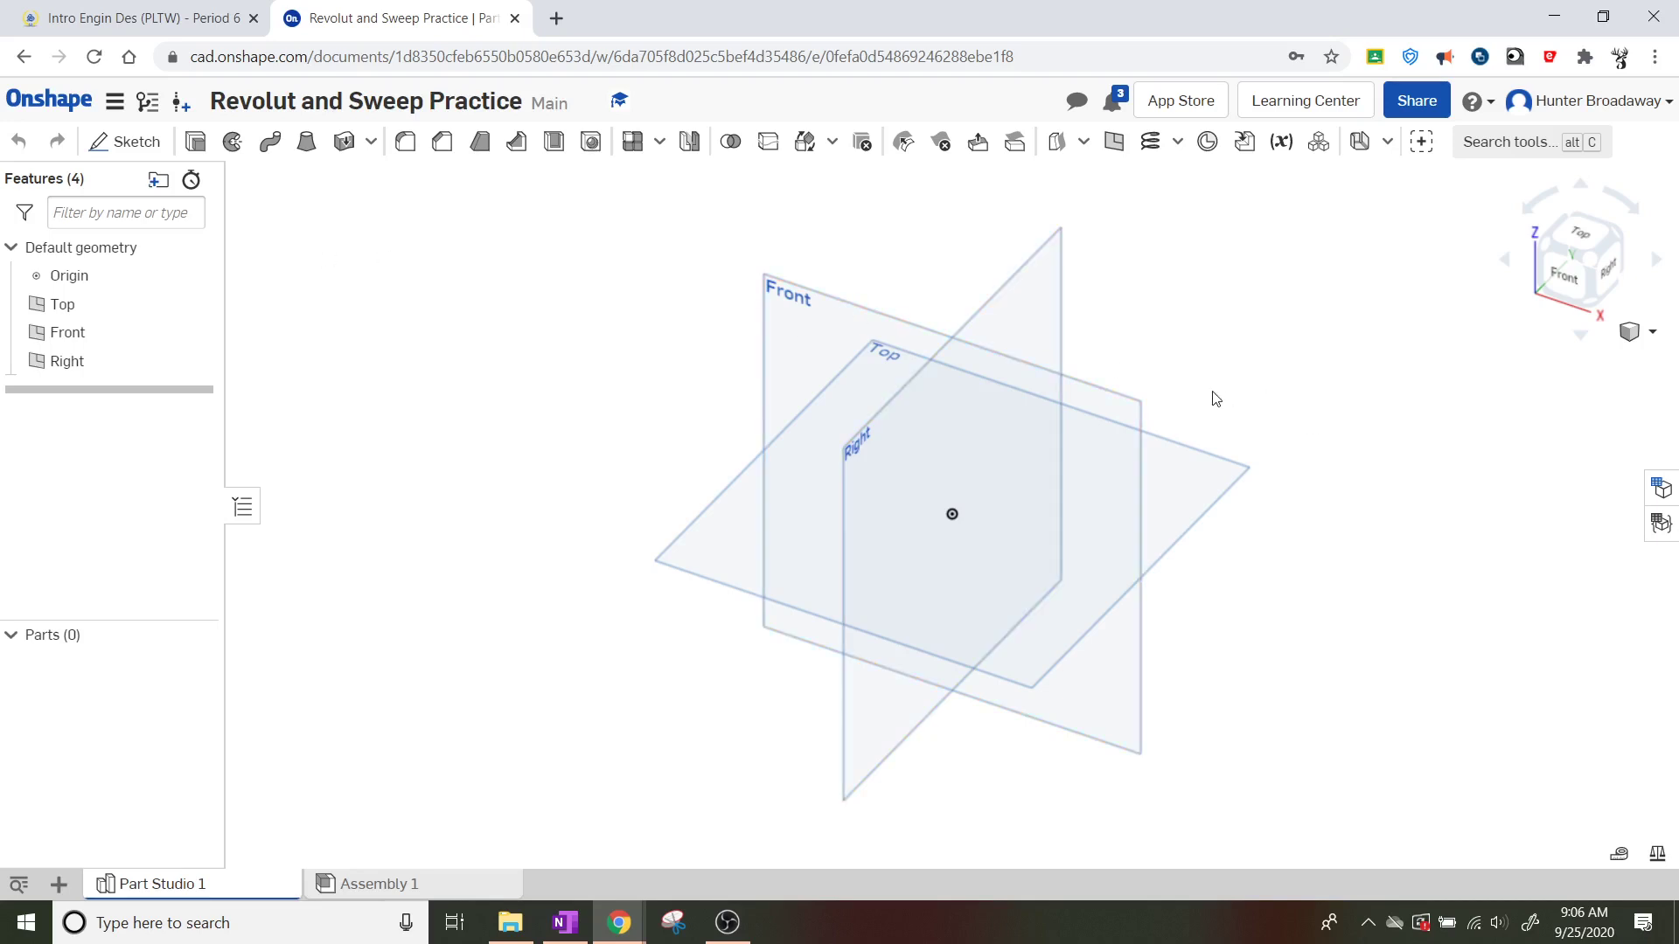
Sketch a corner rectangle 4 wide and 2 high on the Top plane, clear of the origin on the positive Y side, and finish the sketch
{"action": "left_click", "coordinate": [135, 143]}
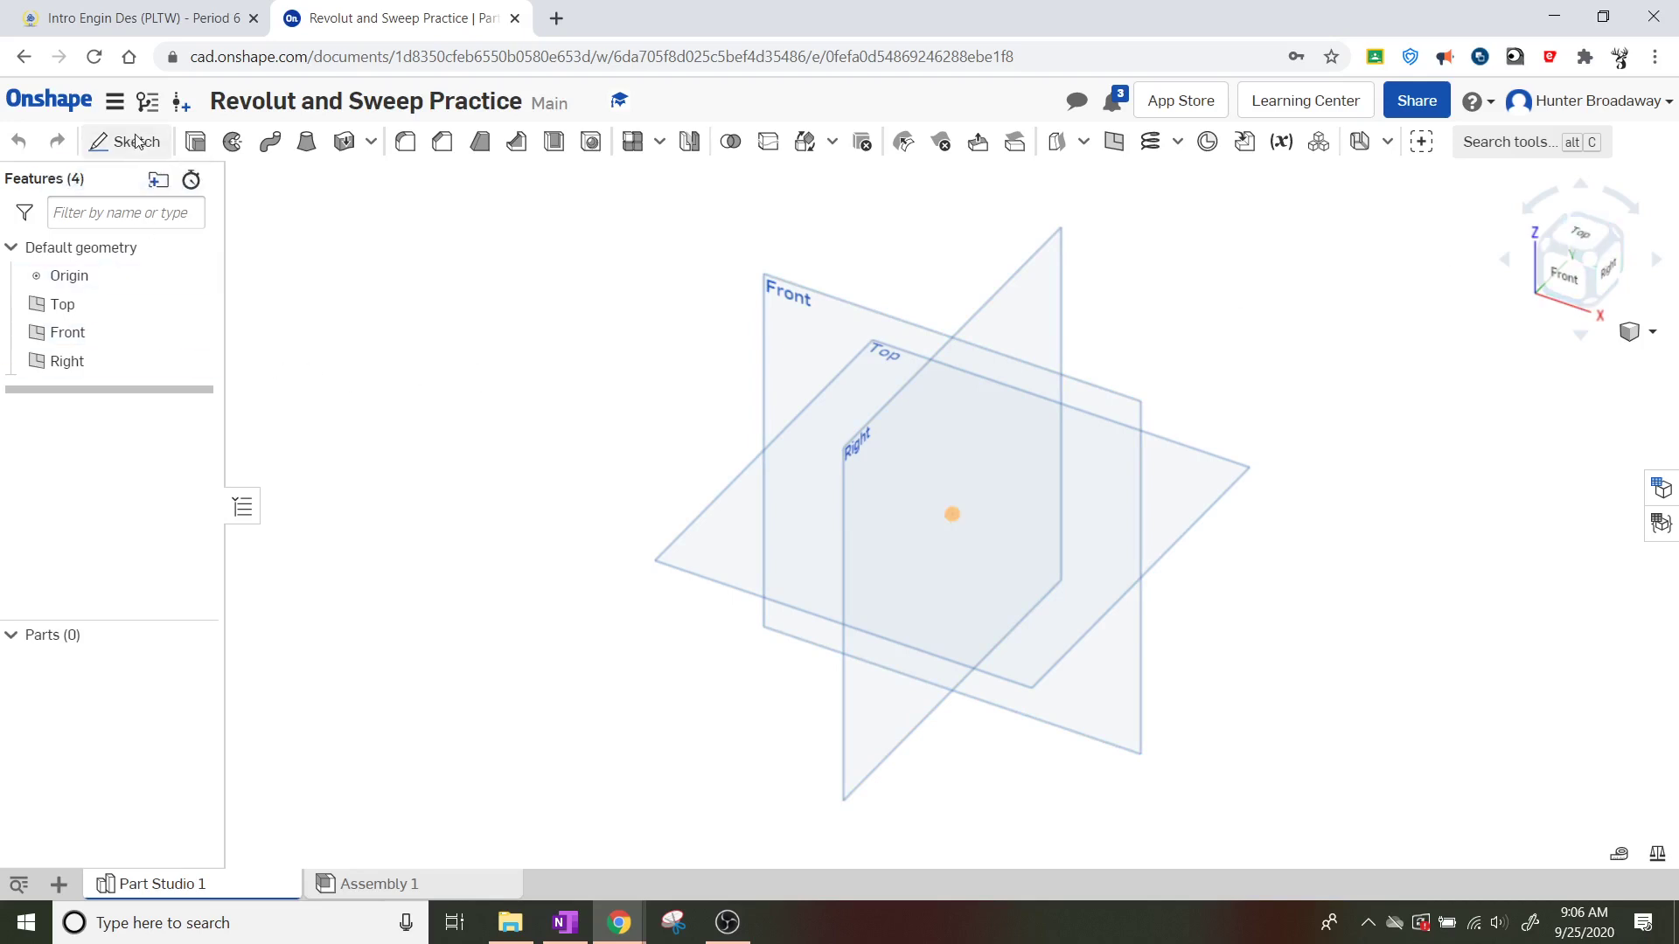
{"action": "left_click", "coordinate": [1213, 473]}
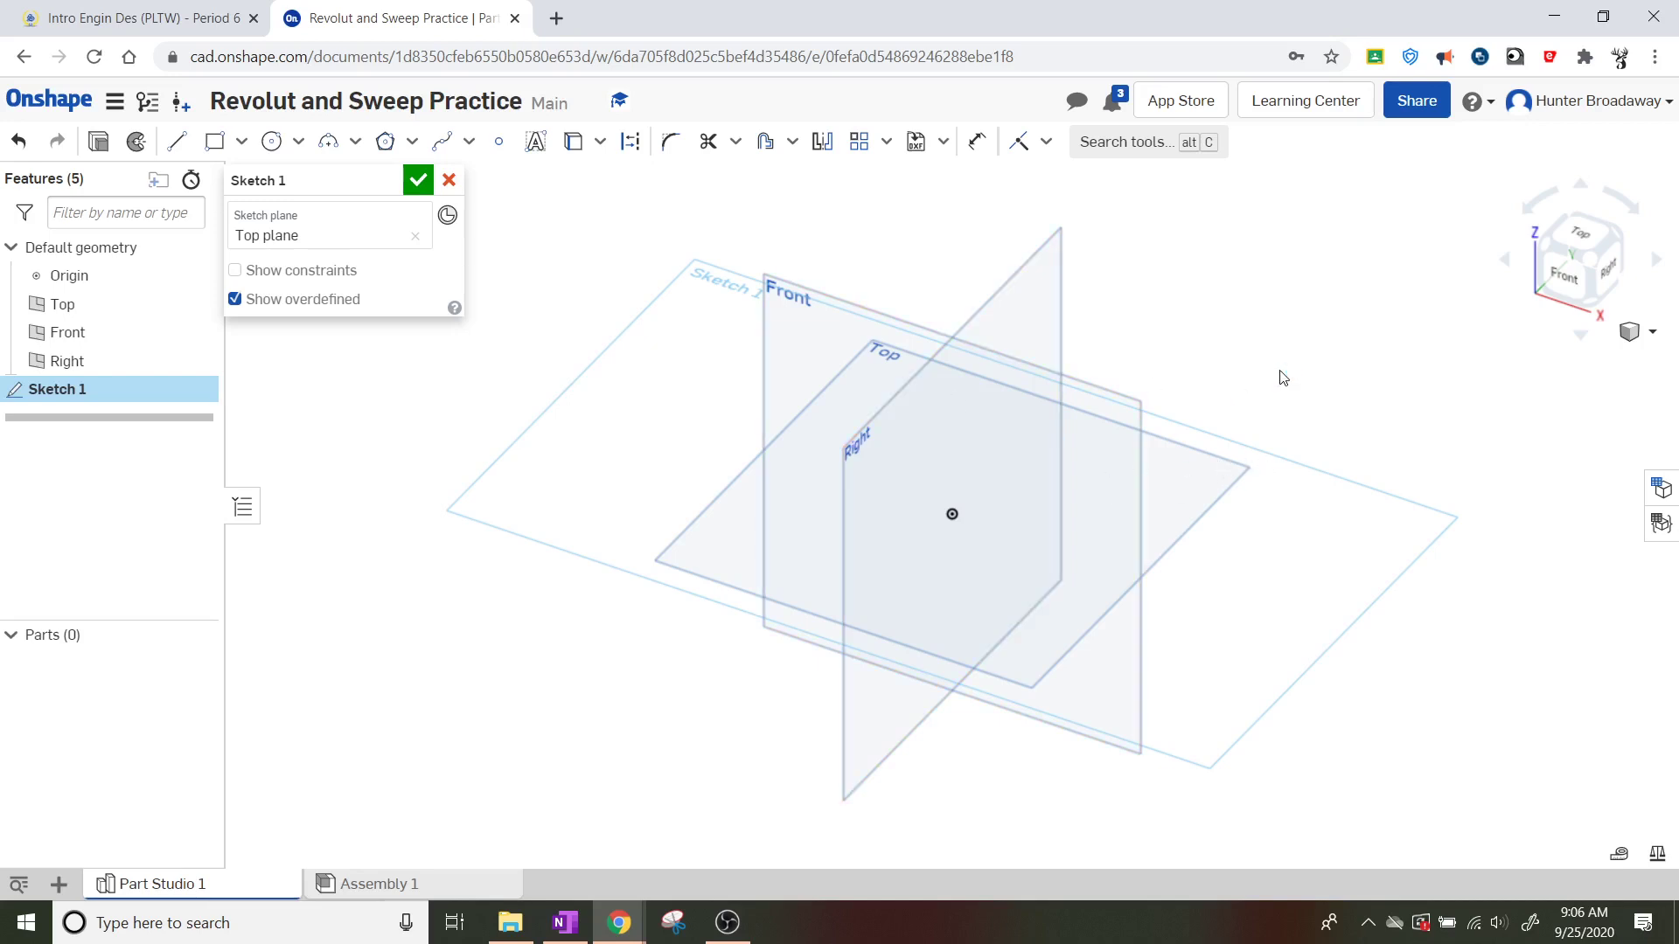
{"action": "left_click", "coordinate": [1587, 233]}
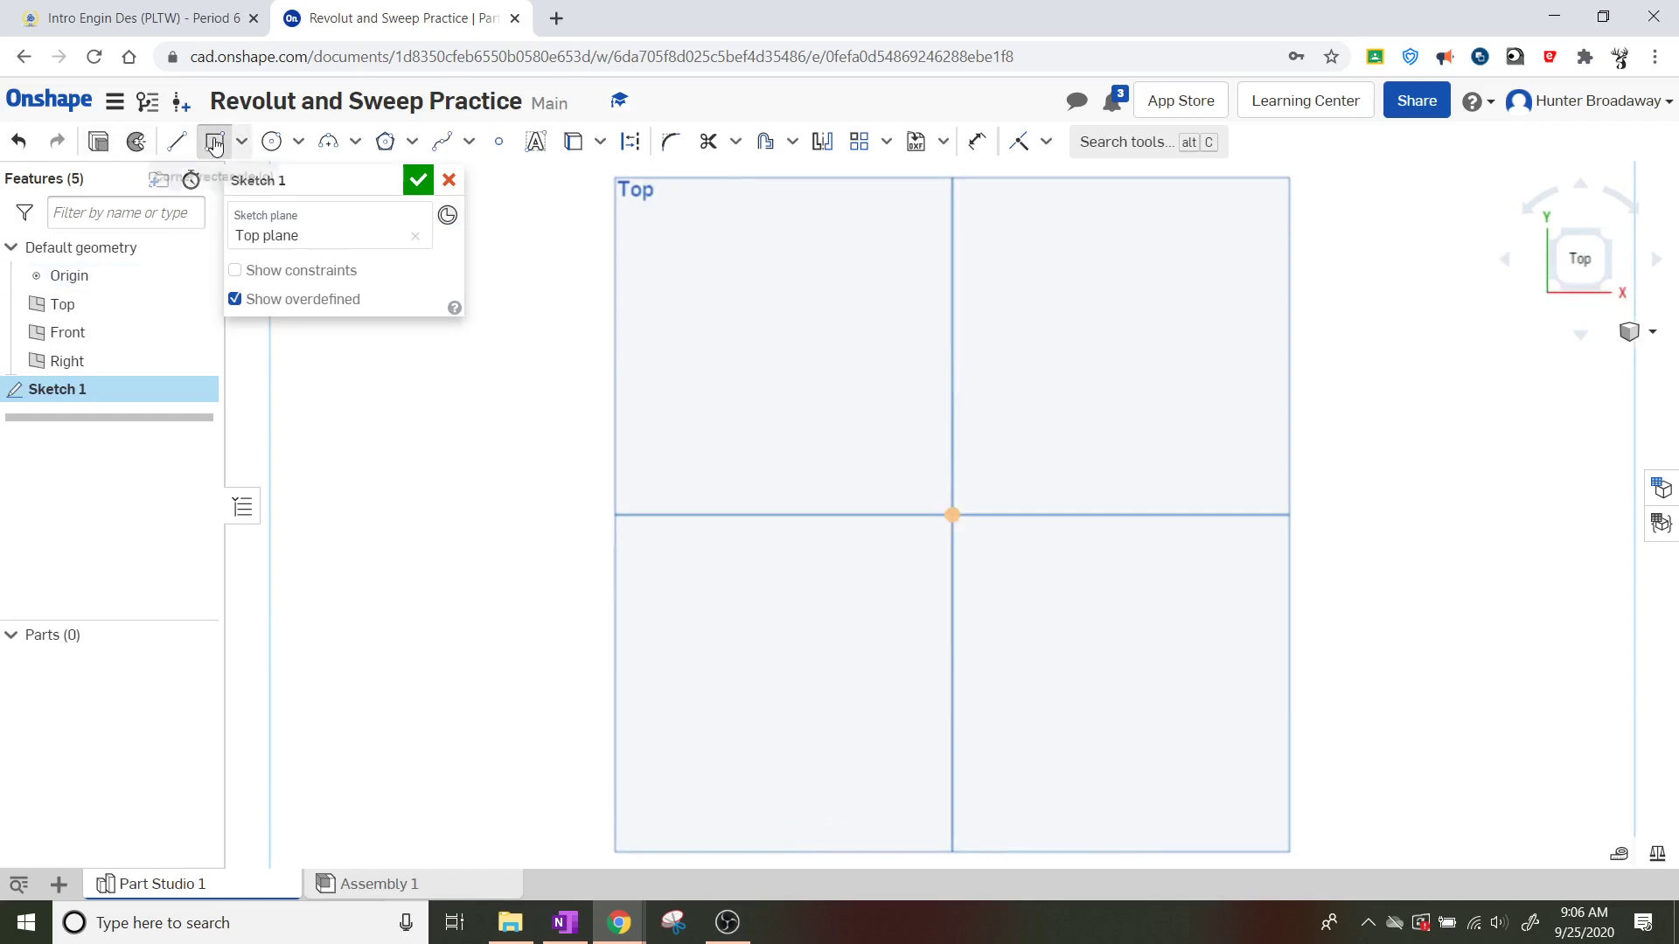
{"action": "left_click", "coordinate": [215, 141]}
{"action": "left_click", "coordinate": [991, 259]}
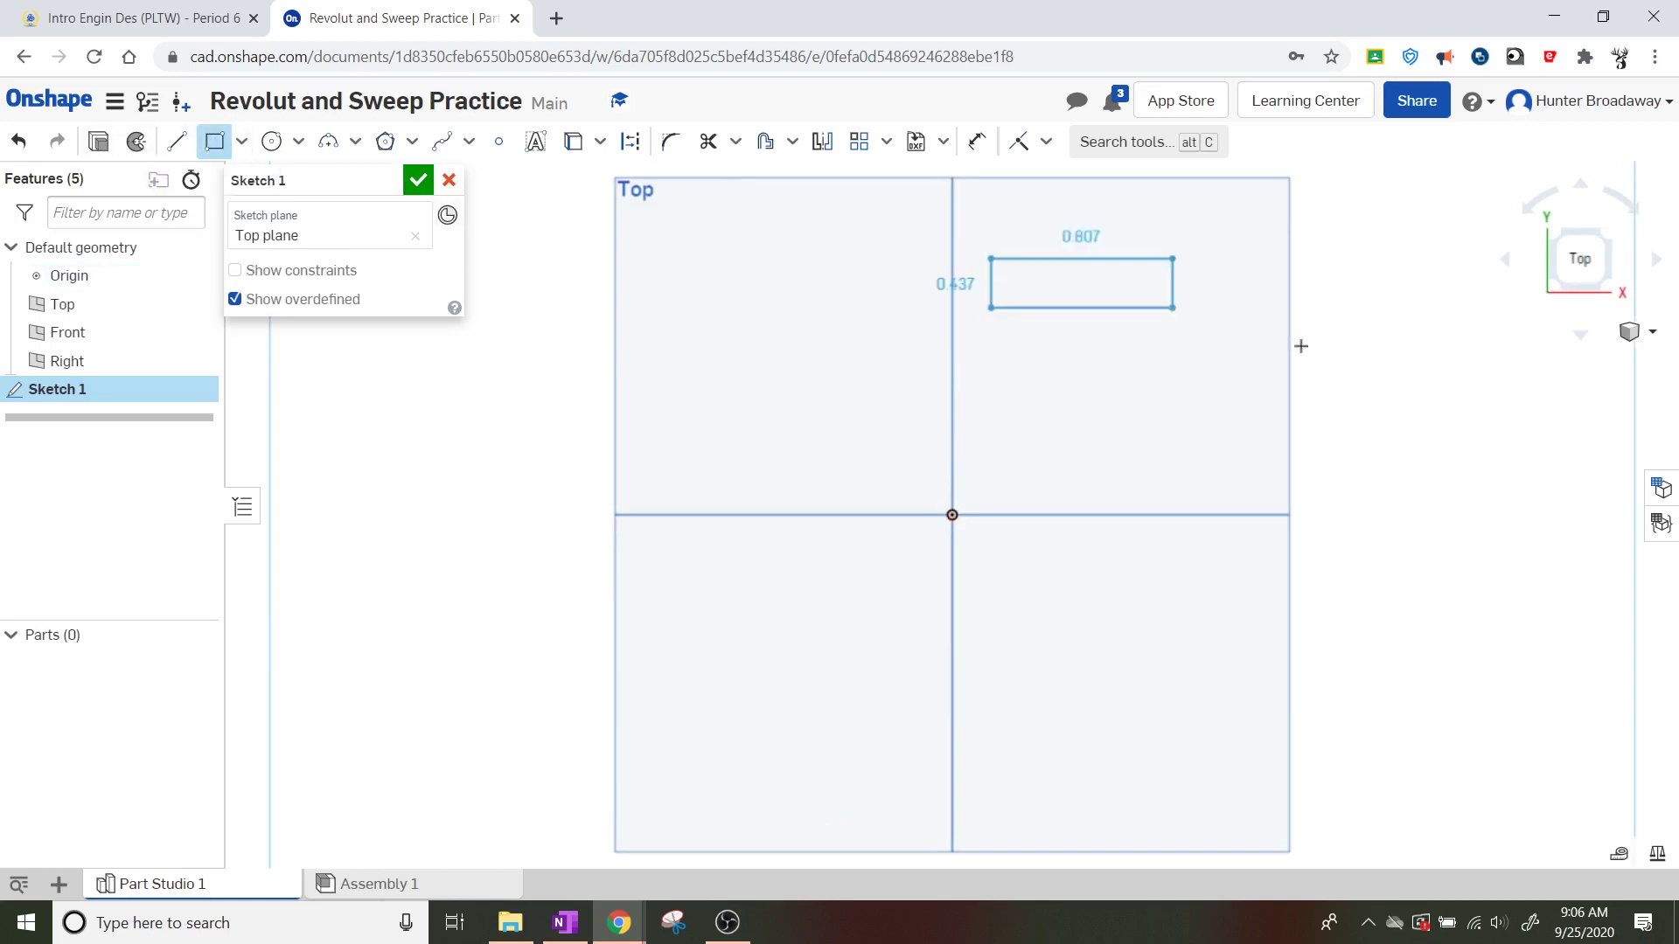
{"action": "left_click", "coordinate": [1366, 346]}
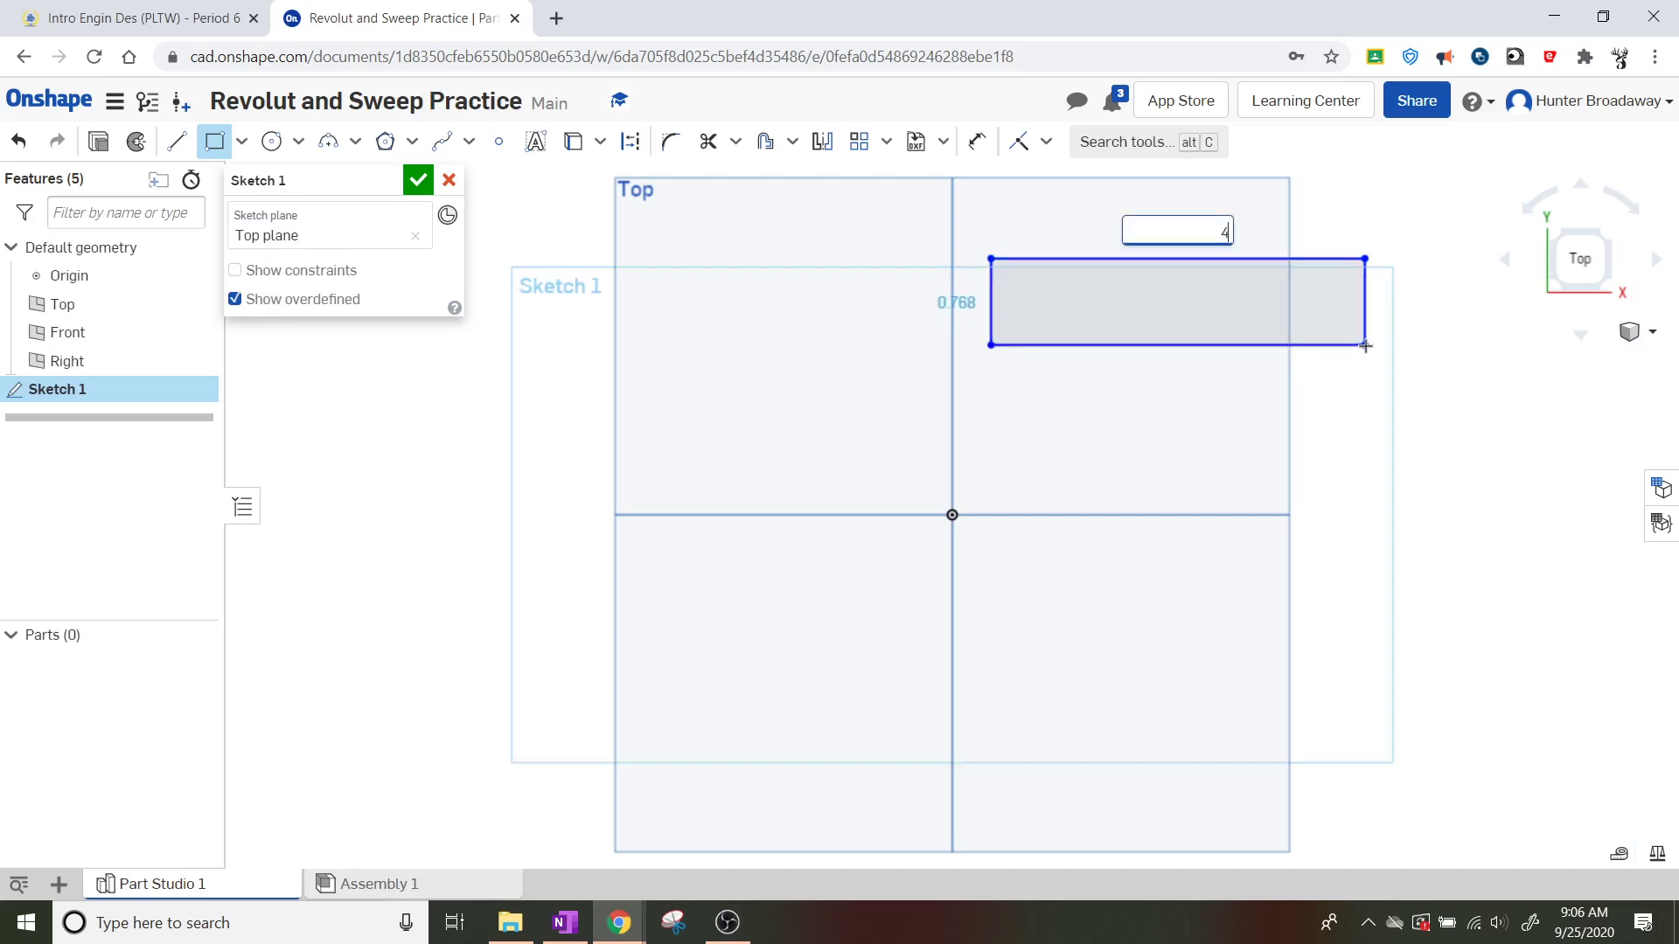
{"action": "type", "text": "4"}
{"action": "key", "text": "Tab"}
{"action": "type", "text": "2"}
{"action": "key", "text": "Return"}
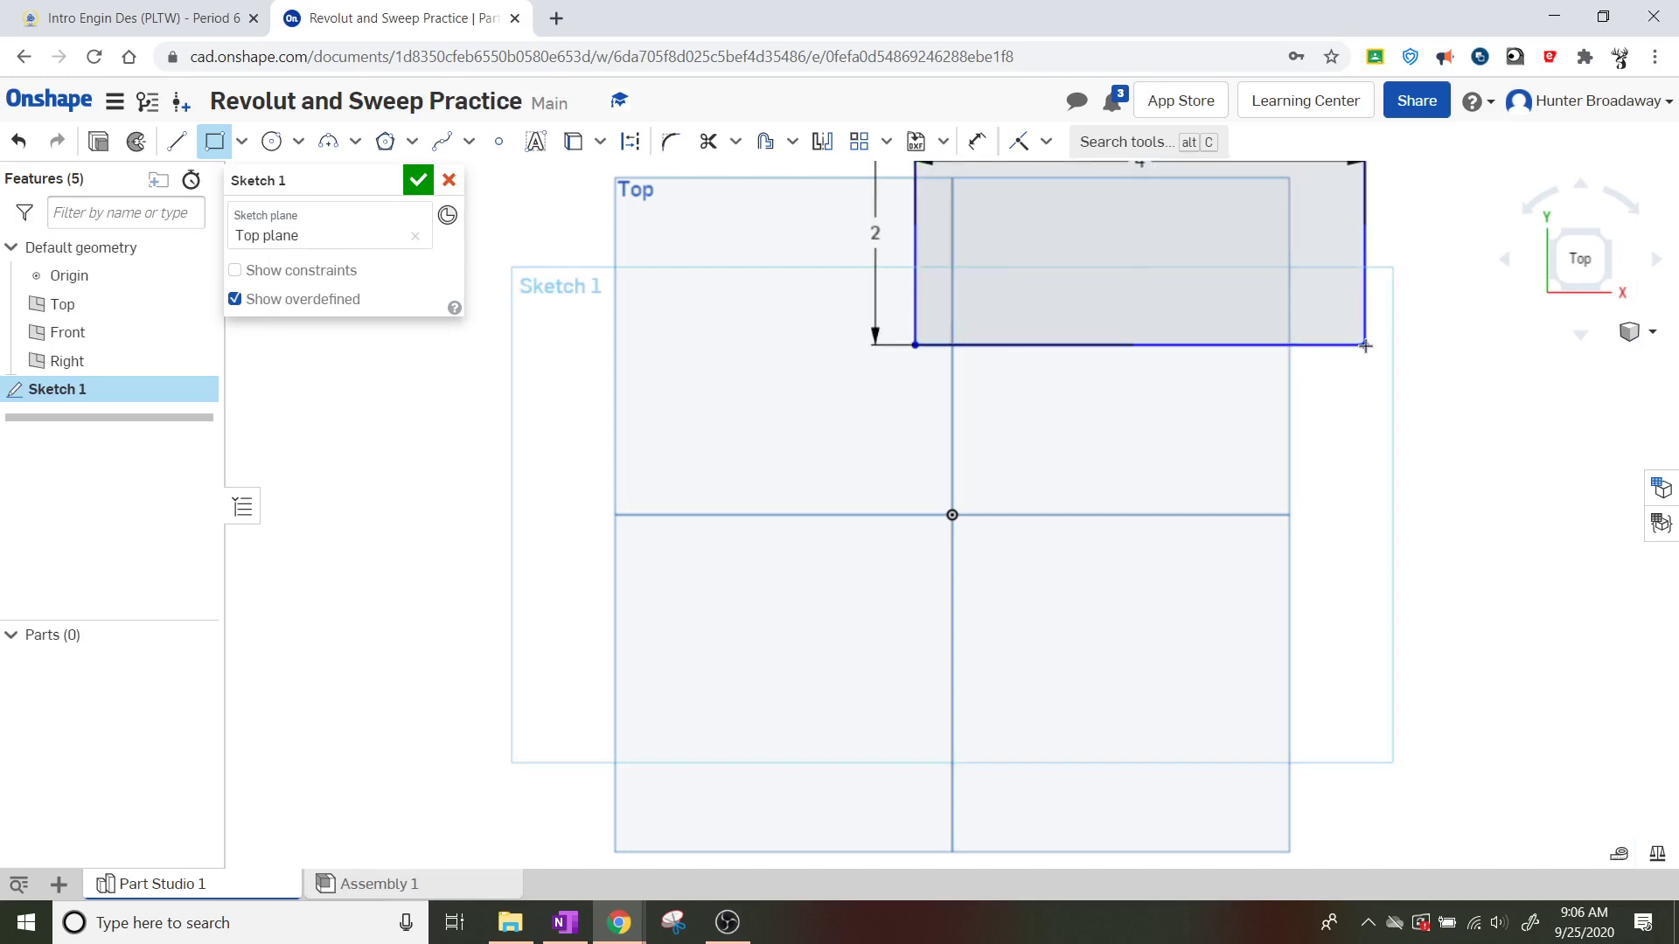
{"action": "scroll", "coordinate": [1399, 389], "scroll_direction": "down", "scroll_amount": 3}
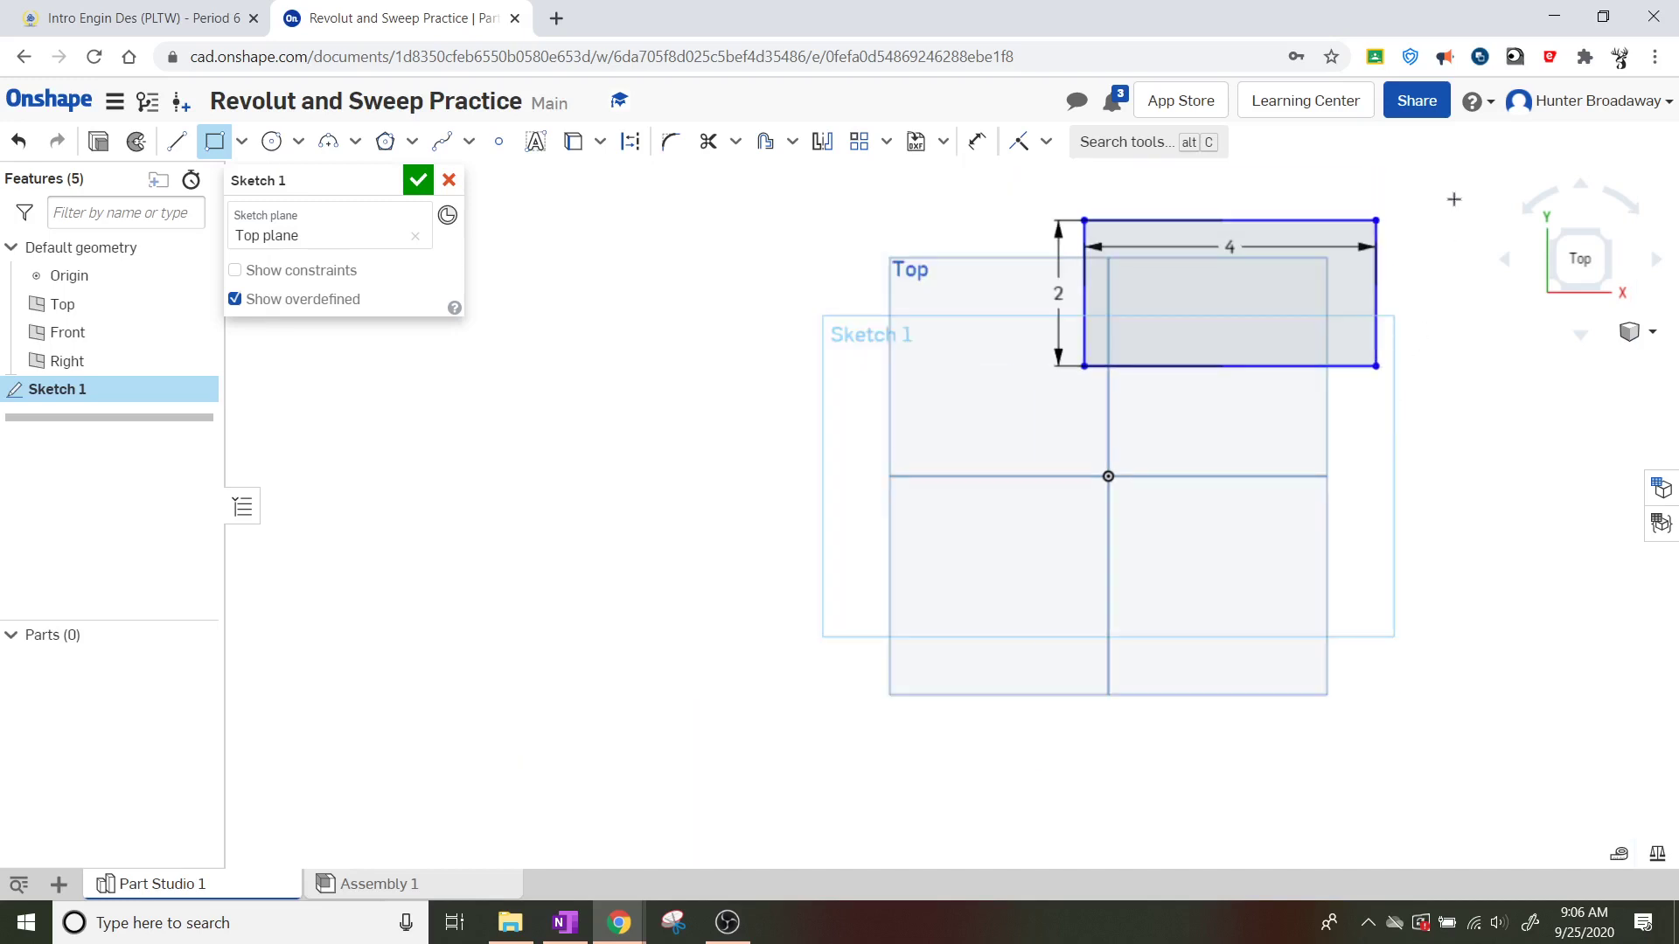
{"action": "scroll", "coordinate": [1454, 199], "scroll_direction": "up", "scroll_amount": 2}
{"action": "scroll", "coordinate": [1447, 217], "scroll_direction": "up", "scroll_amount": 1}
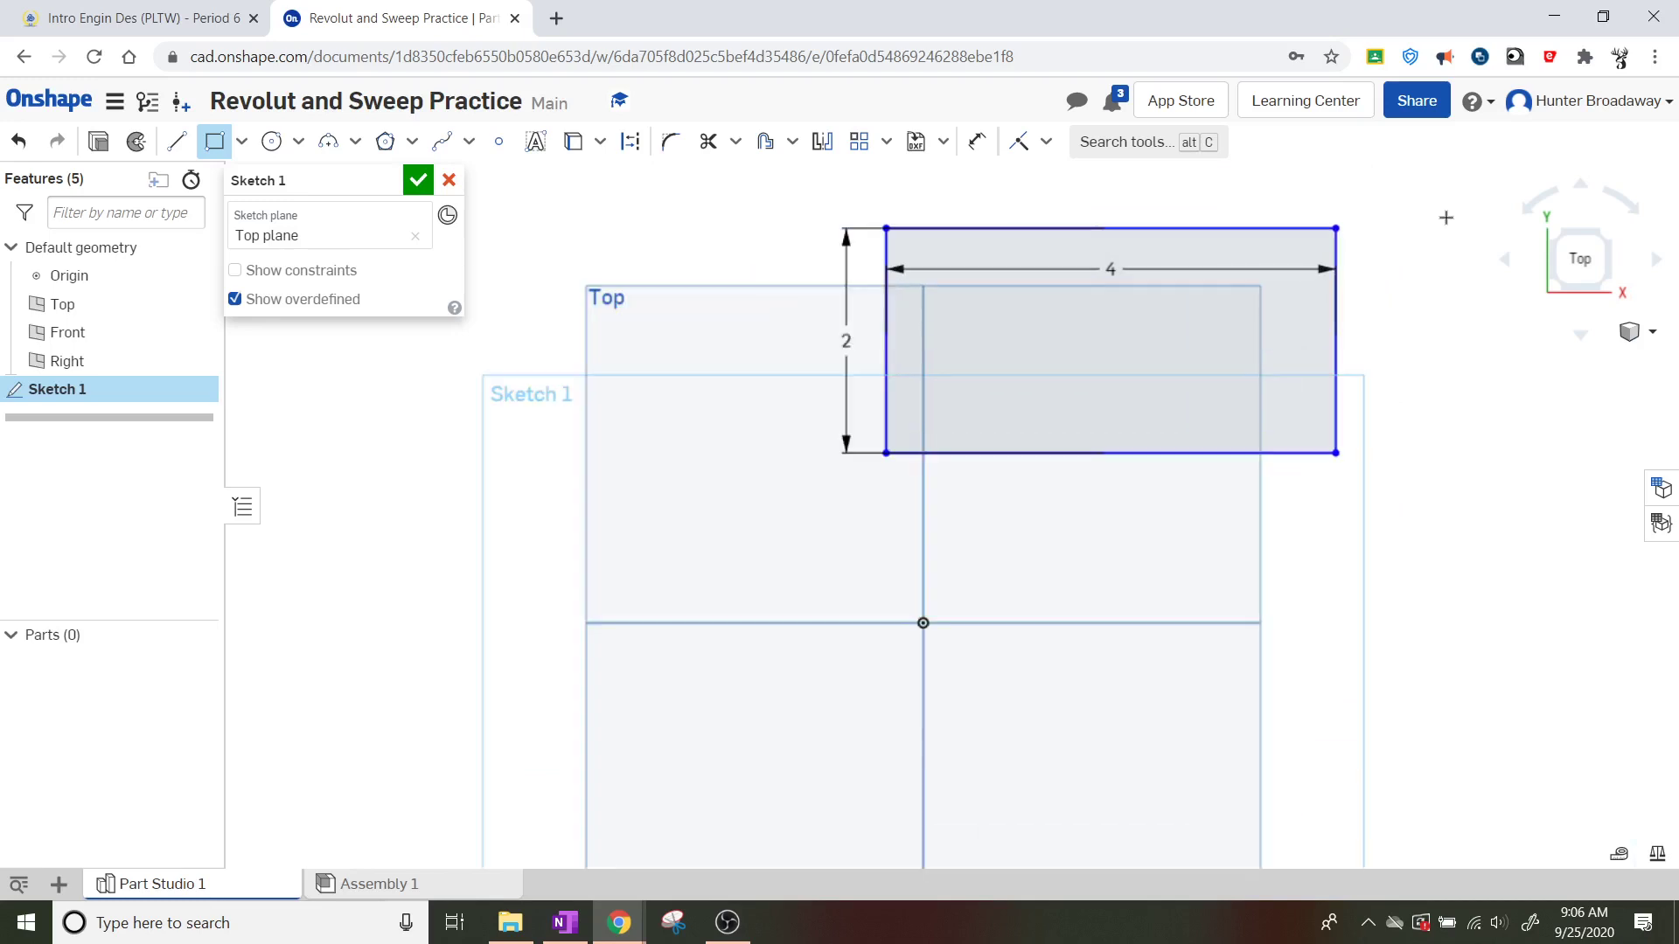
{"action": "left_click", "coordinate": [418, 179]}
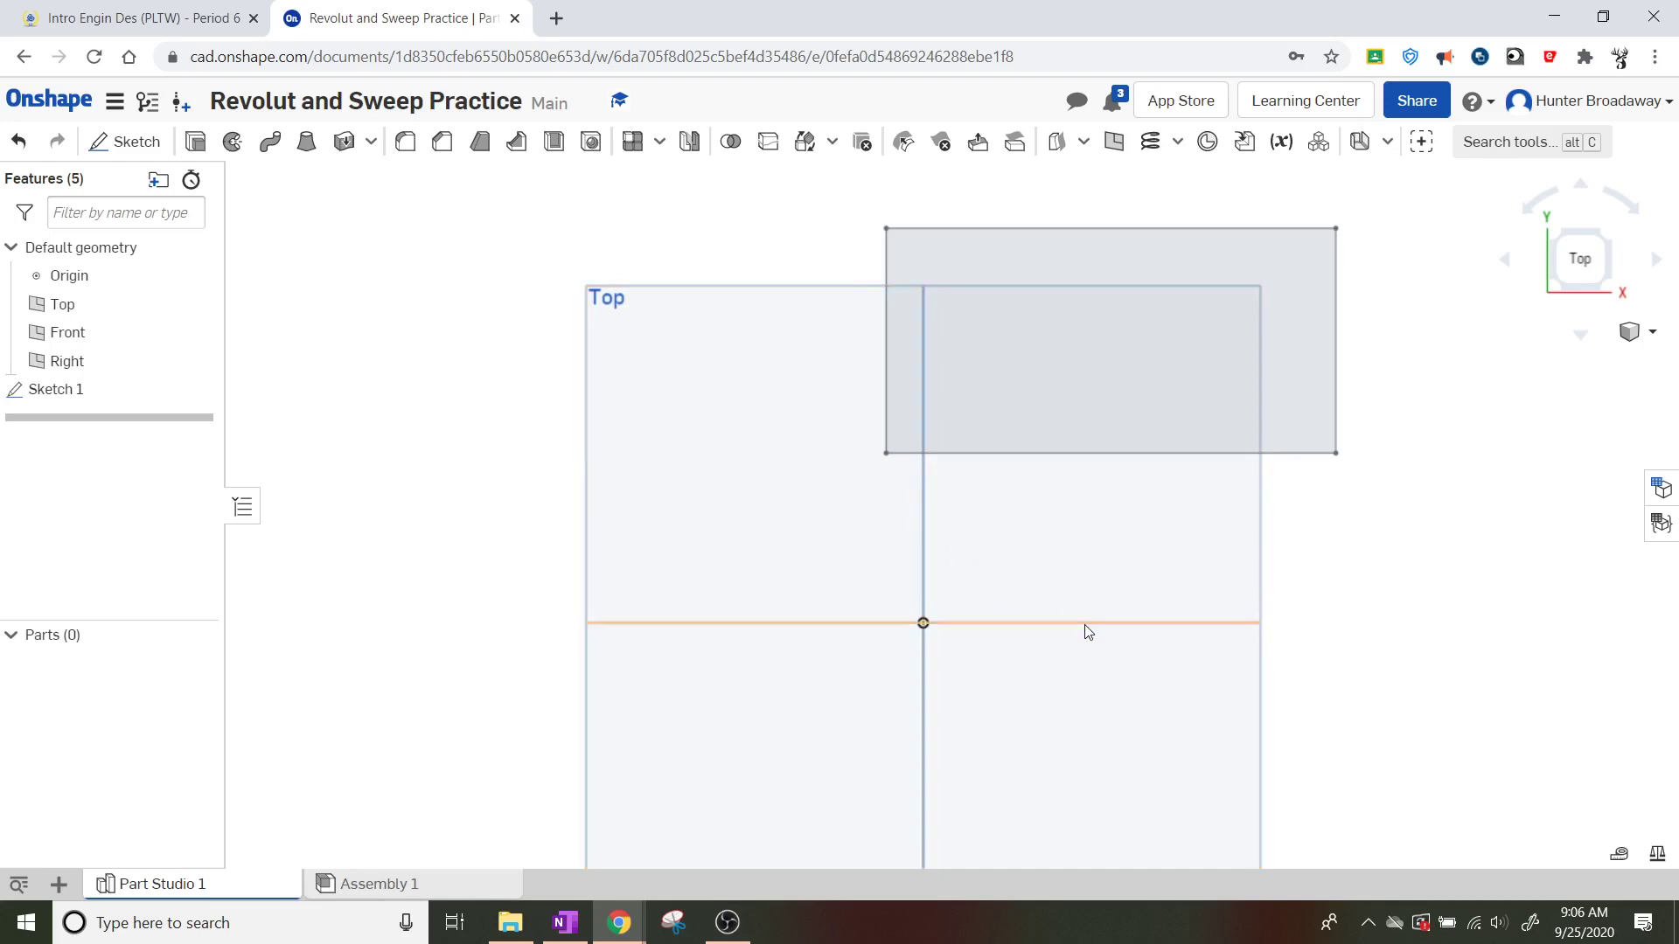
Try to revolve the Sketch 1 rectangle as a full new solid about its long edge nearest the origin, and accept the feature
{"action": "left_click", "coordinate": [1614, 289]}
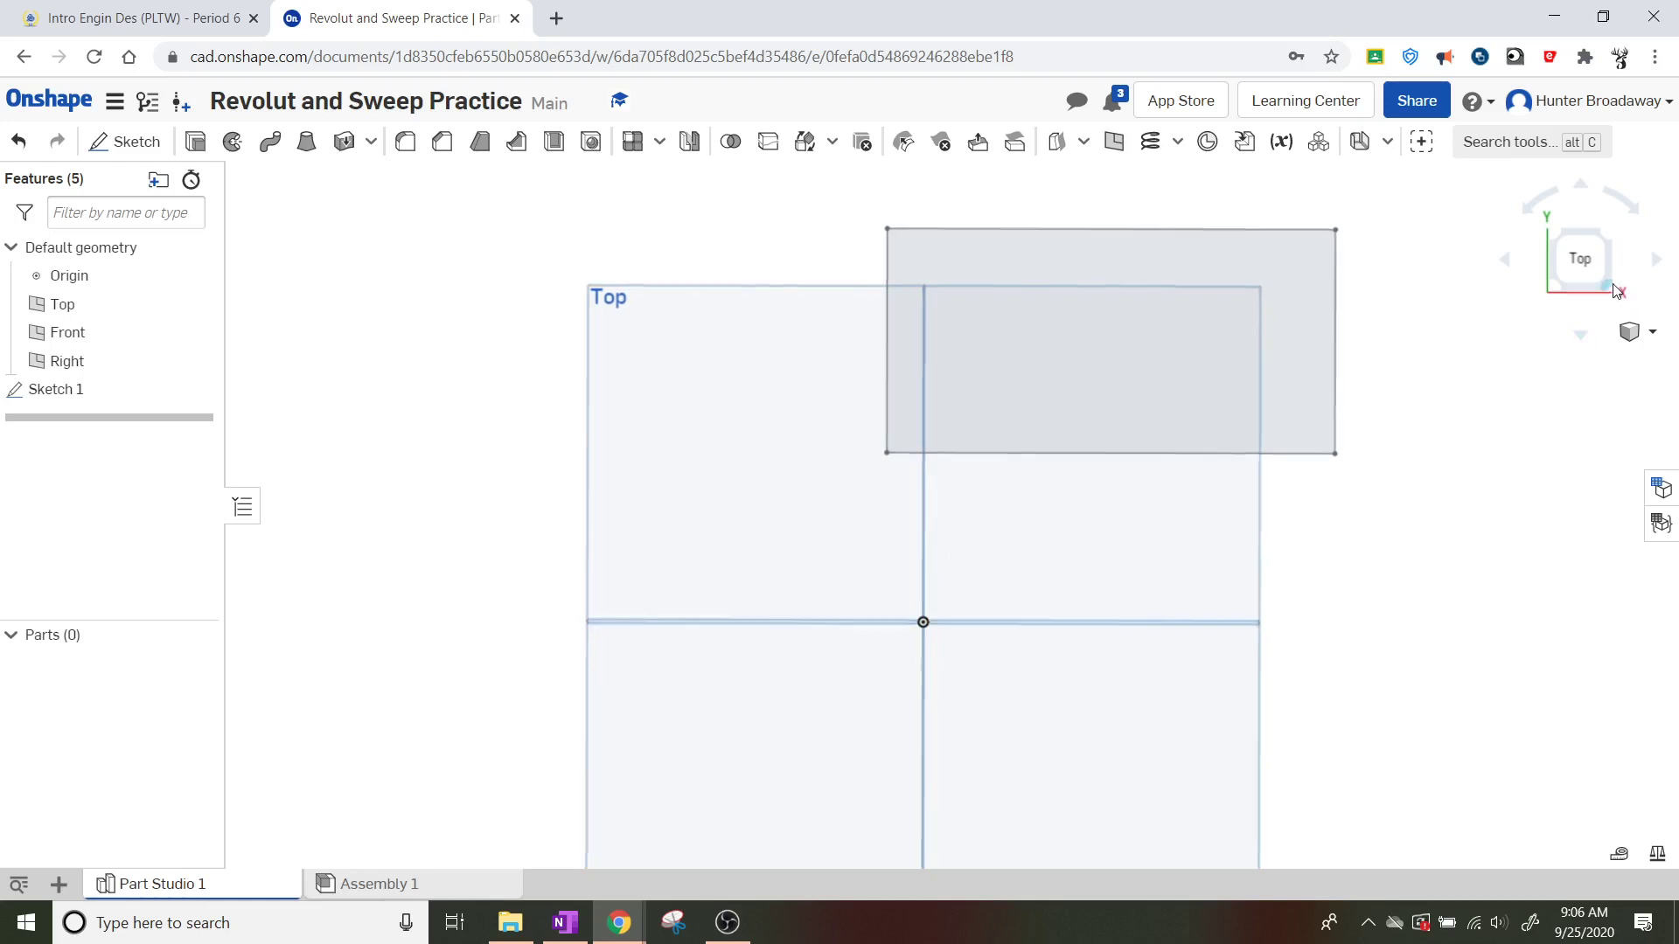
{"action": "scroll", "coordinate": [1199, 381], "scroll_direction": "up", "scroll_amount": 1}
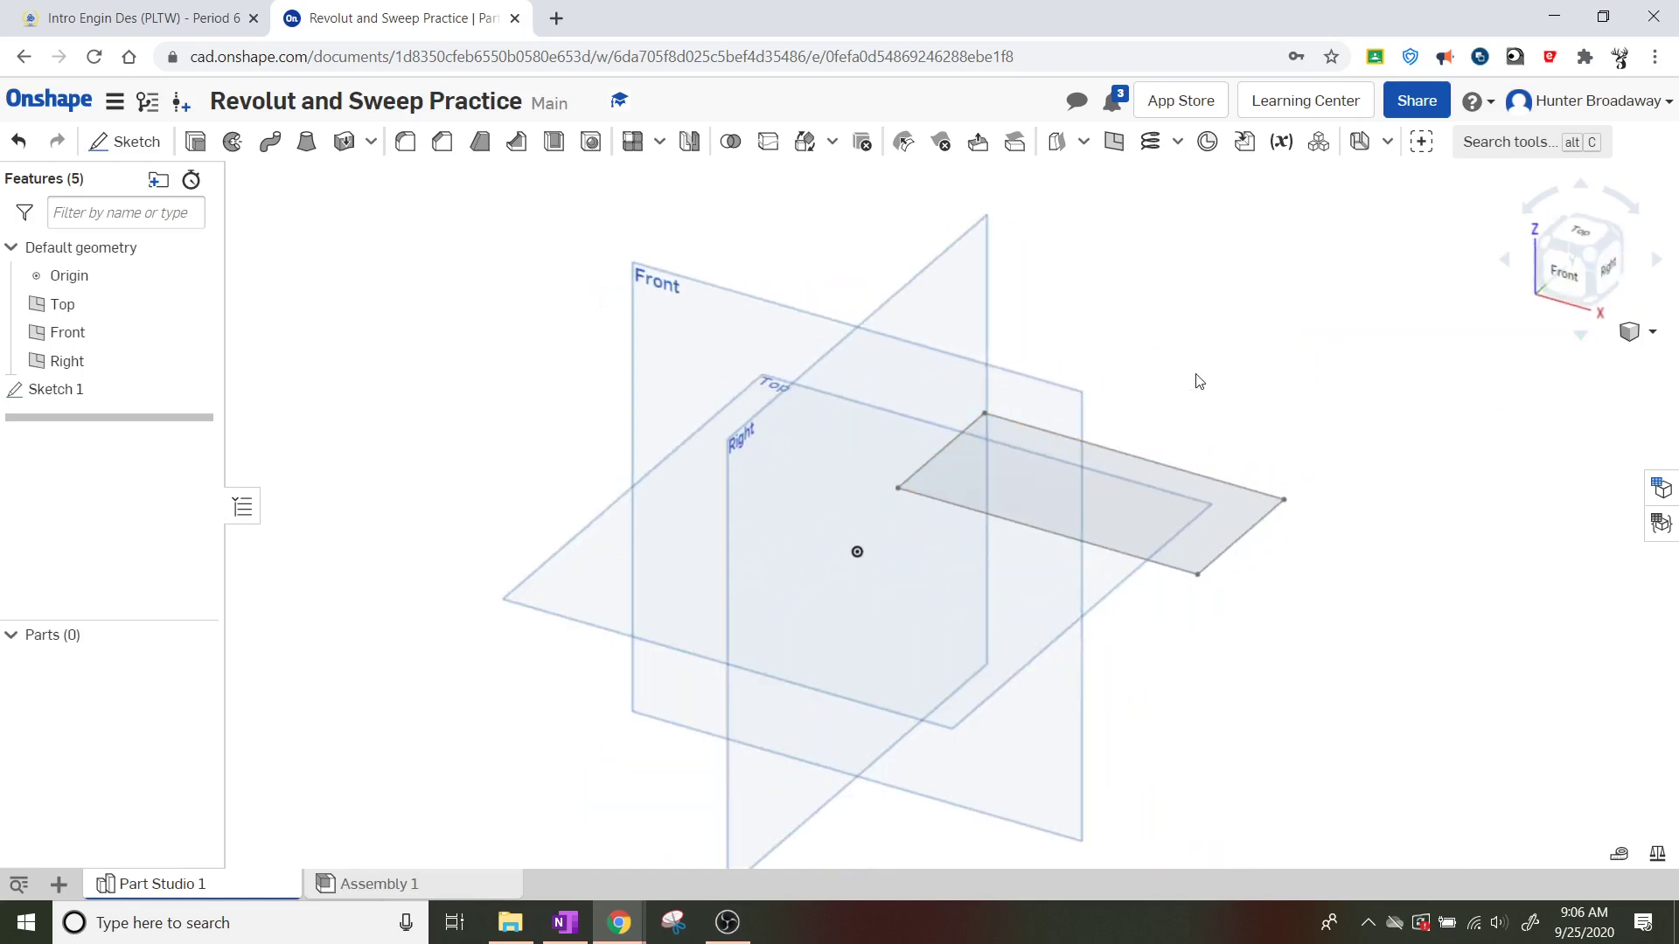
{"action": "left_click", "coordinate": [1585, 242]}
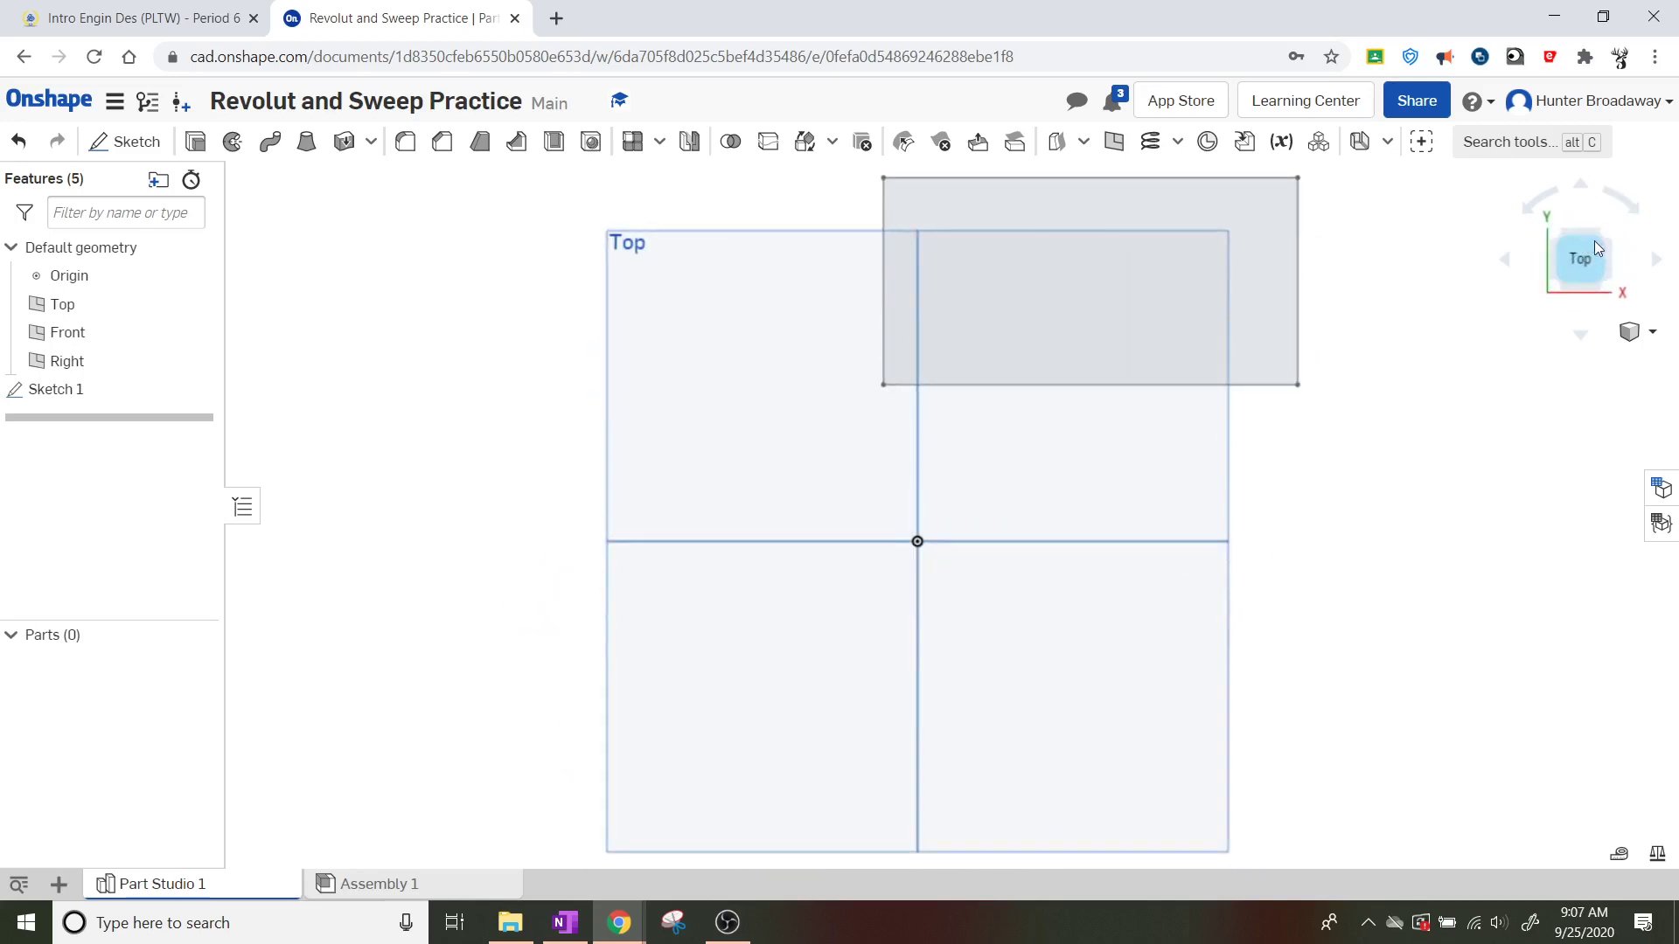
{"action": "left_click", "coordinate": [1605, 291]}
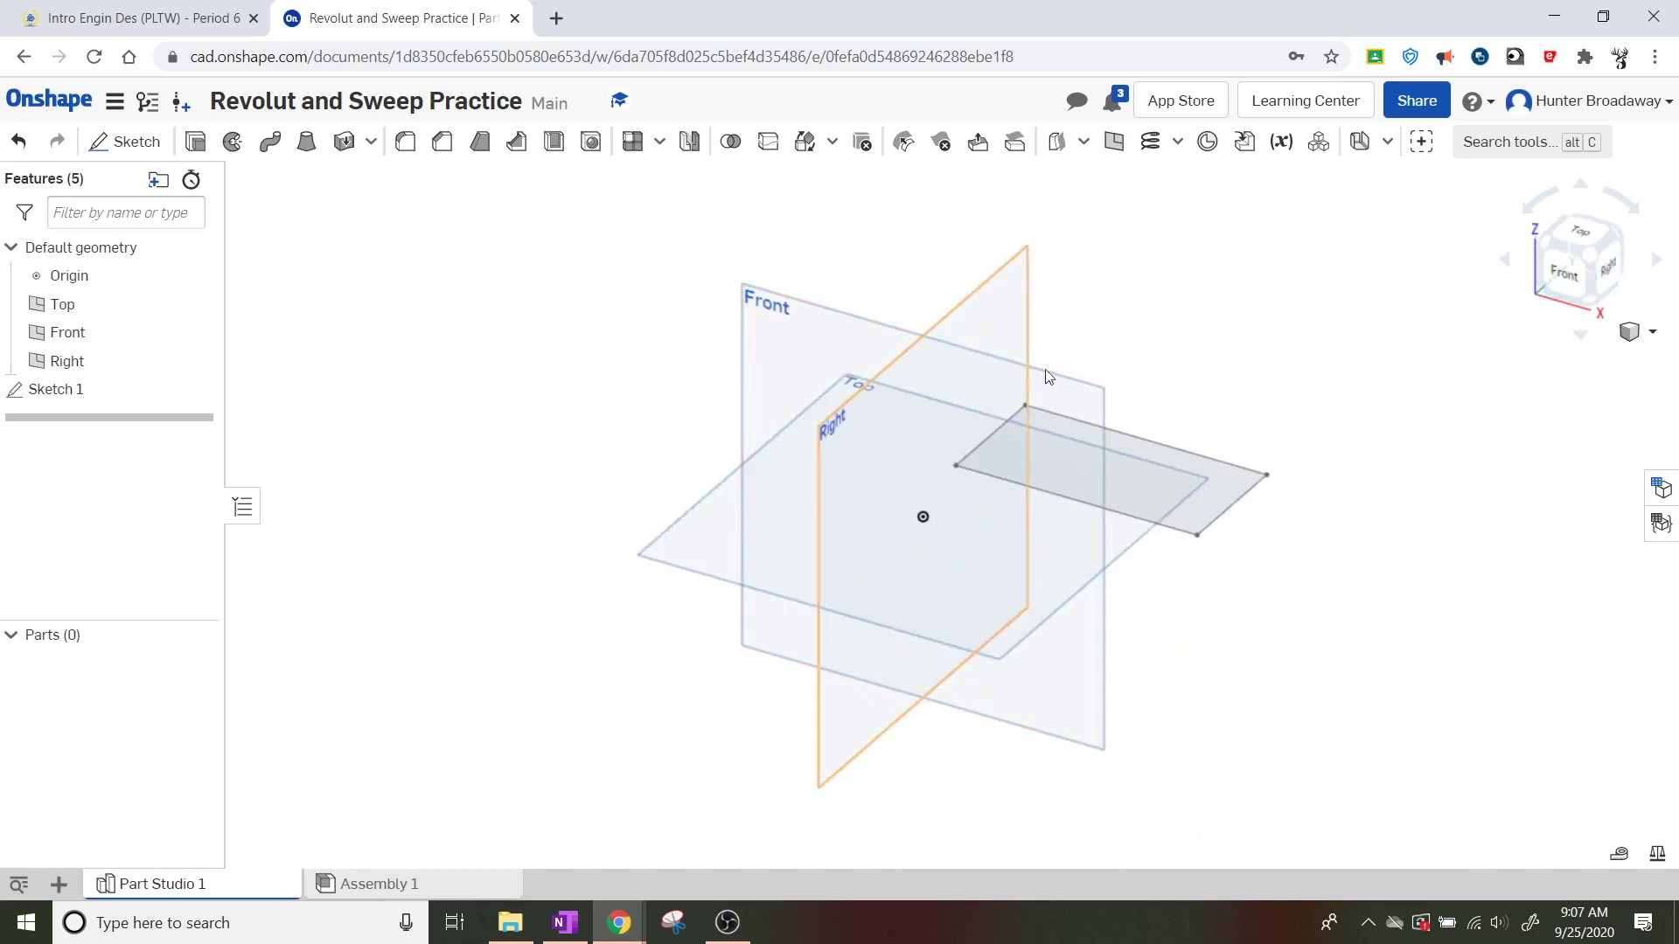
{"action": "scroll", "coordinate": [1185, 327], "scroll_direction": "up", "scroll_amount": 3}
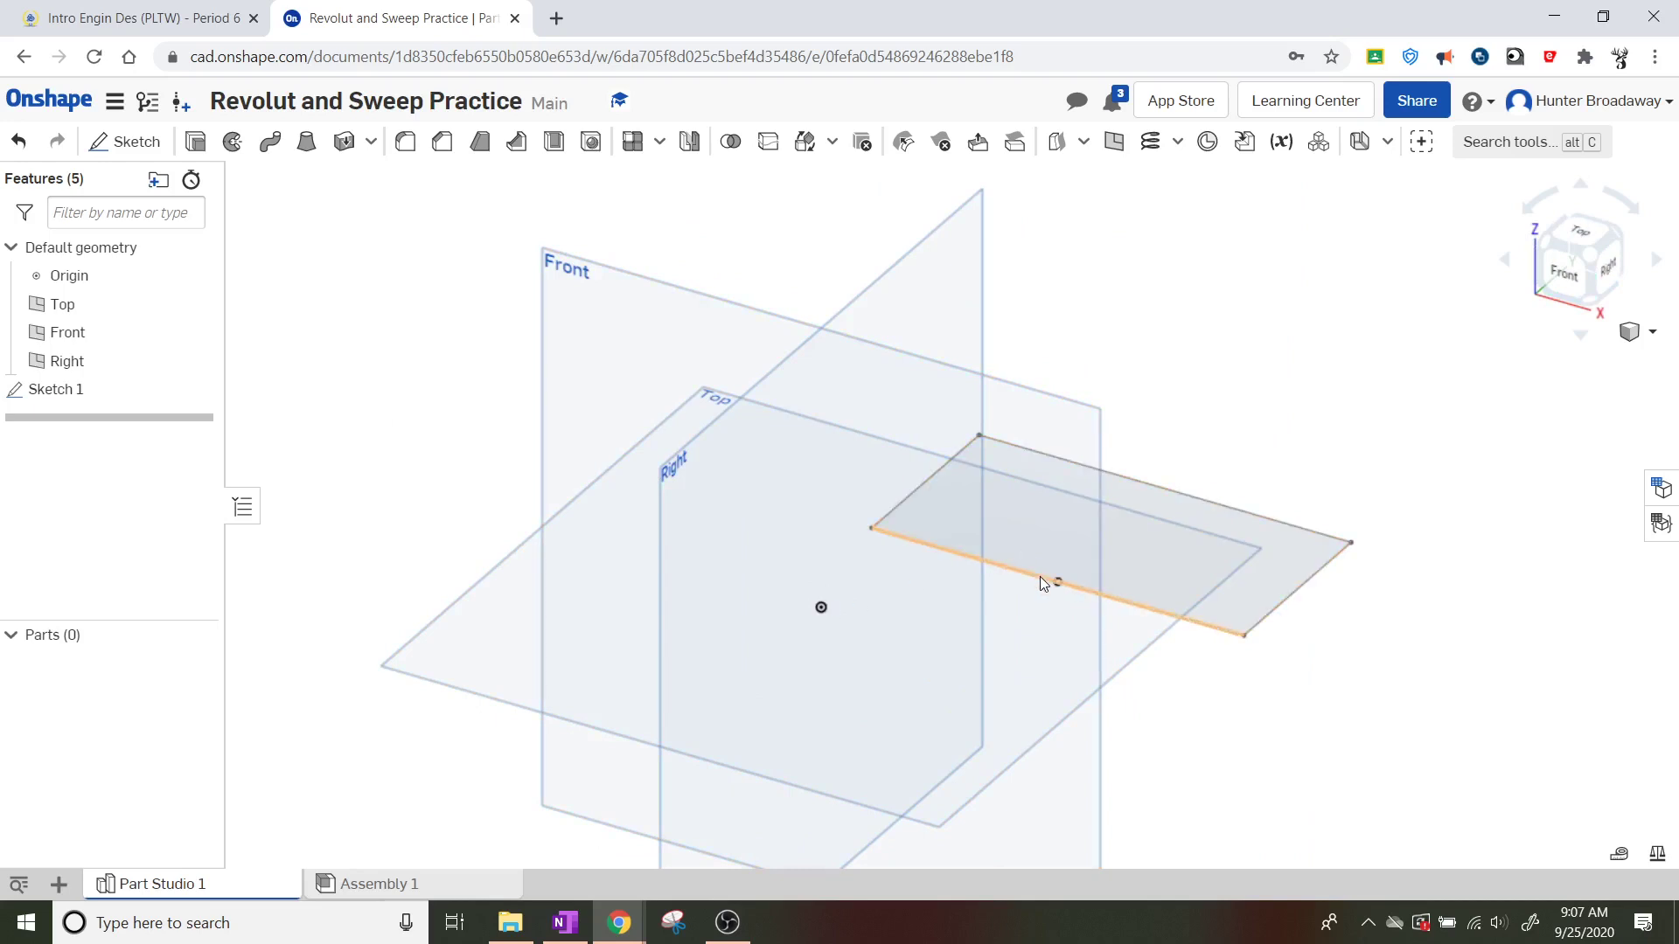
{"action": "left_click", "coordinate": [1588, 235]}
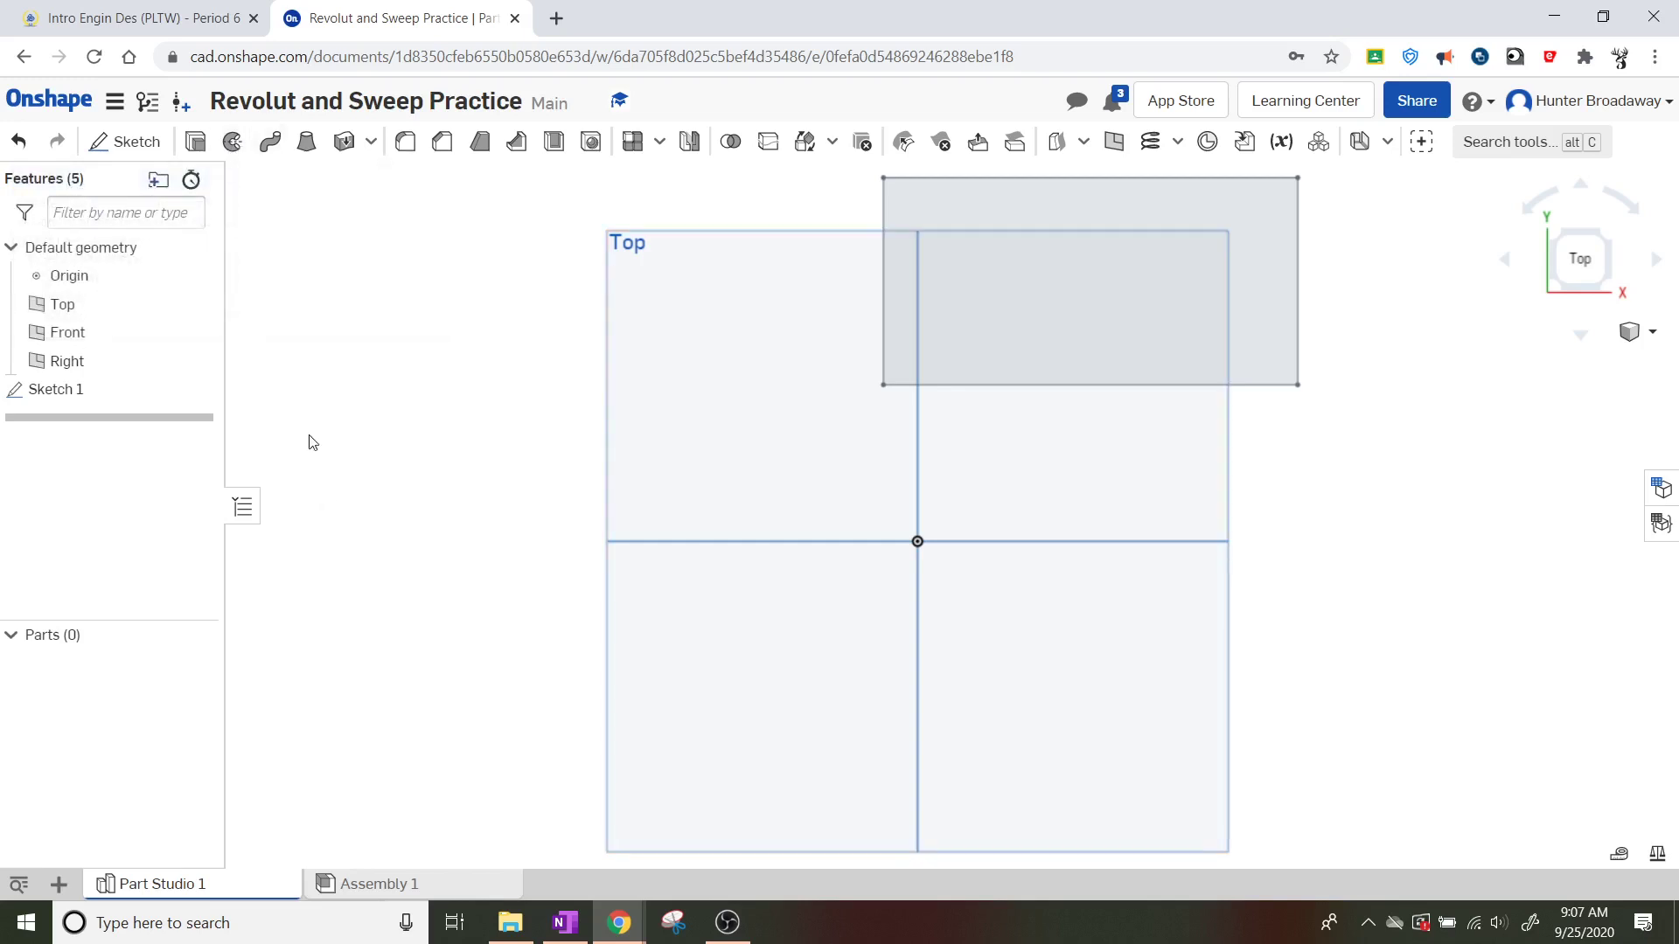
{"action": "left_click", "coordinate": [233, 143]}
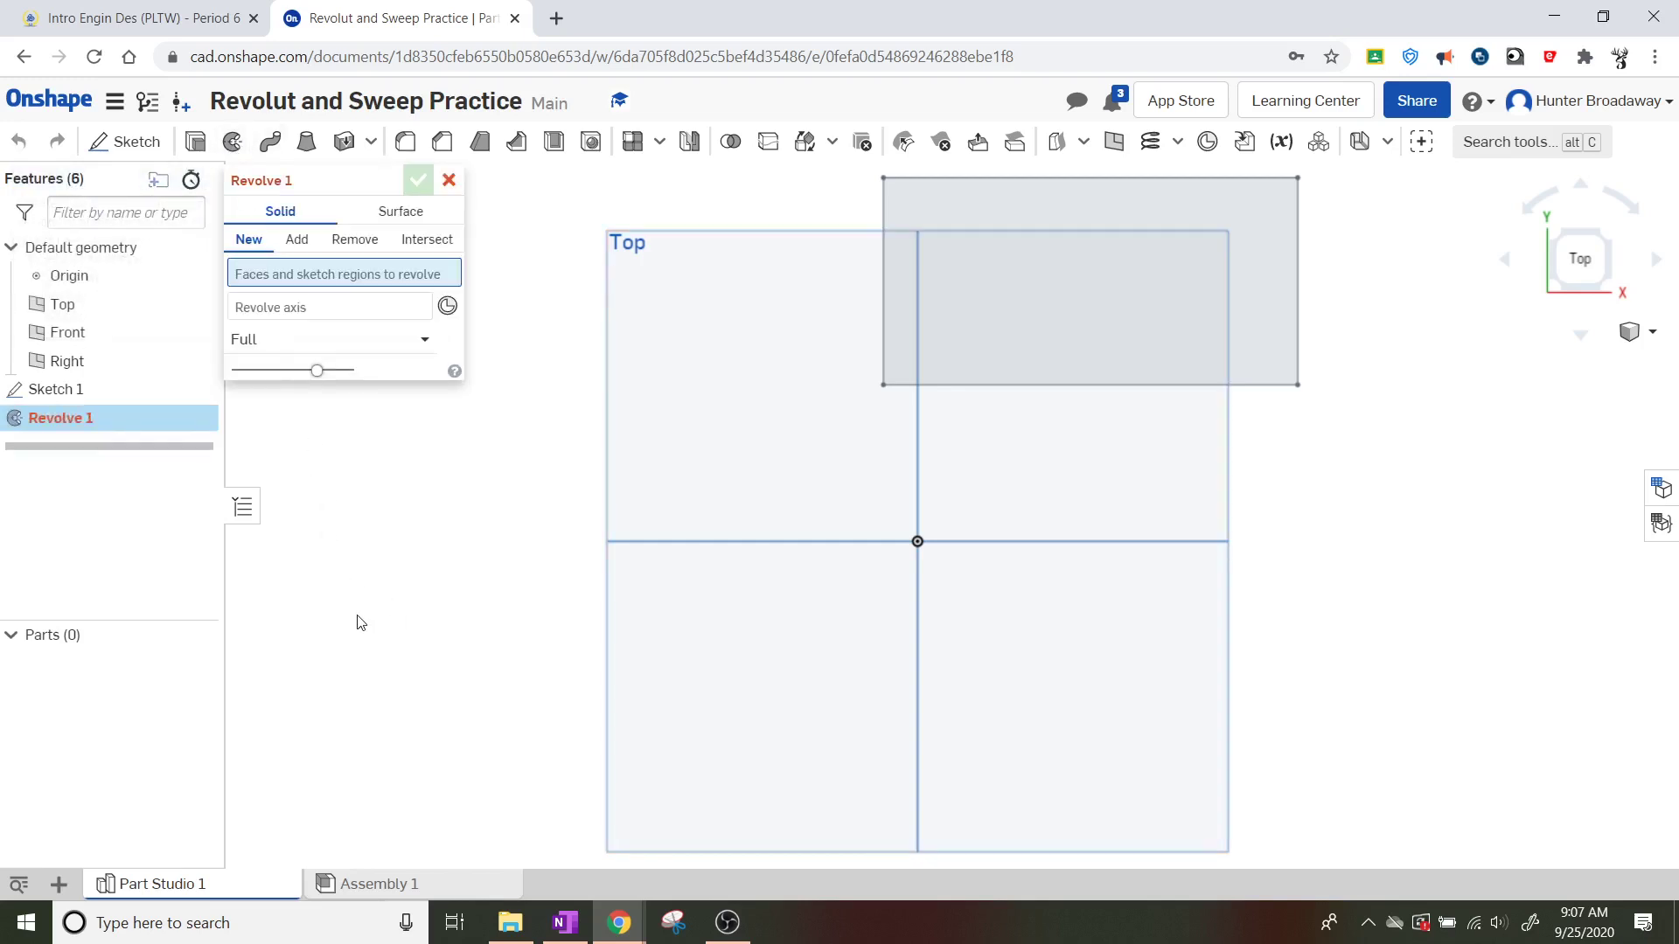
{"action": "left_click", "coordinate": [1296, 330]}
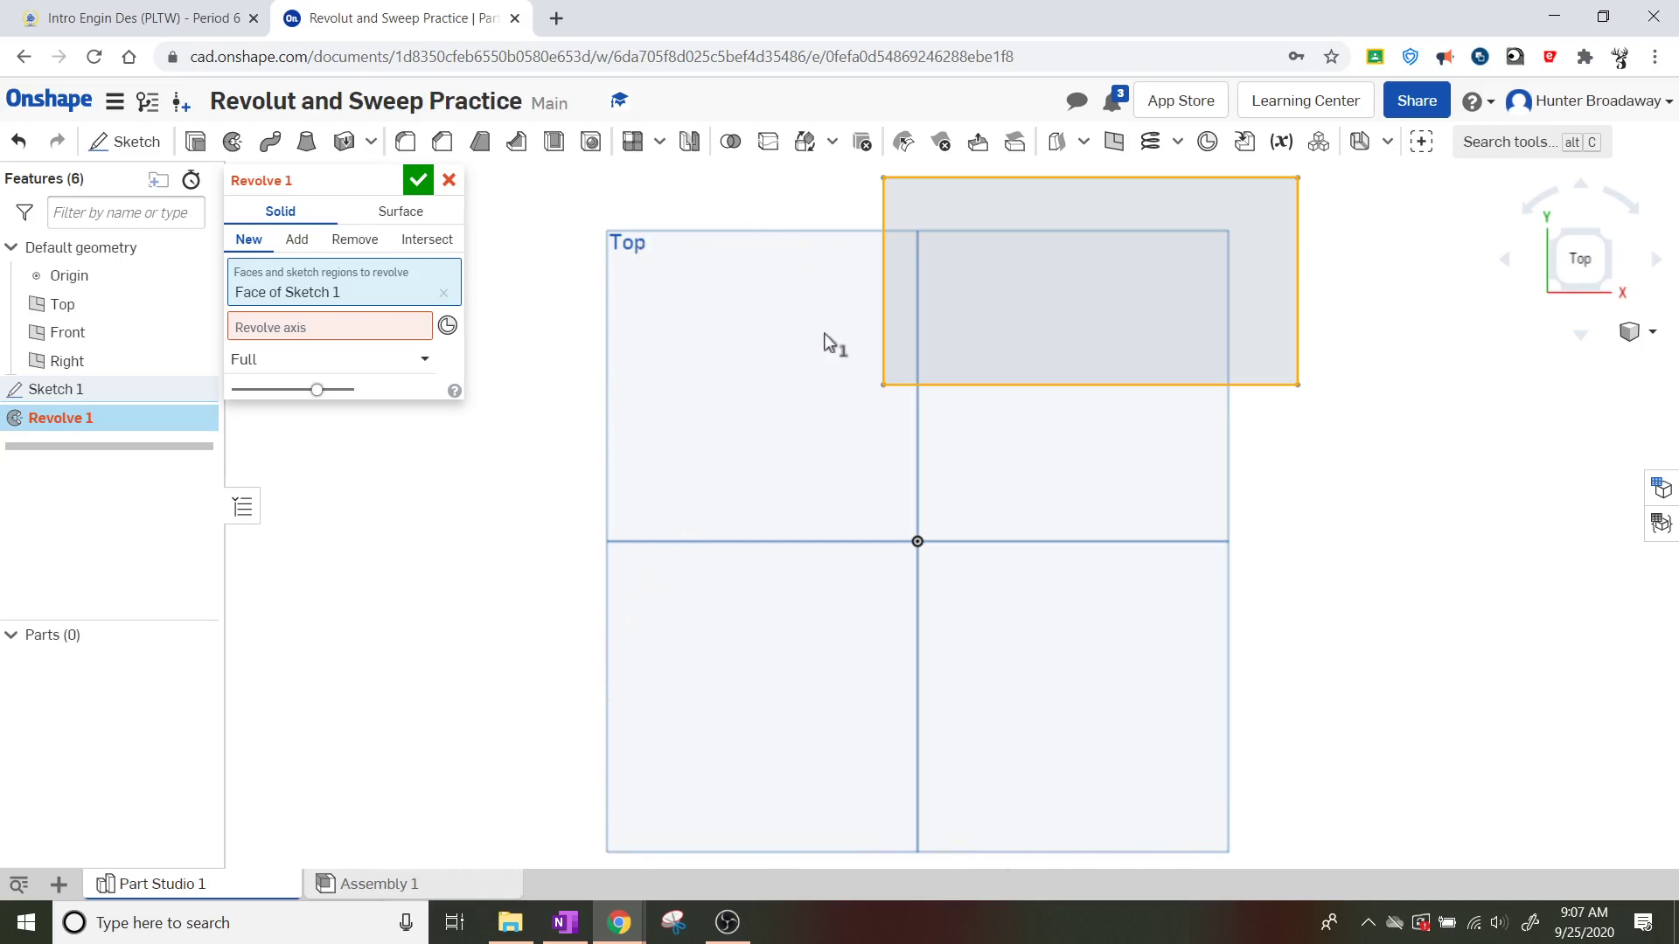
{"action": "left_click", "coordinate": [1116, 390]}
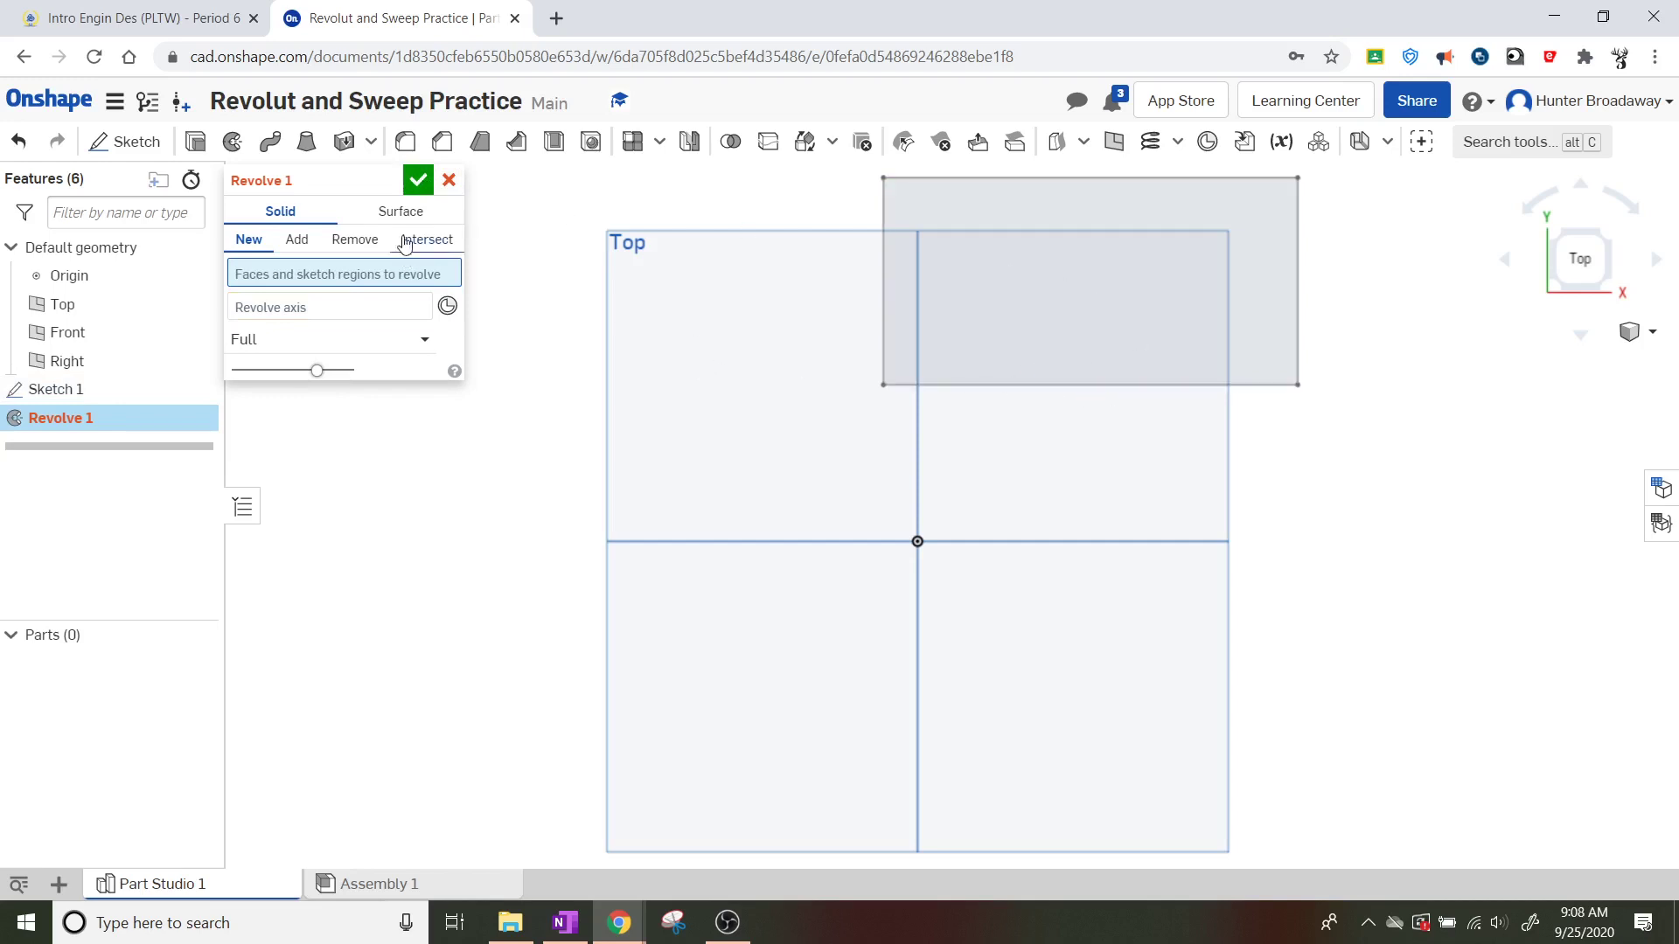
{"action": "left_click", "coordinate": [418, 182]}
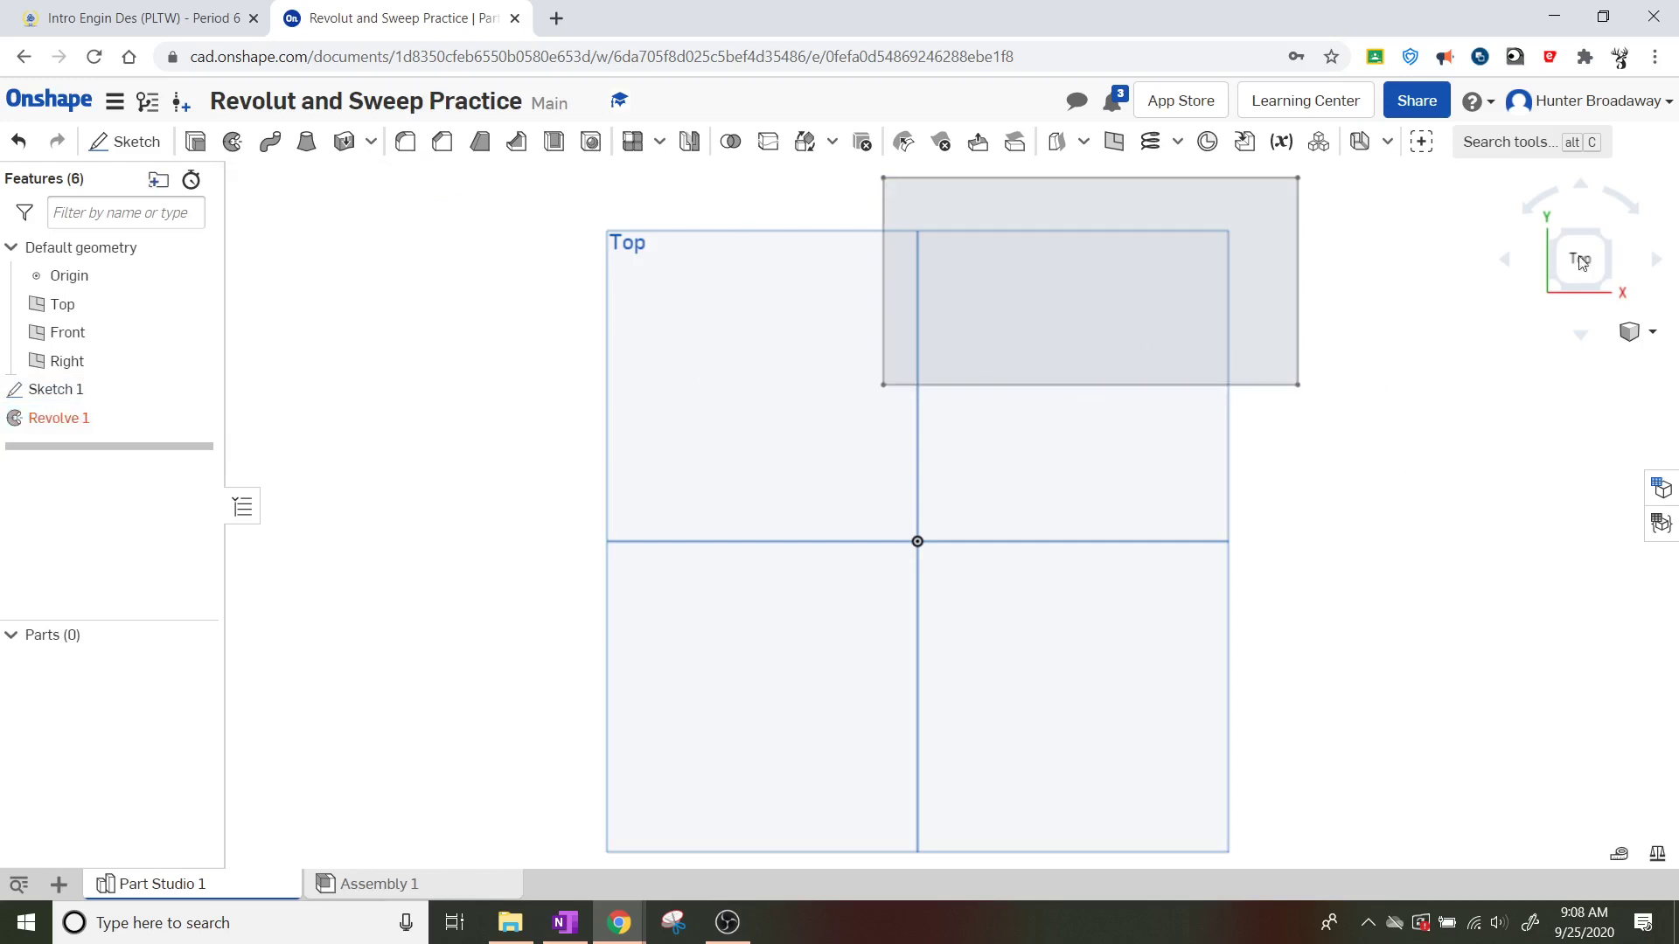
Revolve the Sketch 1 rectangle fully about its long edge nearest the origin as a new solid, and undo that revolve
{"action": "left_click", "coordinate": [1604, 234]}
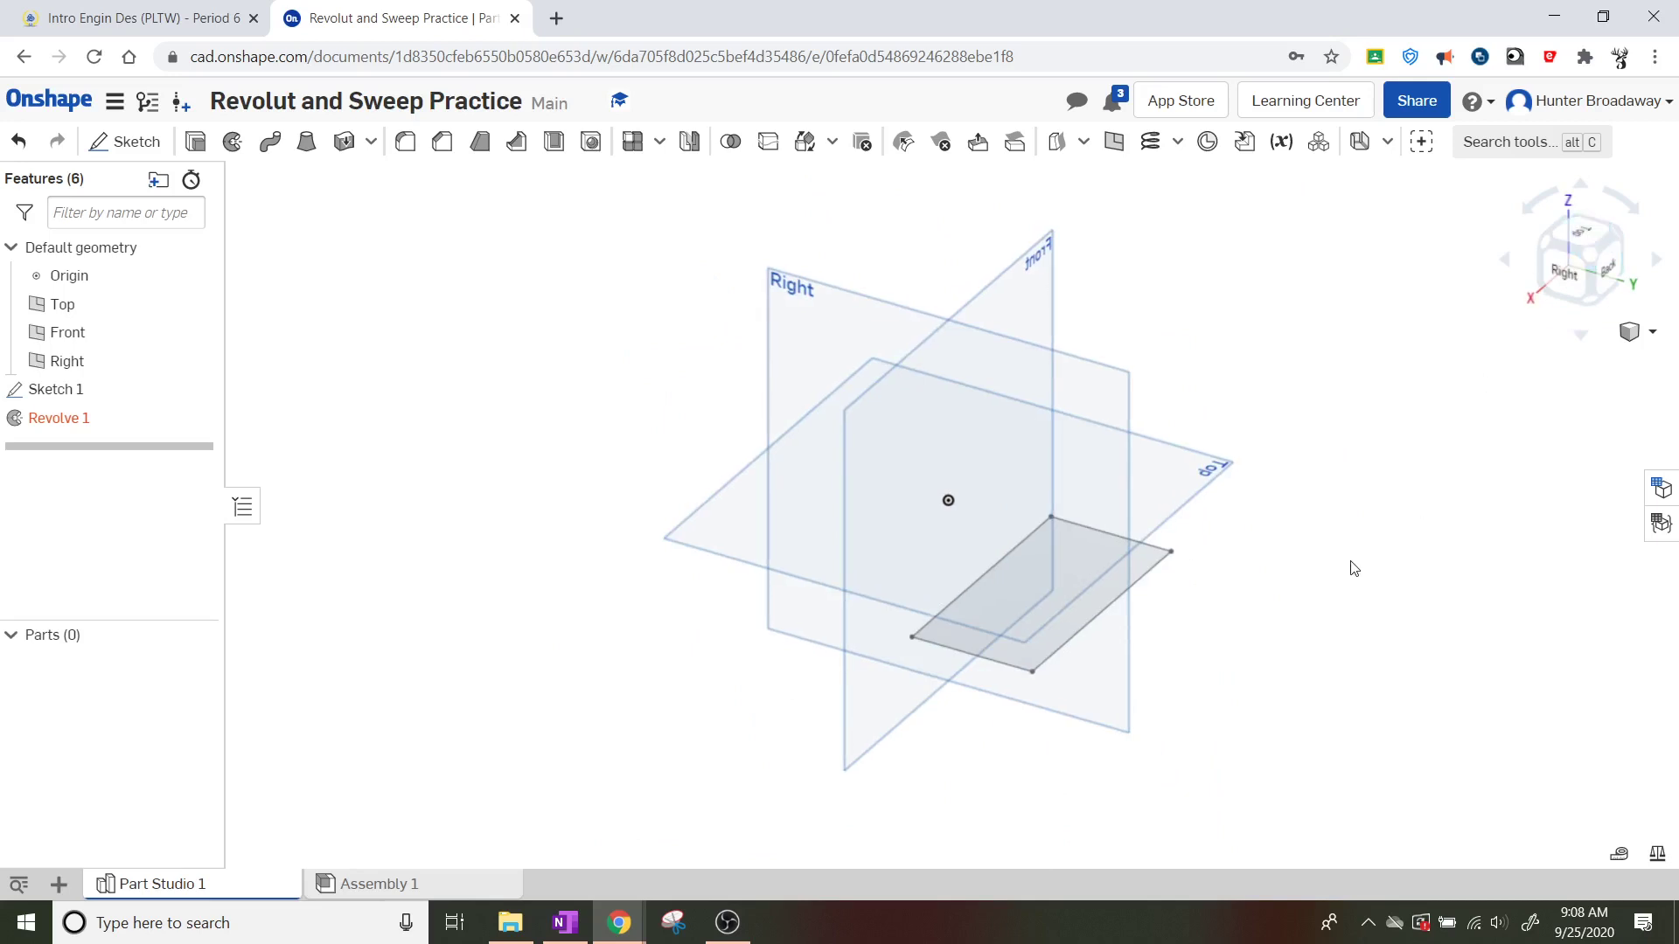
{"action": "scroll", "coordinate": [871, 600], "scroll_direction": "up", "scroll_amount": 2}
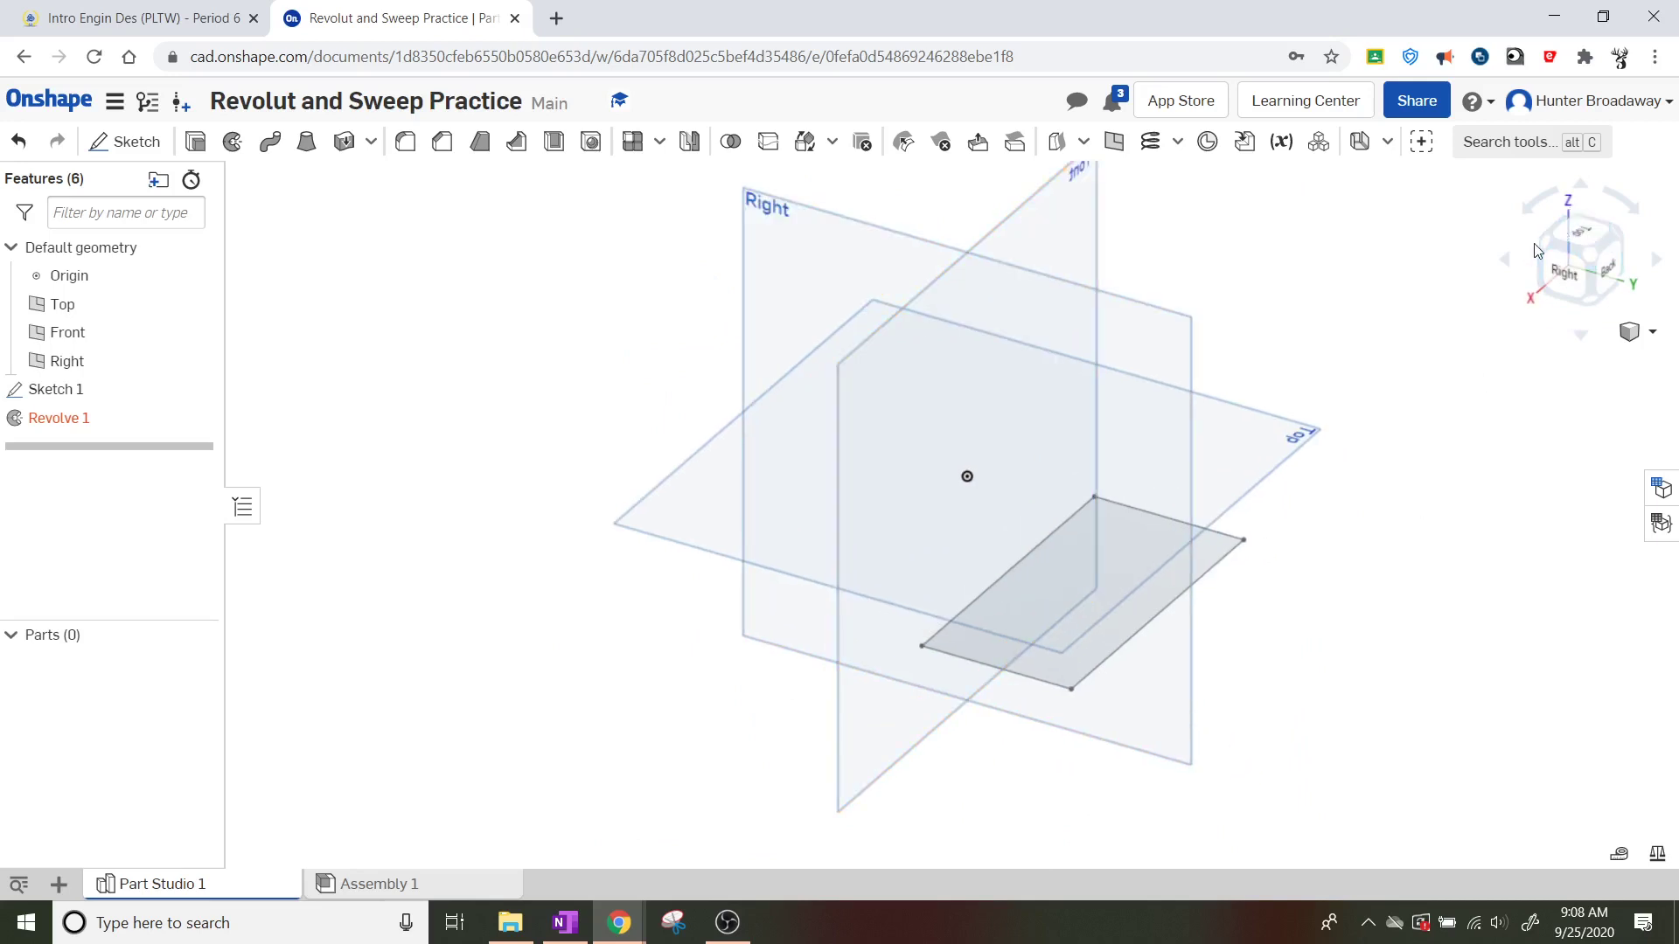
{"action": "left_click", "coordinate": [1544, 251]}
{"action": "scroll", "coordinate": [1398, 390], "scroll_direction": "up", "scroll_amount": 2}
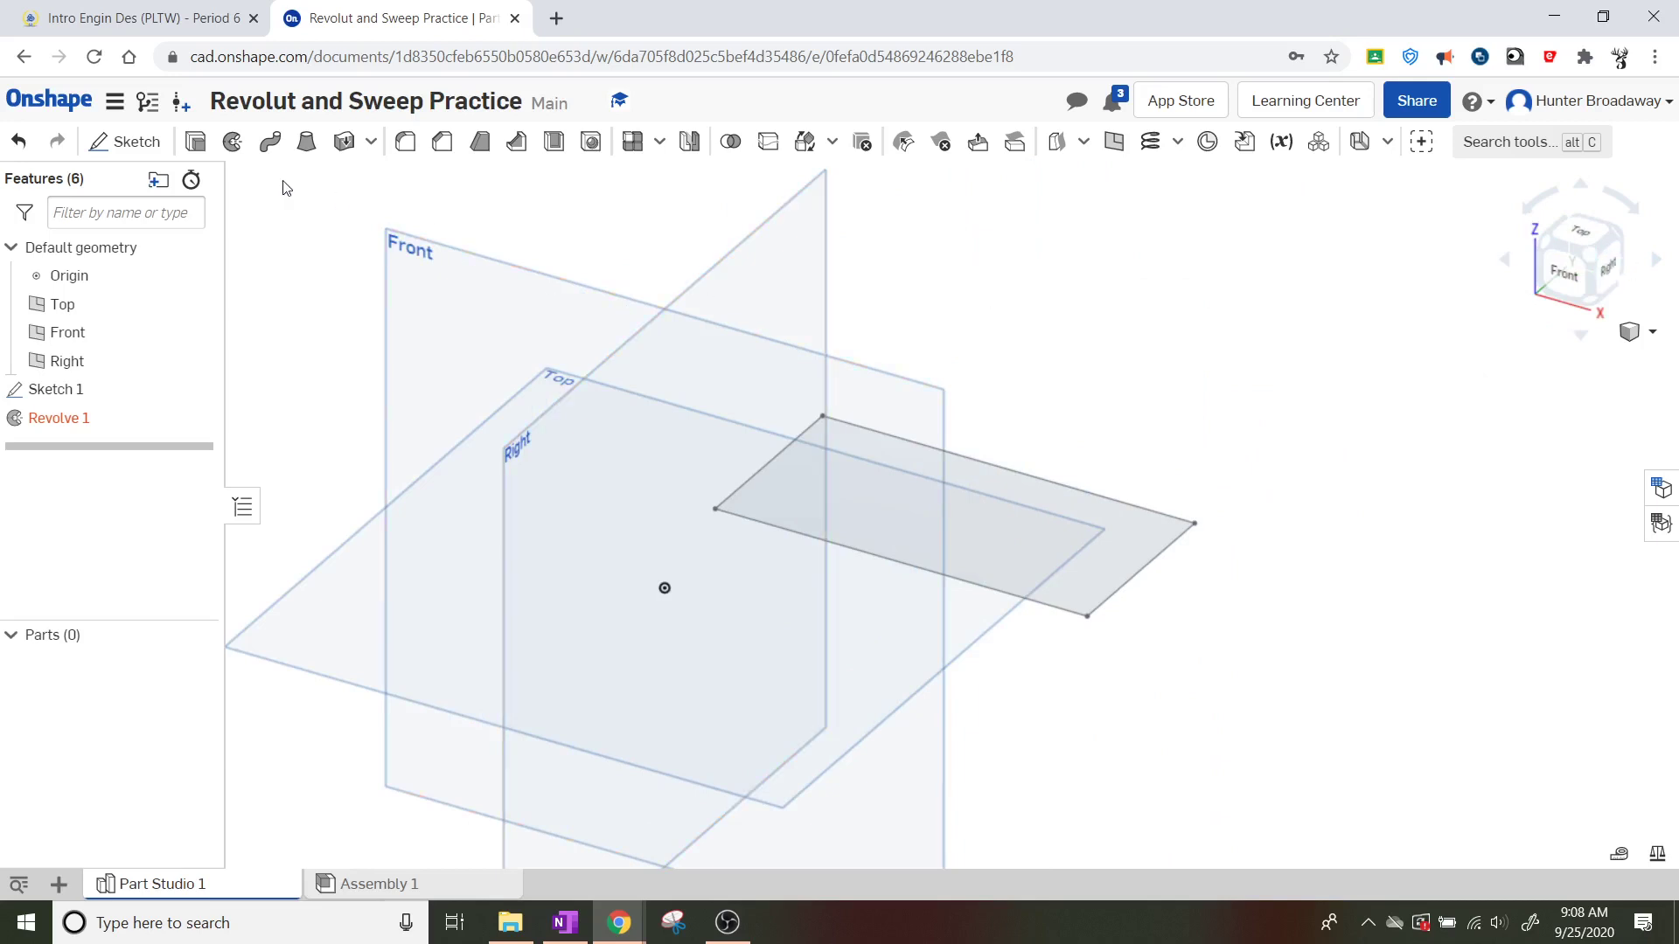
{"action": "left_click", "coordinate": [236, 141]}
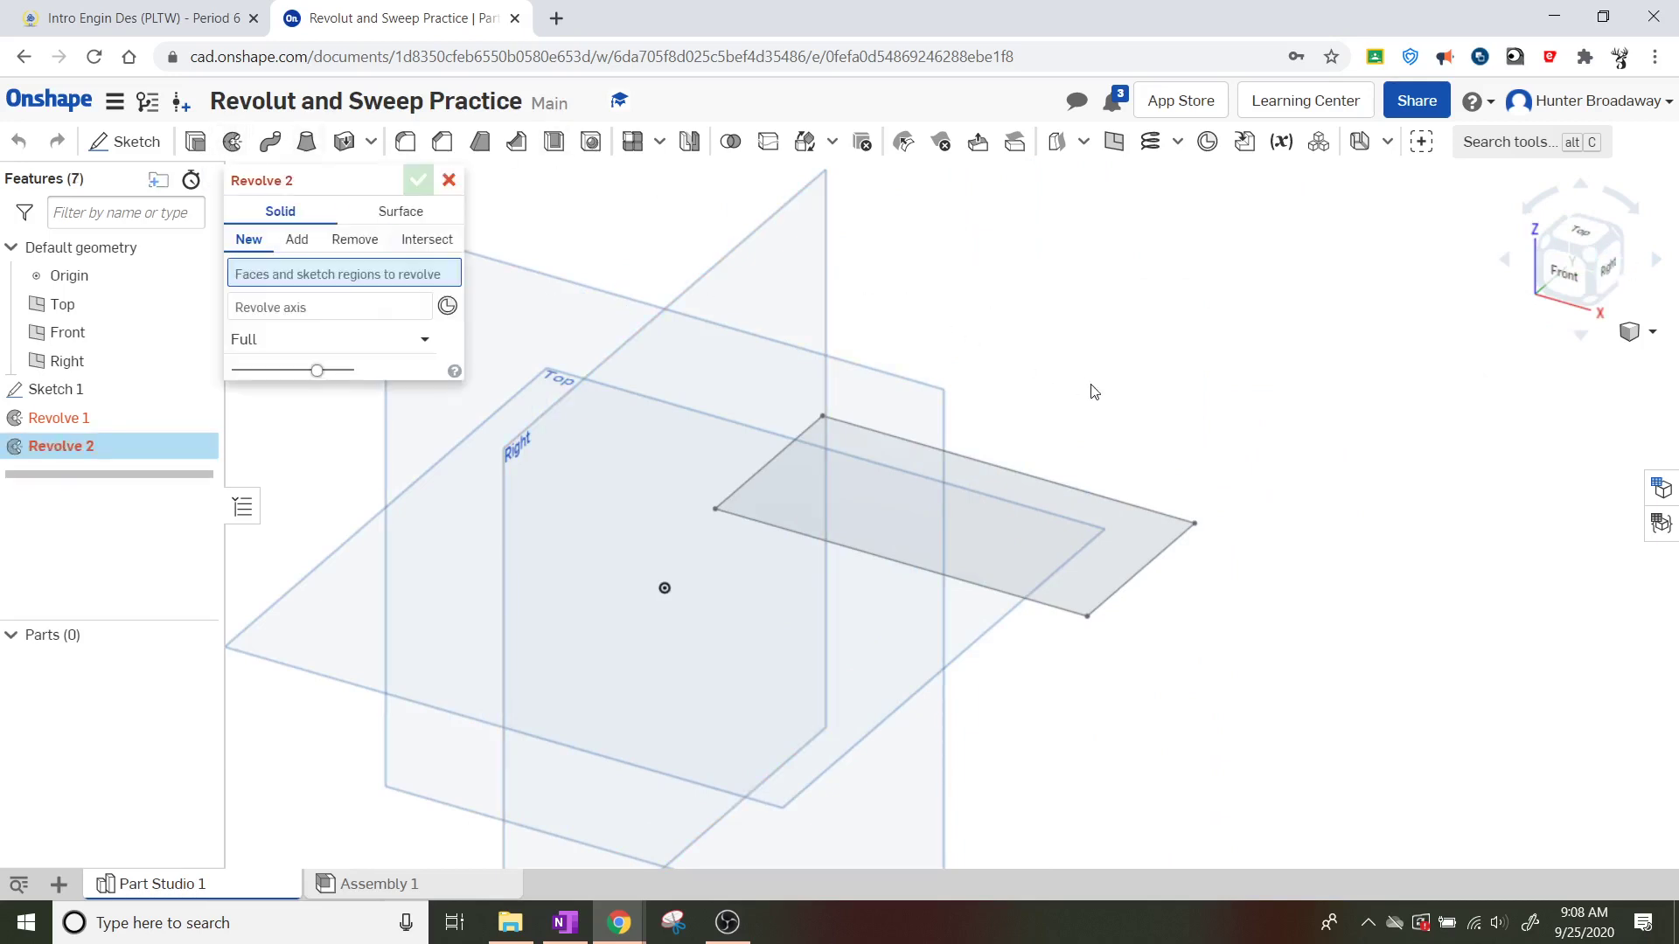
{"action": "left_click", "coordinate": [1134, 548]}
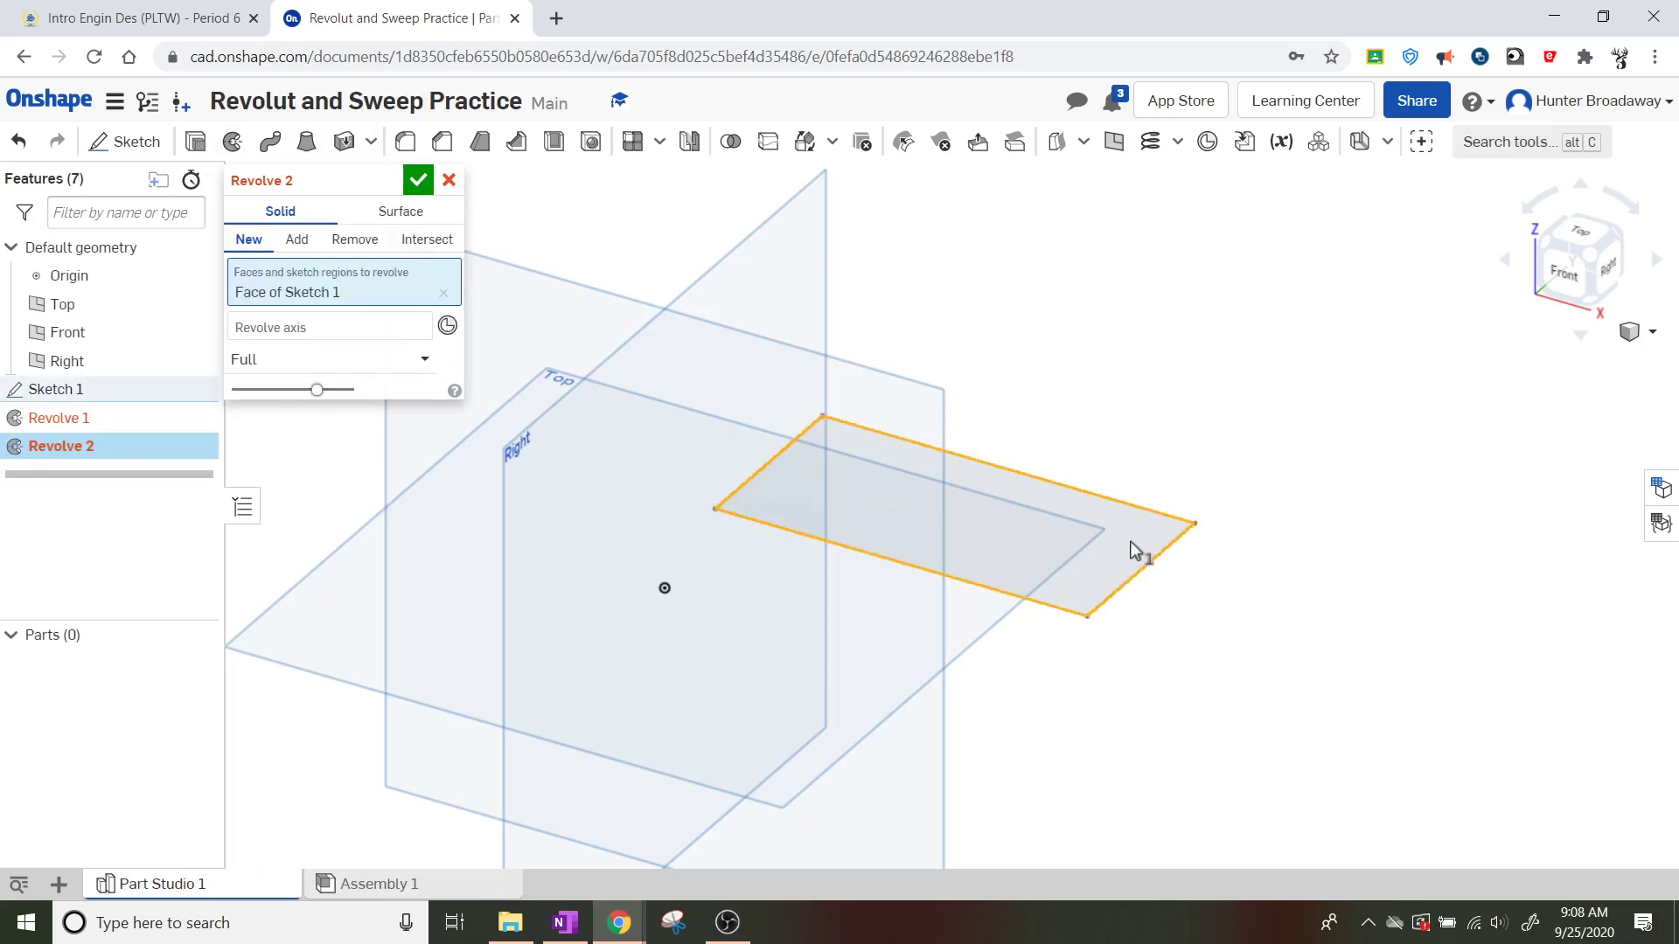
{"action": "left_click", "coordinate": [361, 331]}
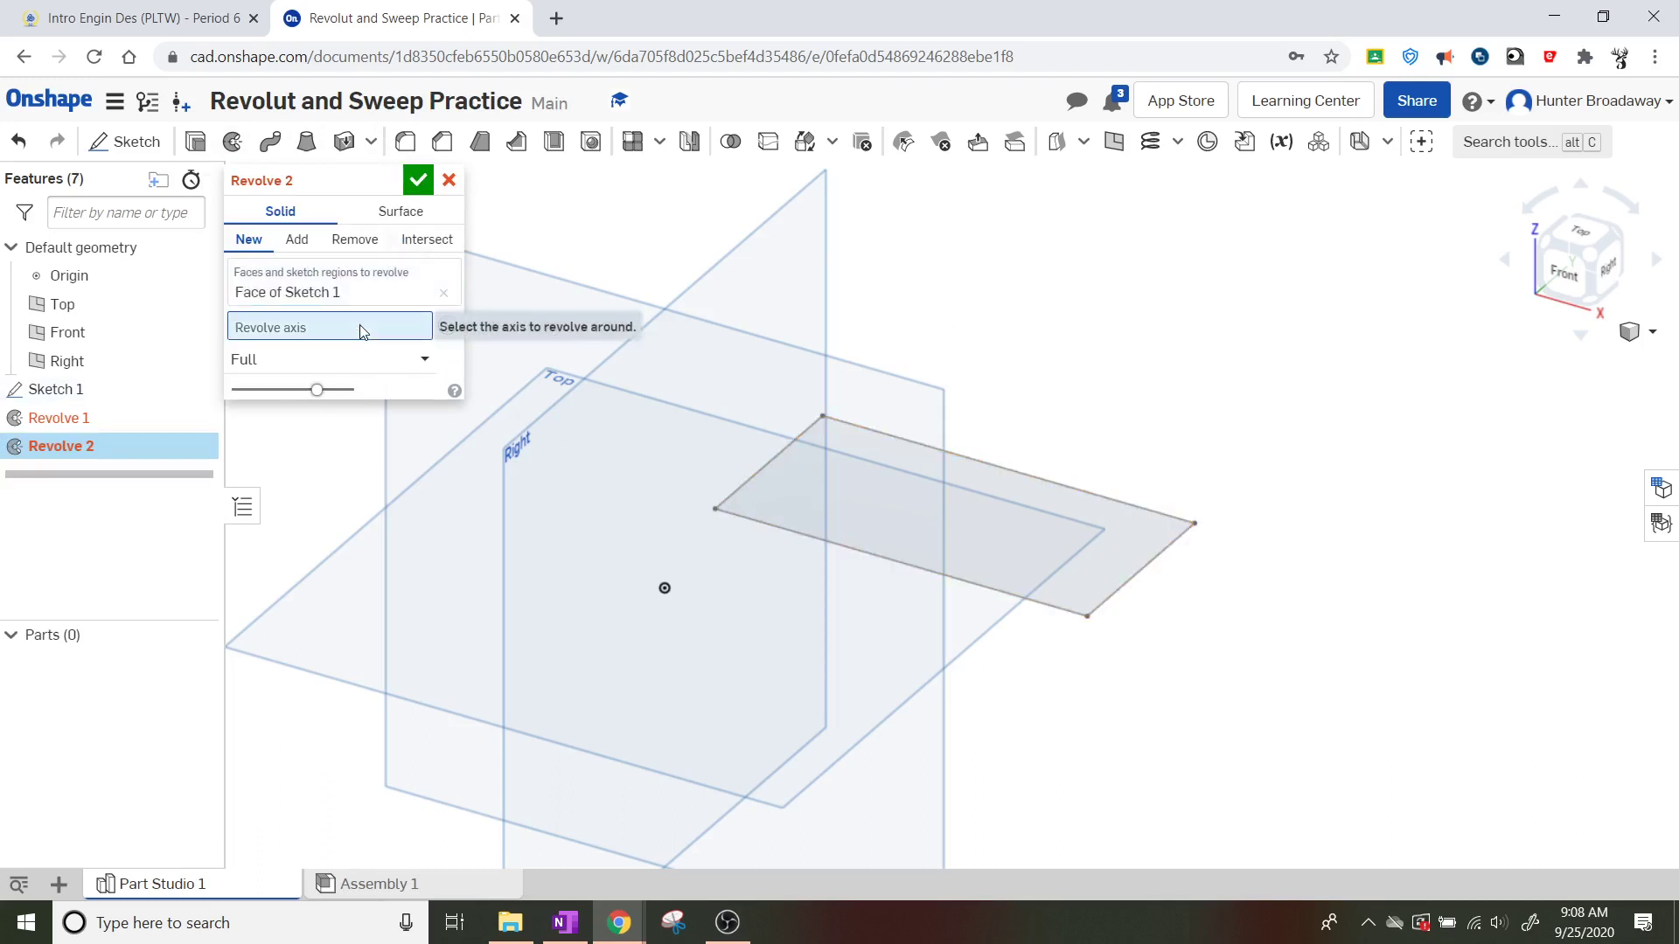
{"action": "left_click", "coordinate": [967, 582]}
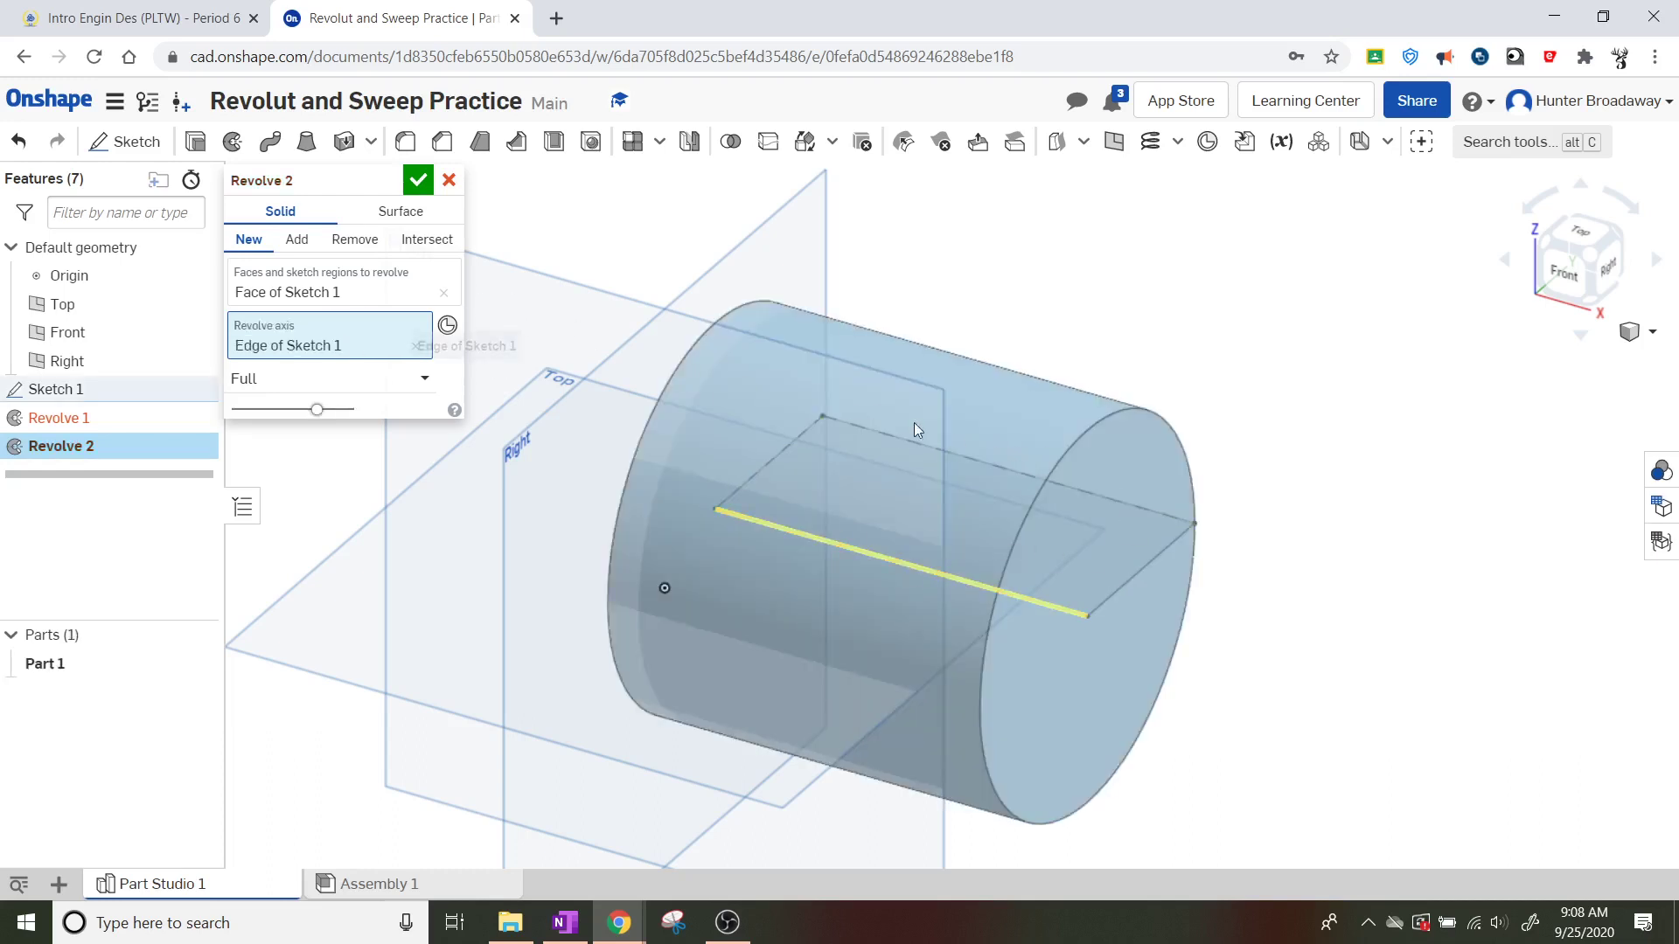
{"action": "left_click", "coordinate": [418, 181]}
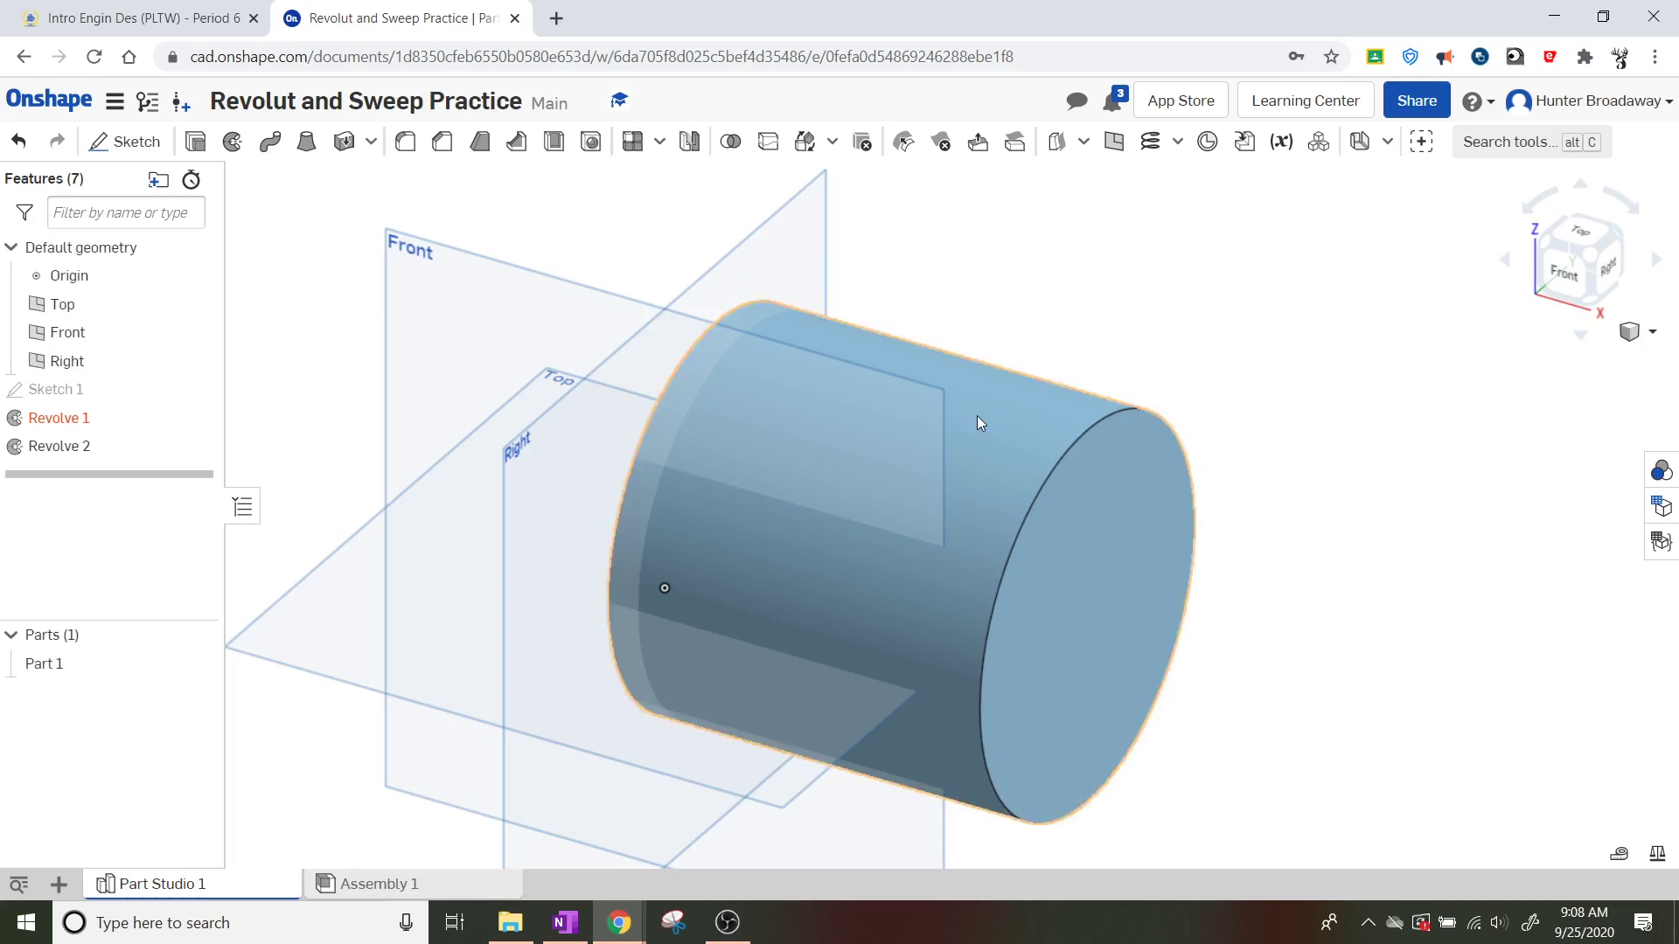
{"action": "key", "text": "ctrl+z"}
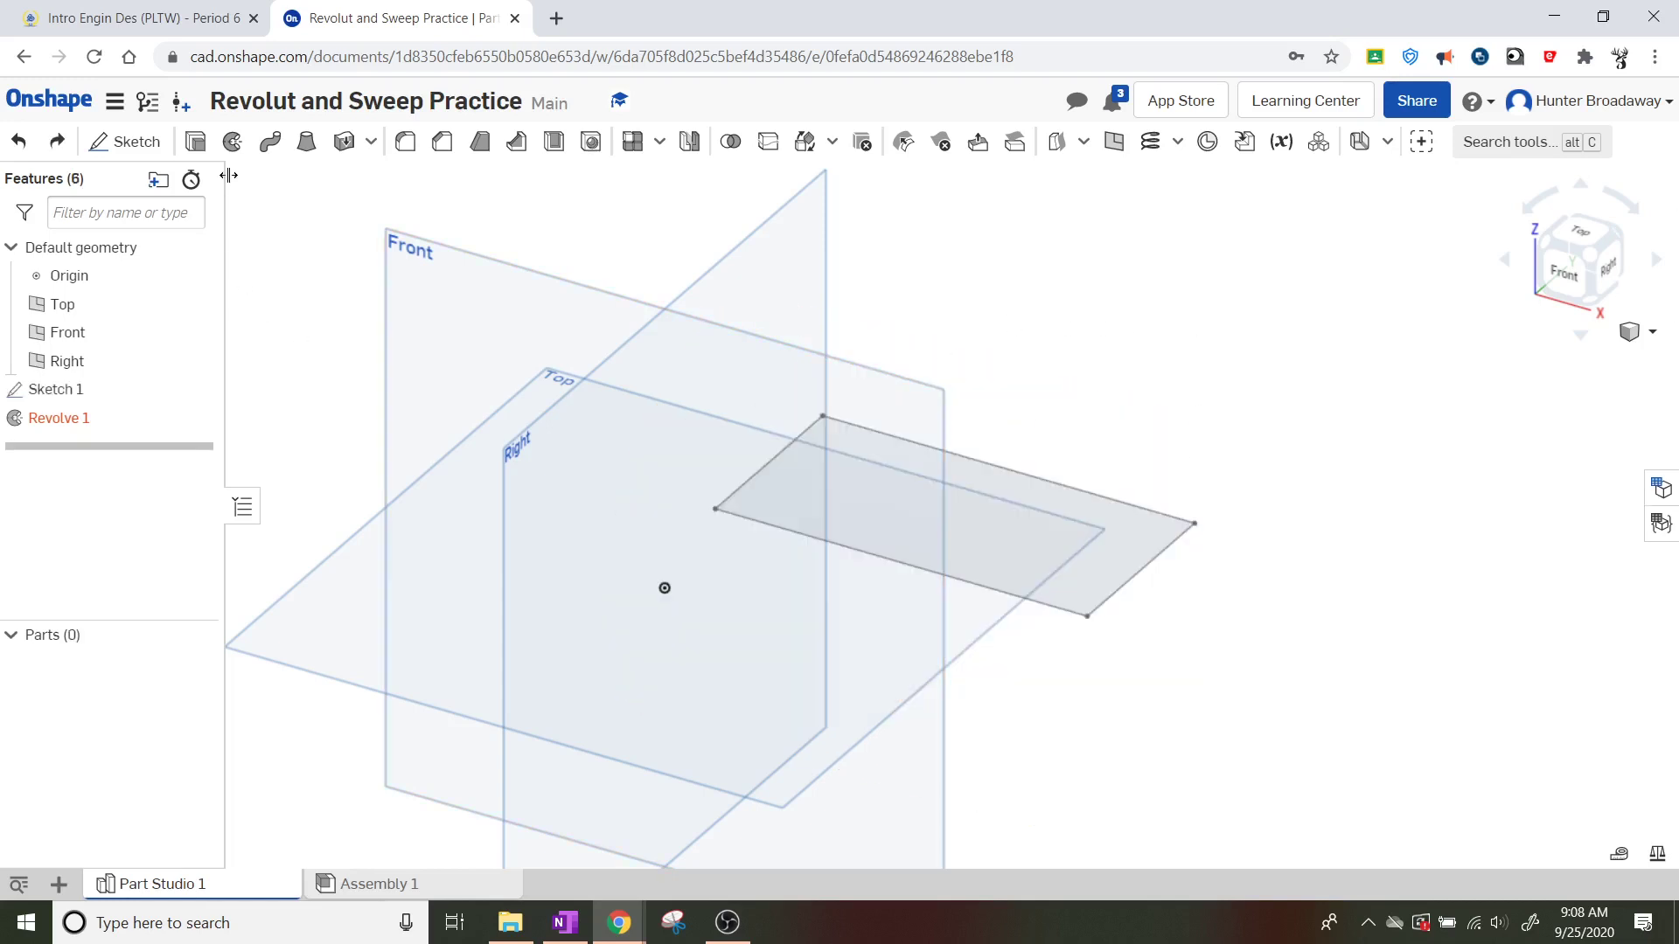
Try to revolve the Sketch 1 rectangle fully about its short edge on the positive X side as a new solid, and cancel the feature
{"action": "left_click", "coordinate": [231, 142]}
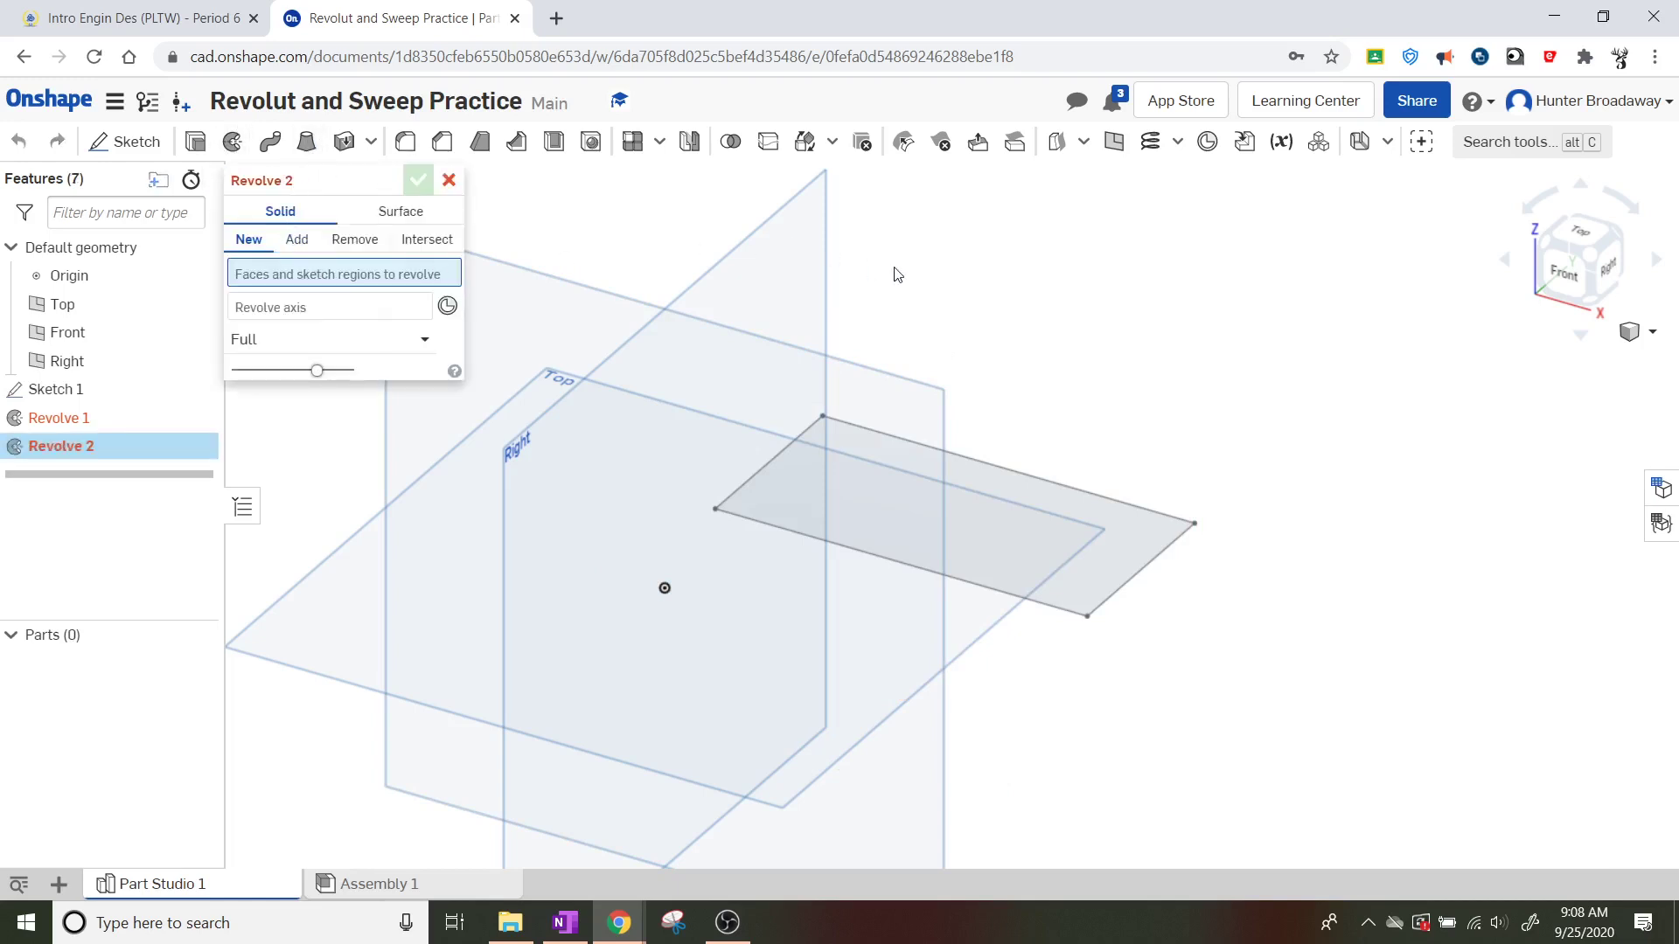
{"action": "left_click", "coordinate": [1091, 507]}
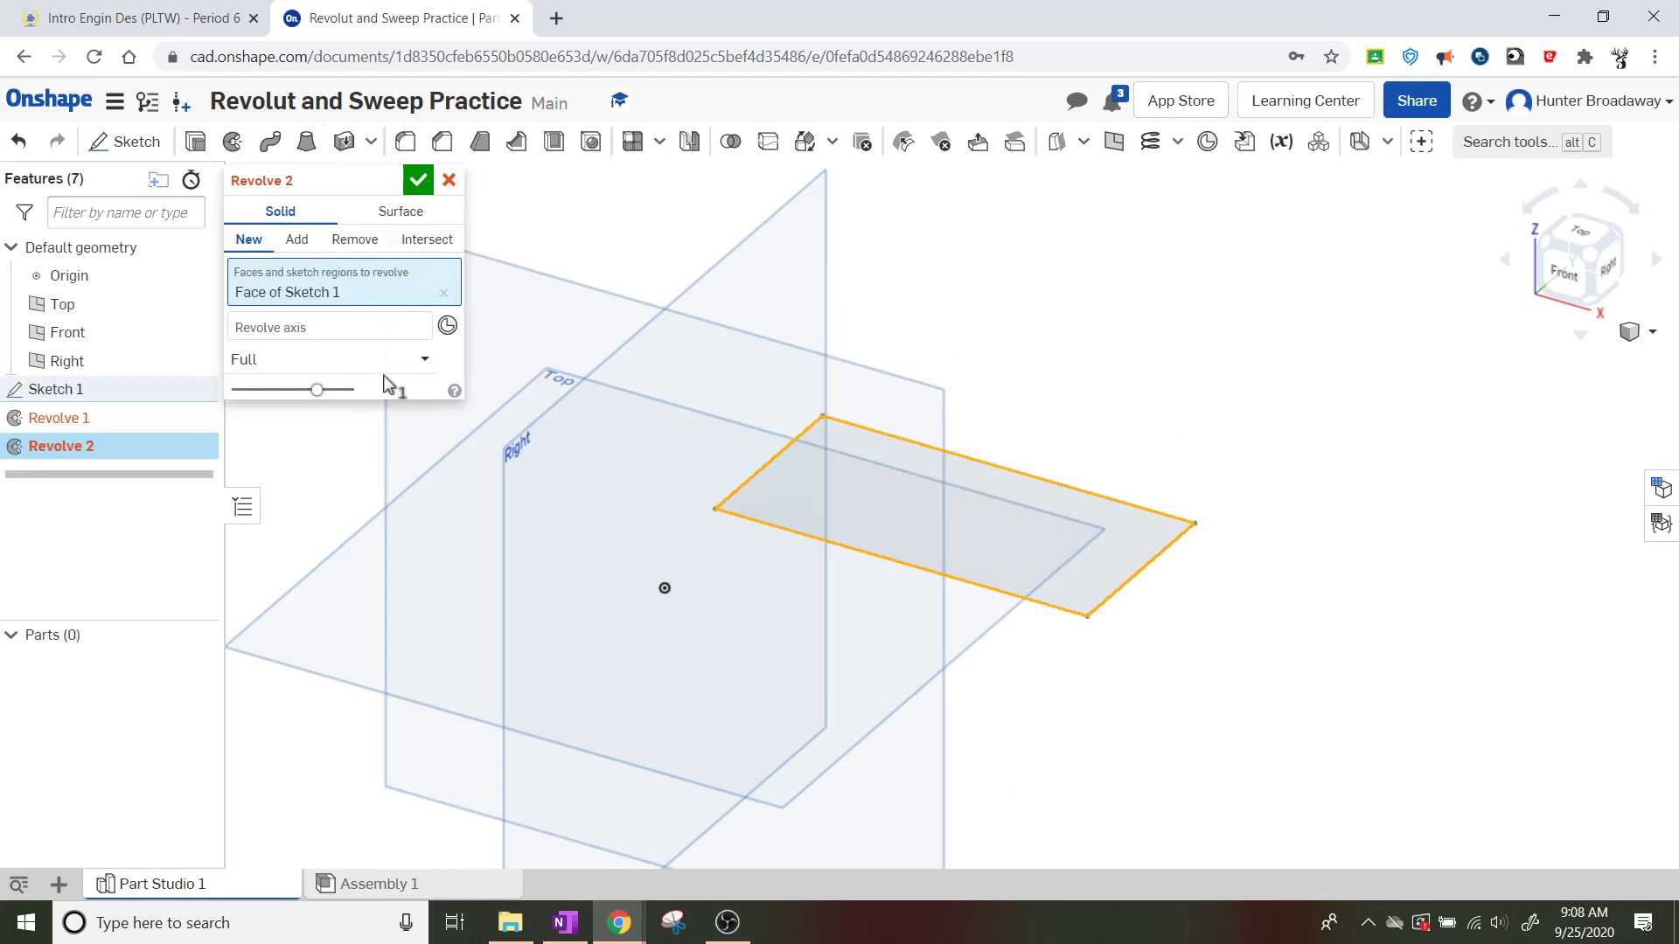
{"action": "left_click", "coordinate": [337, 332]}
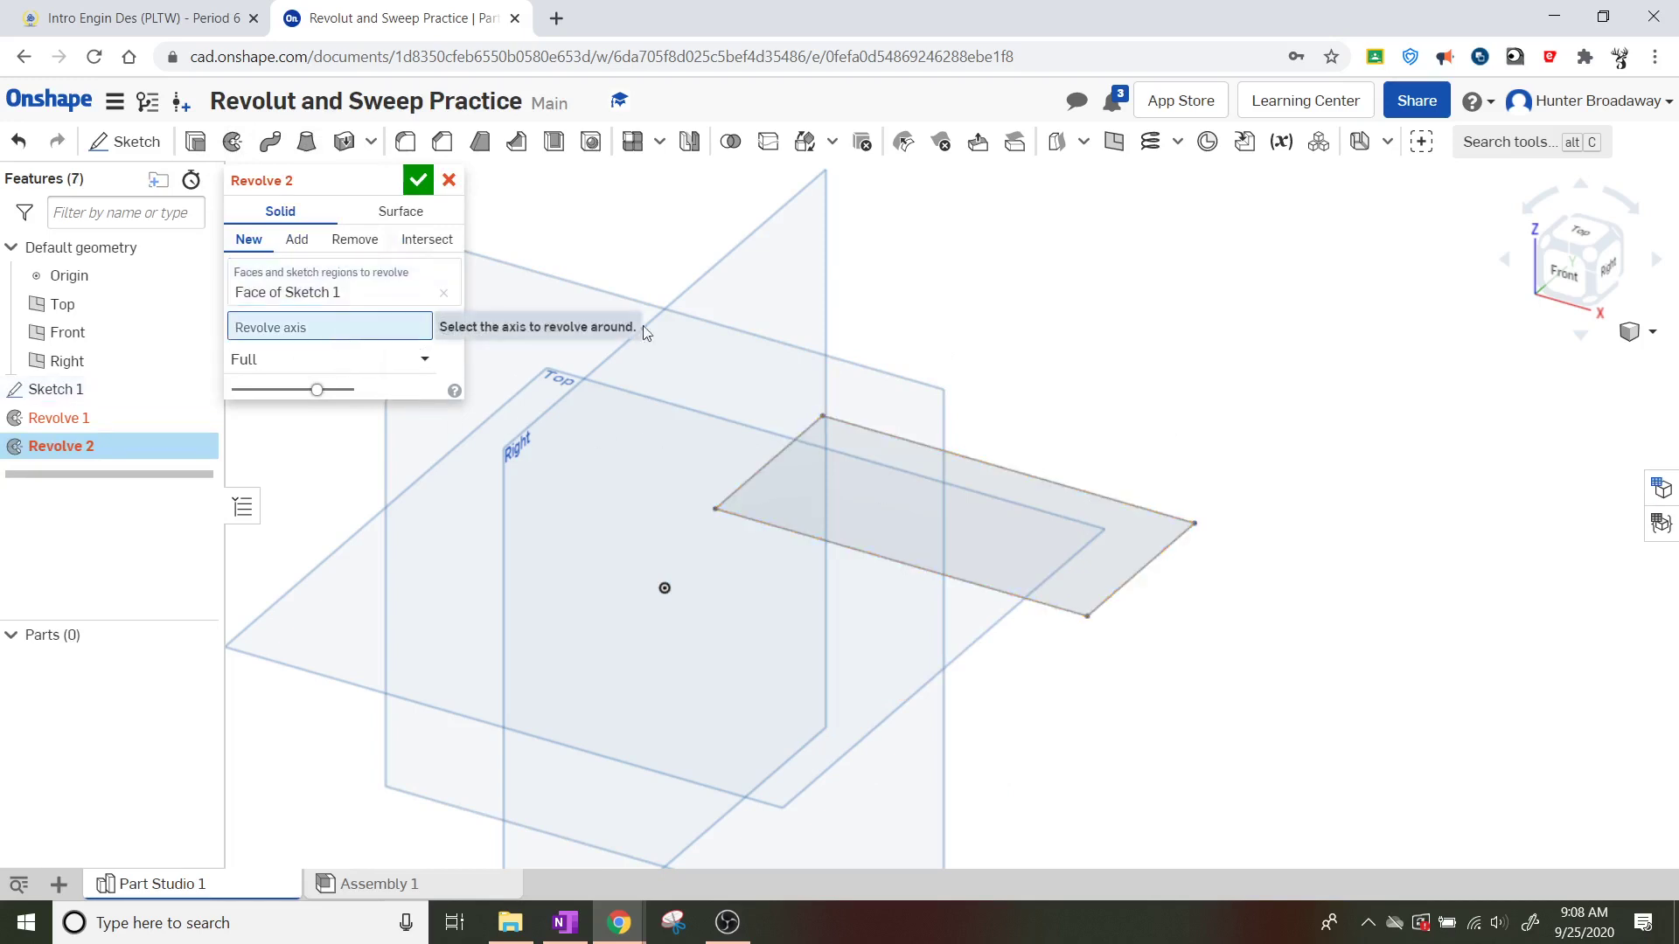
{"action": "left_click", "coordinate": [1170, 559]}
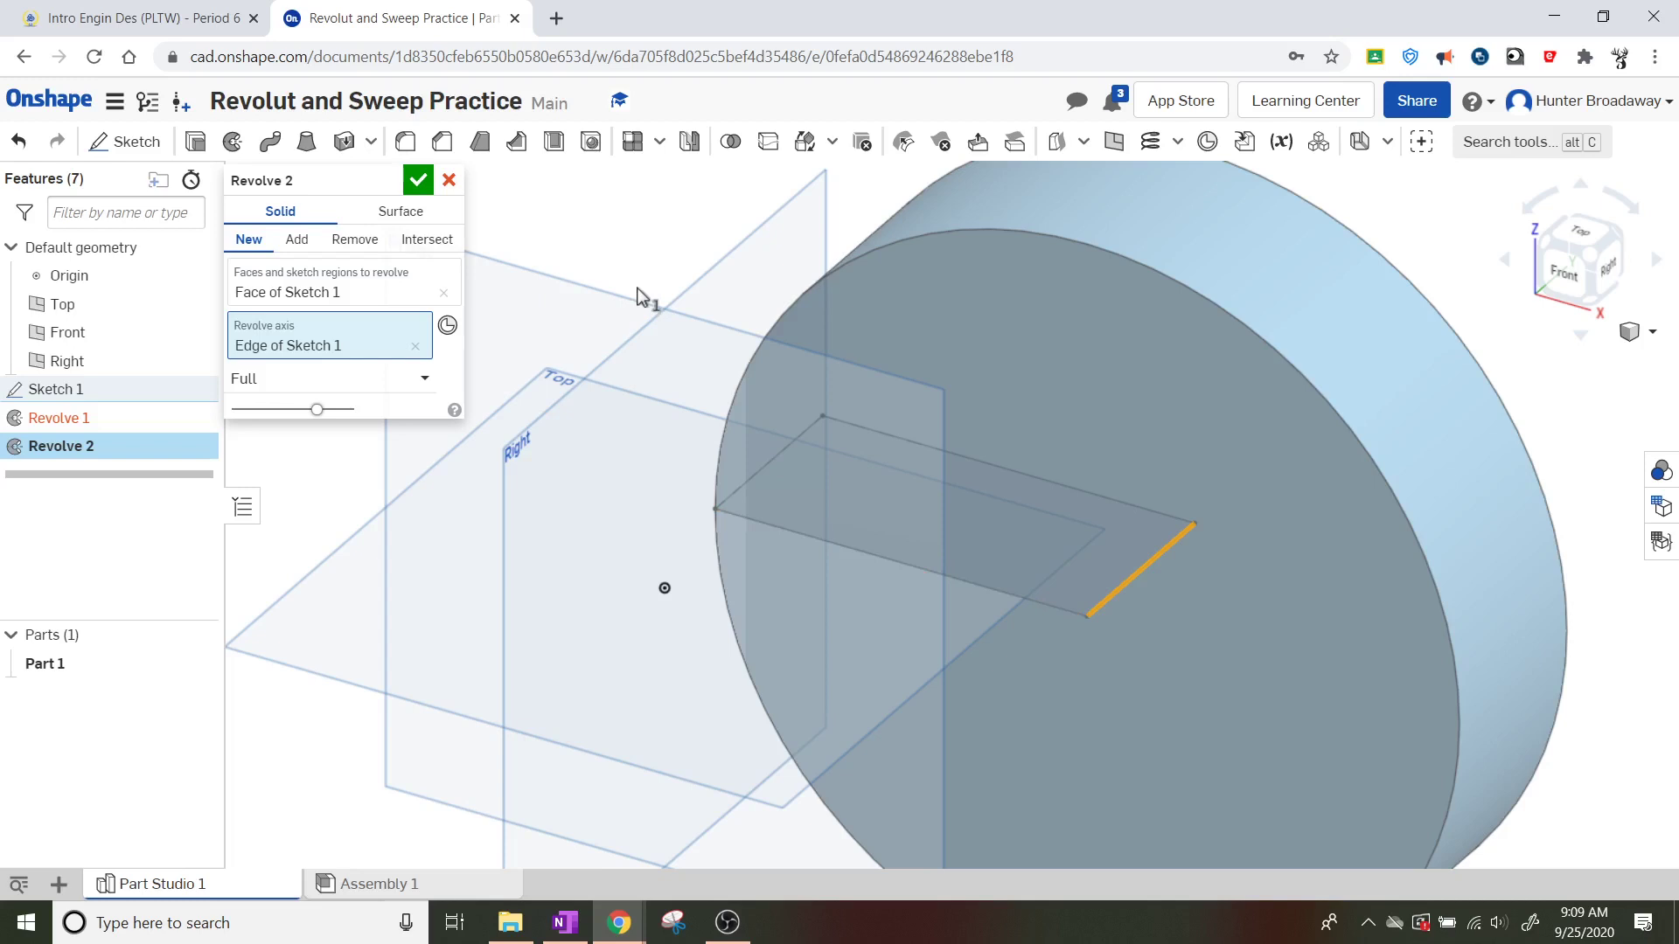
{"action": "key", "text": "ctrl+z"}
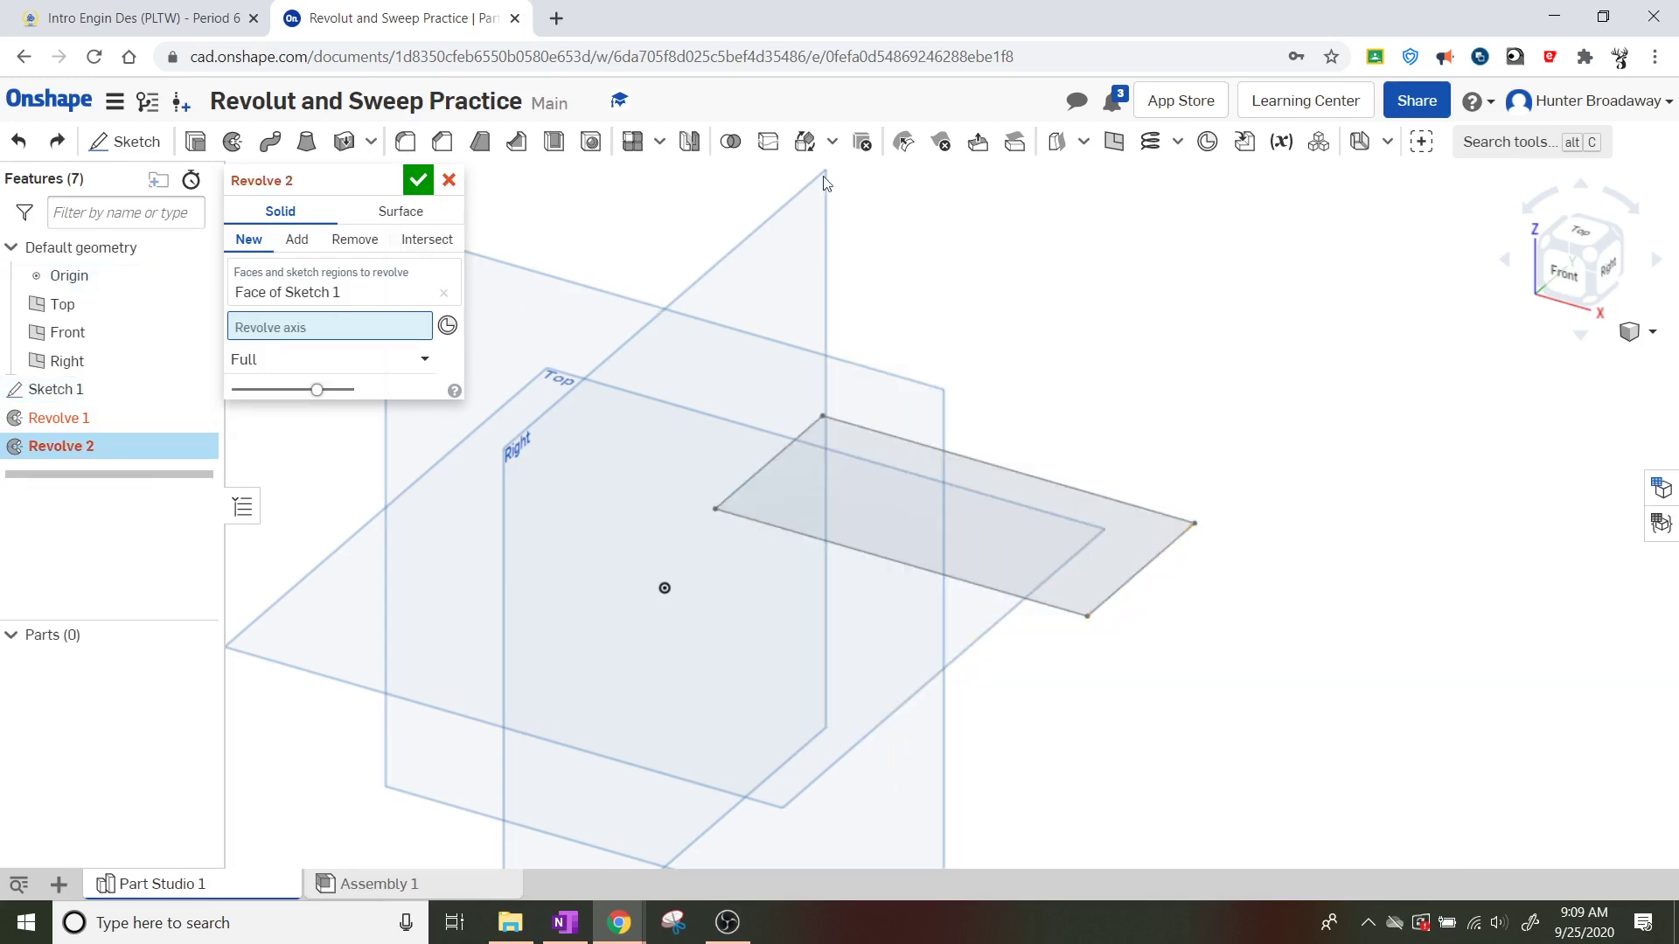
{"action": "left_click", "coordinate": [448, 179]}
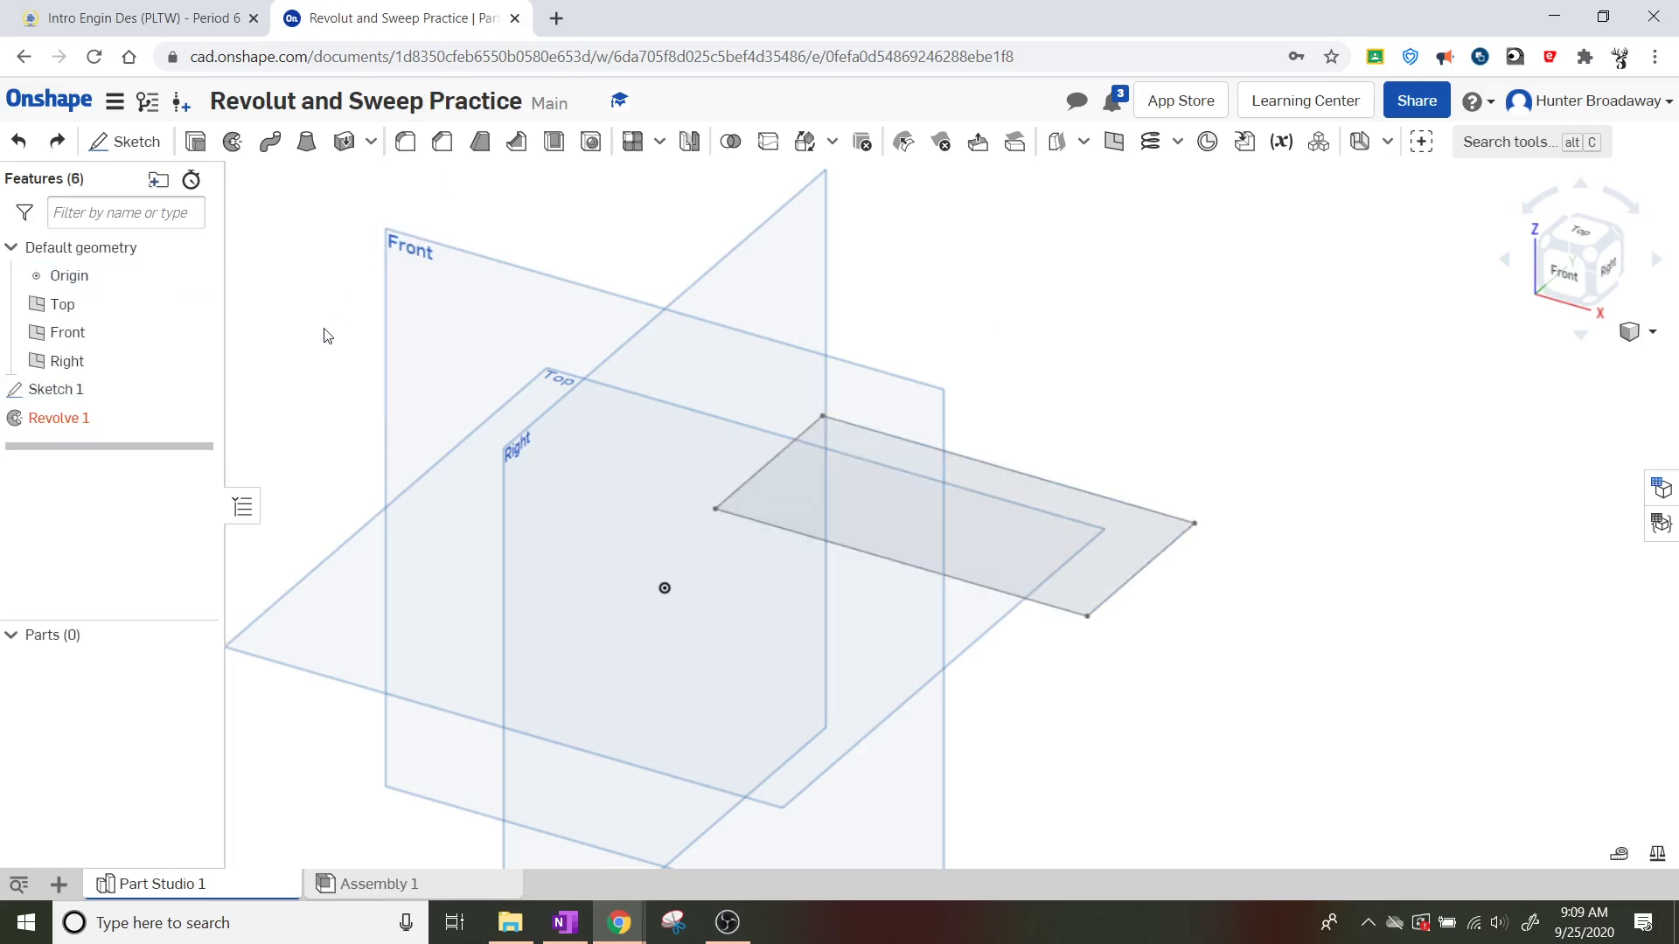
Undo Revolve 1, reopen Sketch 1 and draw a horizontal line about 7.23 in long below the rectangle, along the X axis past the origin
{"action": "key", "text": "ctrl+z"}
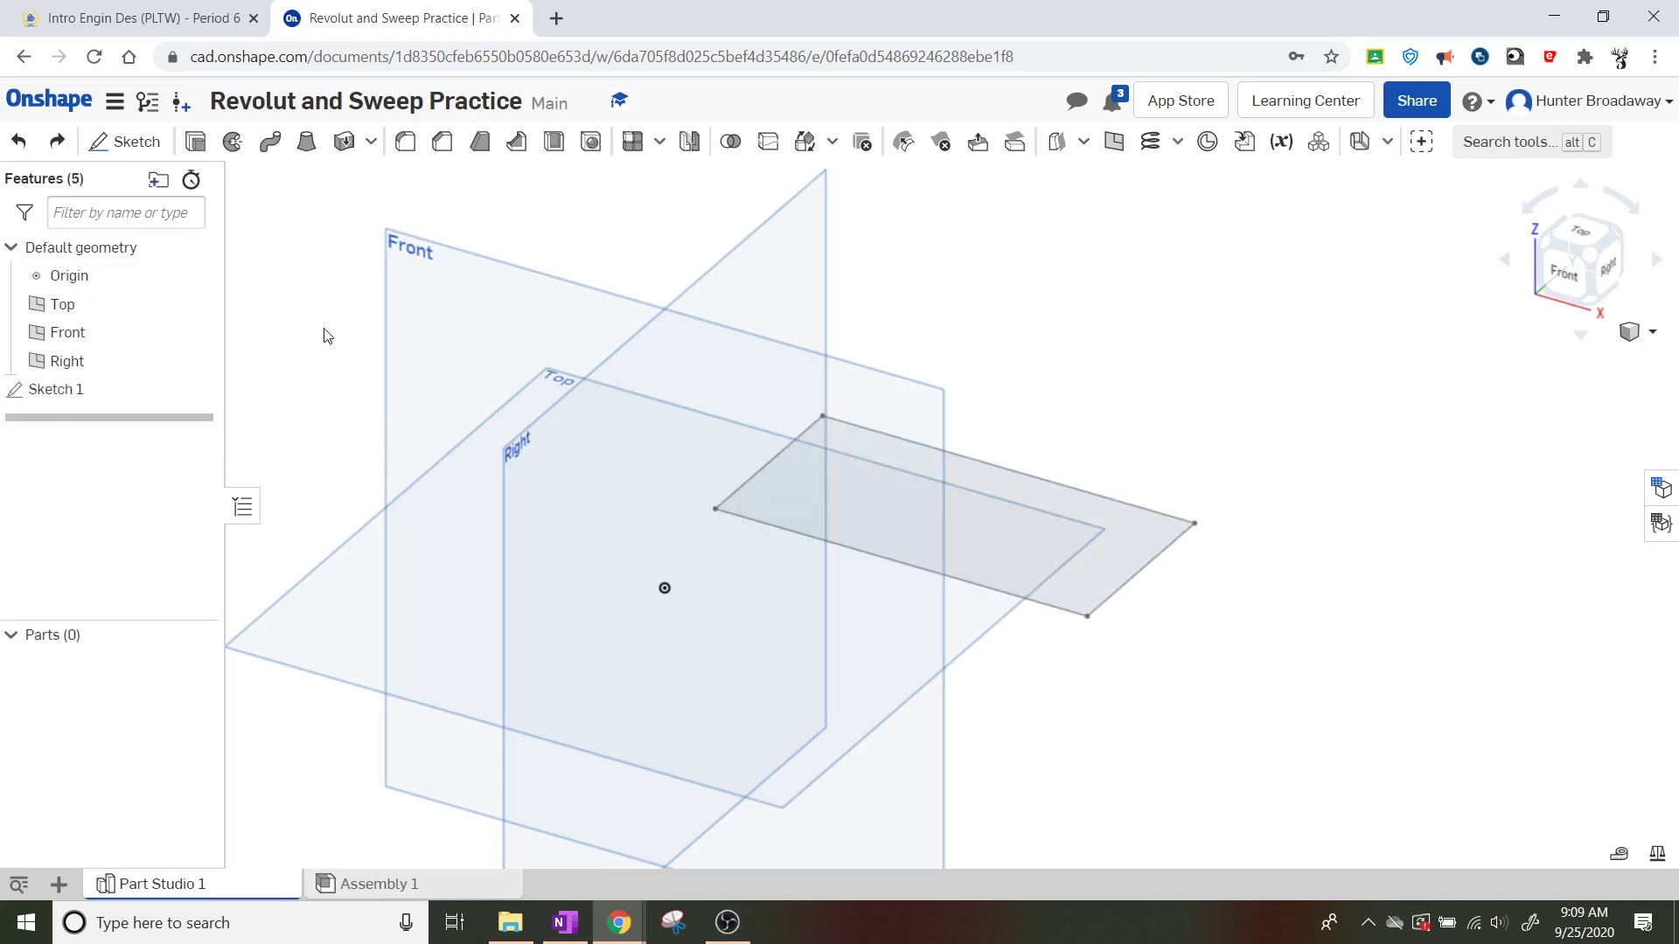
{"action": "right_click", "coordinate": [77, 389]}
{"action": "left_click", "coordinate": [127, 437]}
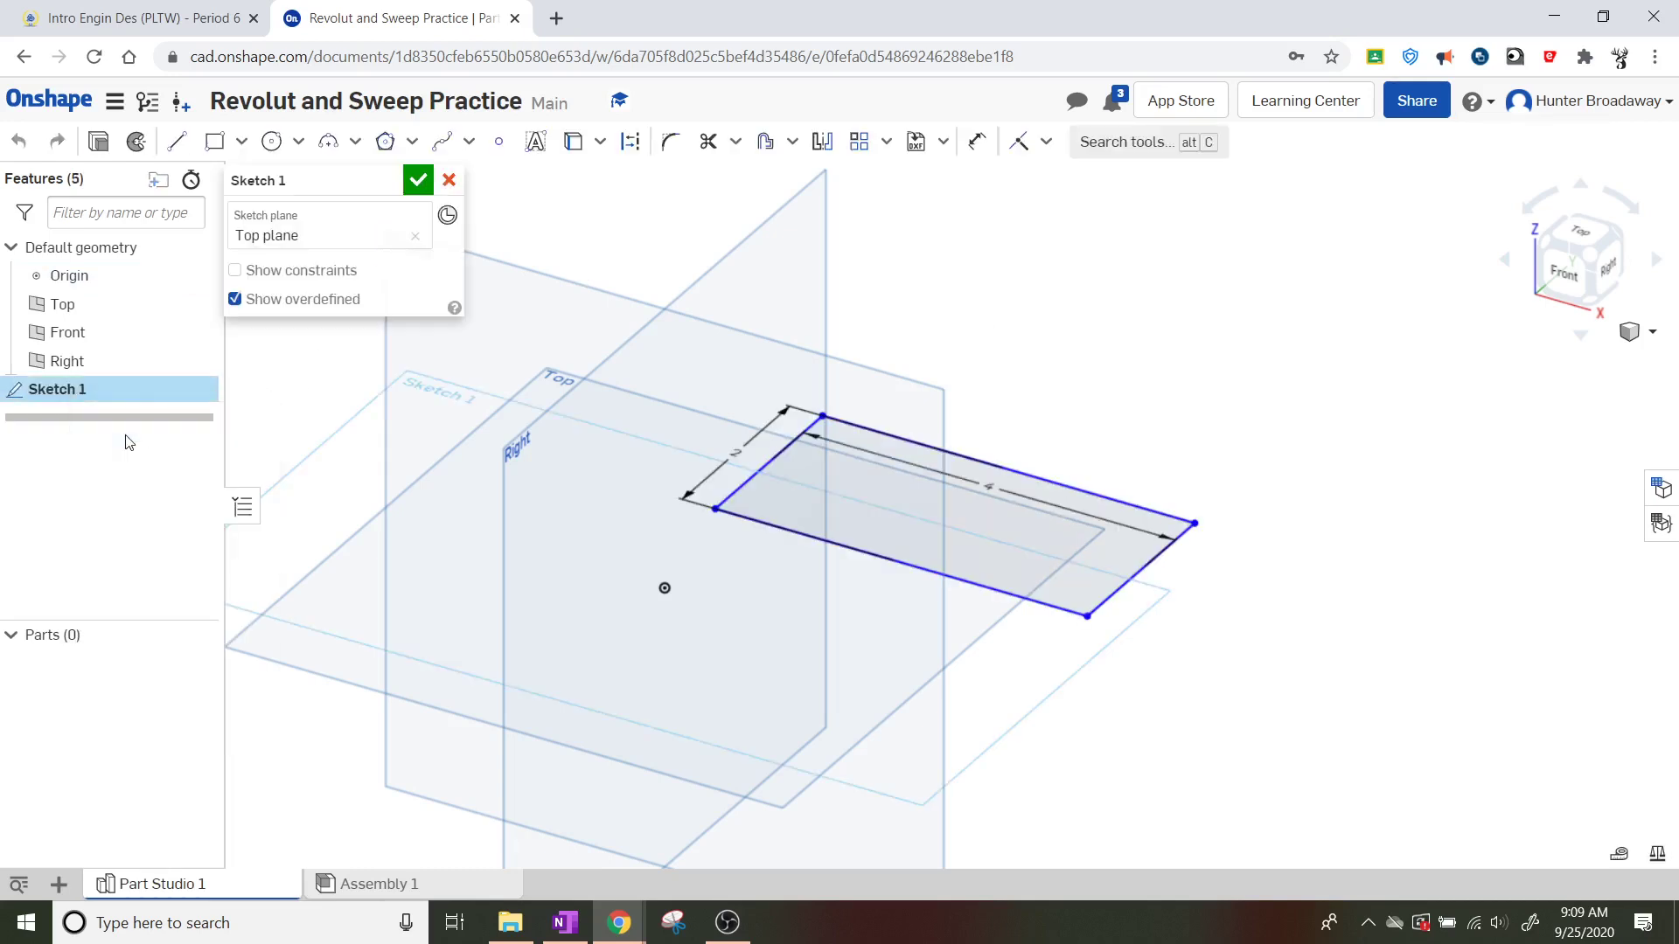
{"action": "left_click", "coordinate": [1579, 233]}
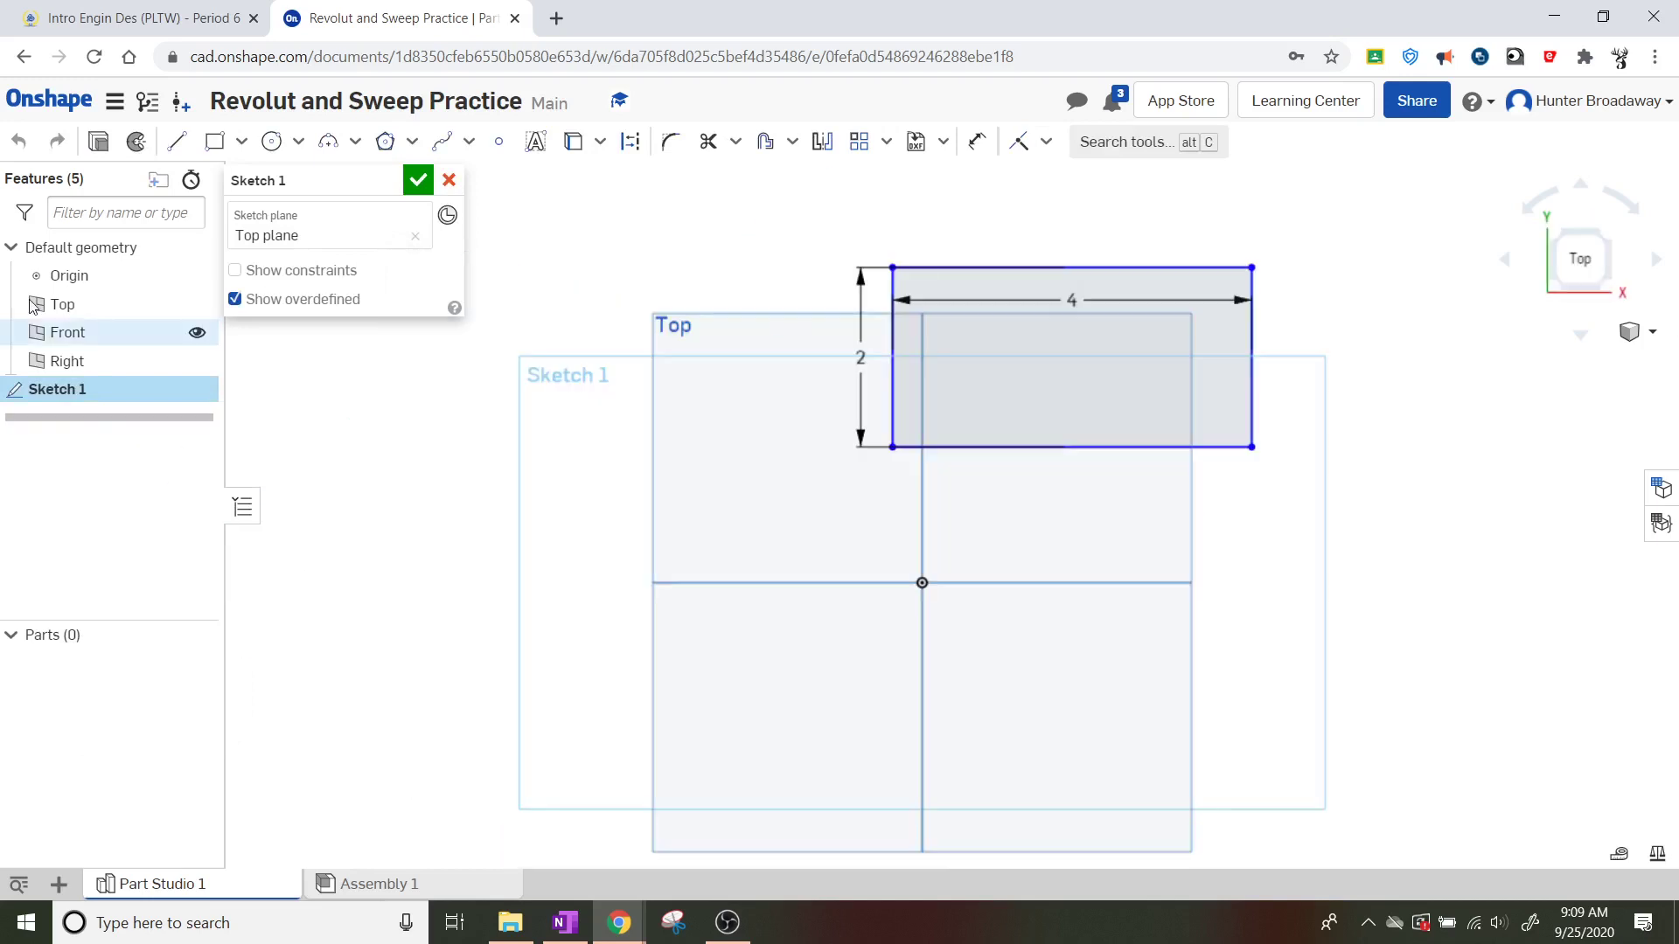
{"action": "left_click", "coordinate": [178, 143]}
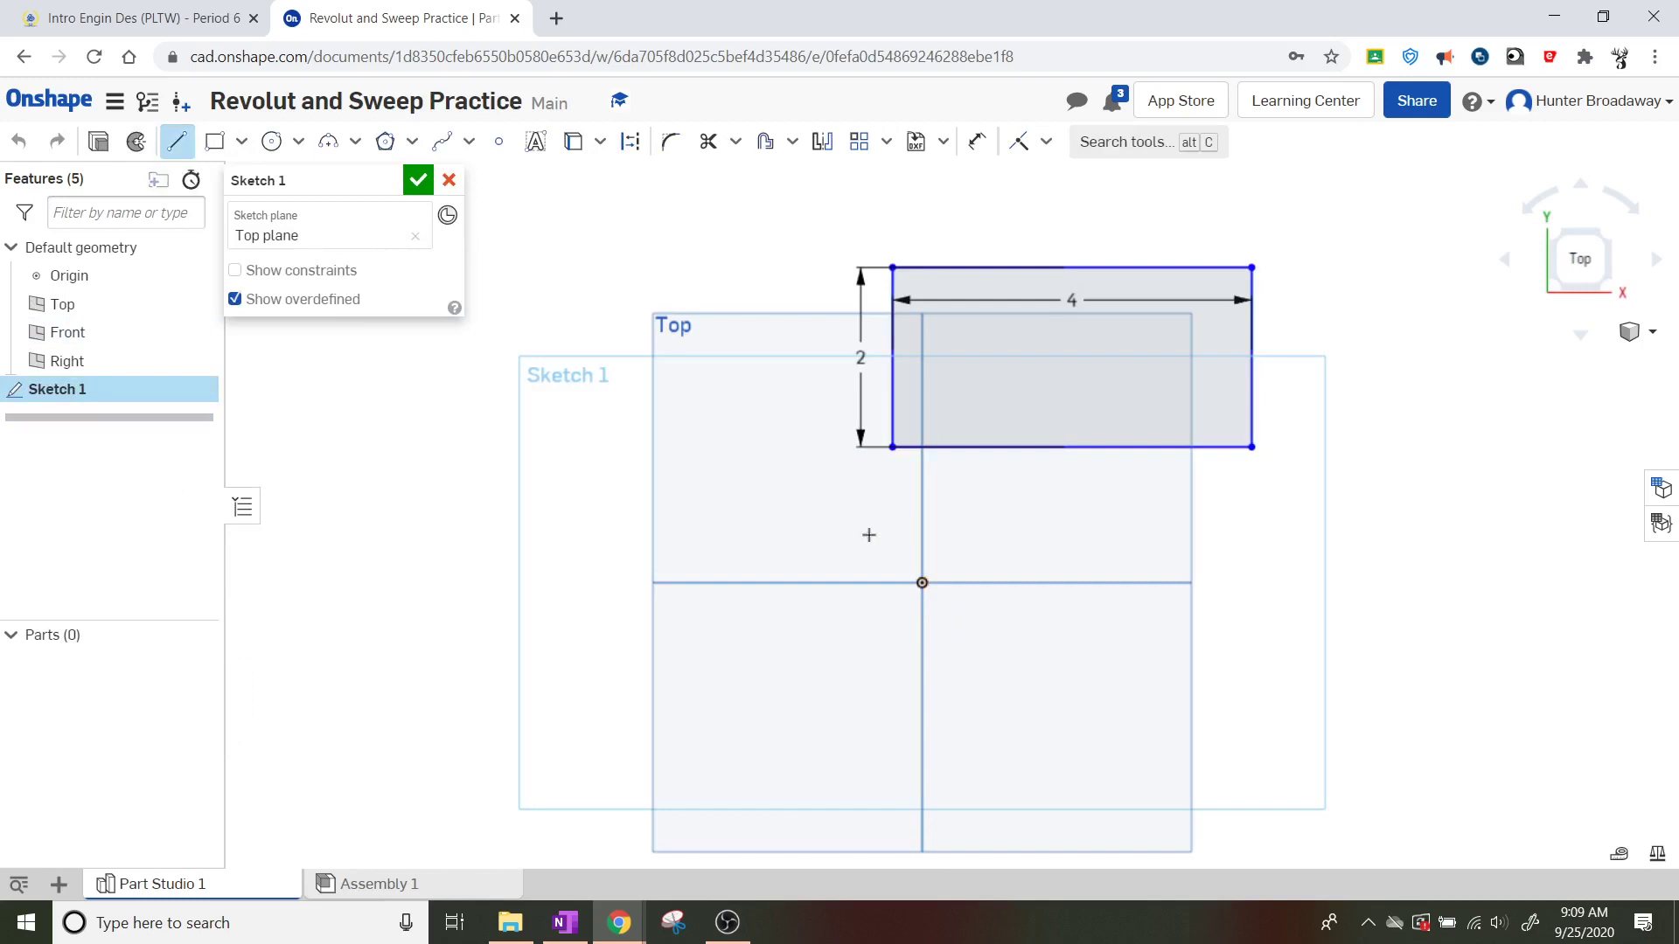
{"action": "left_click", "coordinate": [756, 581]}
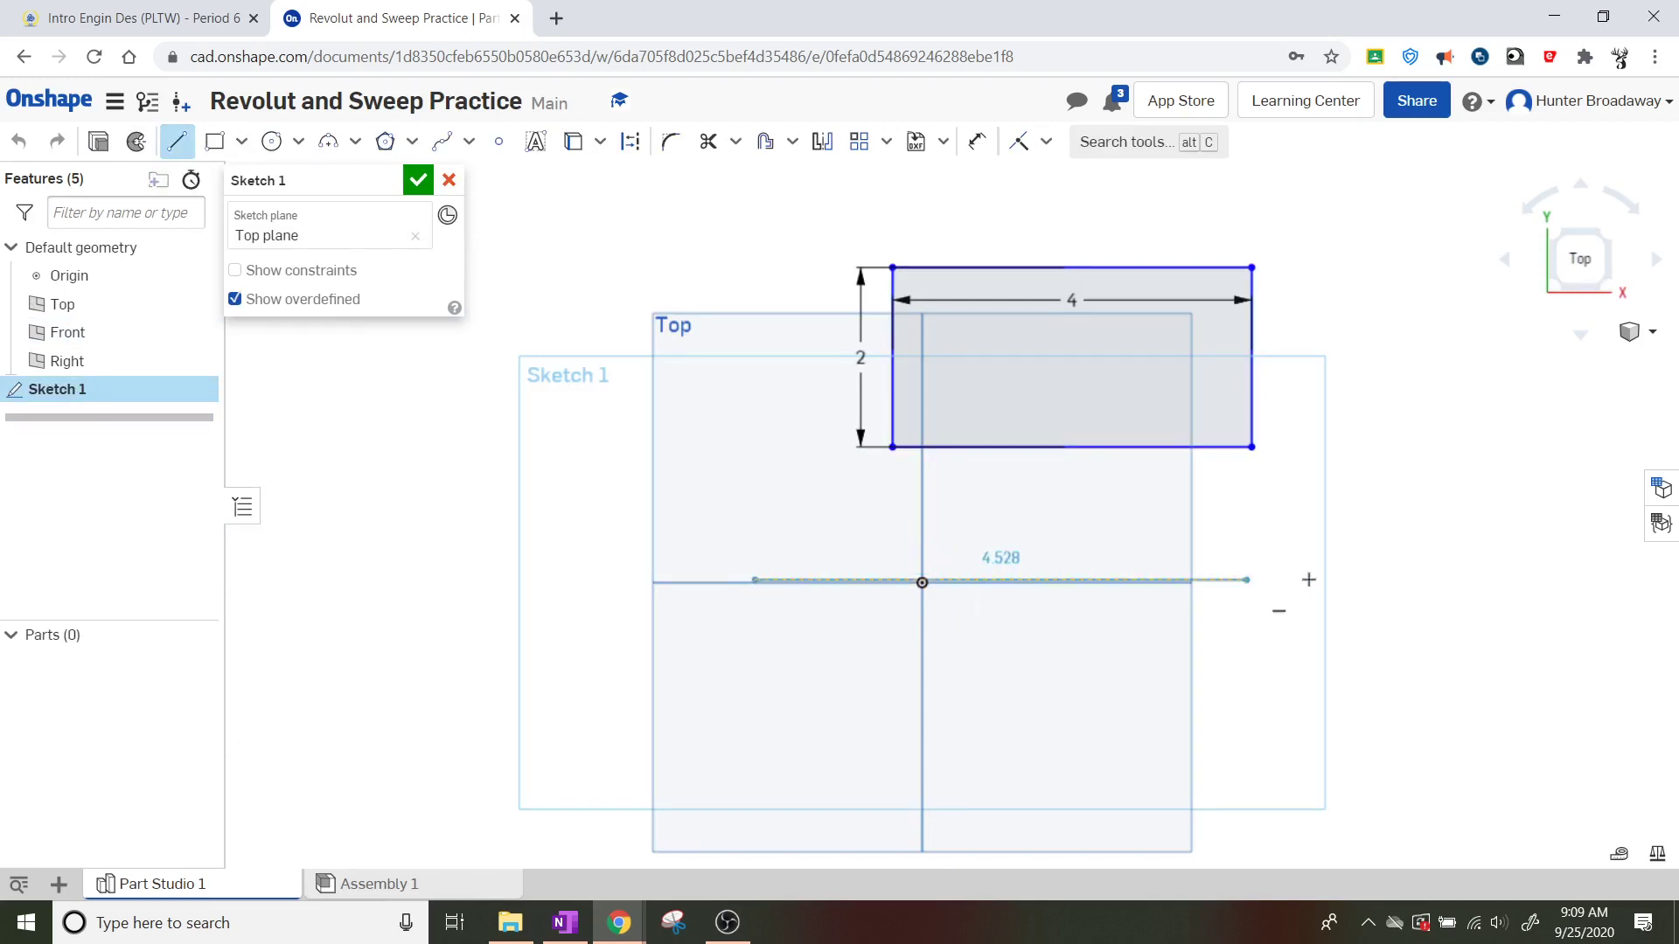
{"action": "left_click", "coordinate": [1401, 581]}
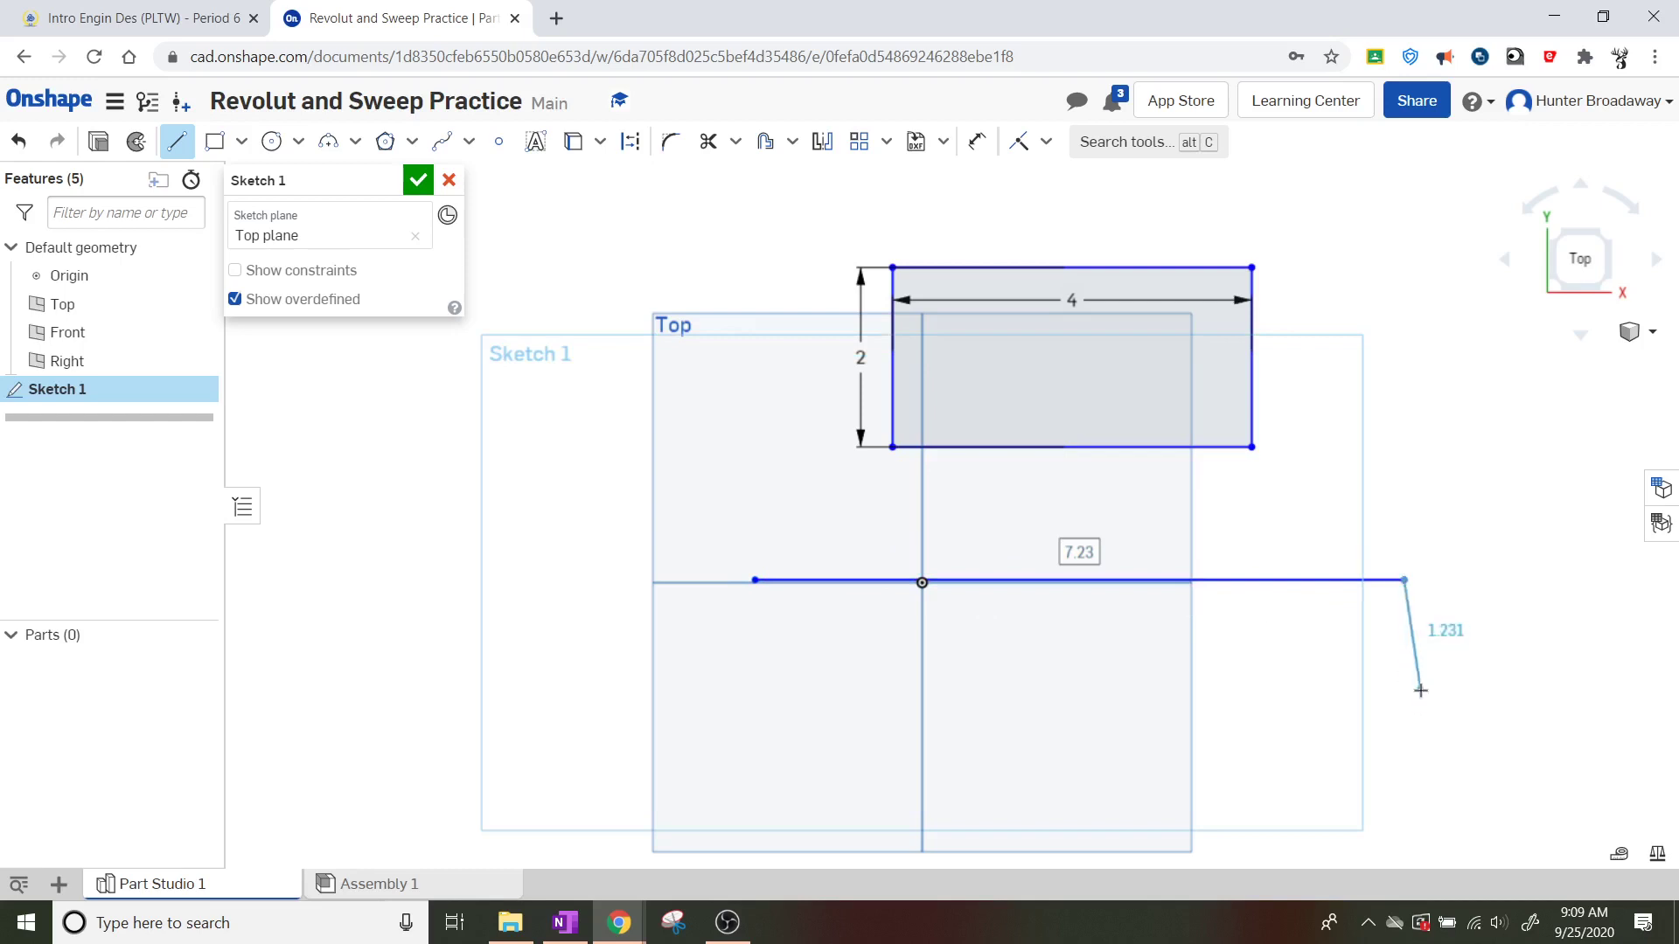
{"action": "key", "text": "Escape"}
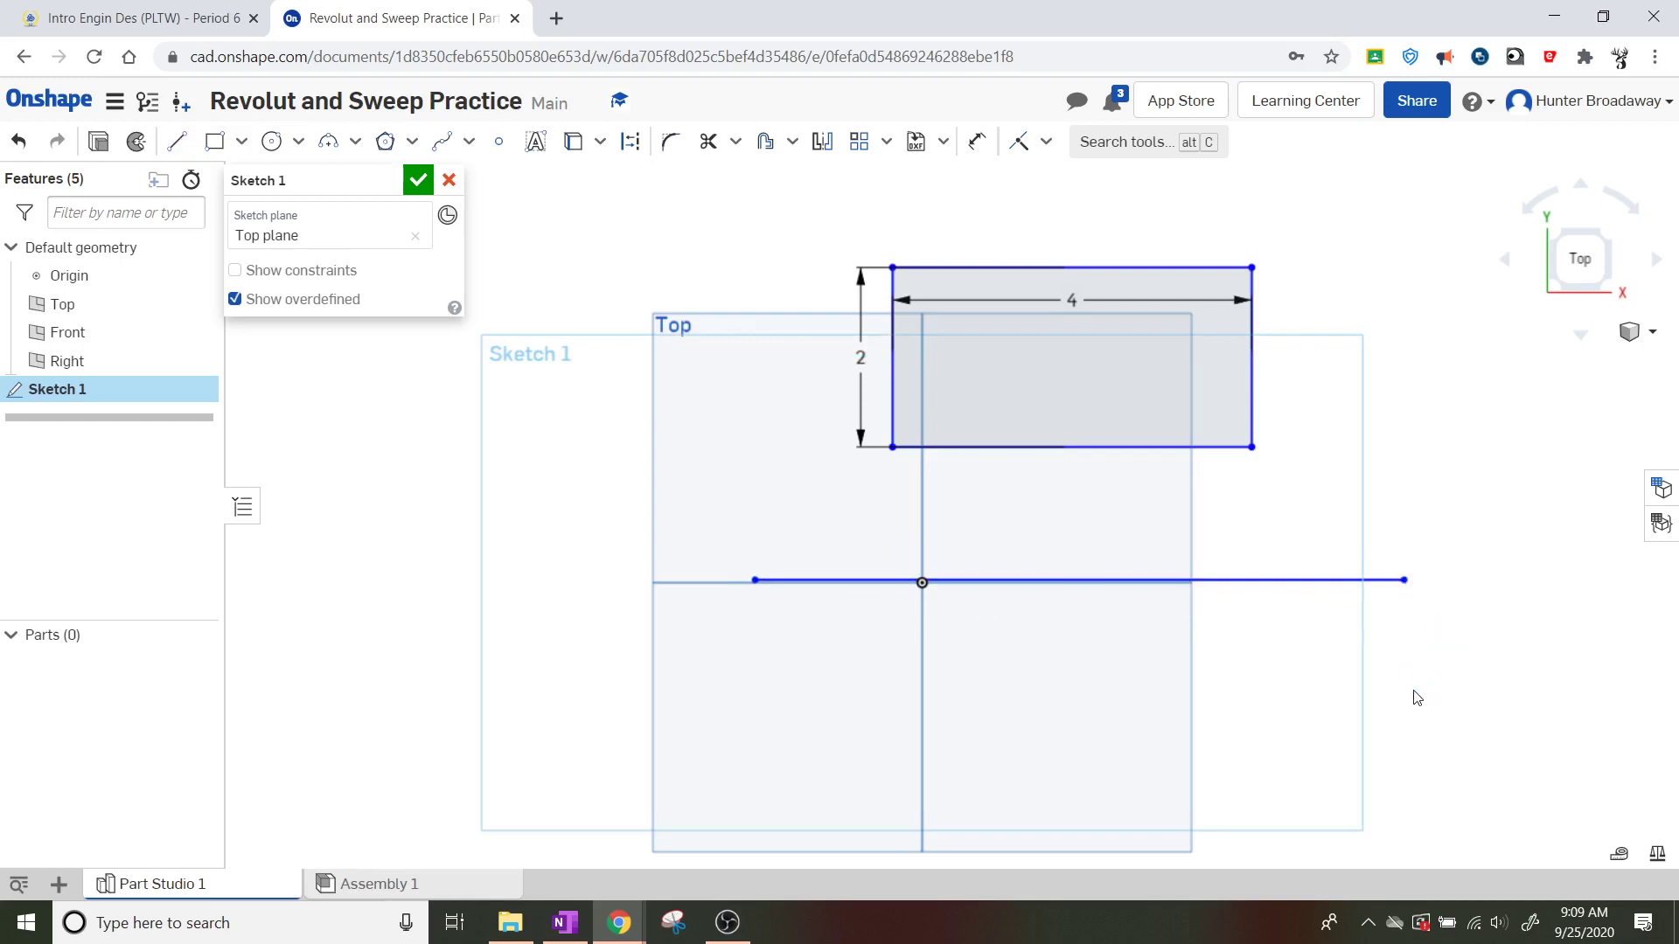
Convert the horizontal line to construction geometry and finish Sketch 1
{"action": "right_click", "coordinate": [1325, 583]}
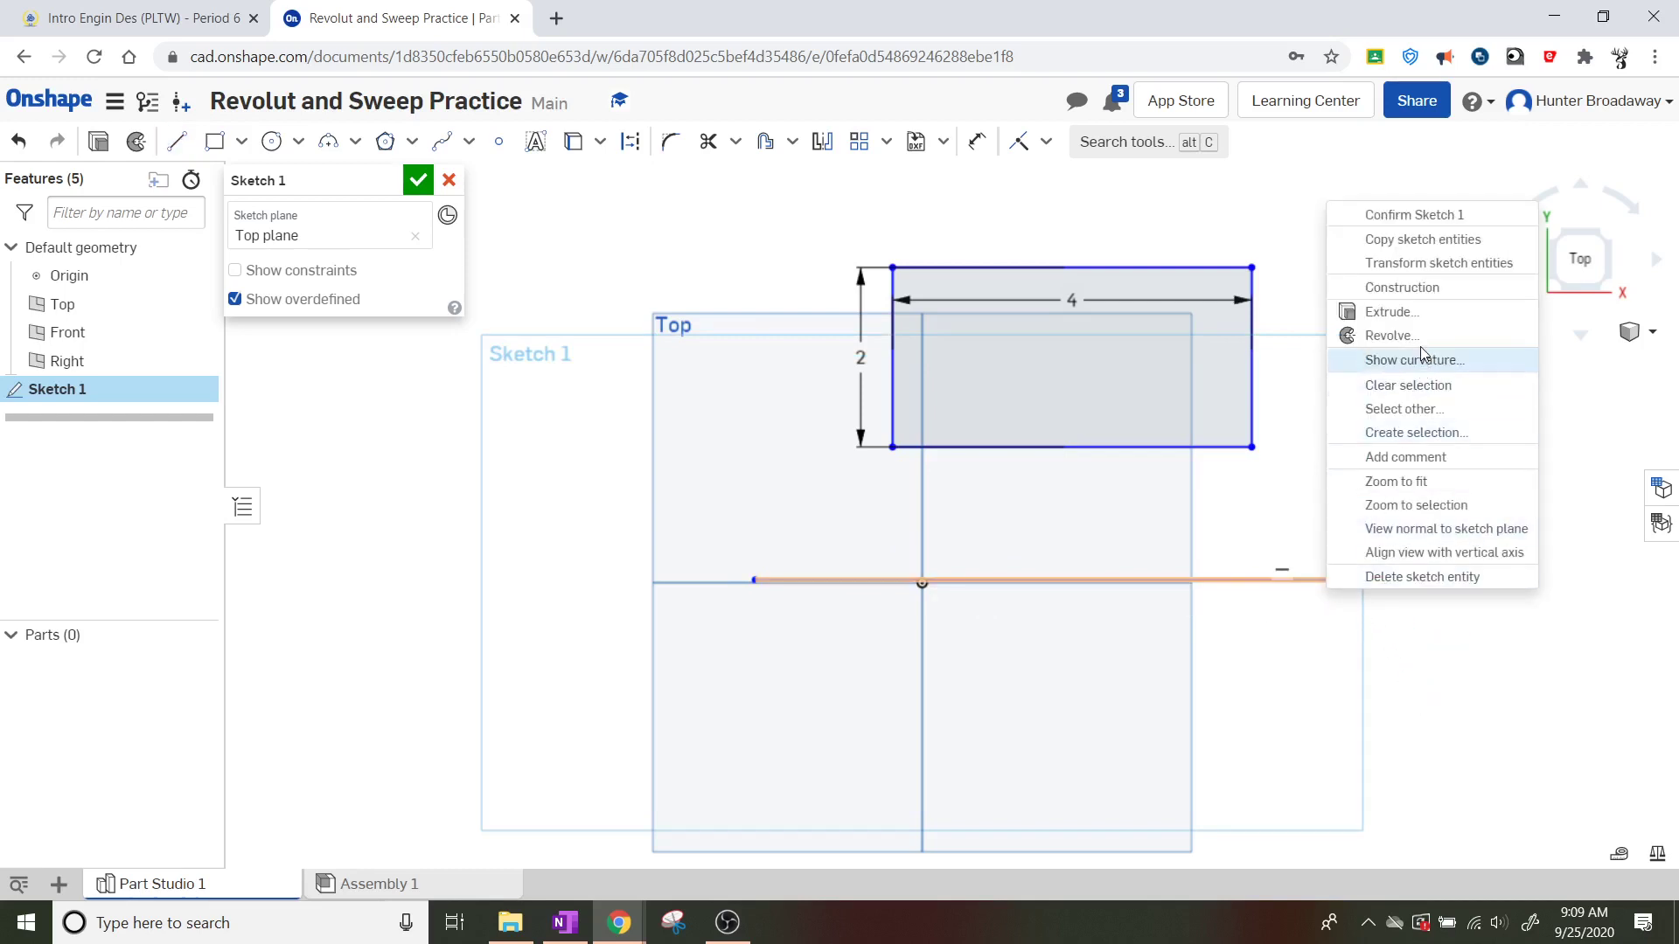
{"action": "left_click", "coordinate": [1423, 288]}
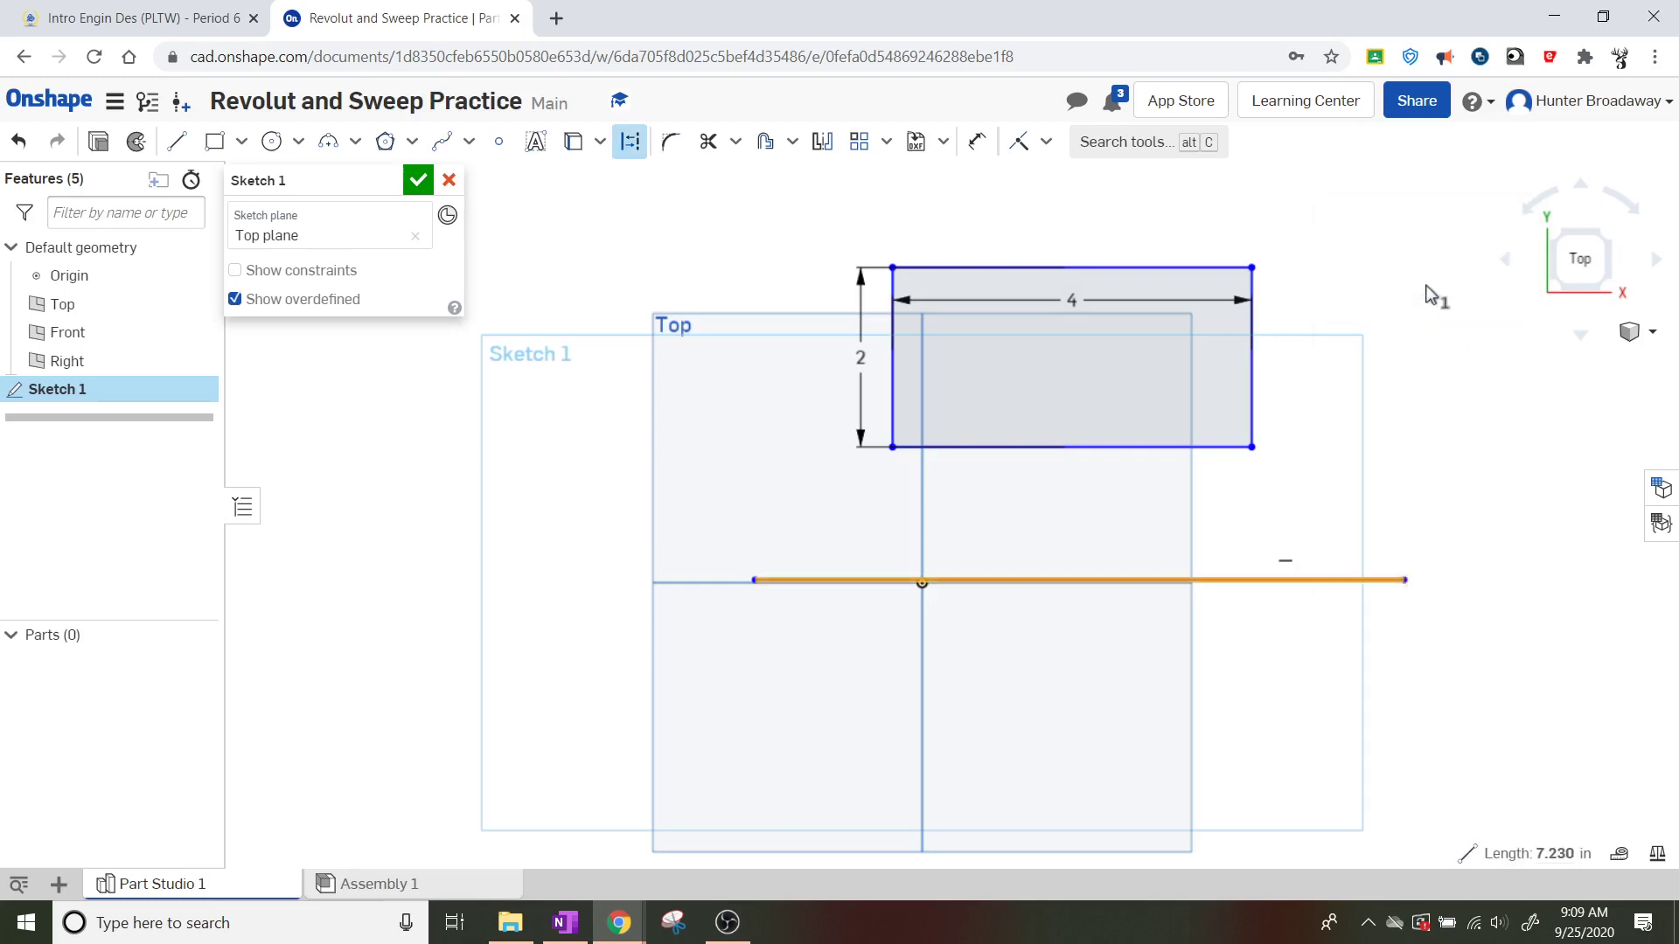
{"action": "left_click", "coordinate": [1484, 470]}
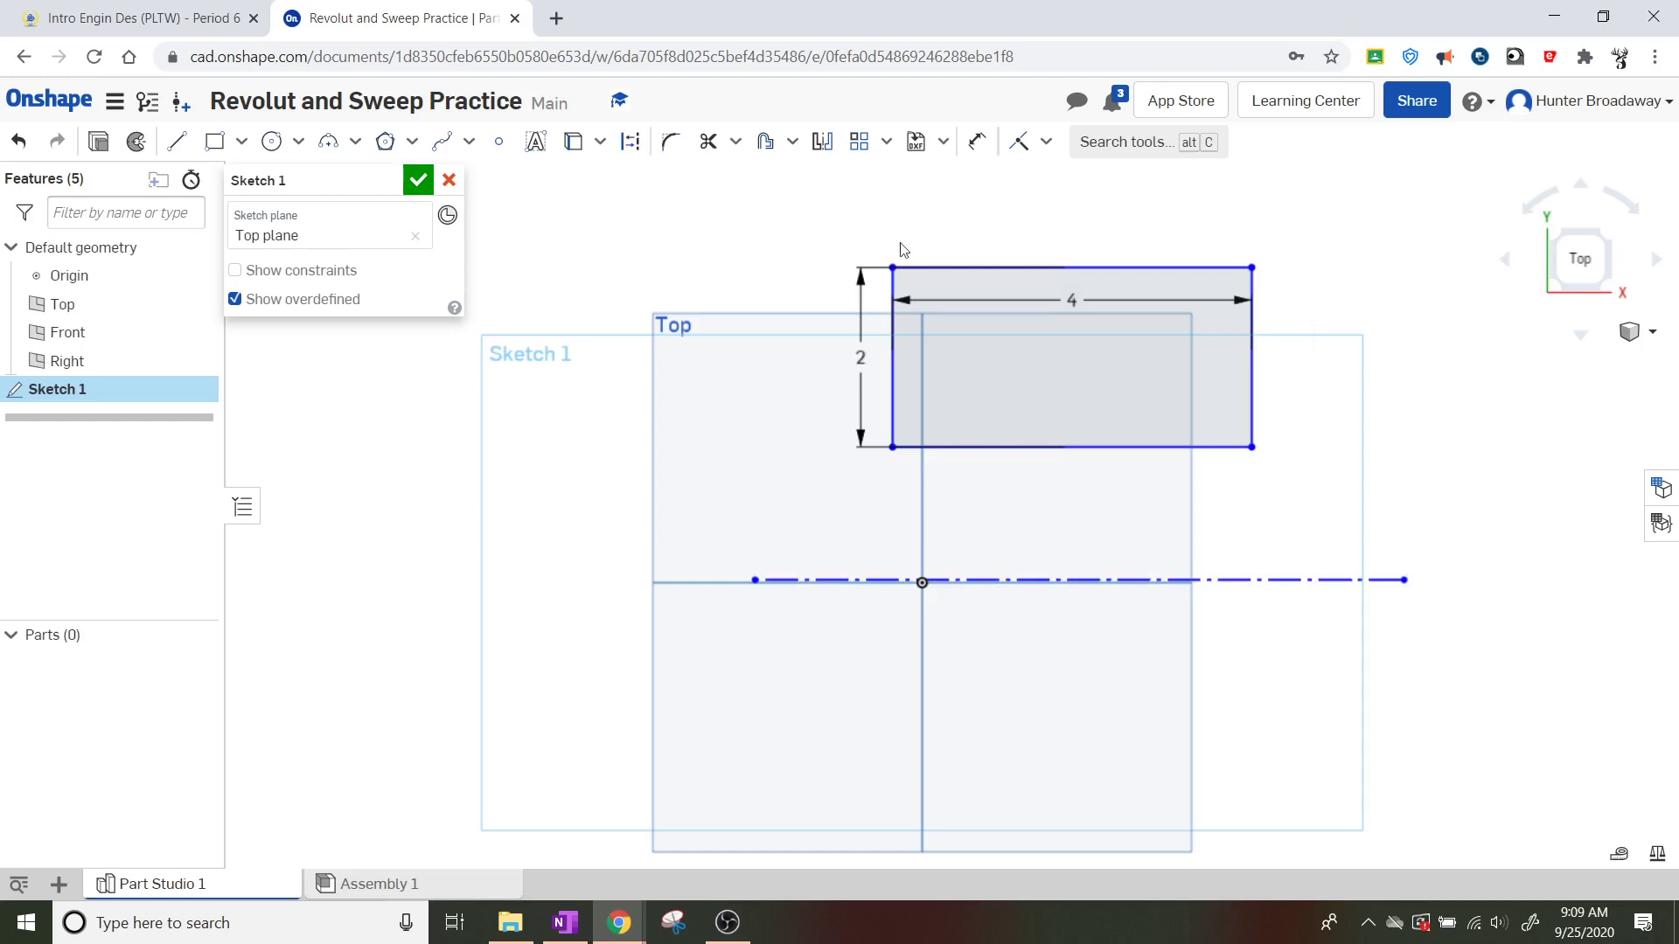
{"action": "left_click", "coordinate": [419, 182]}
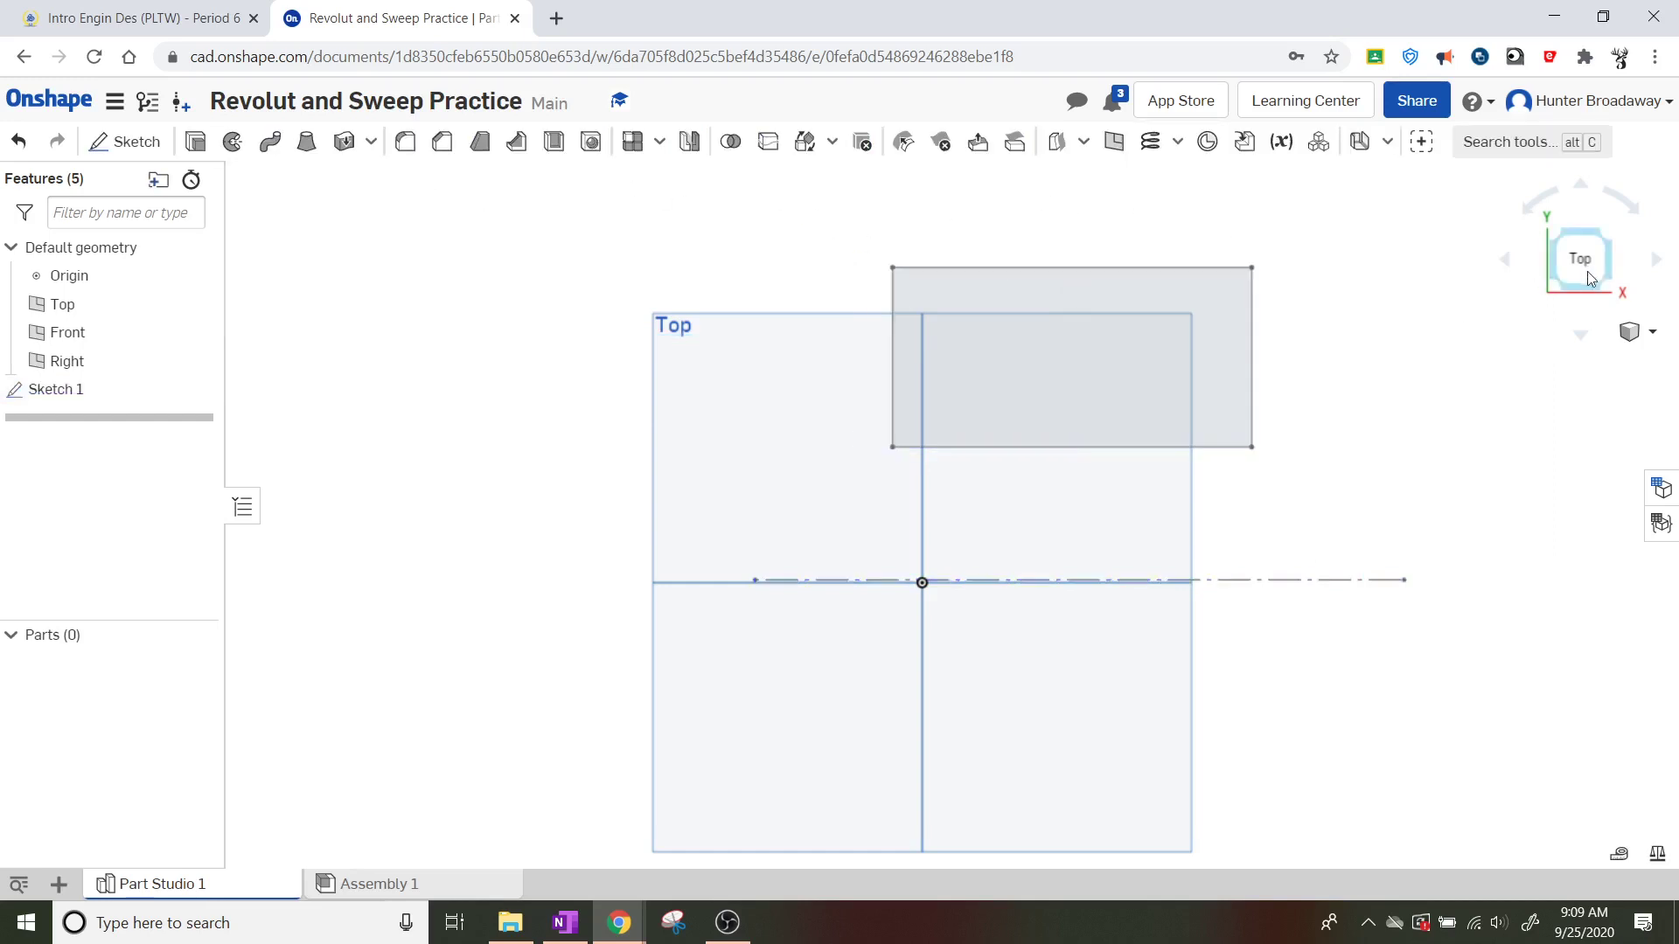
Revolve the Sketch 1 rectangle fully about the construction line as a new solid, and accept the feature
{"action": "left_click", "coordinate": [1607, 296]}
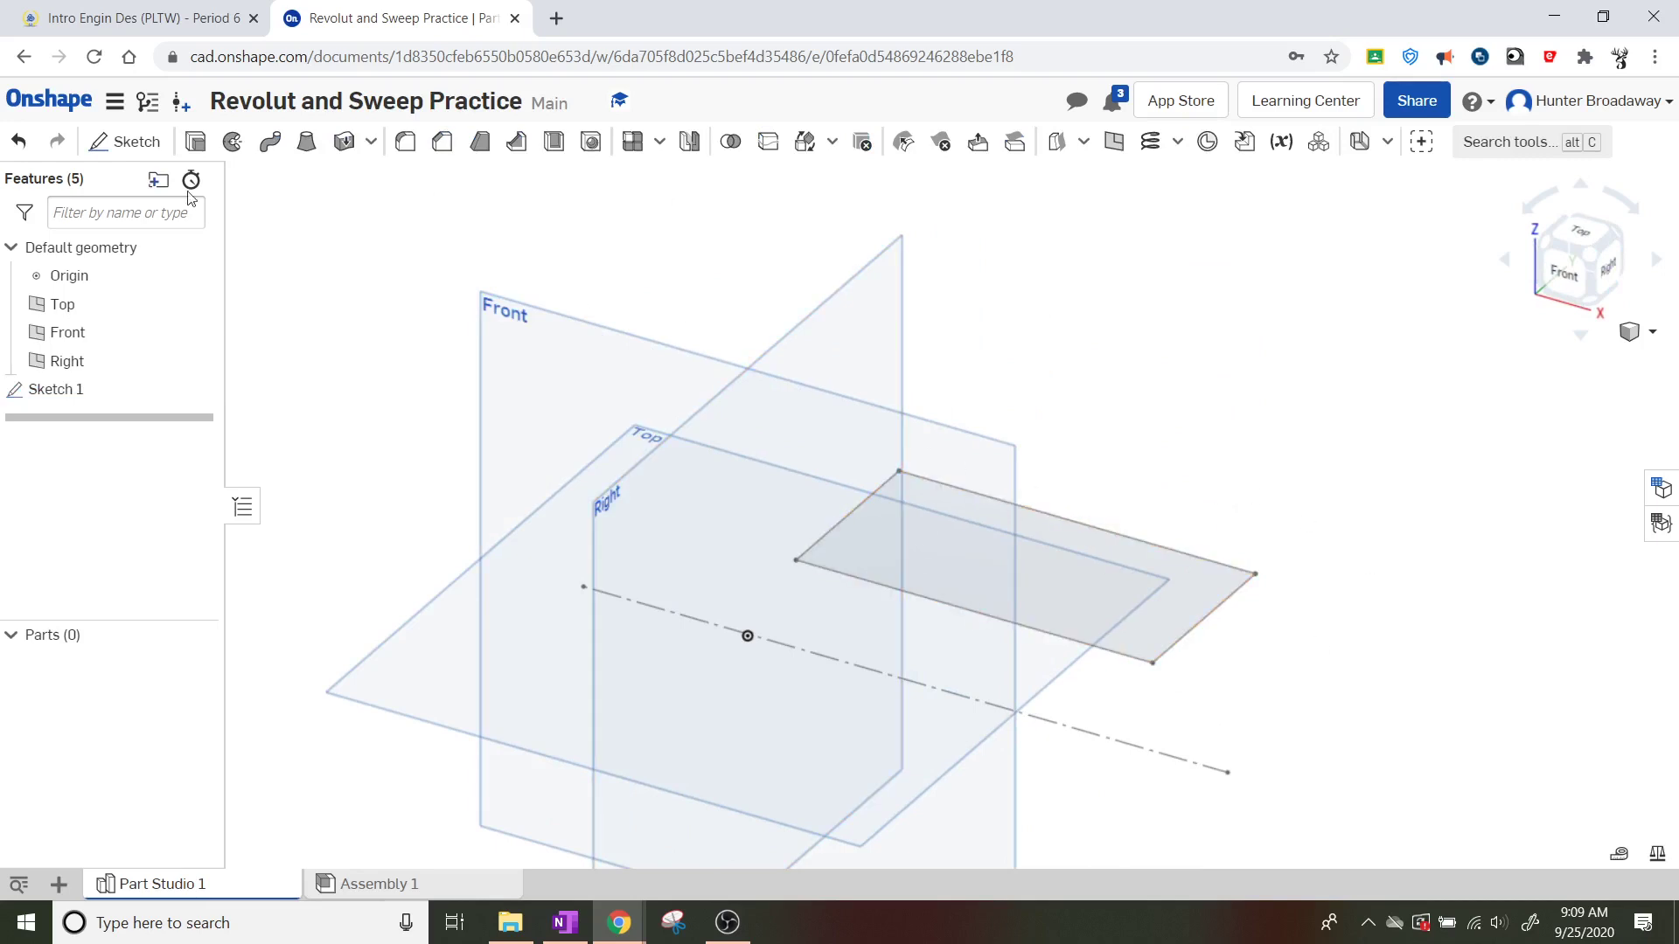
{"action": "left_click", "coordinate": [243, 149]}
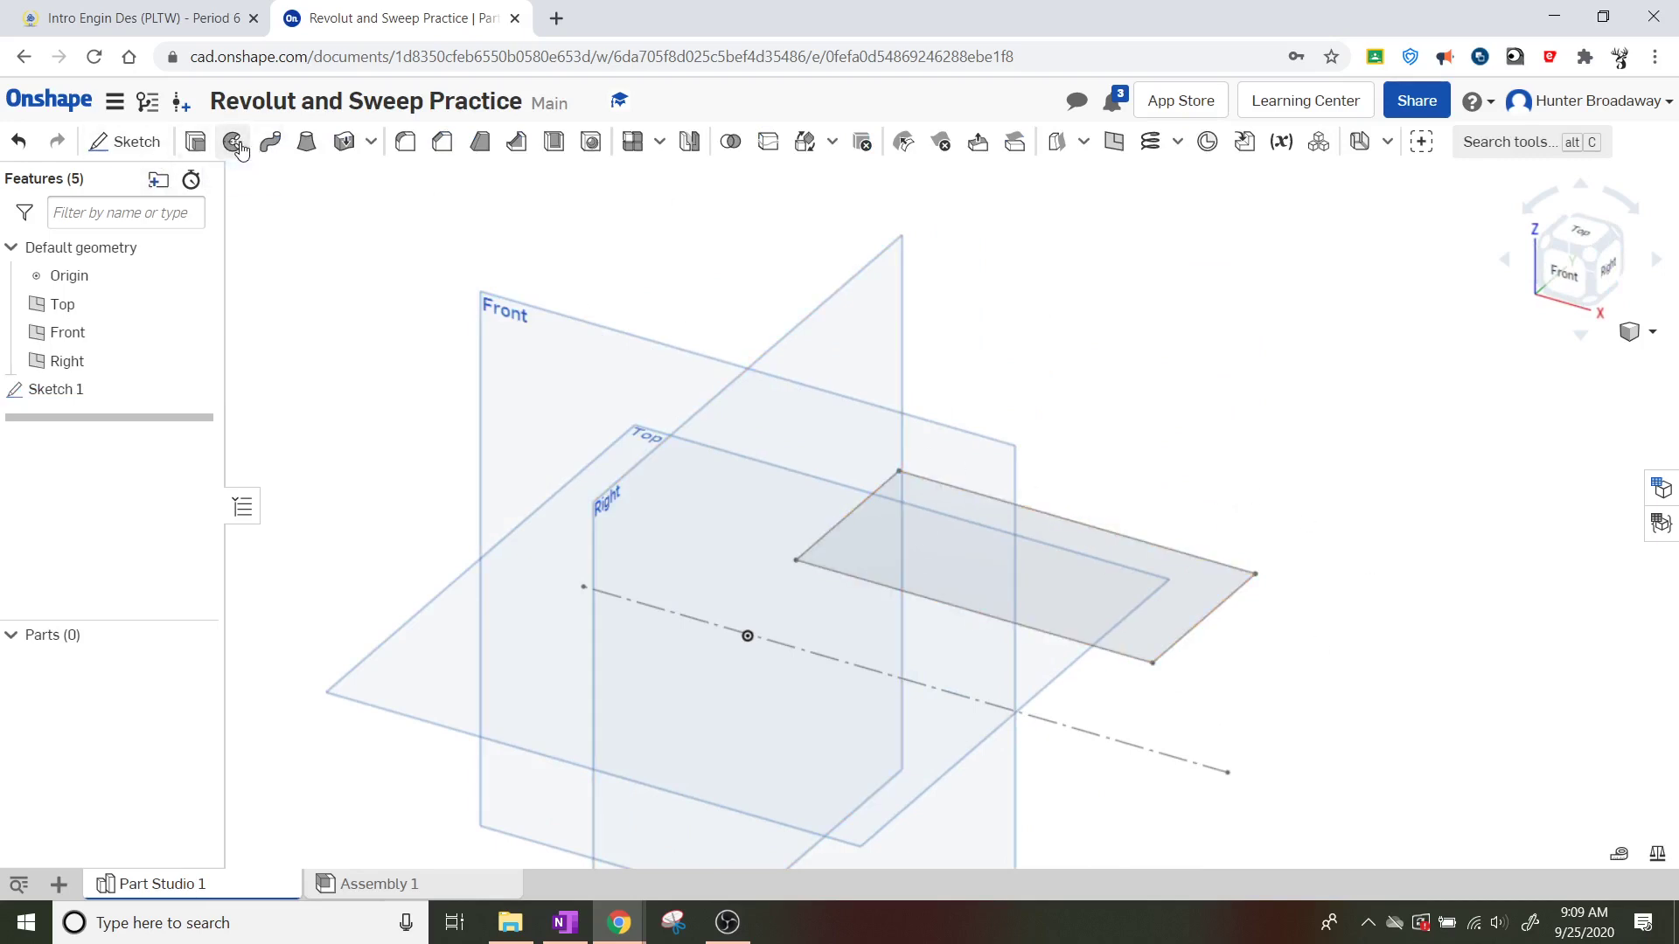
{"action": "left_click", "coordinate": [1204, 580]}
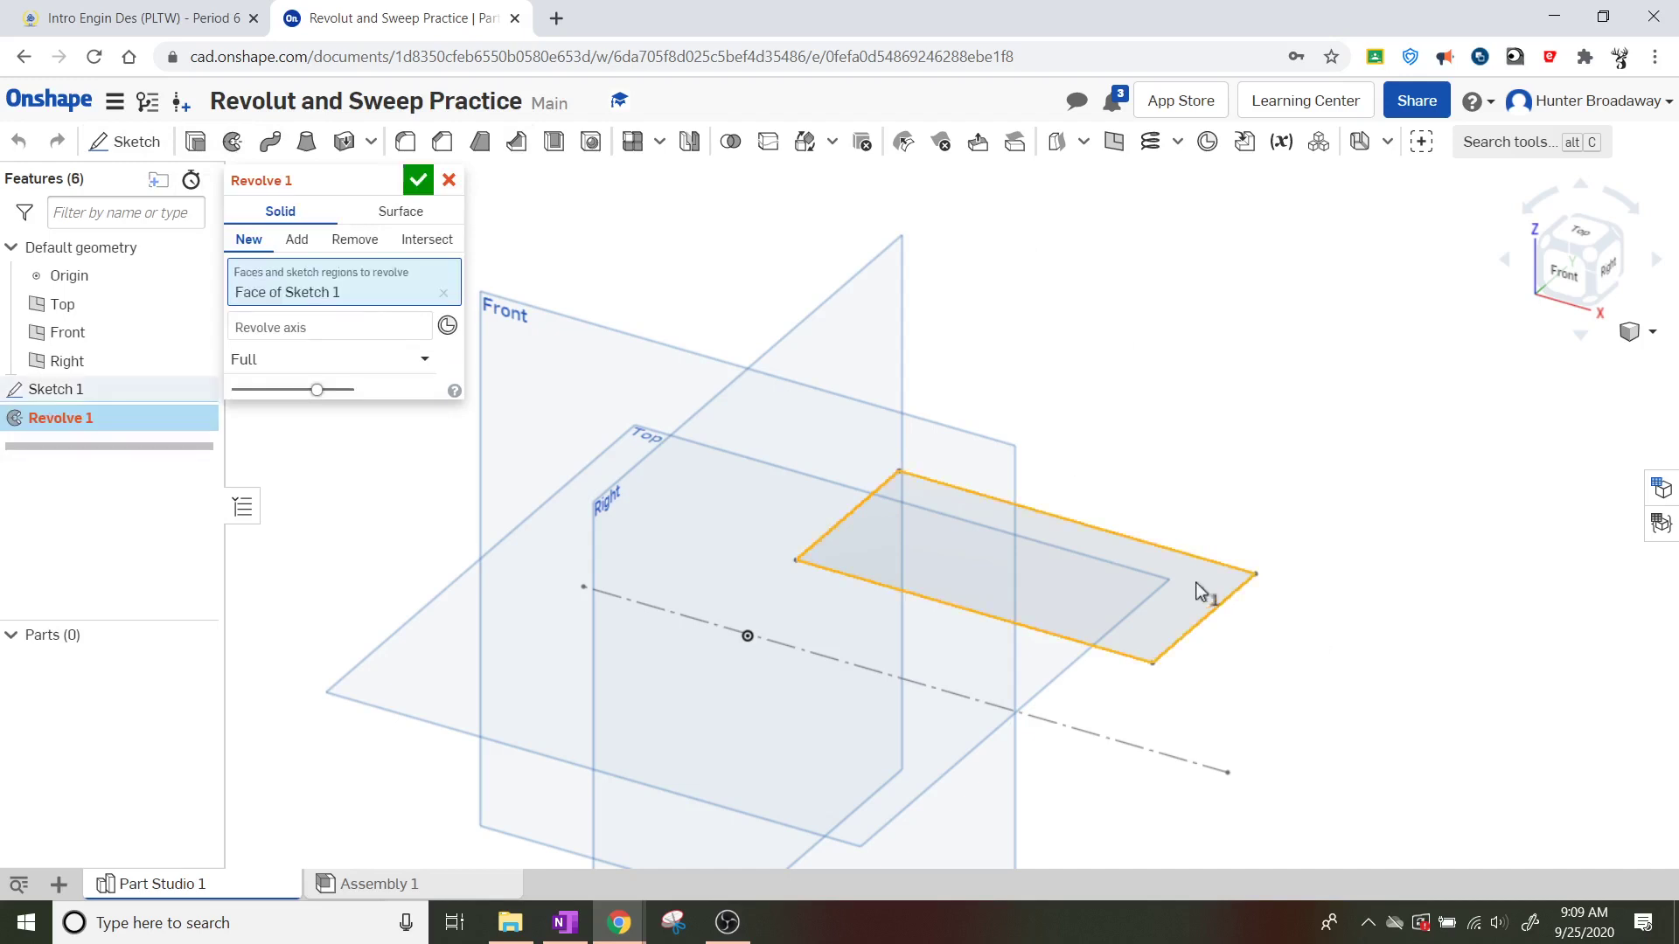
{"action": "left_click", "coordinate": [304, 339]}
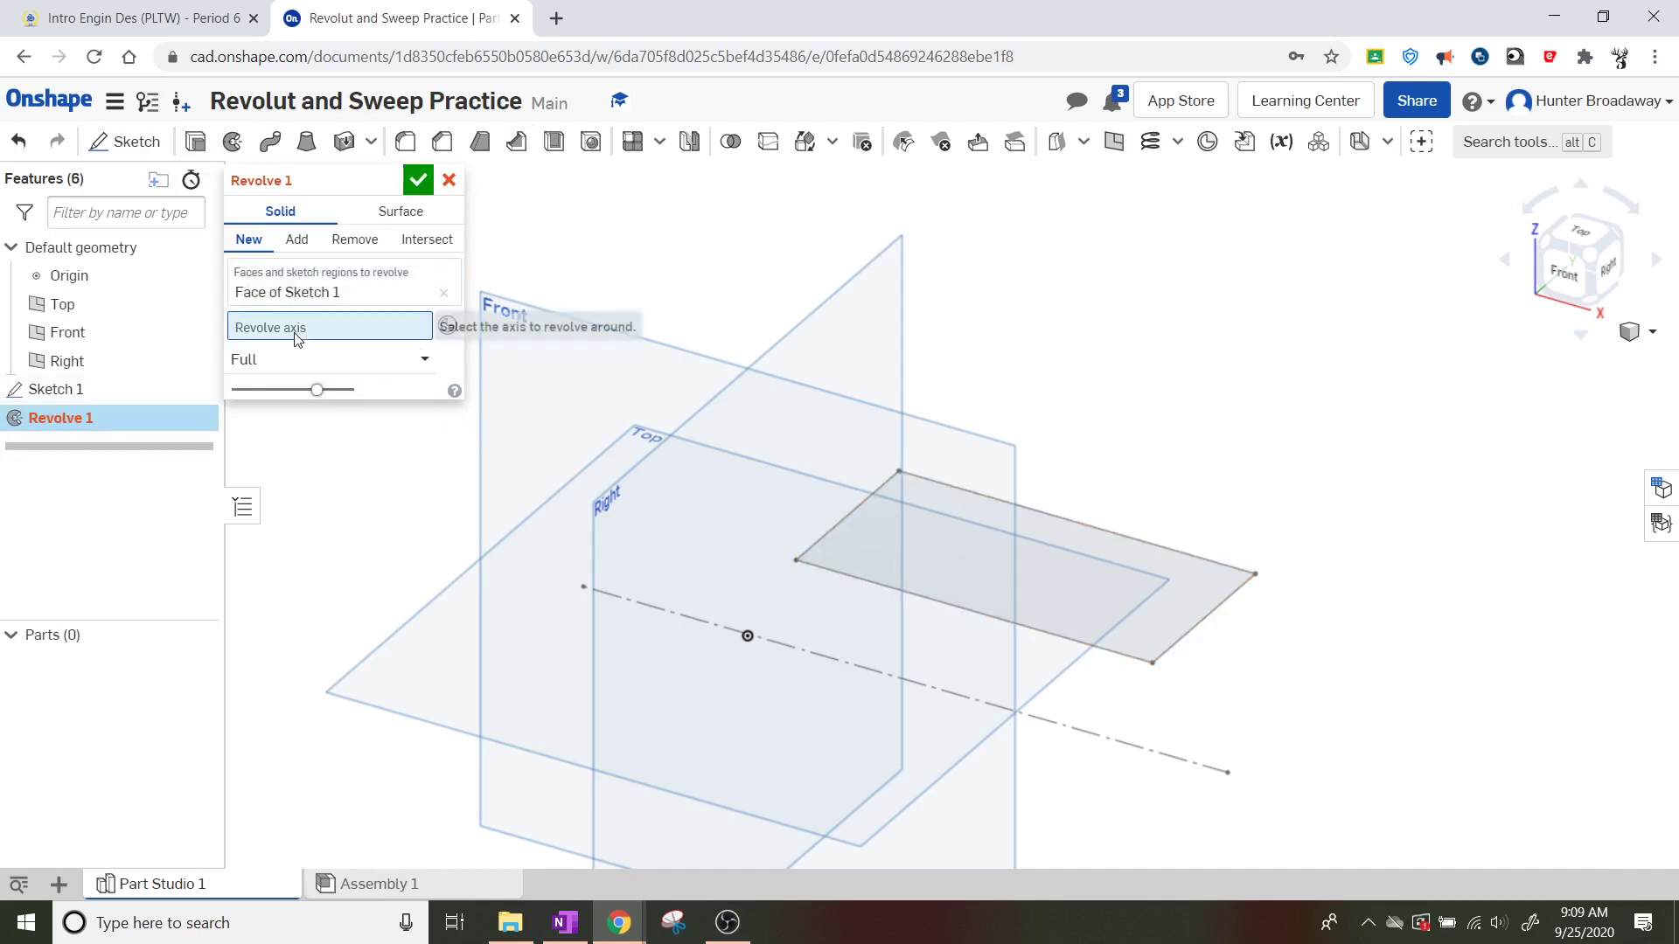
{"action": "left_click", "coordinate": [874, 668]}
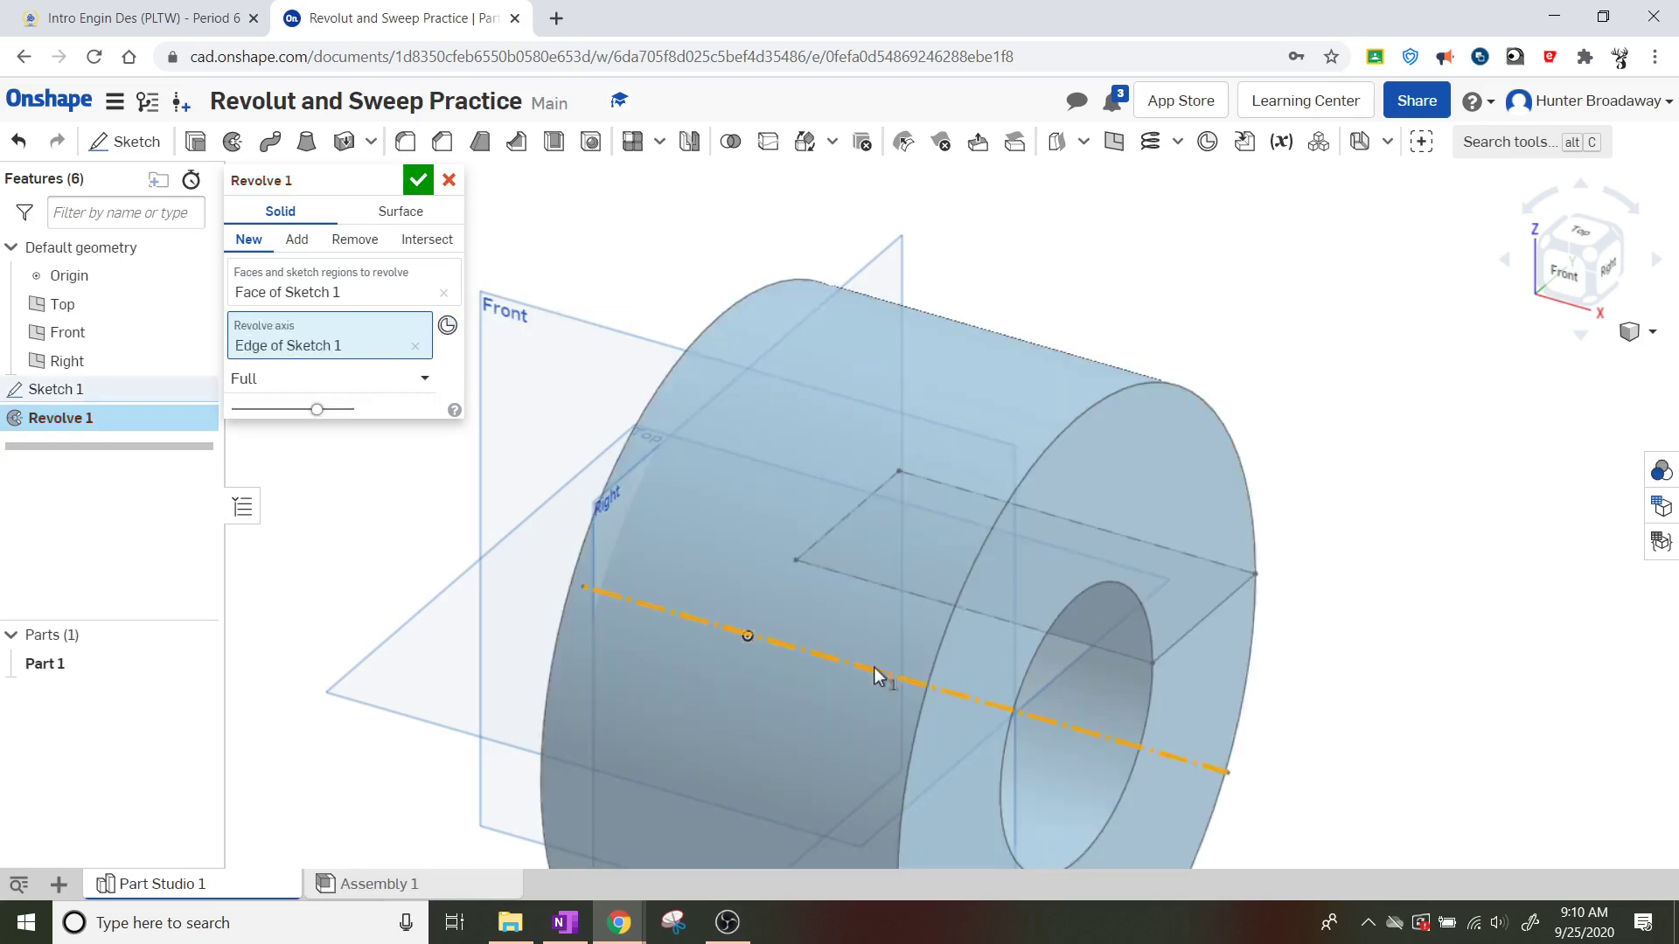
{"action": "scroll", "coordinate": [1338, 570], "scroll_direction": "down", "scroll_amount": 3}
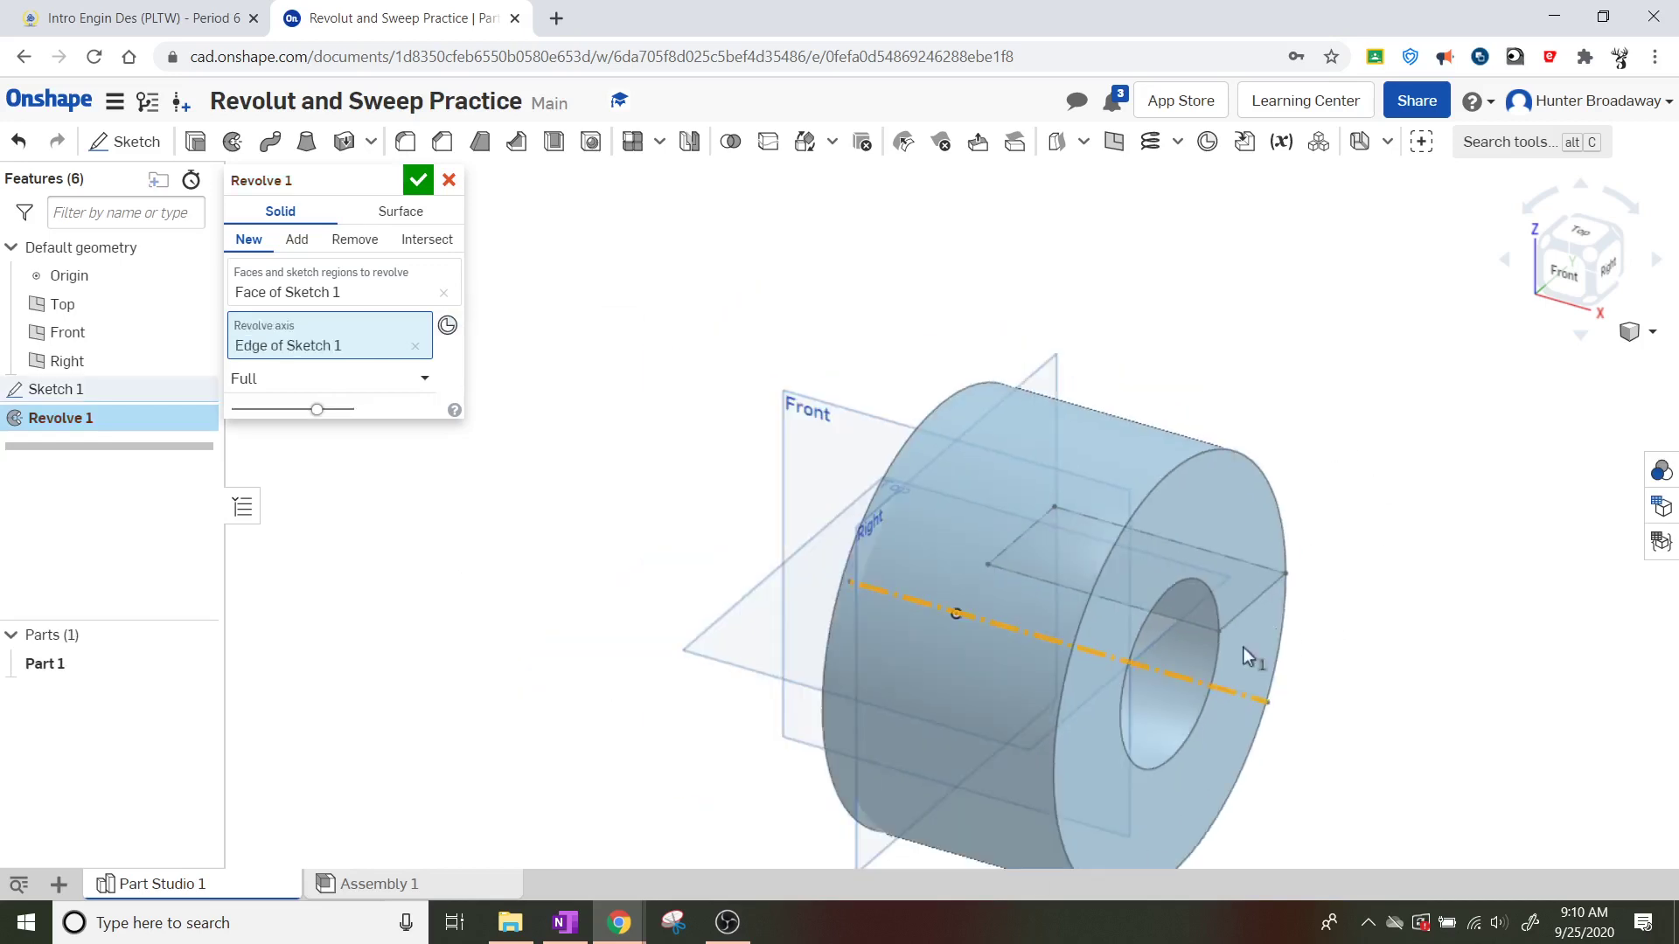
{"action": "scroll", "coordinate": [1377, 809], "scroll_direction": "up", "scroll_amount": 3}
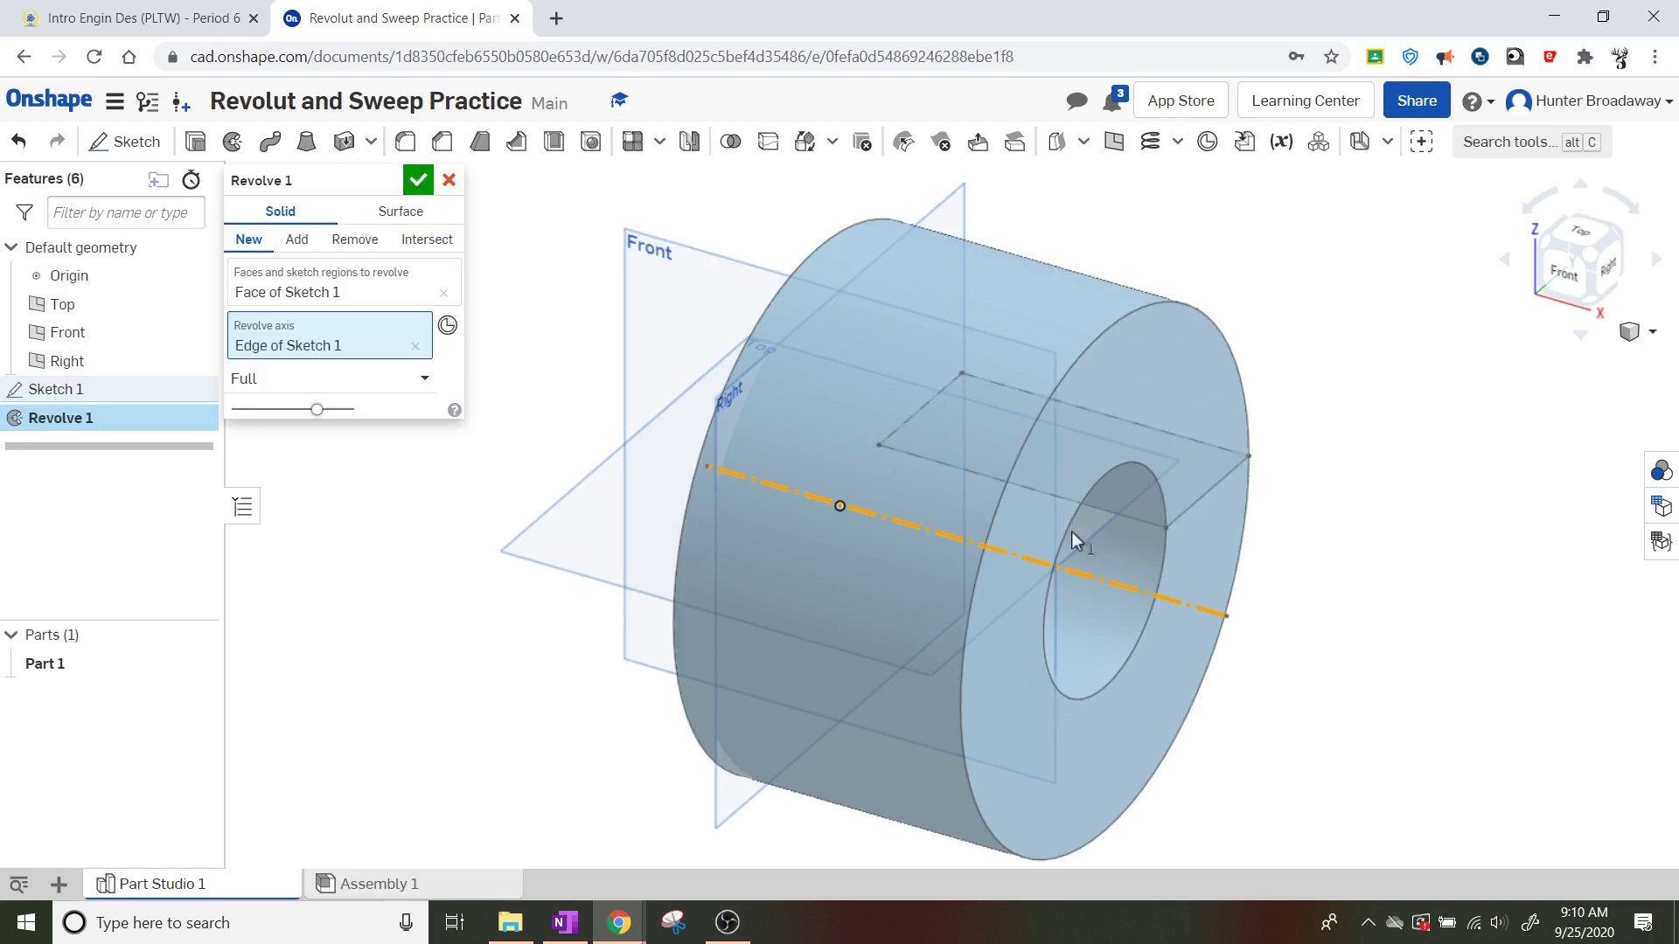
{"action": "left_click", "coordinate": [420, 181]}
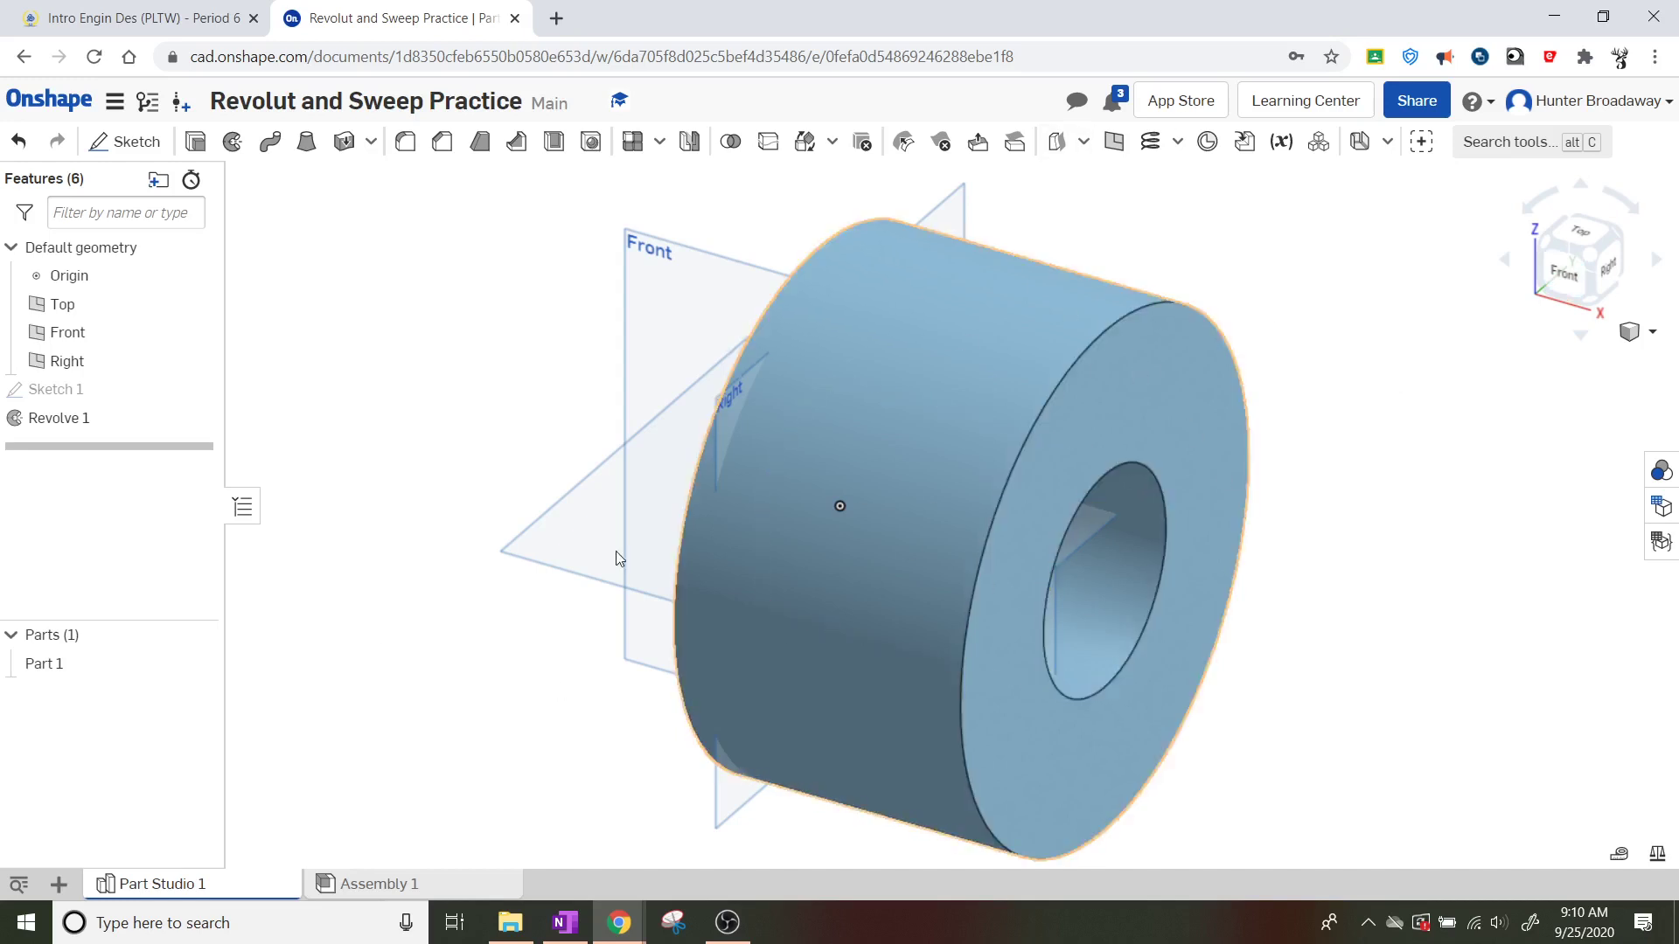
Create a second part studio and start a sketch on its Top plane
{"action": "left_click", "coordinate": [59, 884]}
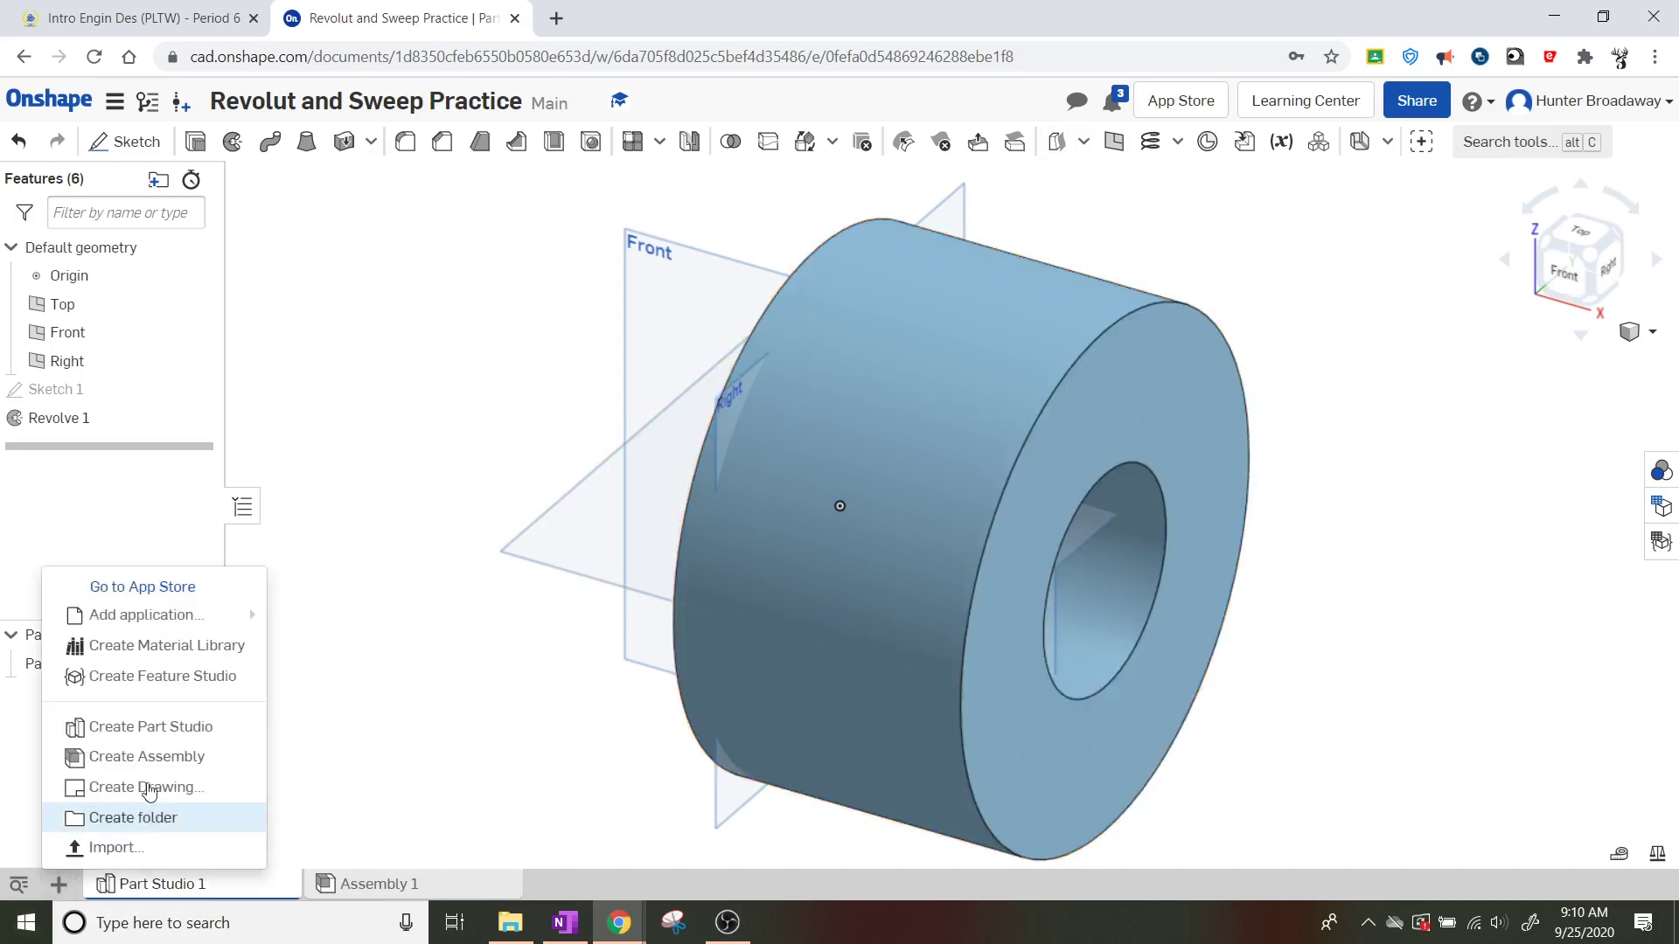
{"action": "left_click", "coordinate": [178, 728]}
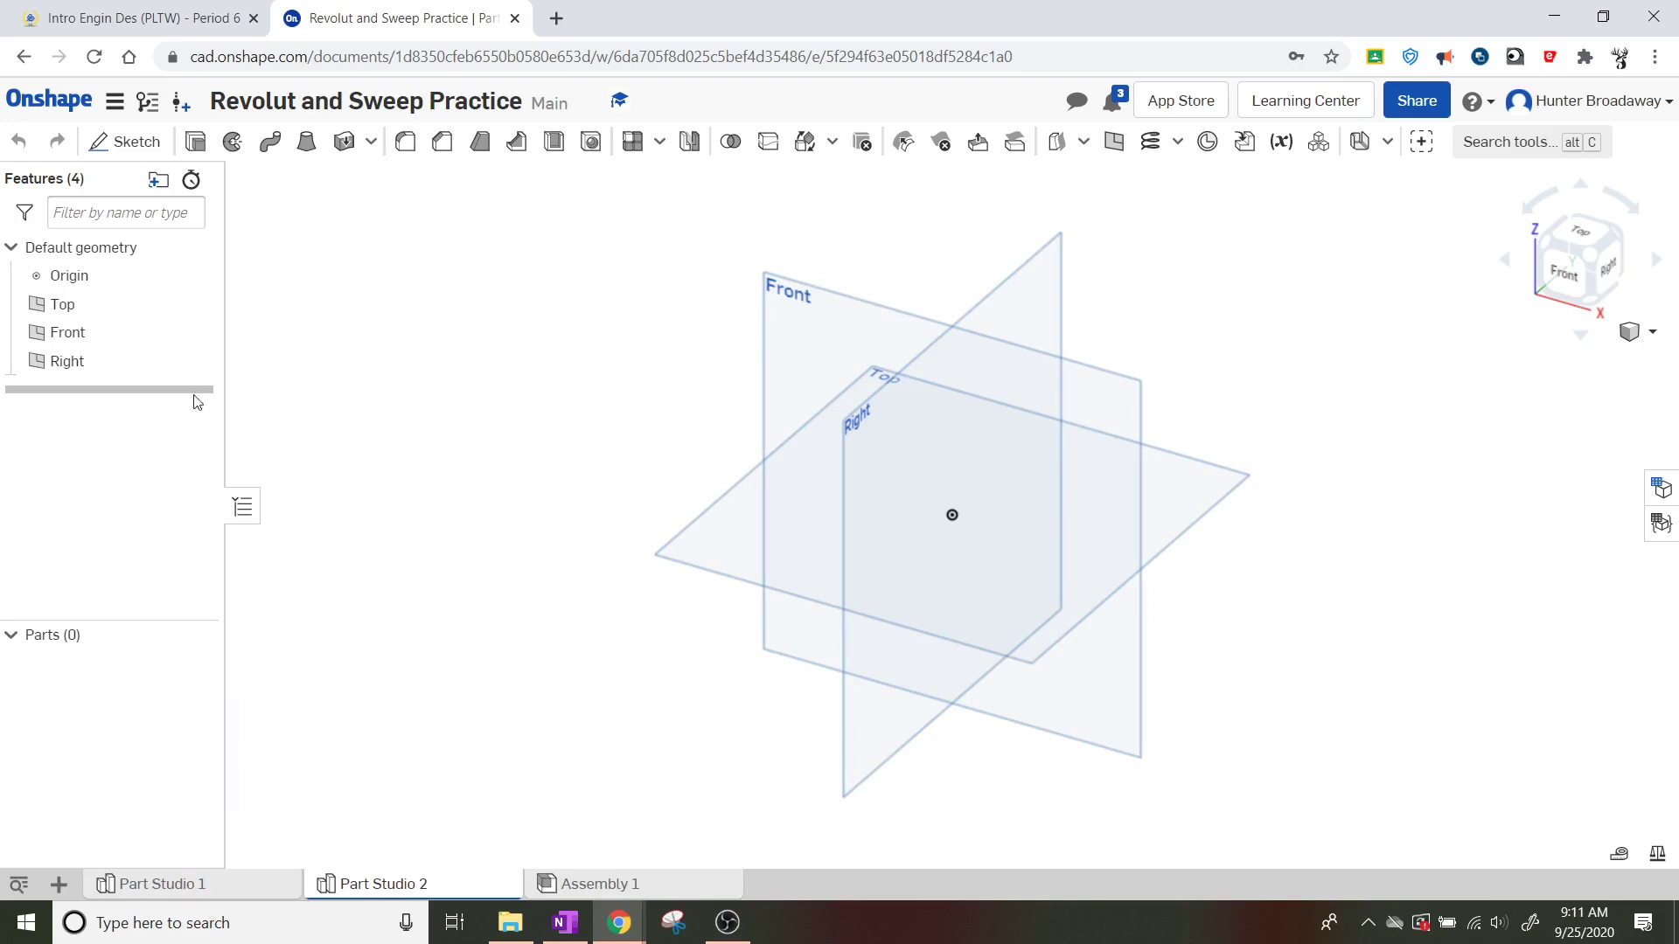
{"action": "left_click", "coordinate": [125, 142]}
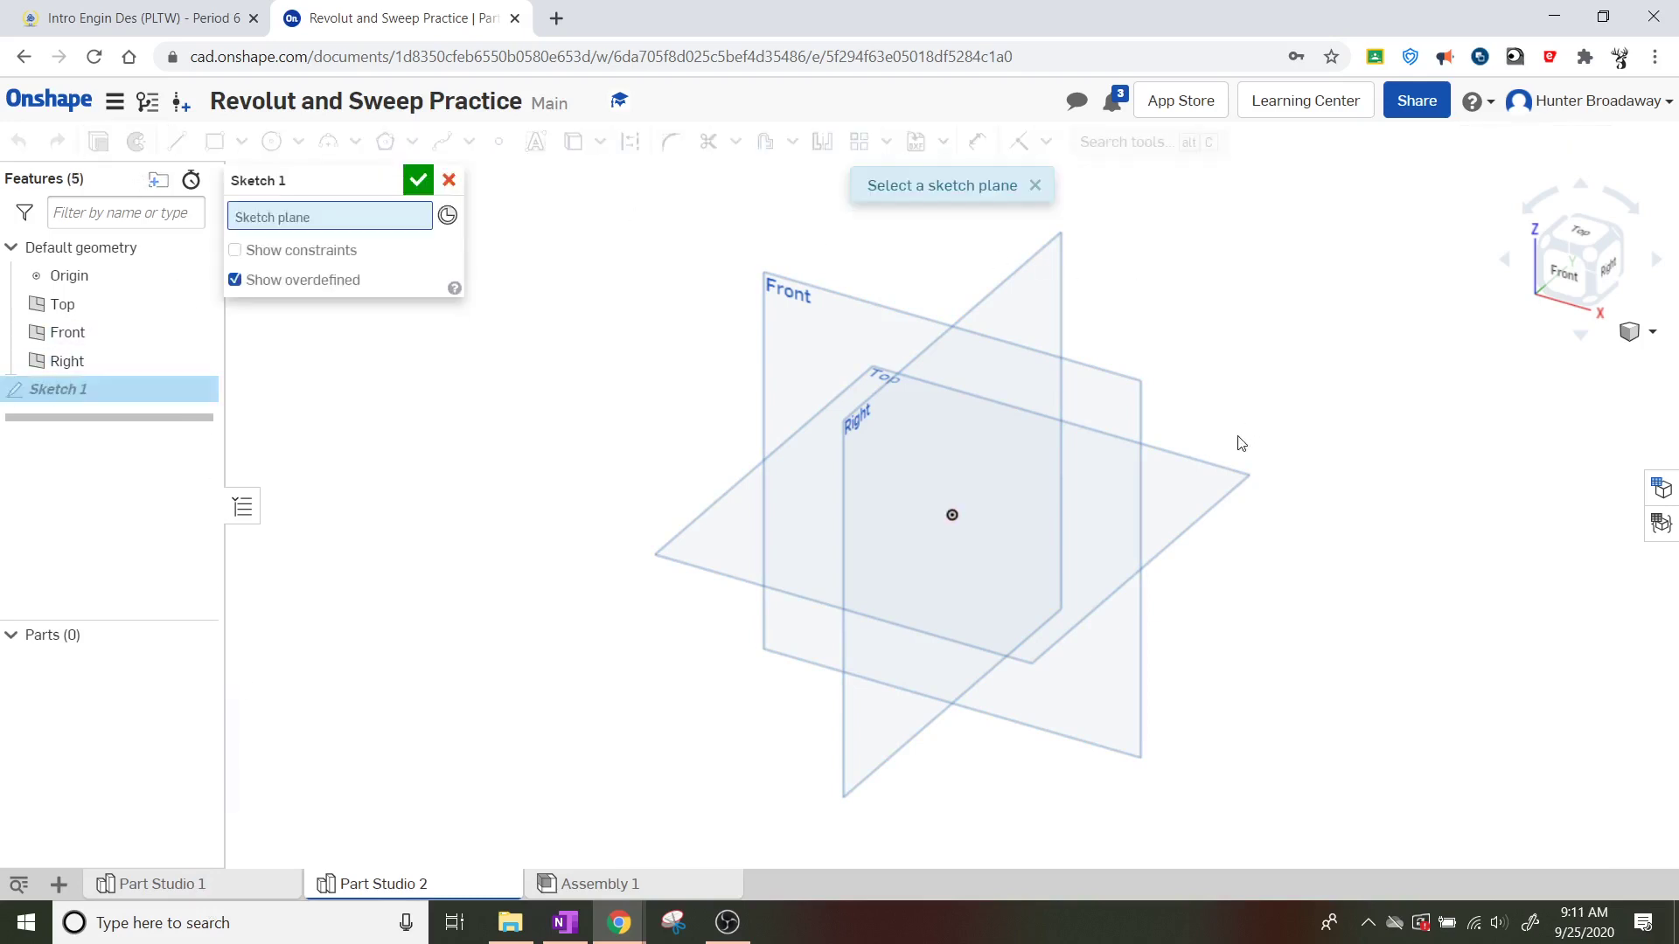
{"action": "left_click", "coordinate": [1210, 466]}
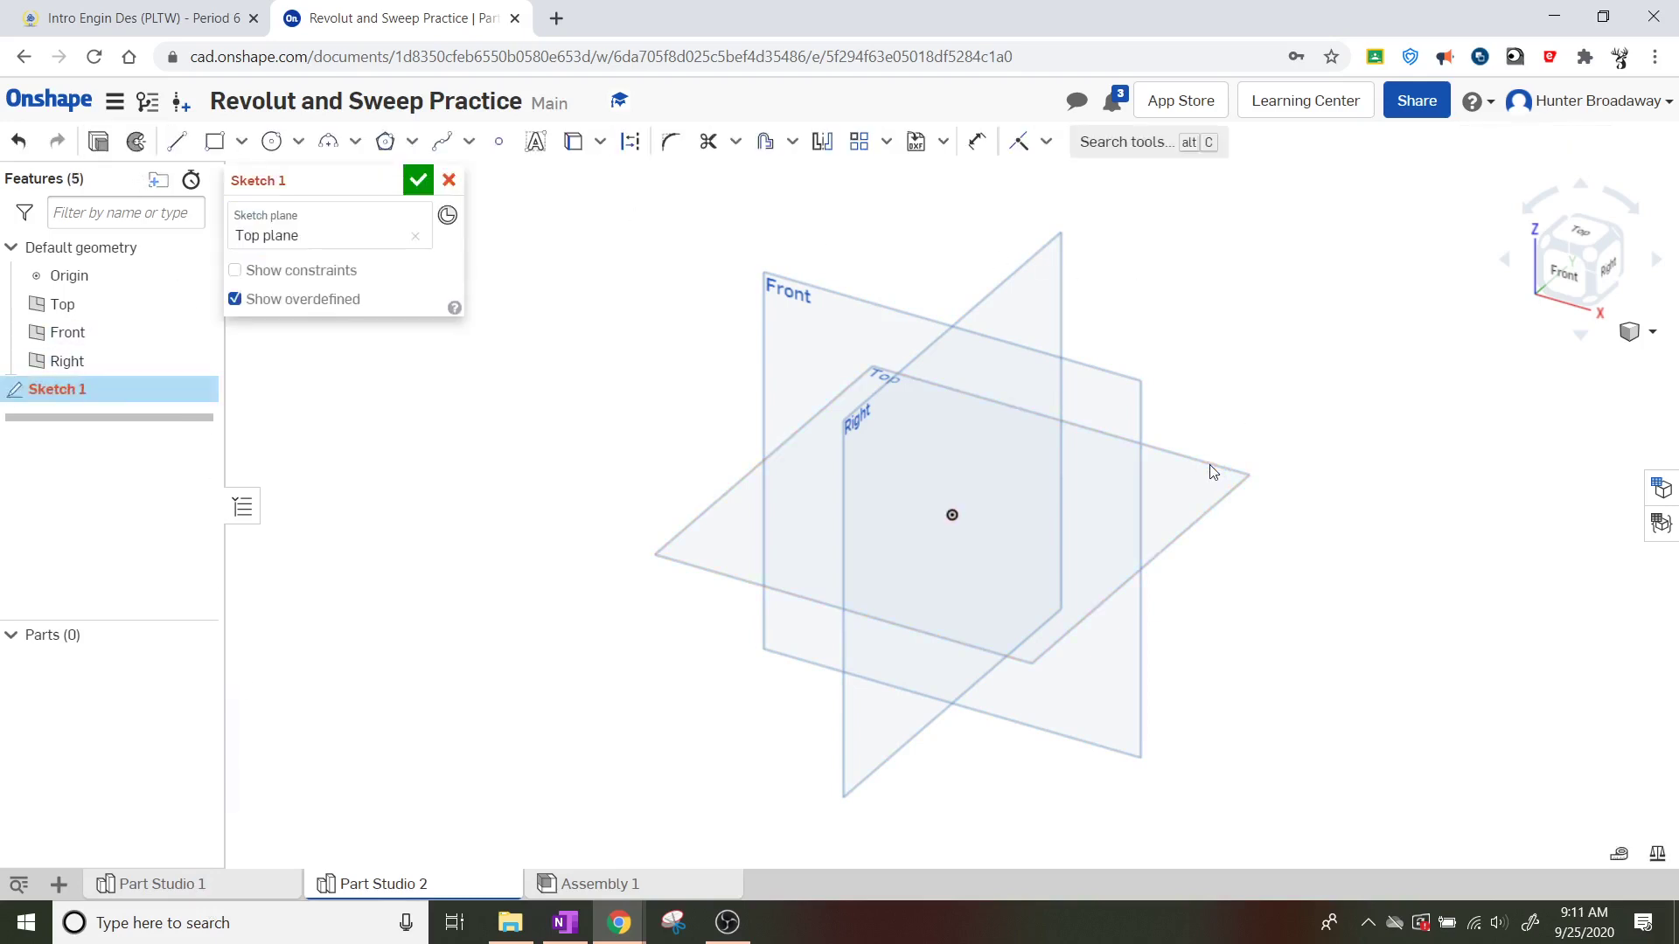
{"action": "left_click", "coordinate": [1581, 233]}
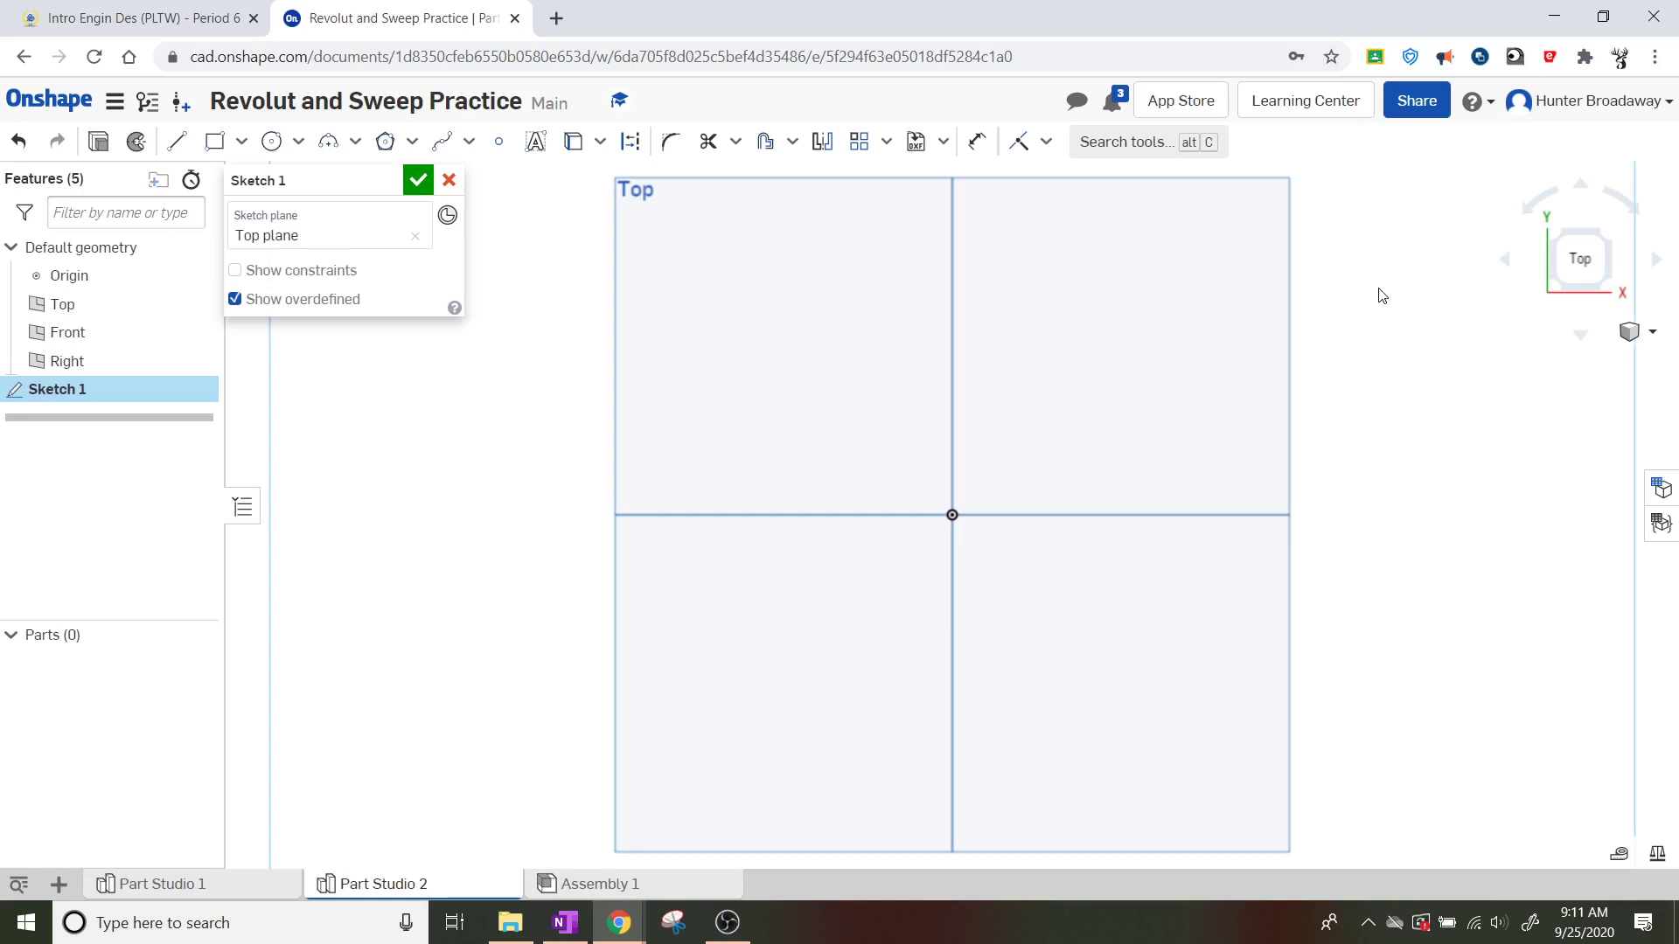
Review the revolved part in Part Studio 1 and return to the open sketch in Part Studio 2
{"action": "left_click", "coordinate": [210, 890]}
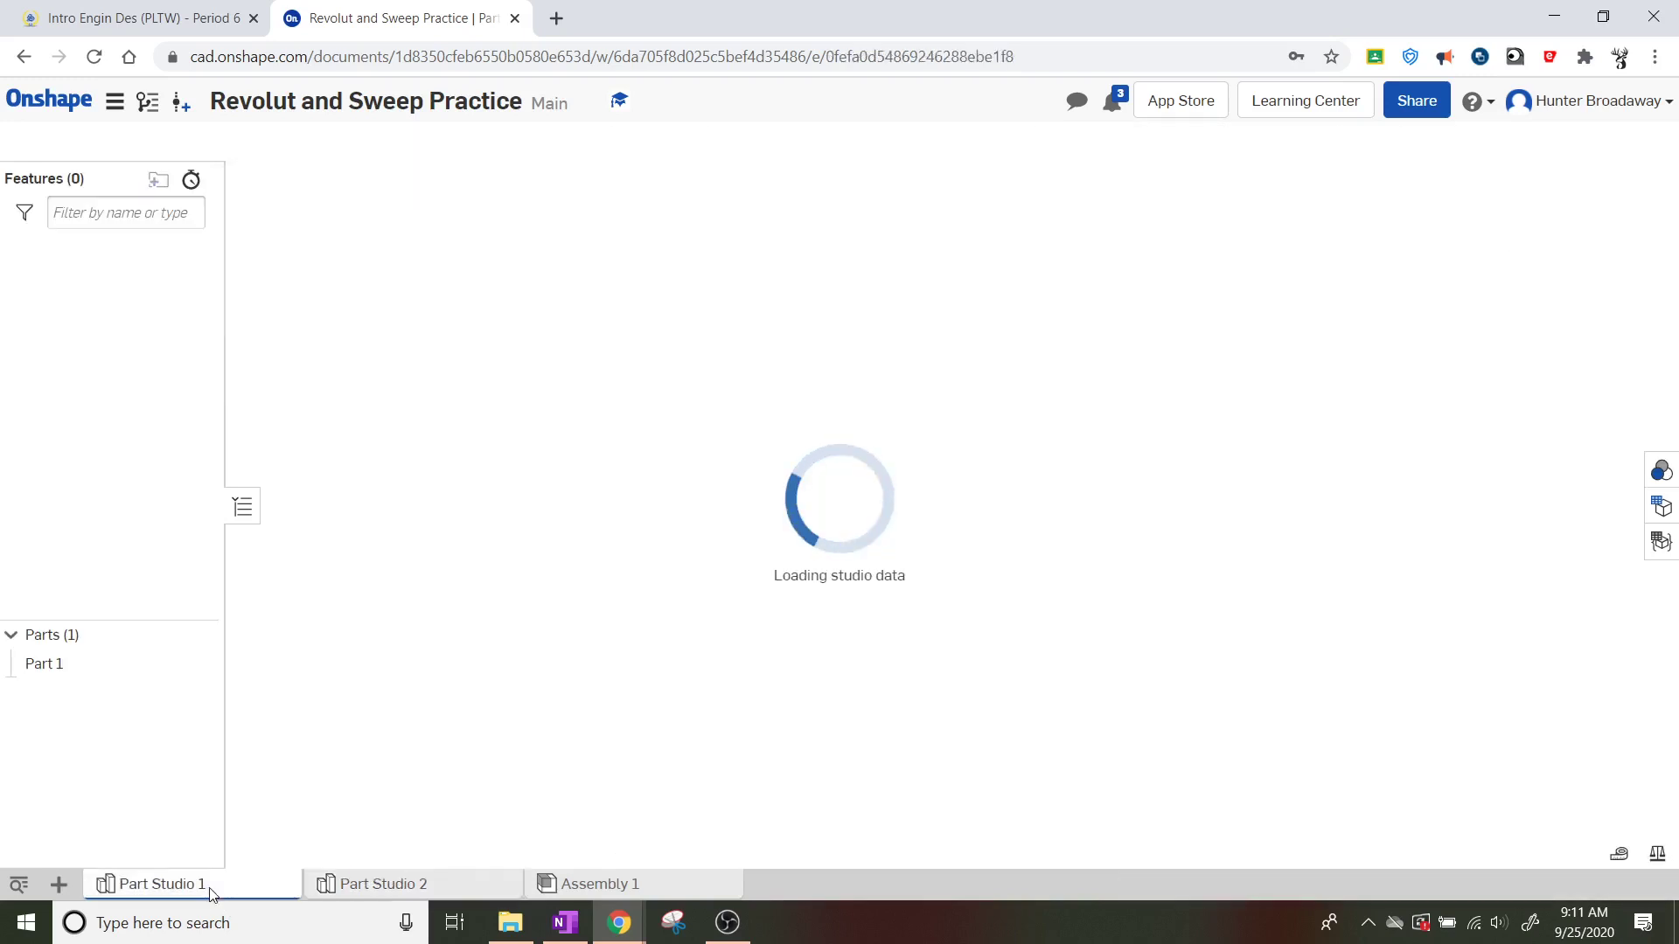
{"action": "left_click", "coordinate": [336, 888]}
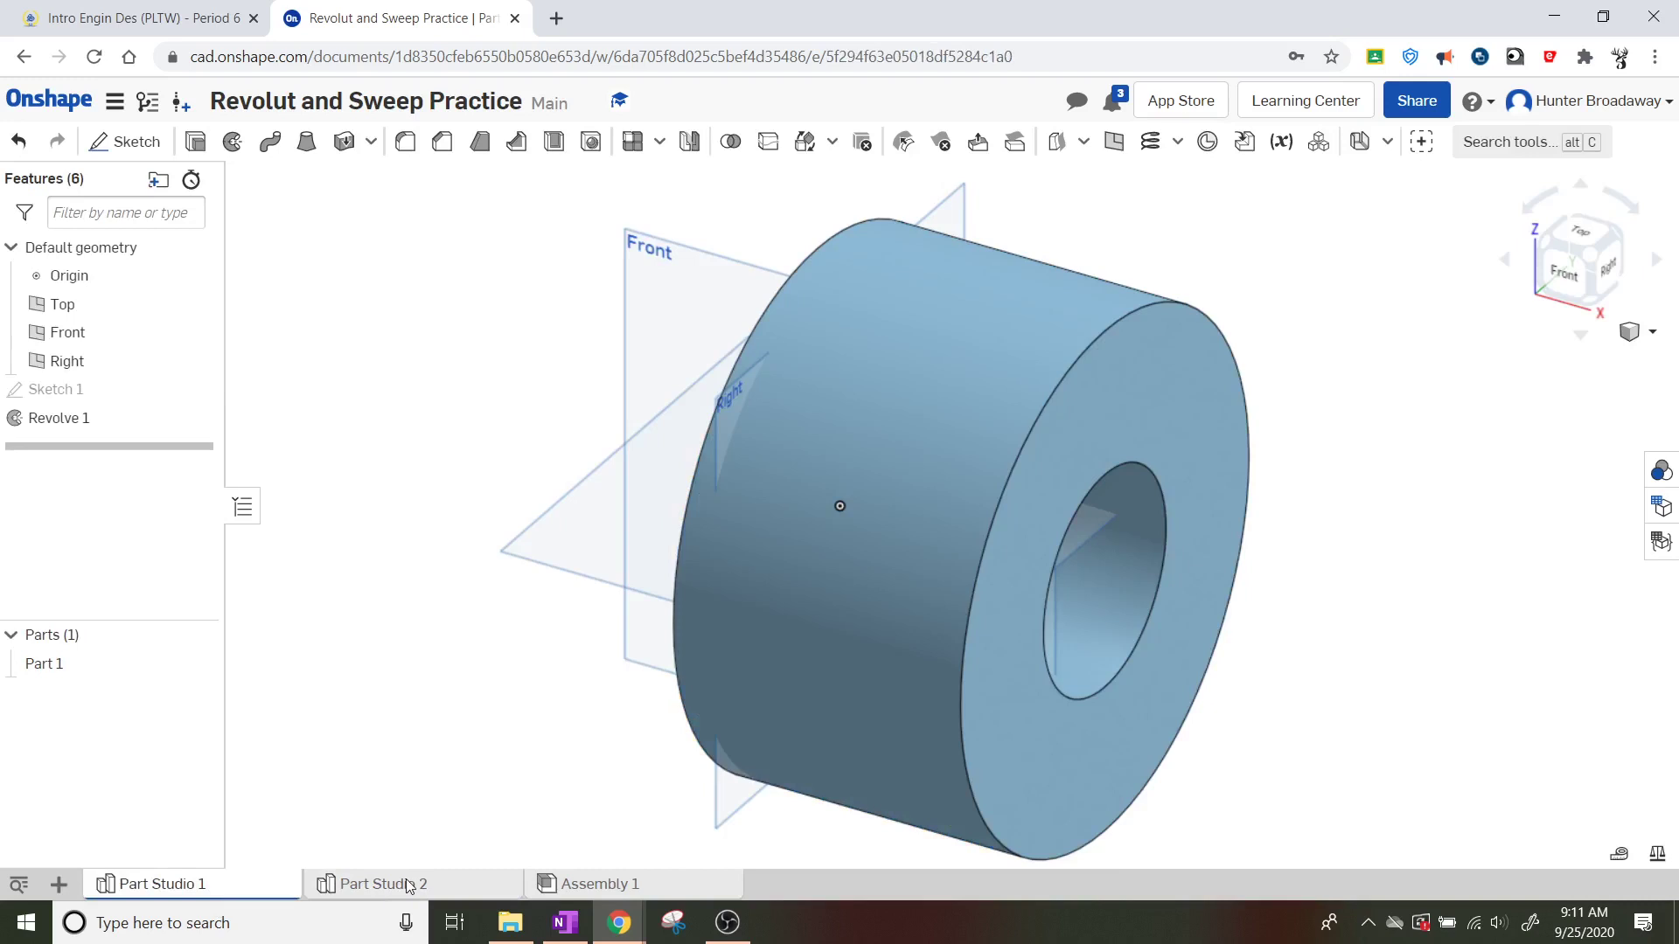
{"action": "left_click", "coordinate": [408, 887]}
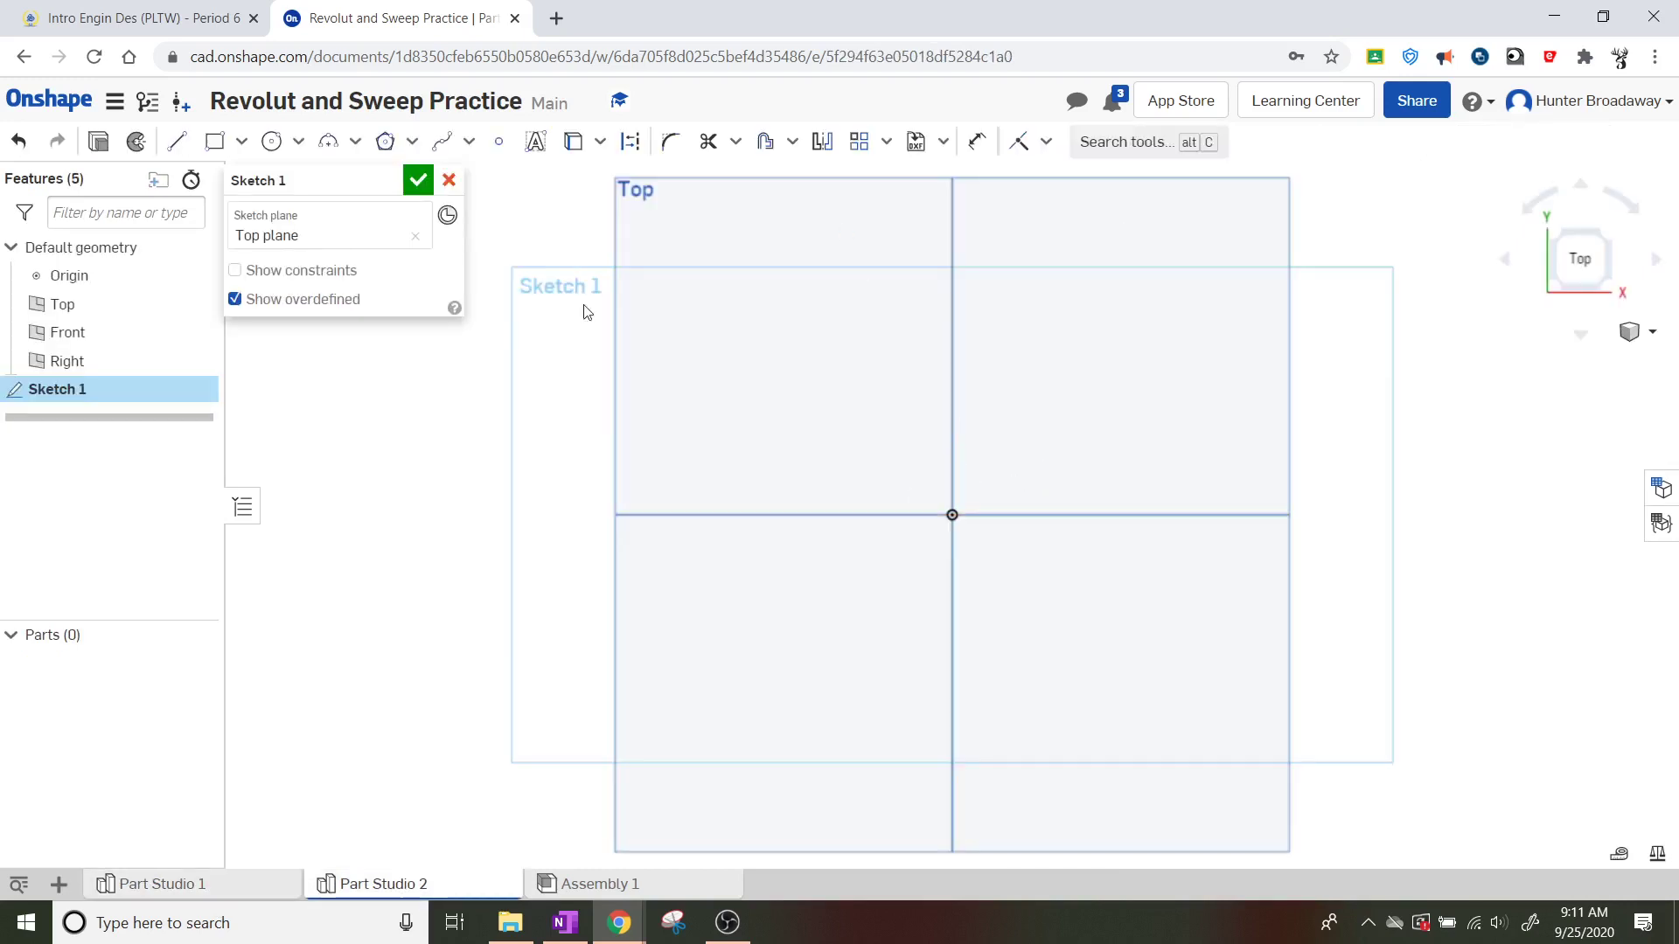
Draw a slanted line about 1.99 long, rising from the horizontal axis on the negative X side of the origin toward the vertical axis
{"action": "left_click", "coordinate": [180, 144]}
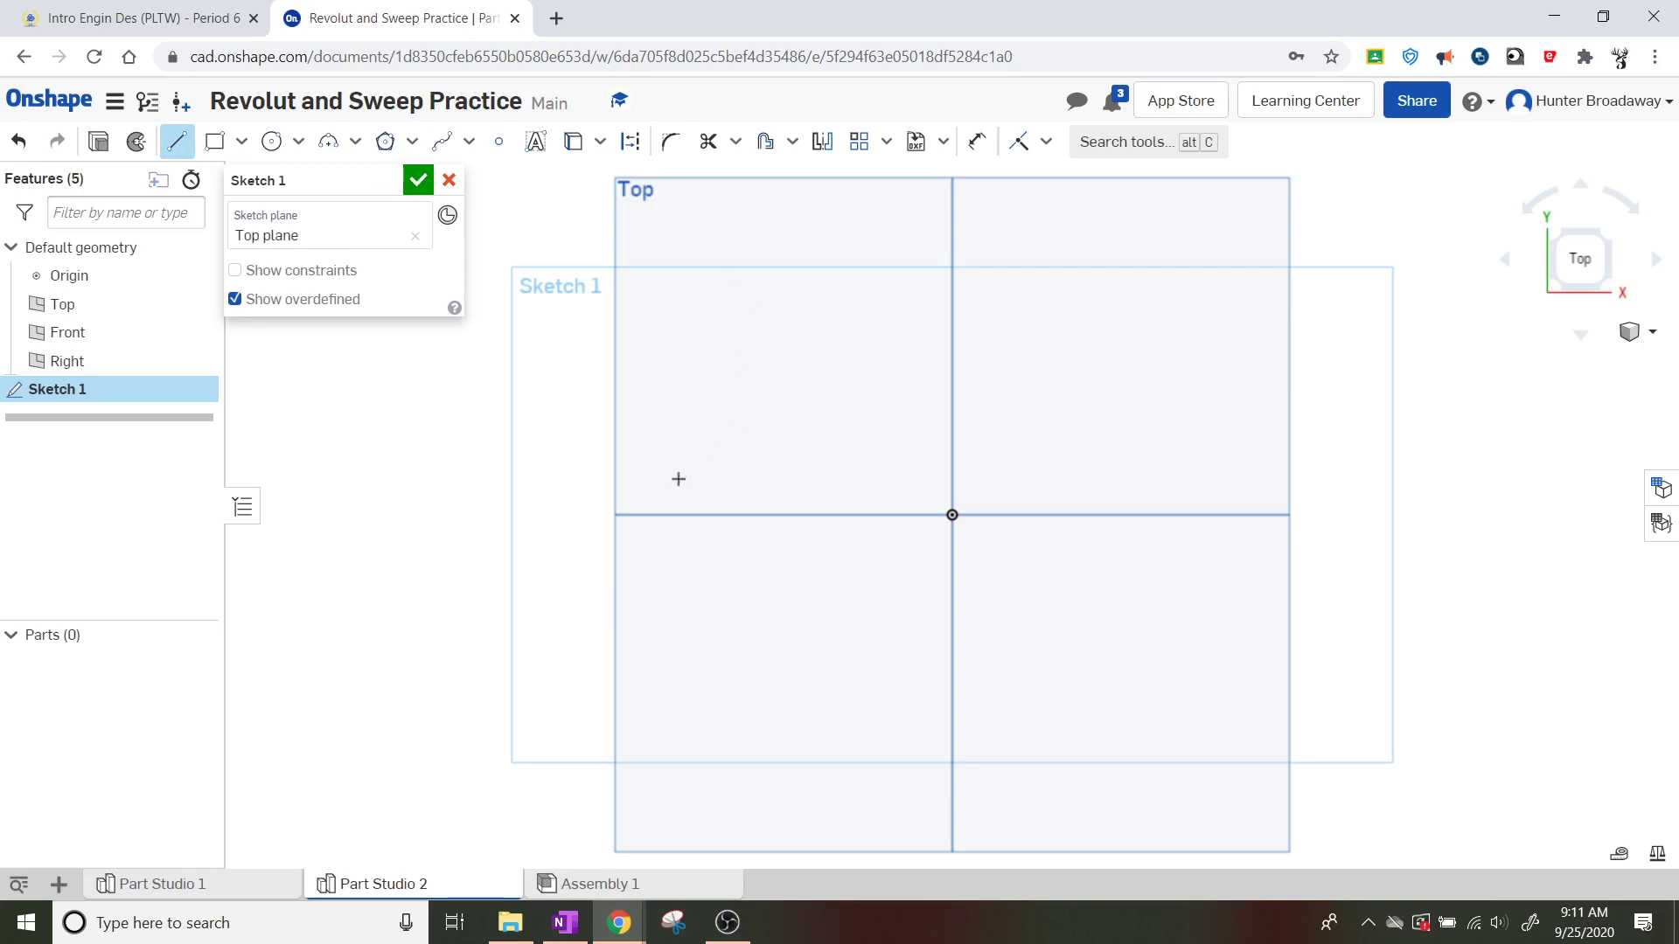
{"action": "left_click", "coordinate": [673, 515]}
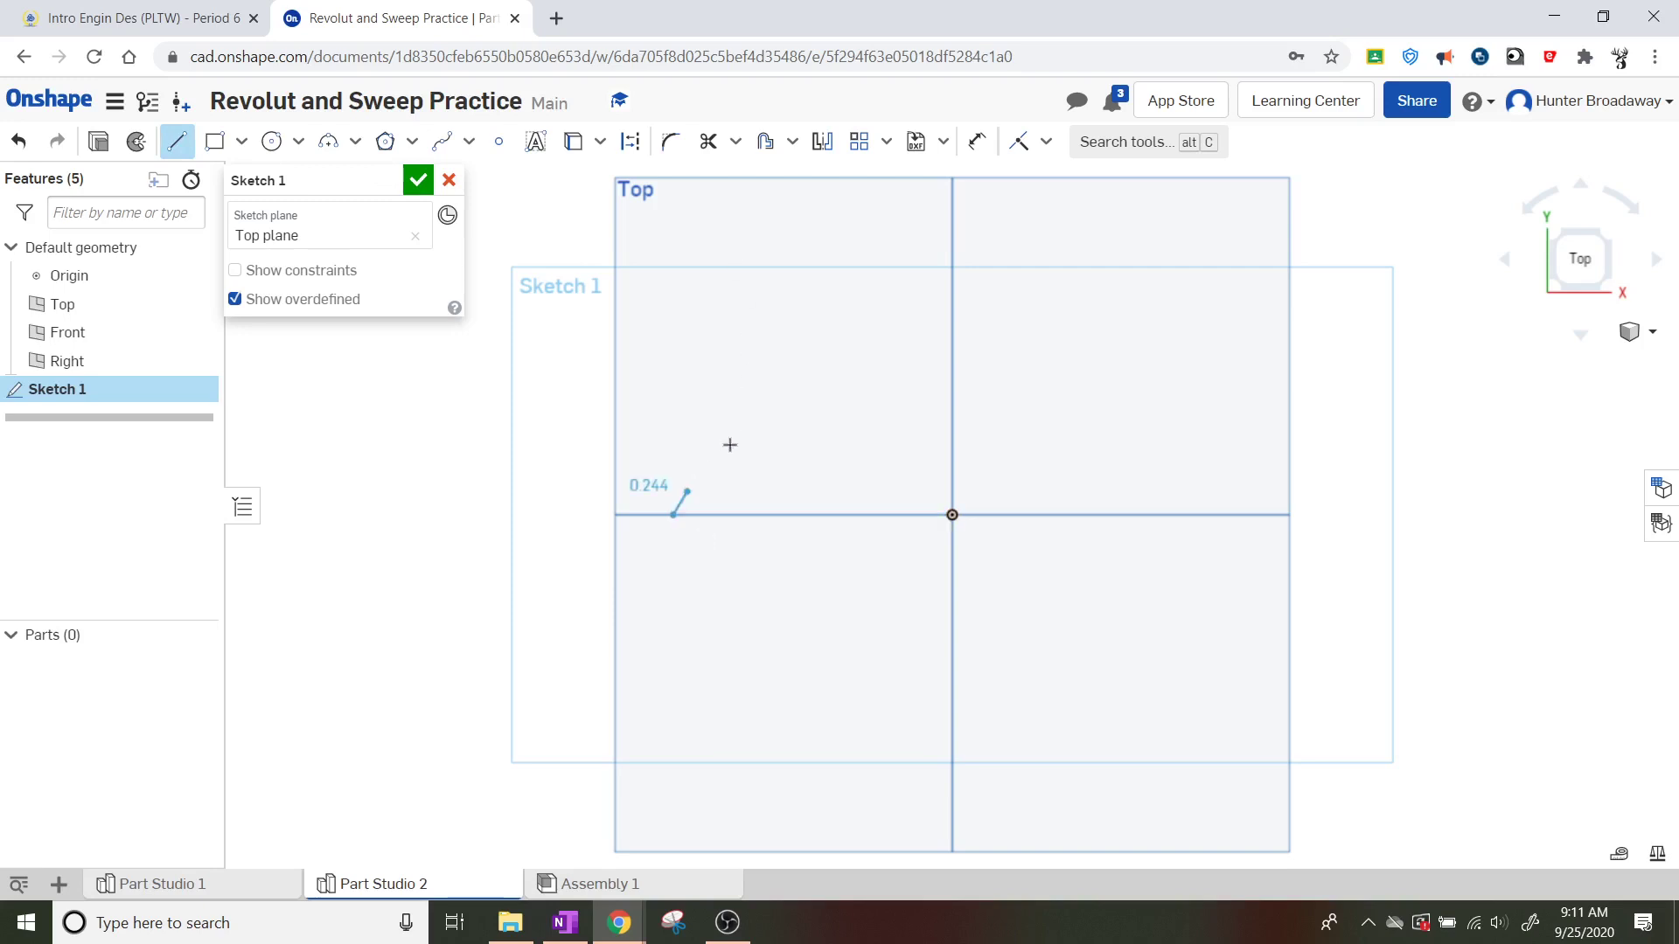
{"action": "left_click", "coordinate": [822, 350]}
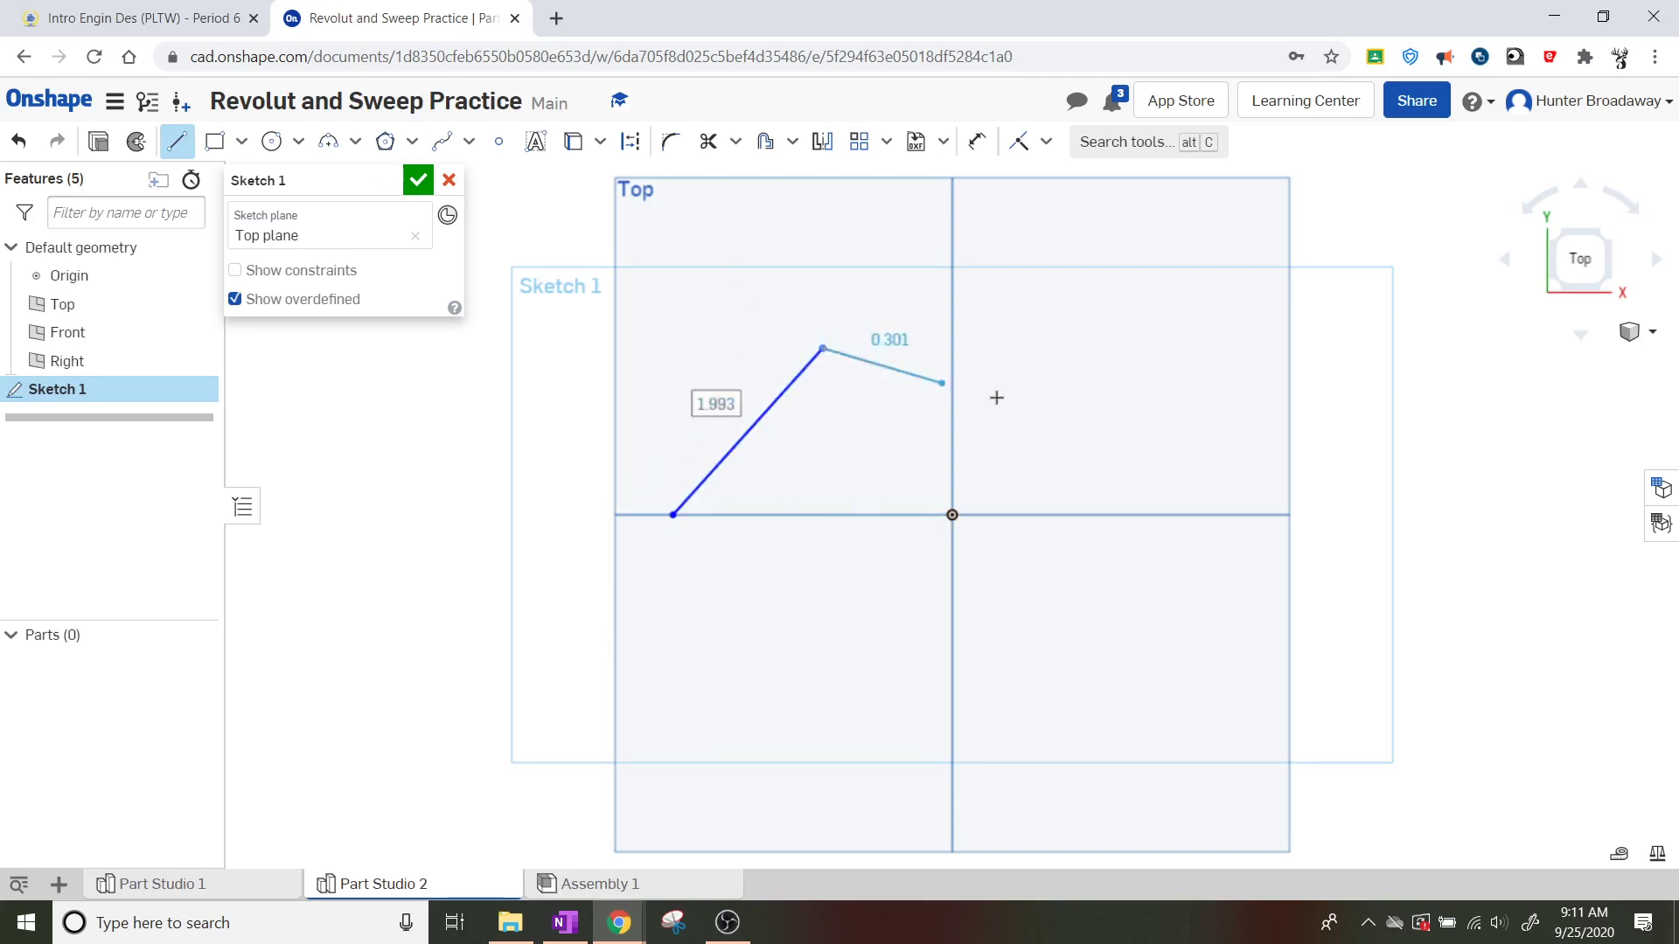
Try continuing the profile with a second sloping line about 2.23 long and a wavy spline, and undo both
{"action": "left_click", "coordinate": [1065, 416]}
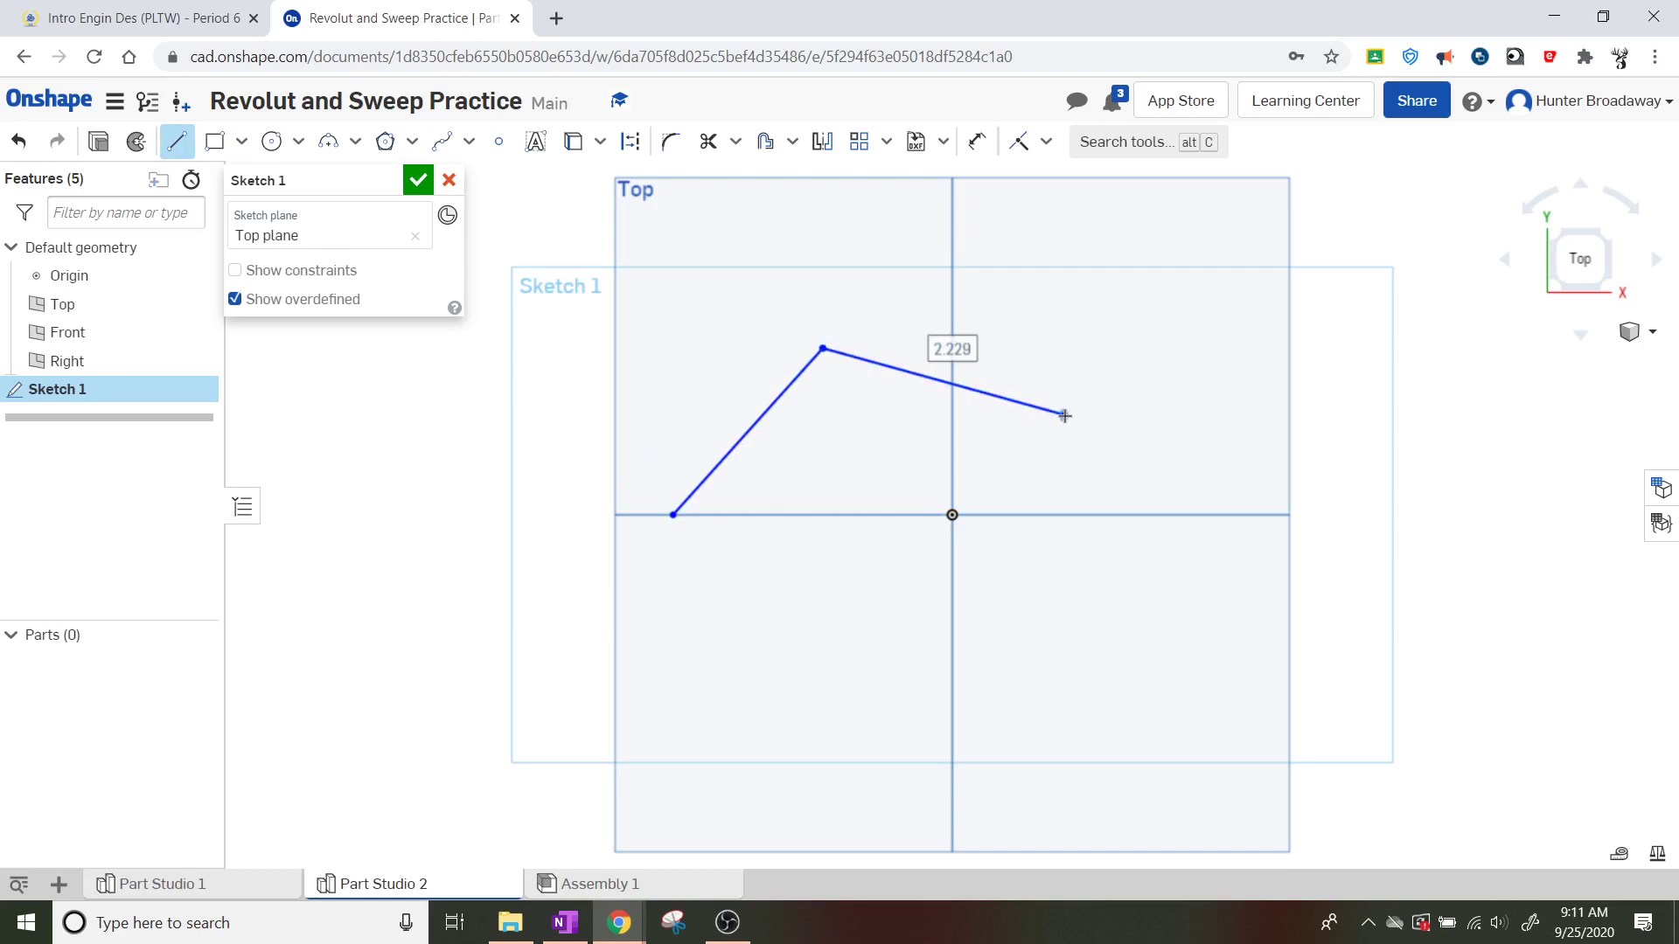
{"action": "key", "text": "Escape"}
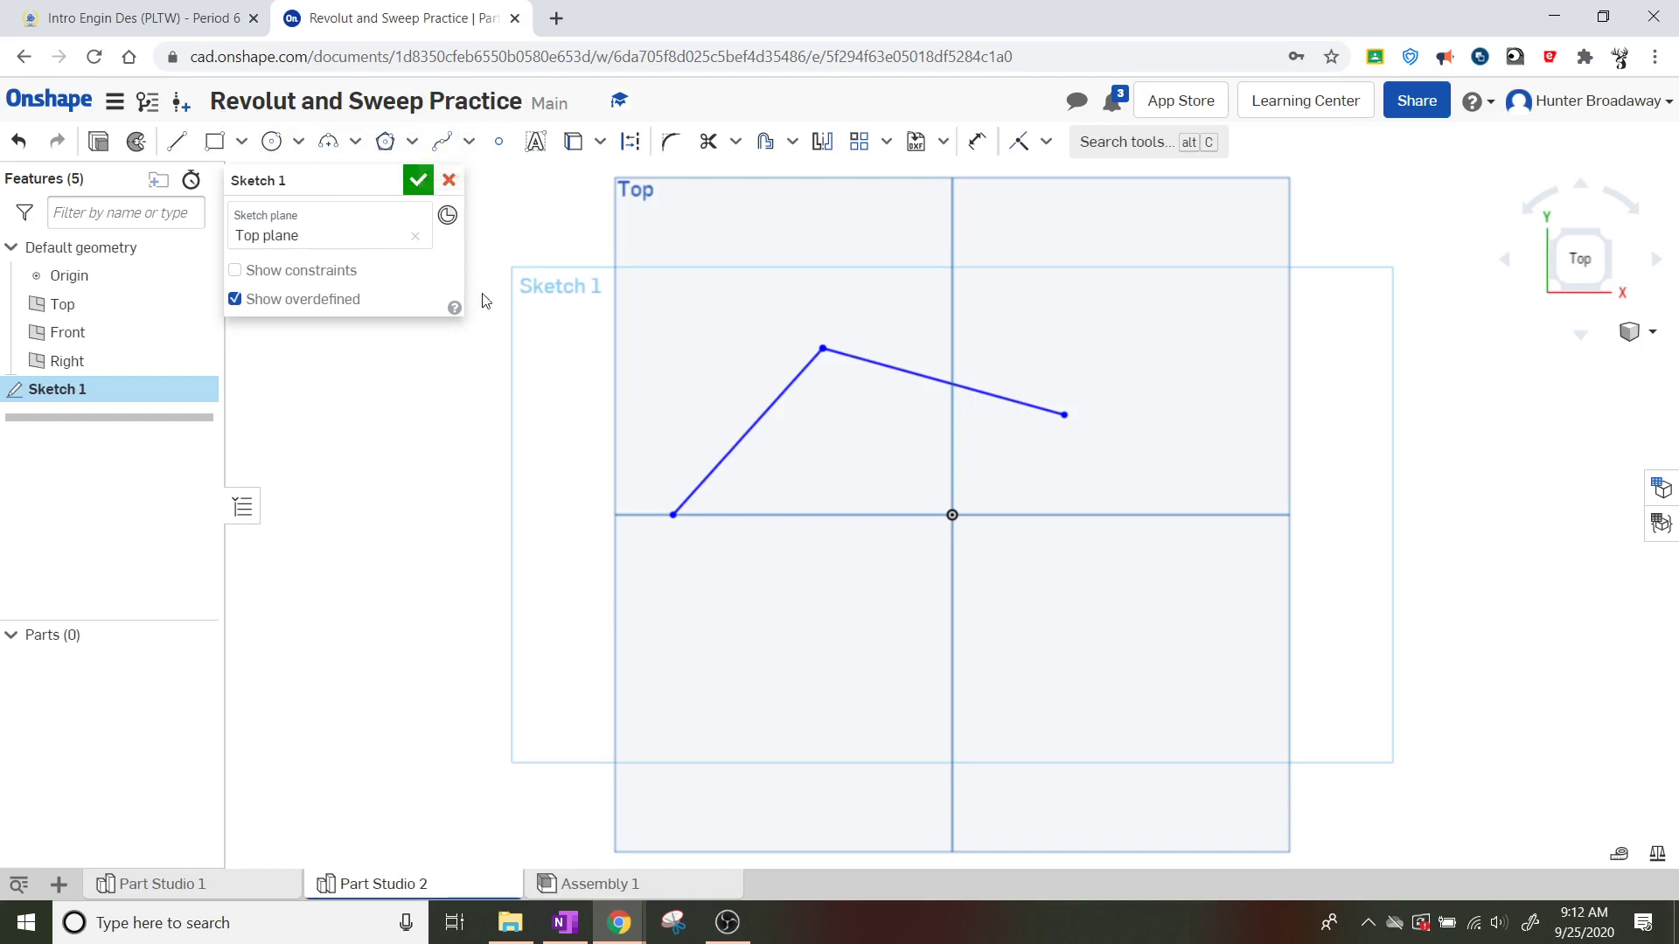
{"action": "left_click", "coordinate": [444, 143]}
{"action": "left_click", "coordinate": [1064, 415]}
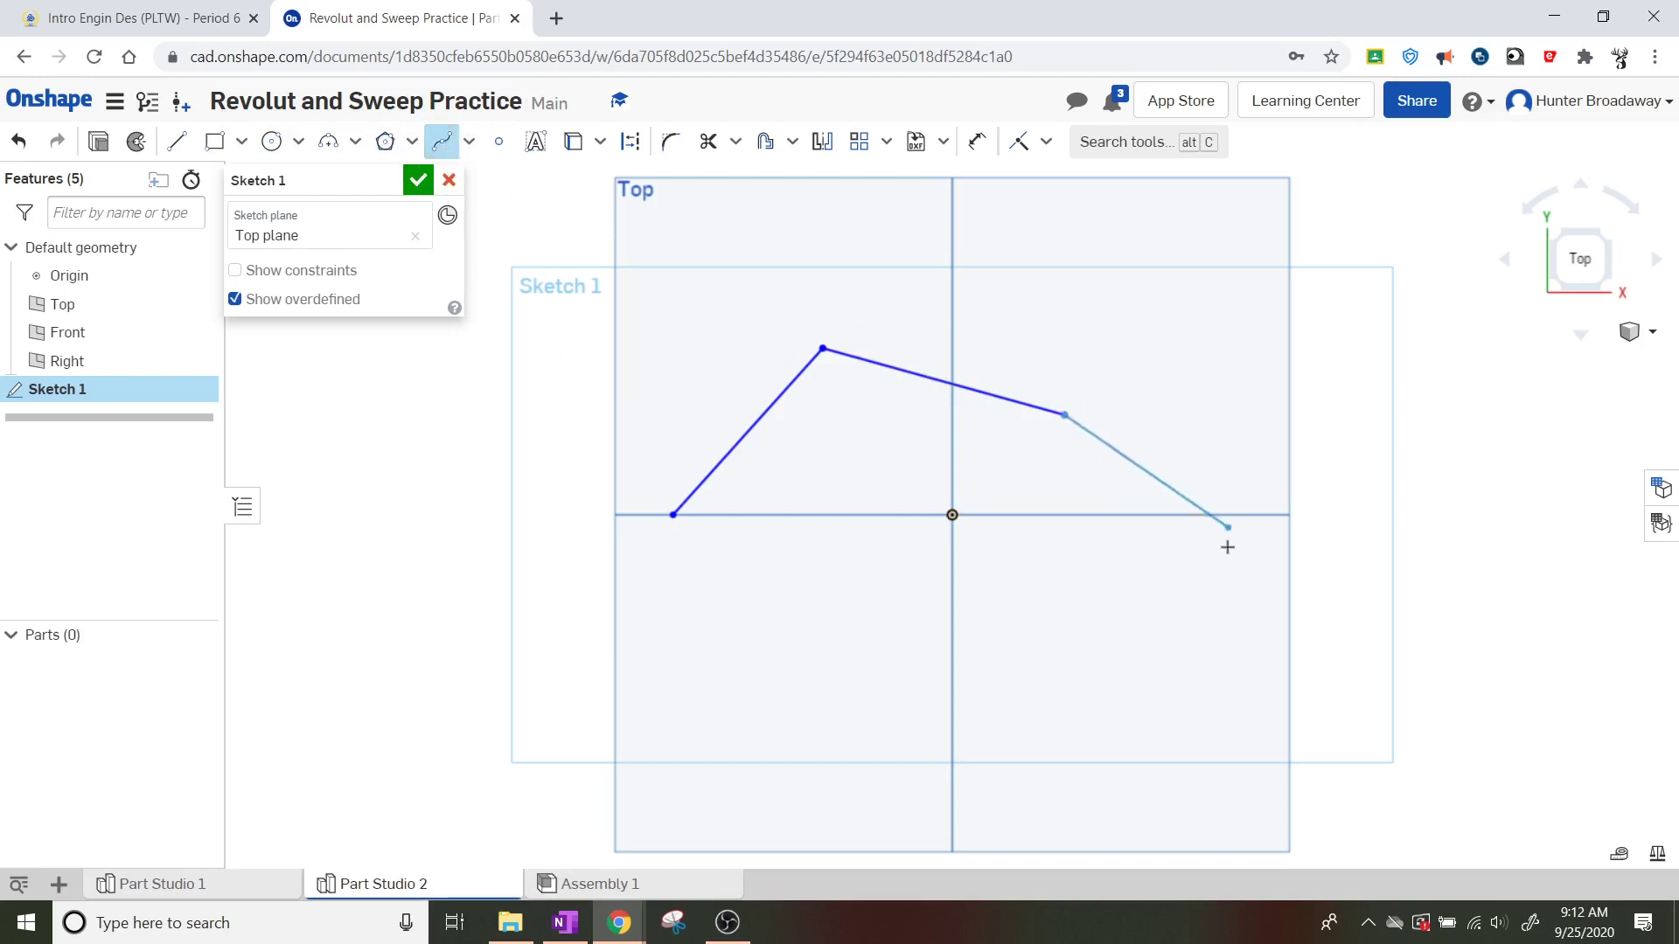
{"action": "left_click", "coordinate": [1223, 576]}
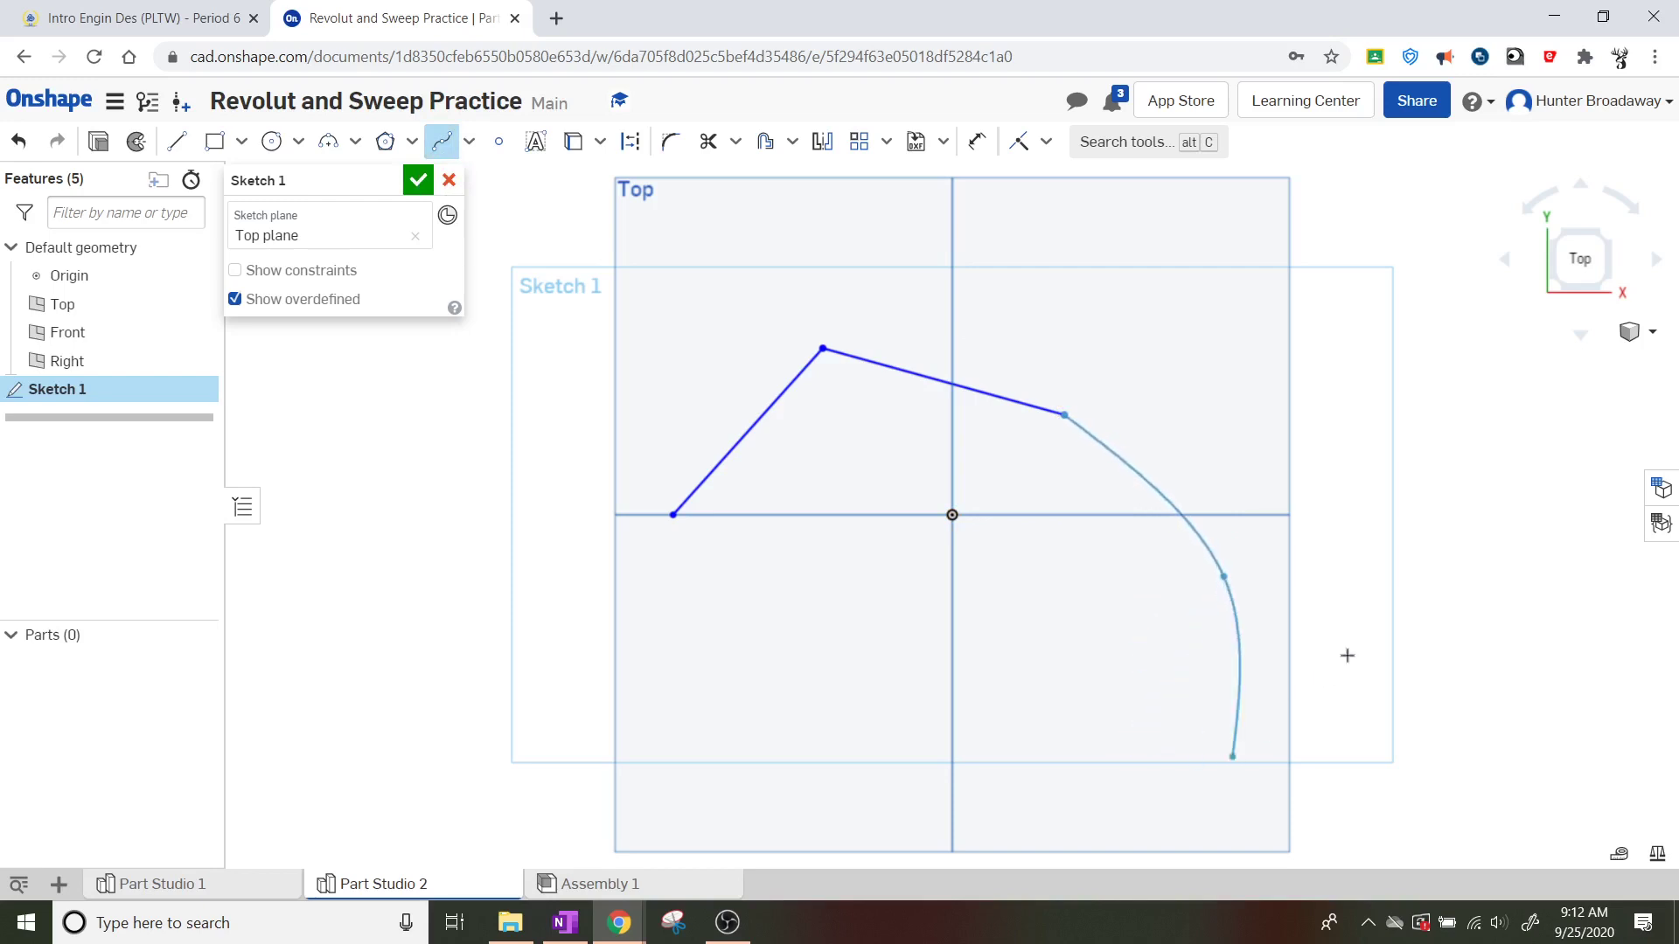
{"action": "left_click", "coordinate": [1366, 414]}
{"action": "double_click", "coordinate": [1377, 369]}
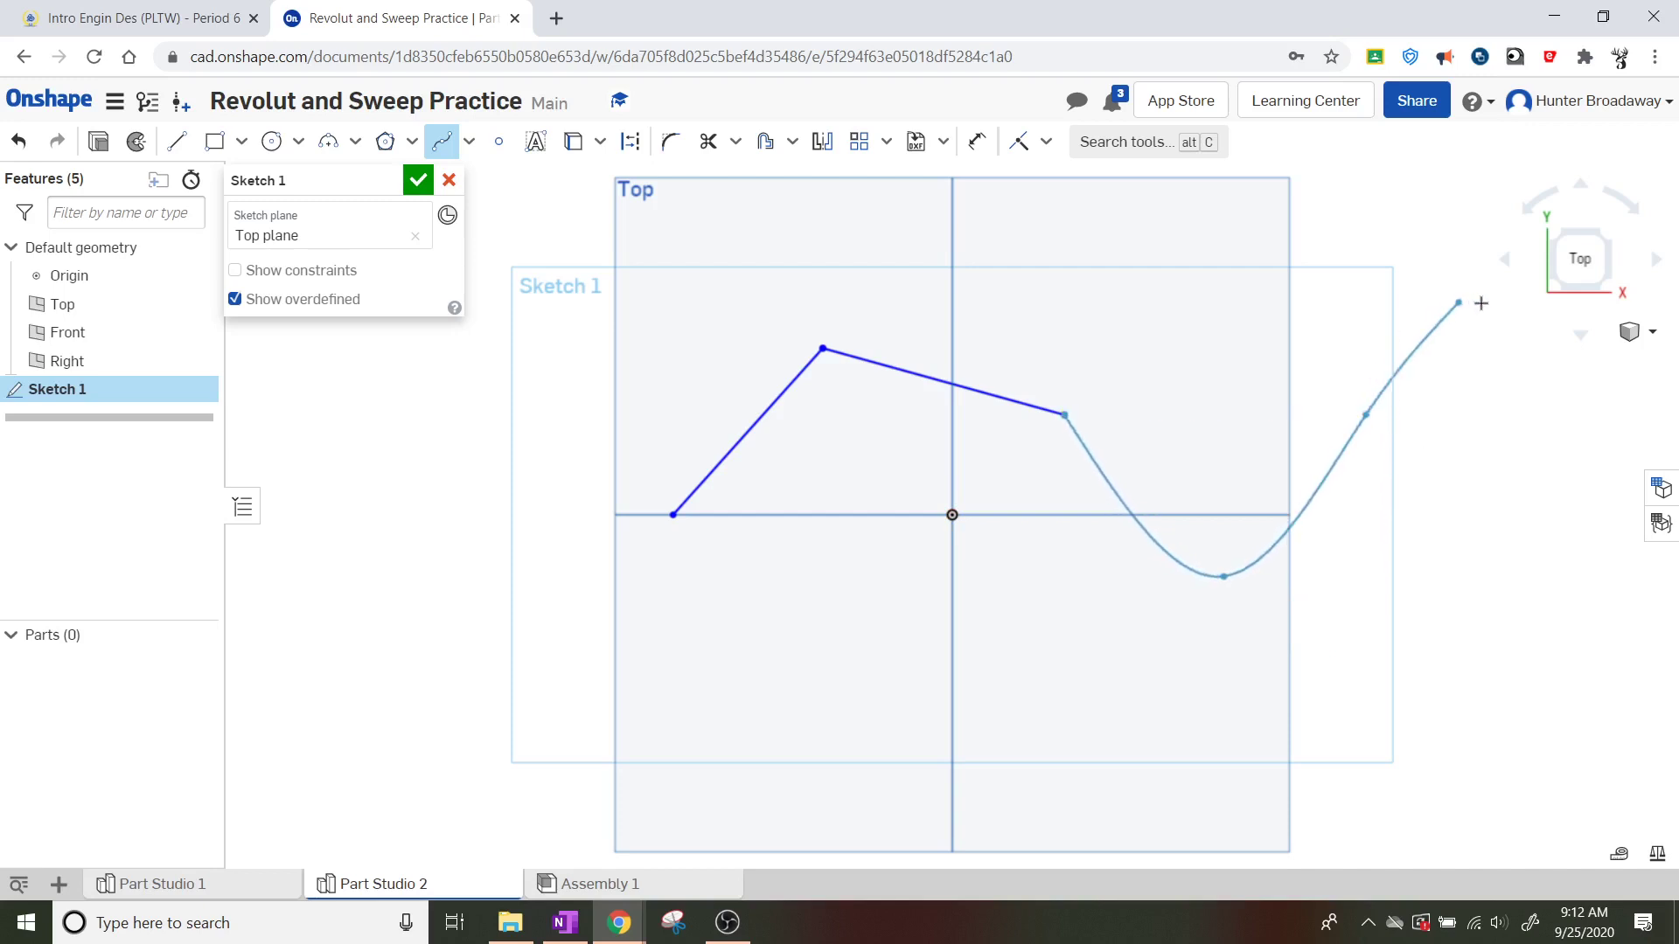
{"action": "left_click", "coordinate": [1548, 415]}
{"action": "double_click", "coordinate": [1560, 430]}
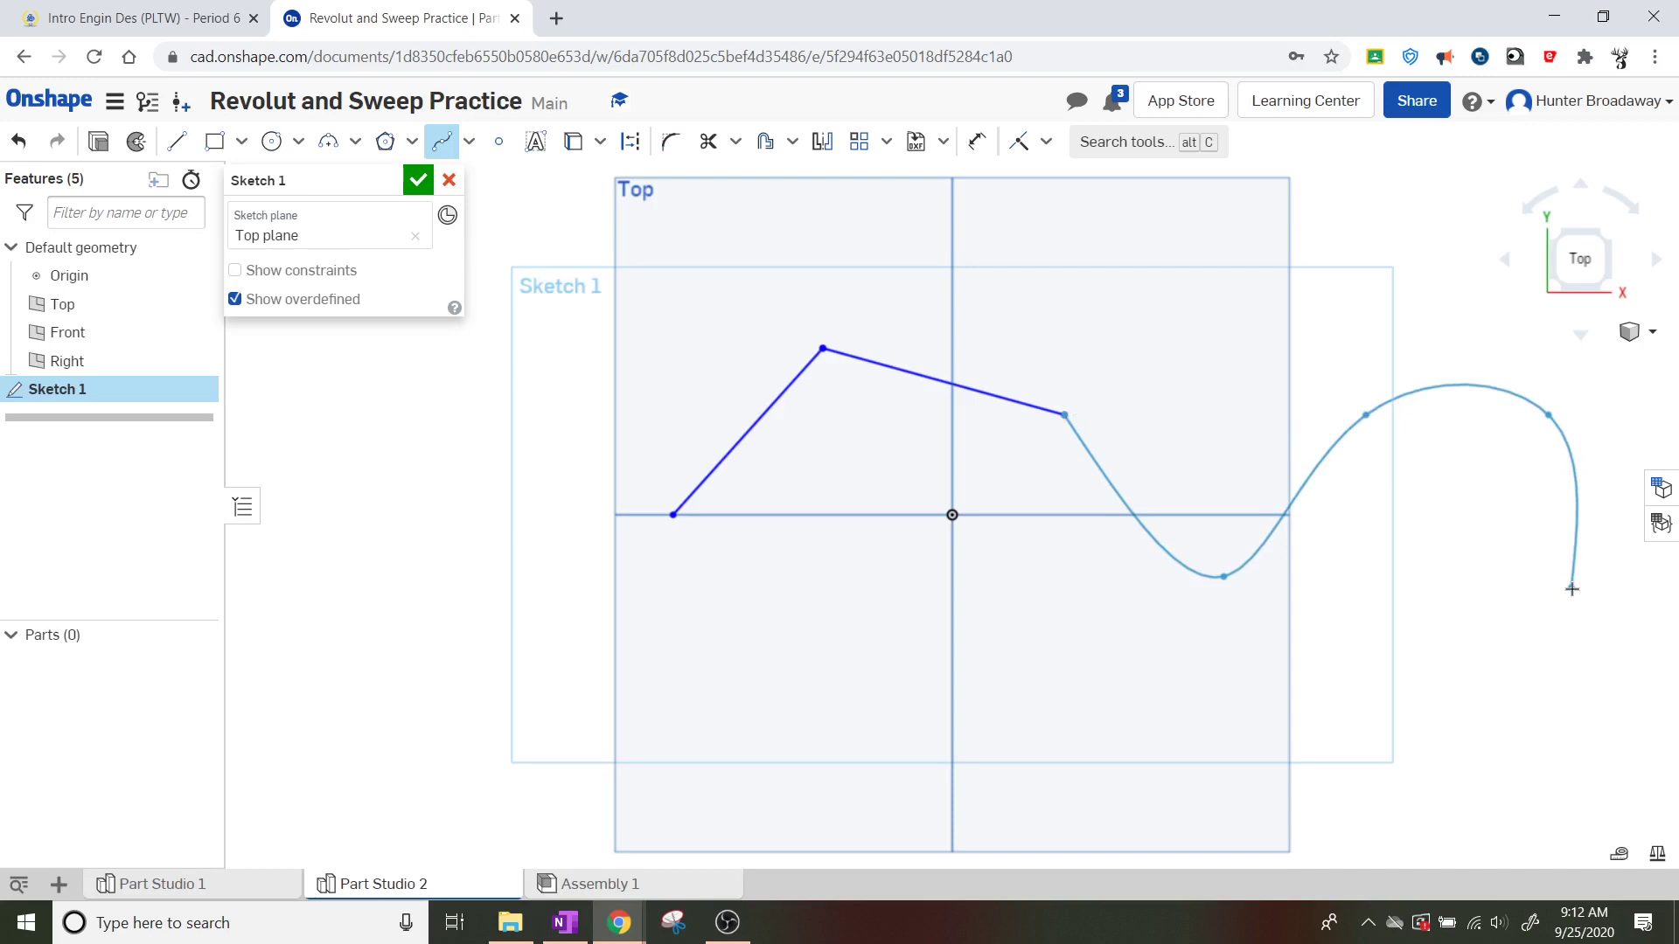
{"action": "key", "text": "ctrl+z"}
{"action": "key", "text": "ctrl+z"}
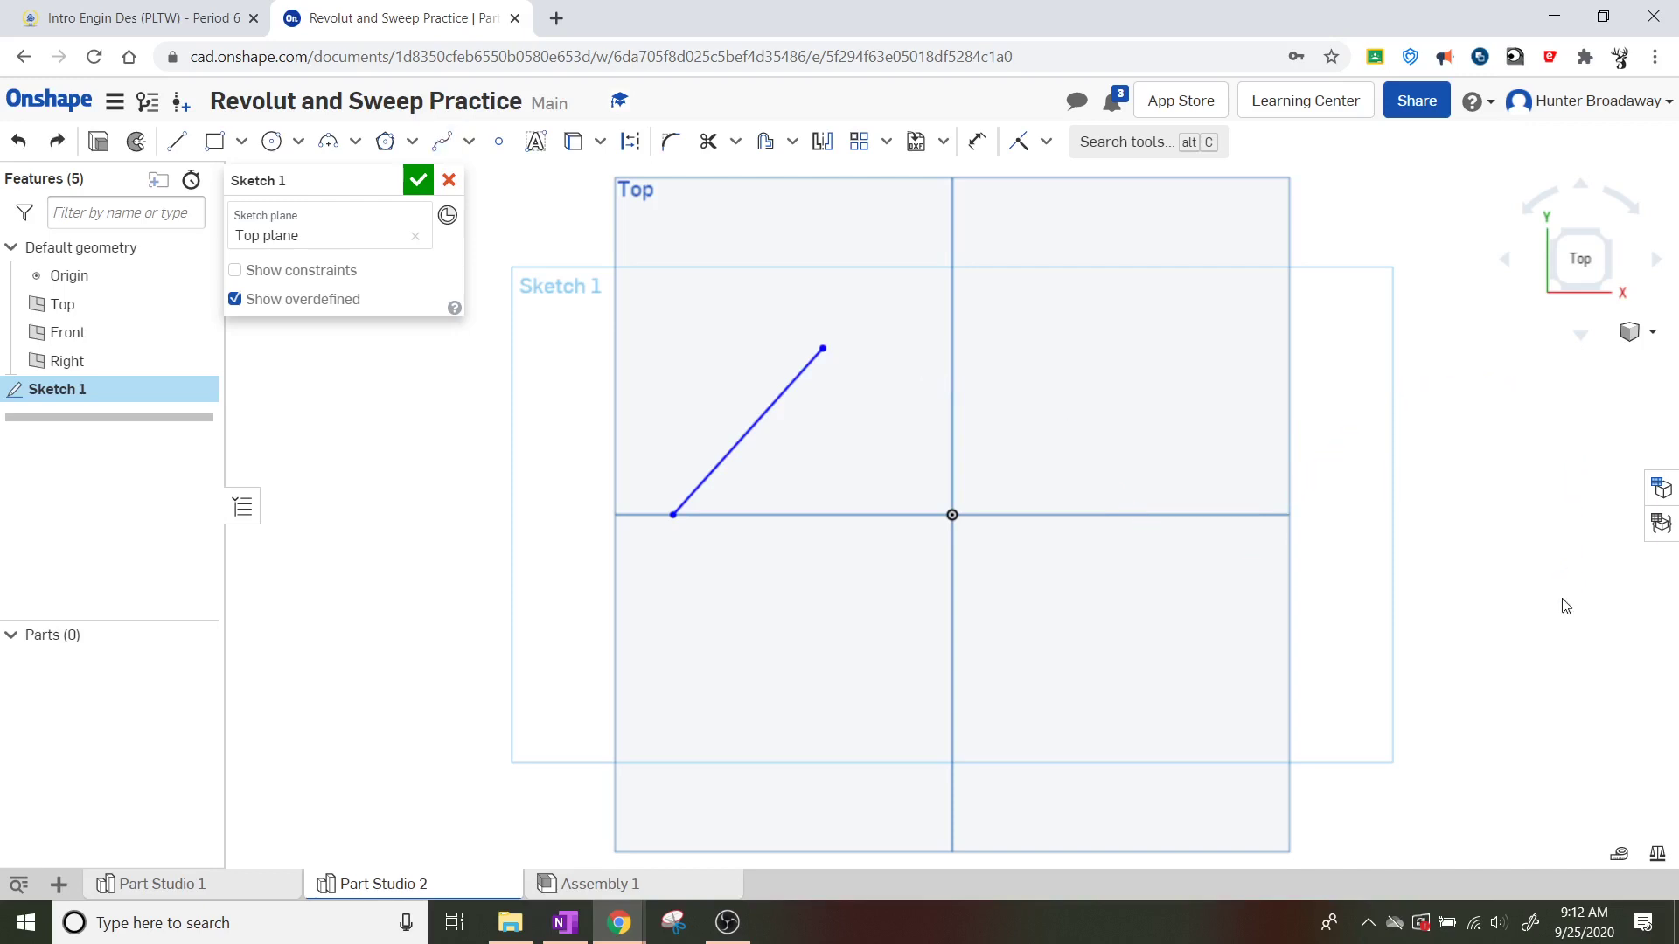
Draw a spline from the slanted line's upper end through two intermediate points down to the horizontal axis on the positive X side
{"action": "left_click", "coordinate": [442, 141]}
{"action": "left_click", "coordinate": [824, 350]}
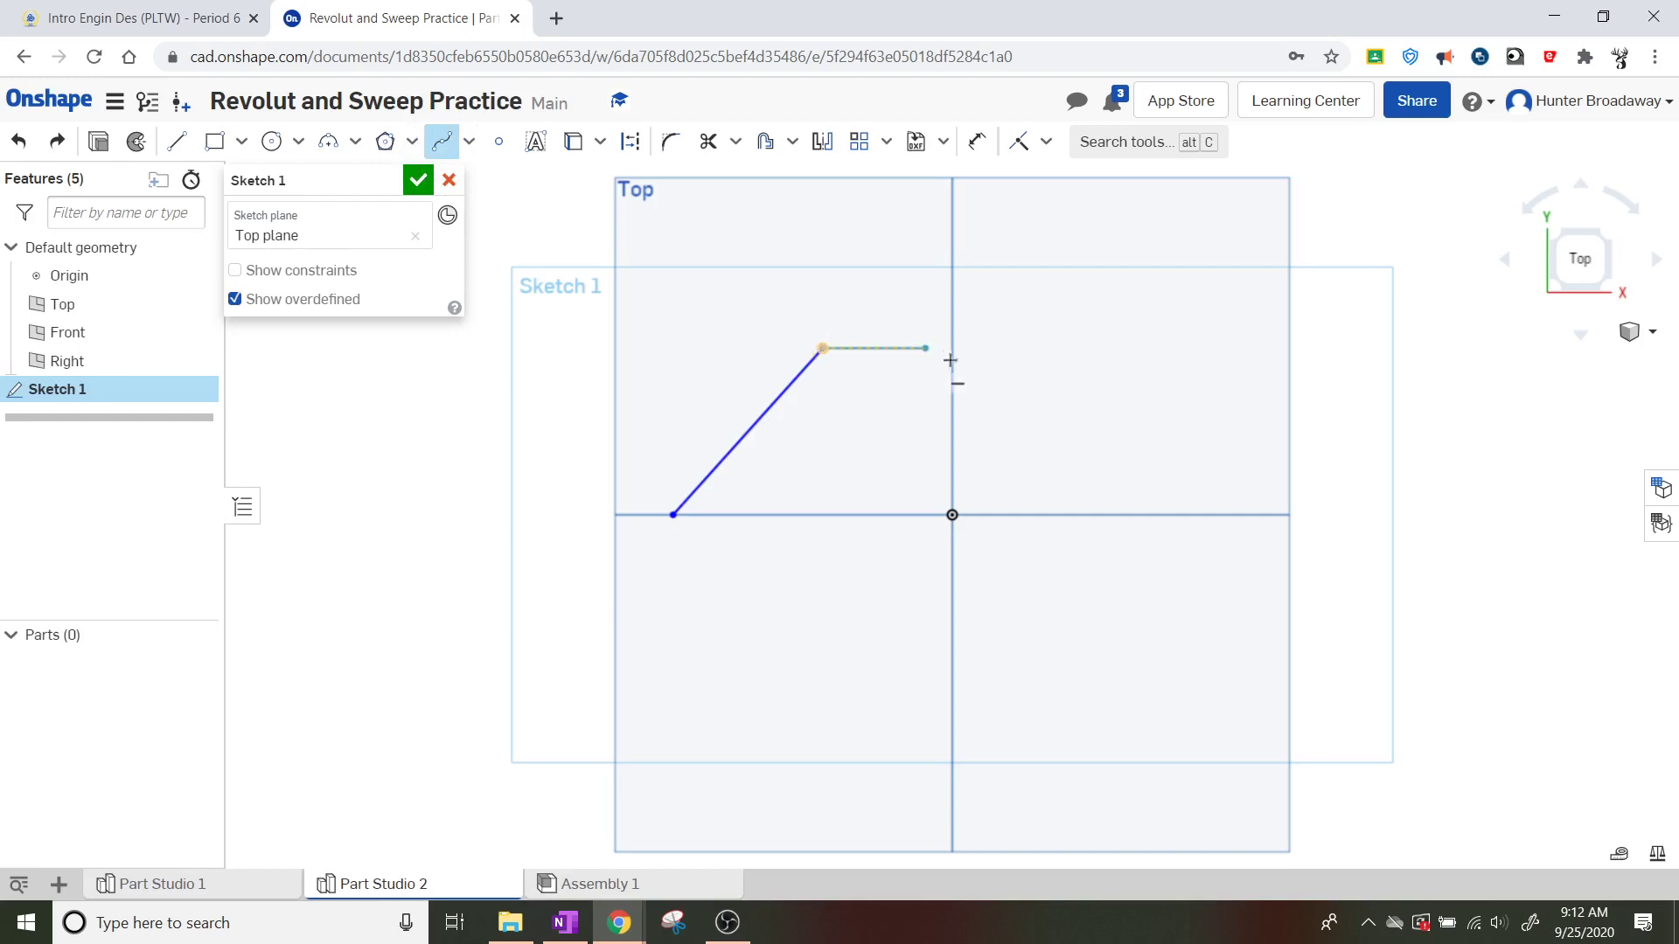
{"action": "left_click", "coordinate": [1008, 404]}
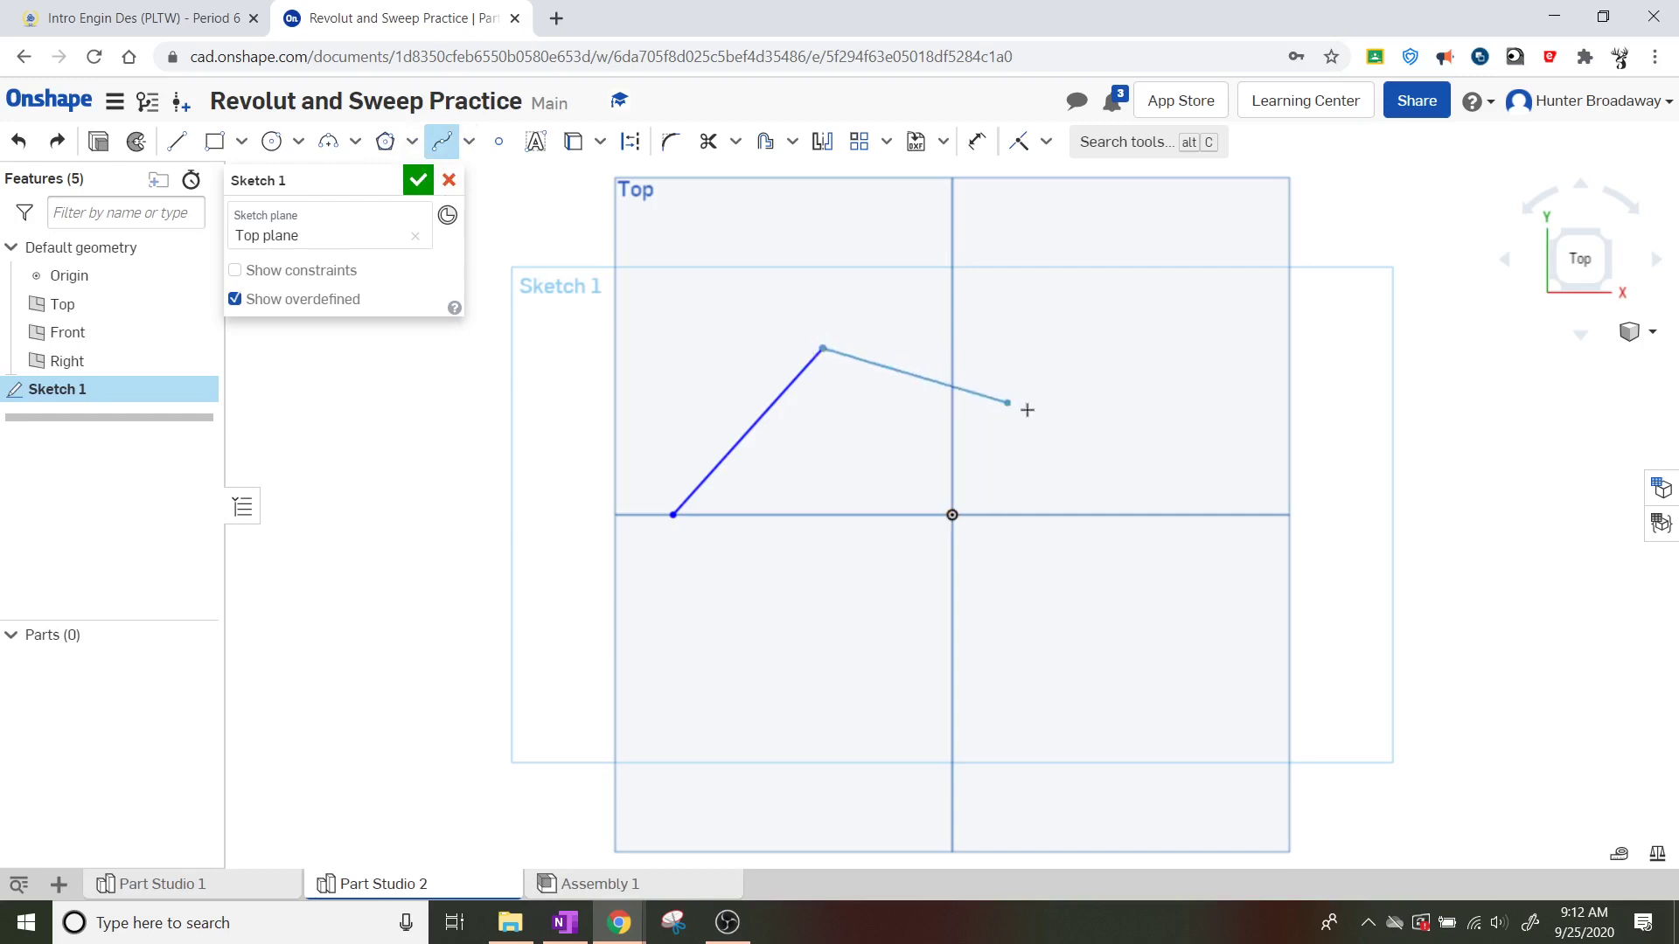
{"action": "left_click", "coordinate": [1088, 462]}
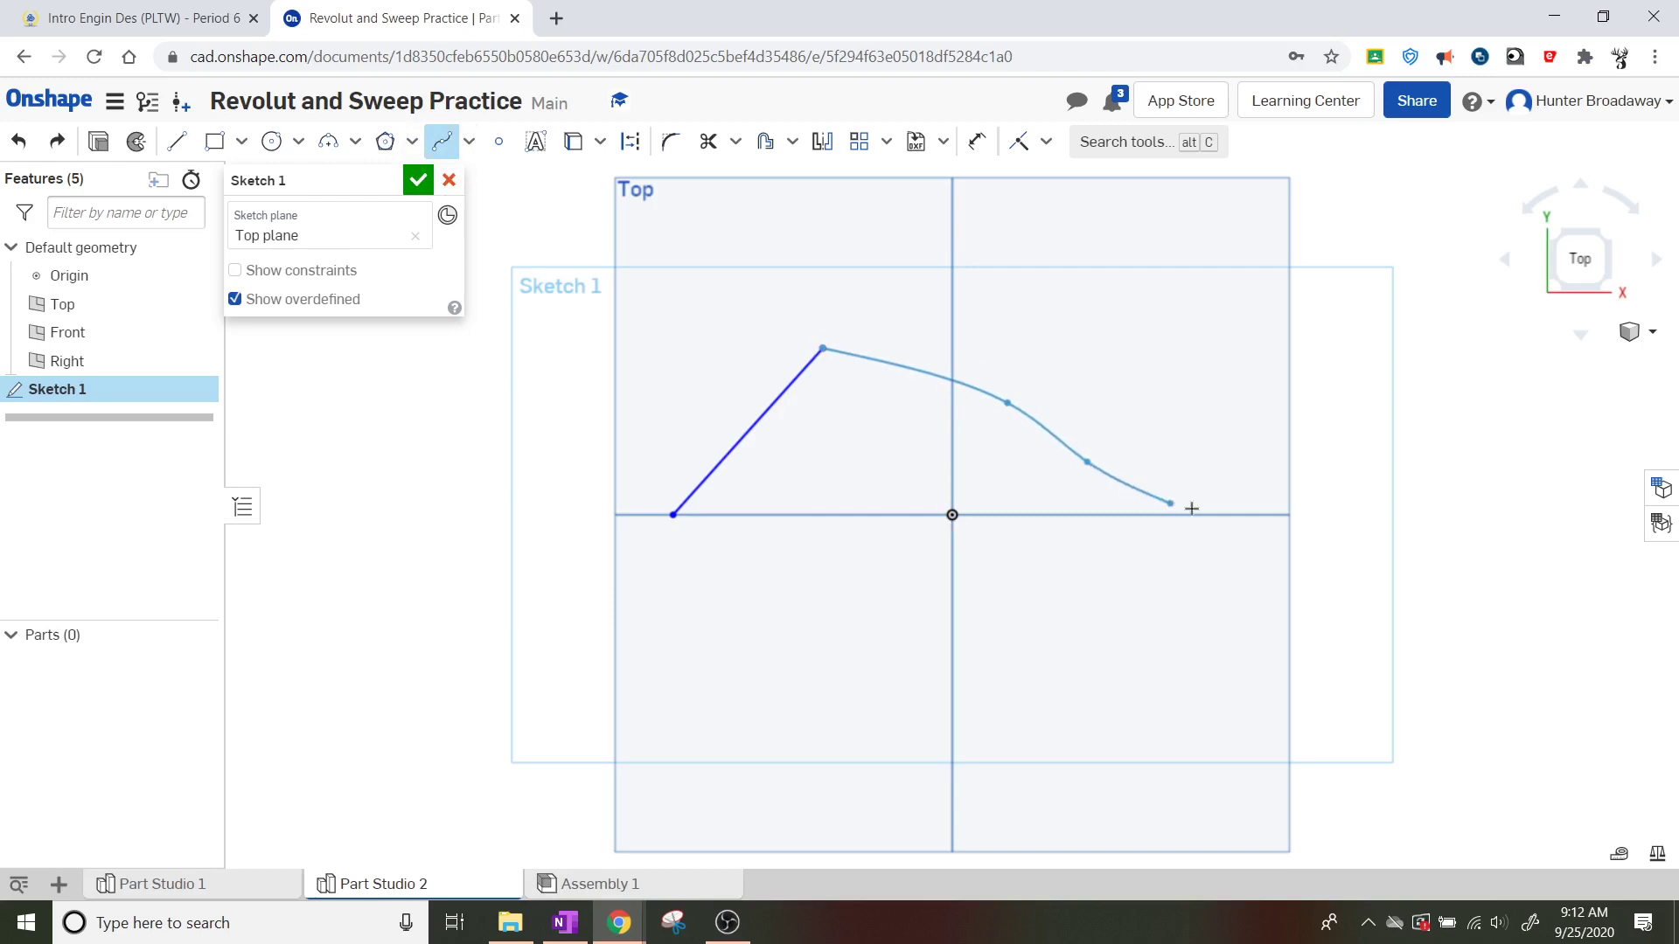
{"action": "double_click", "coordinate": [1265, 514]}
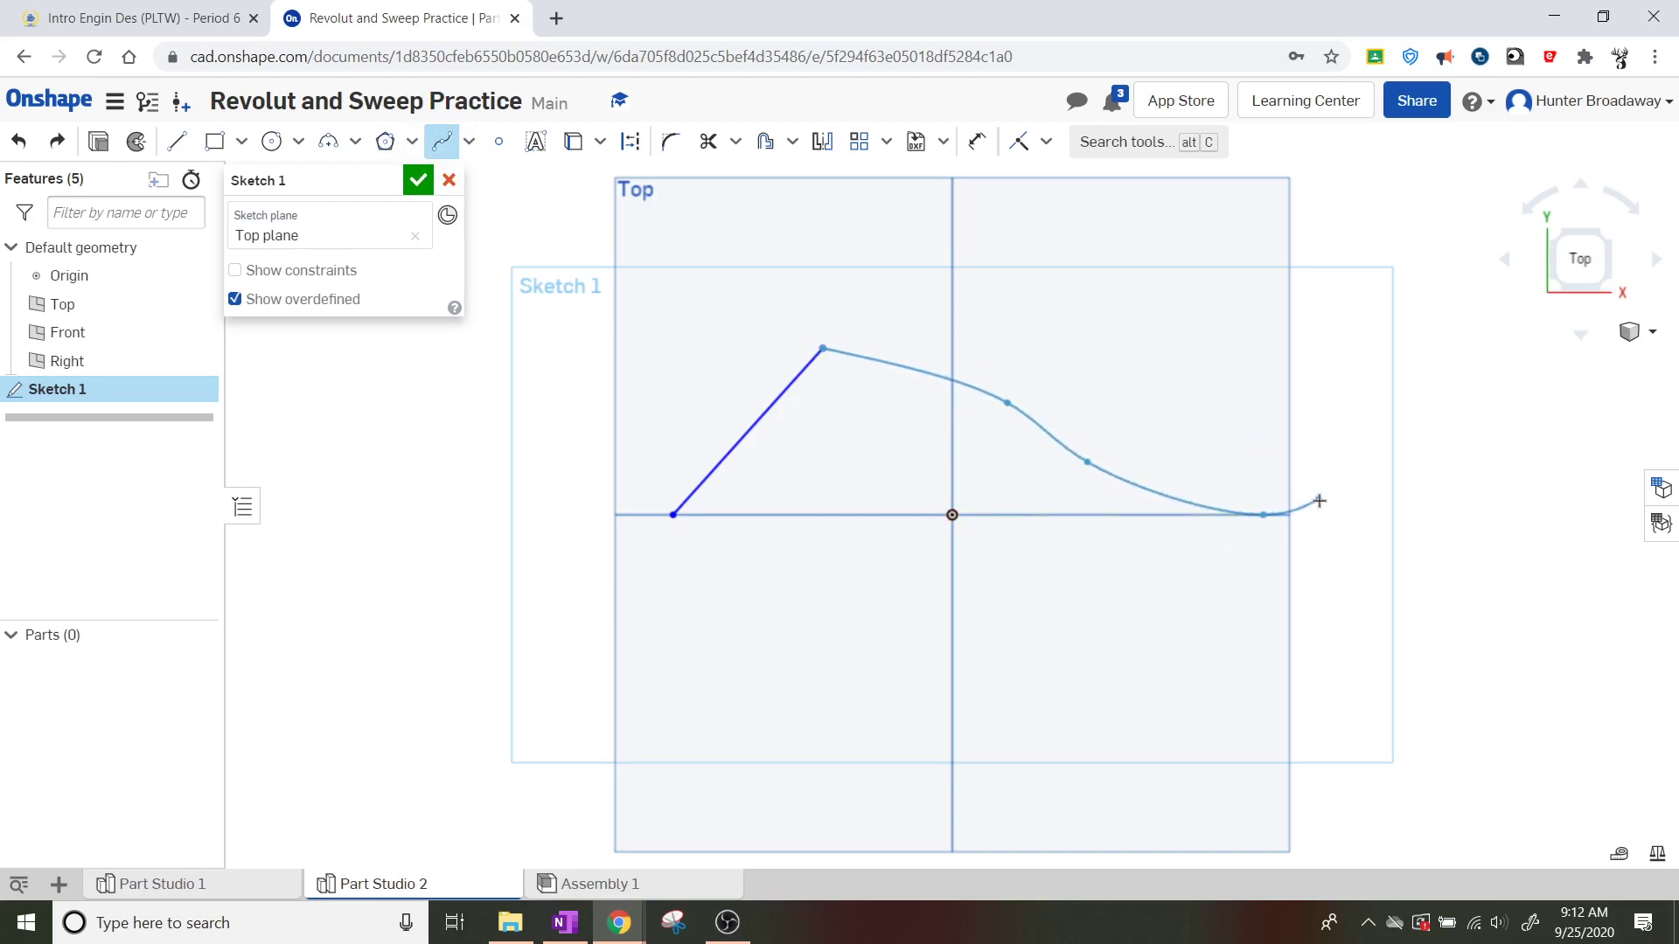
{"action": "key", "text": "Escape"}
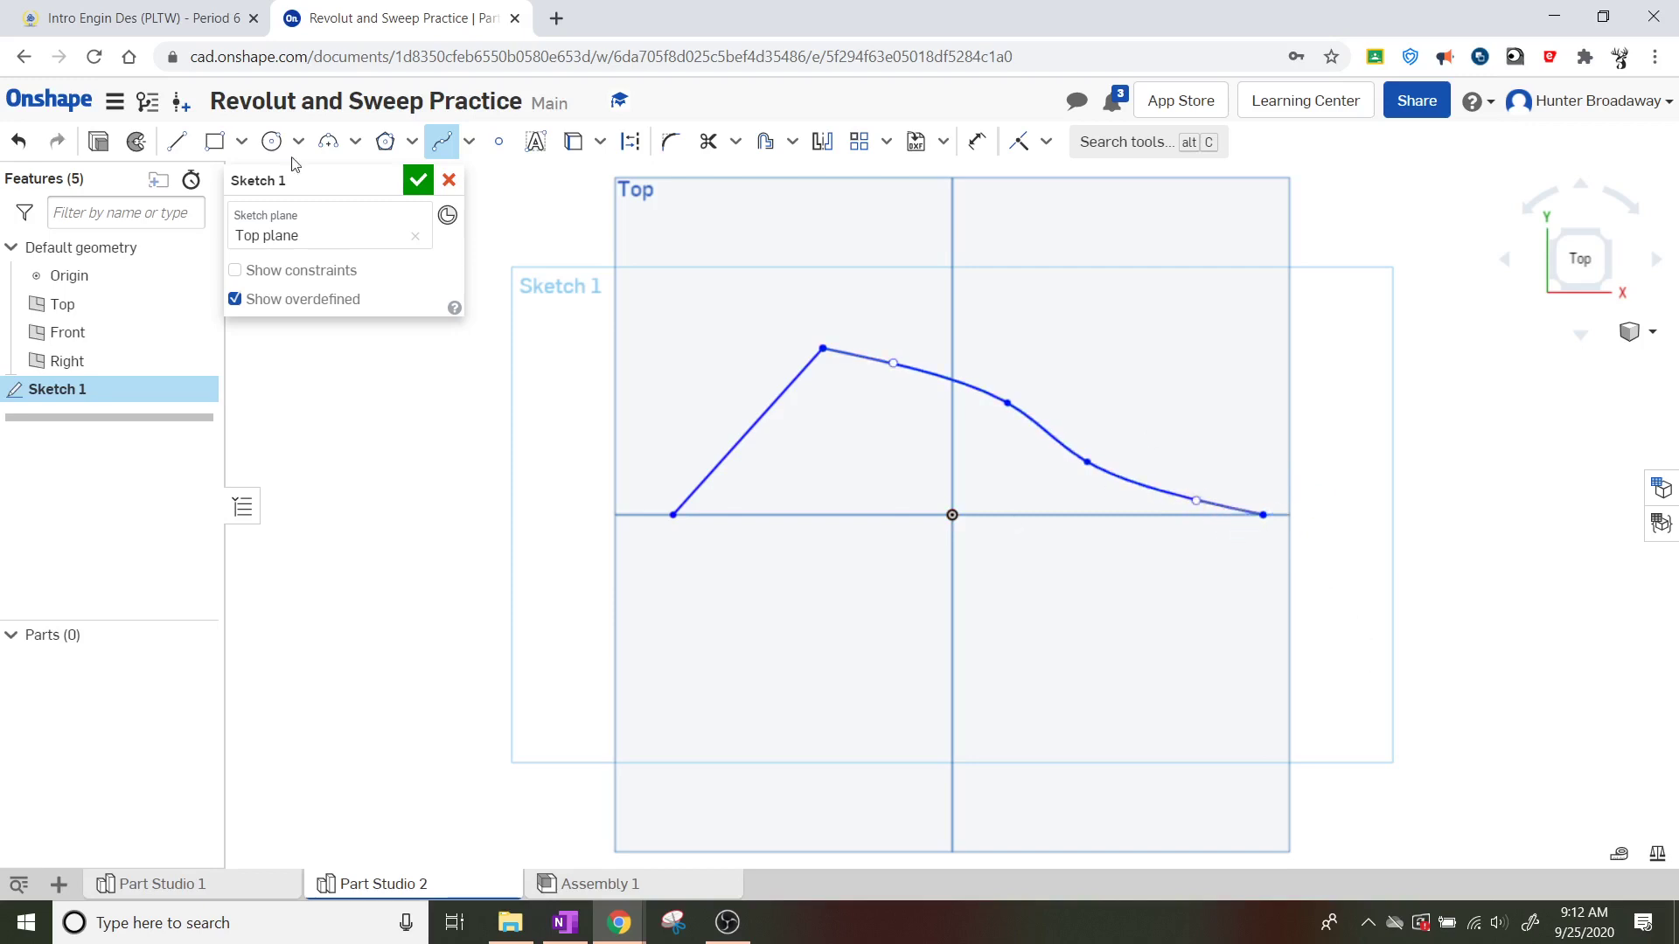
Close the profile with a horizontal line about 5.25 long between the two open ends, and finish the sketch
{"action": "left_click", "coordinate": [174, 142]}
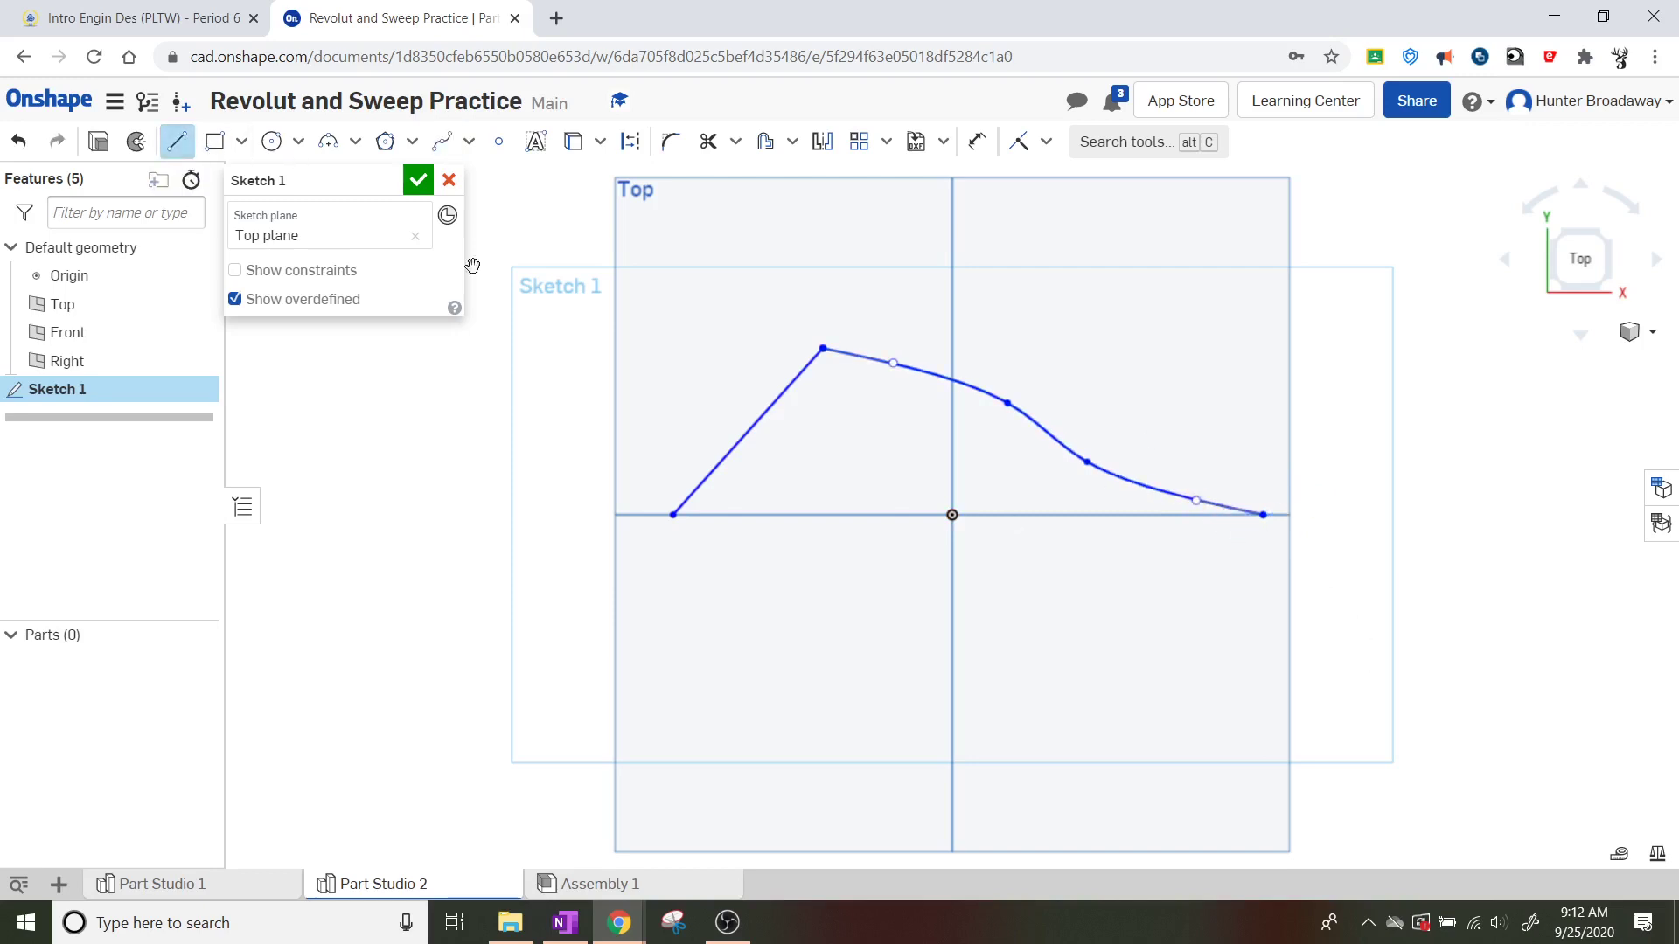
{"action": "left_click", "coordinate": [672, 515]}
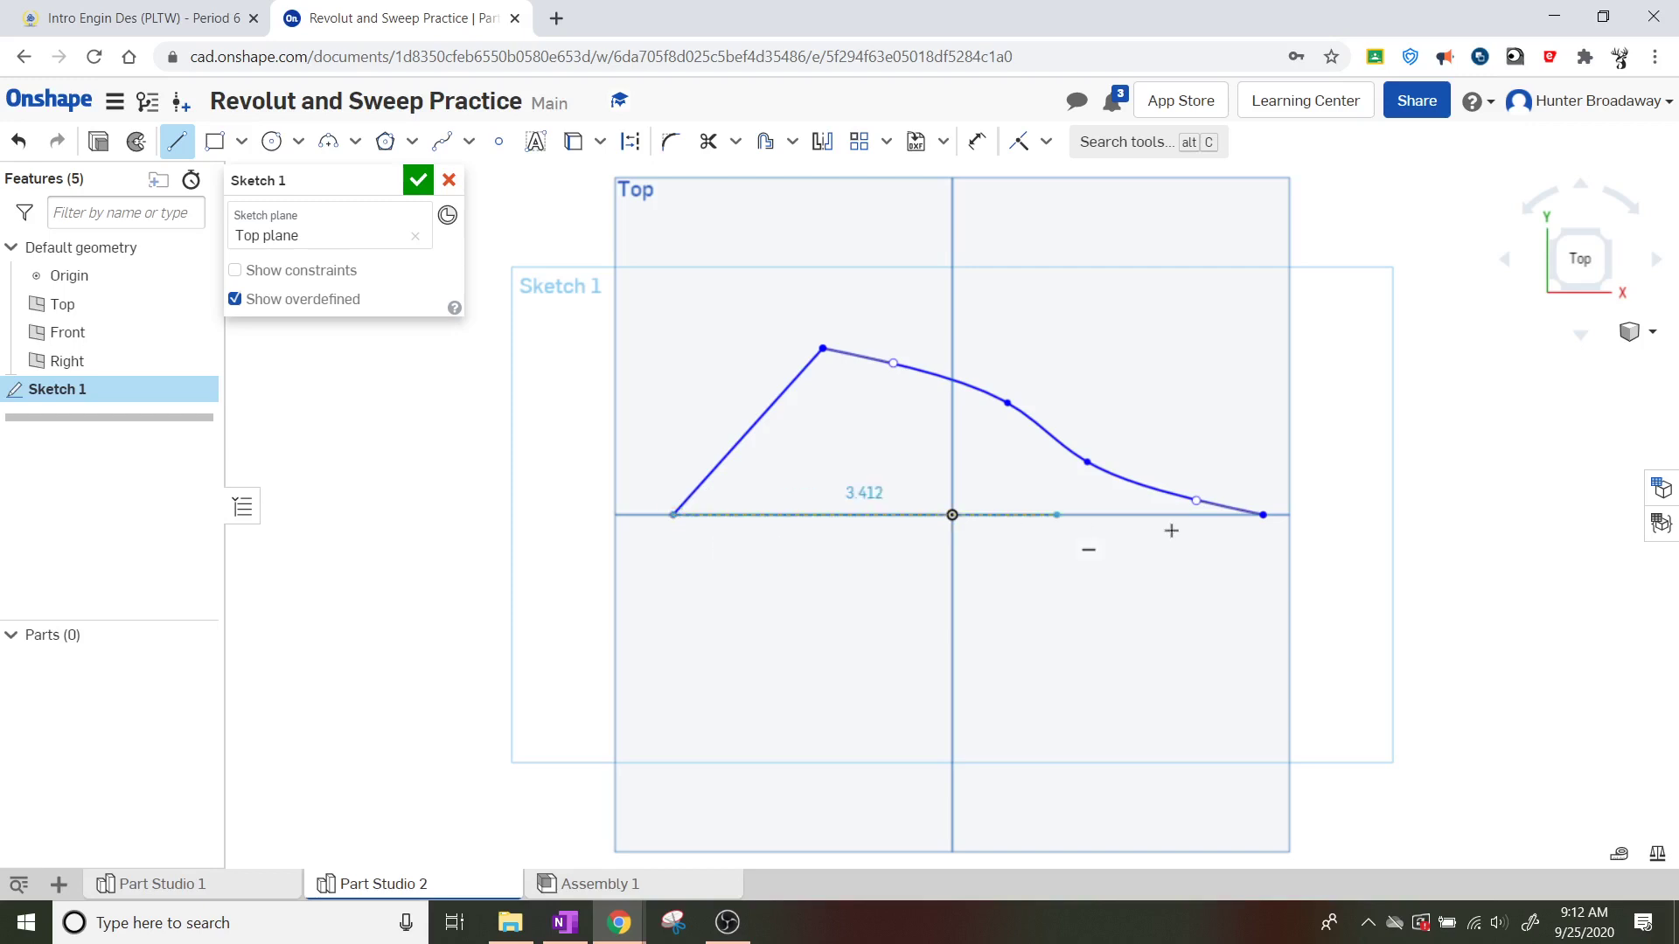
{"action": "left_click", "coordinate": [1262, 514]}
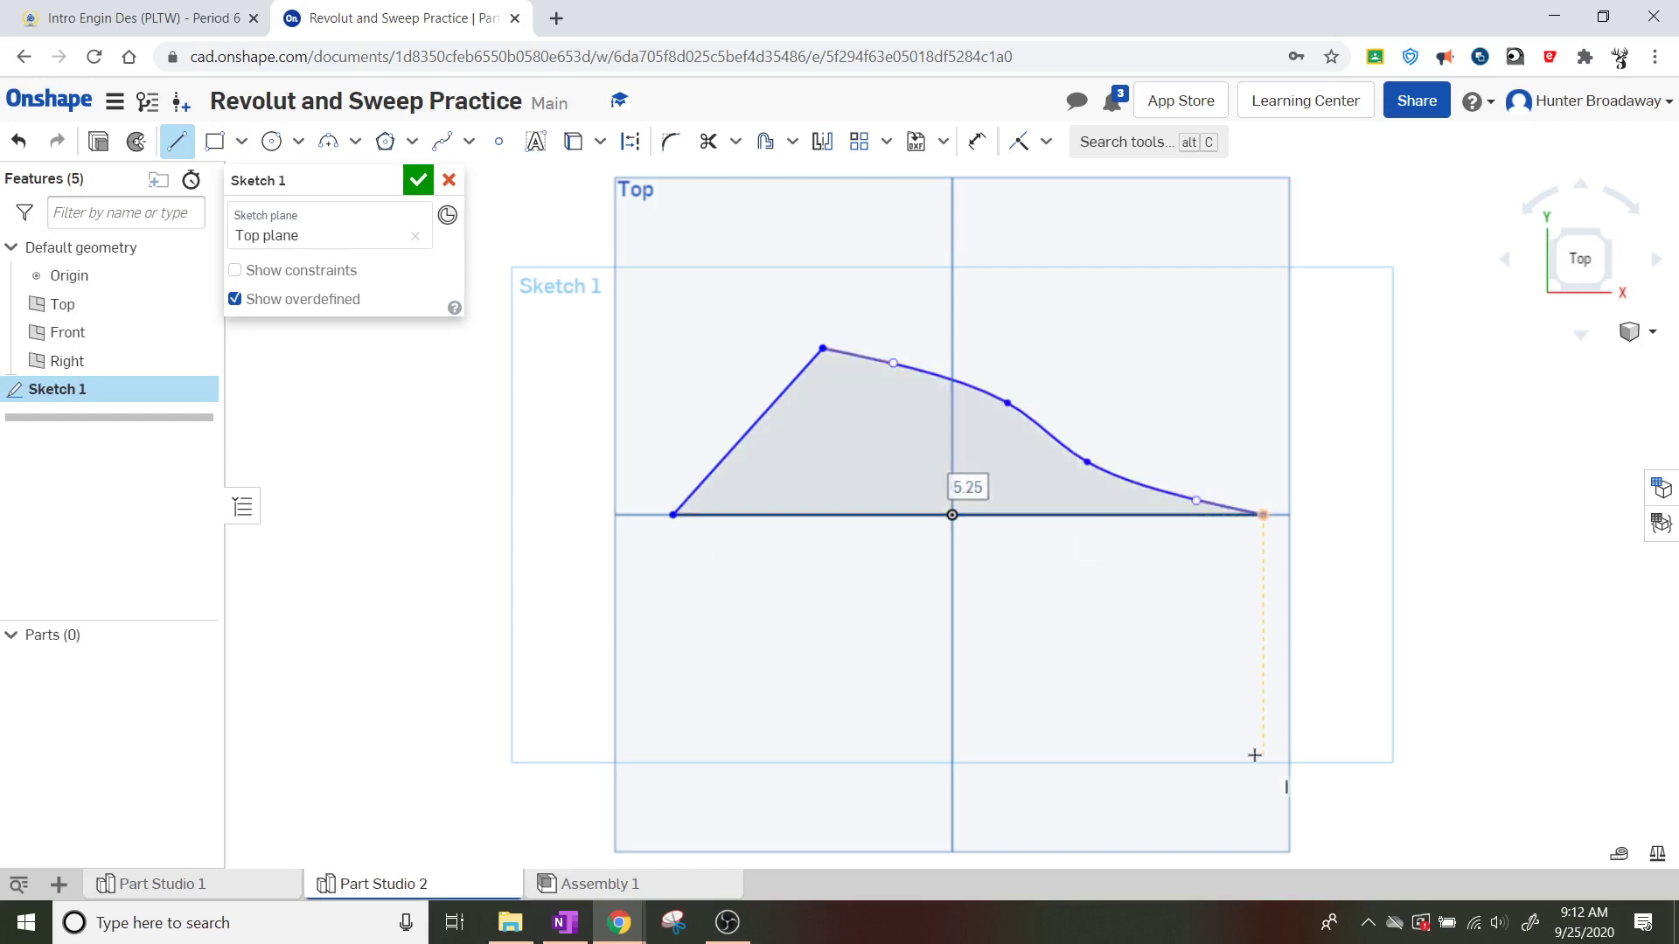
{"action": "key", "text": "Escape"}
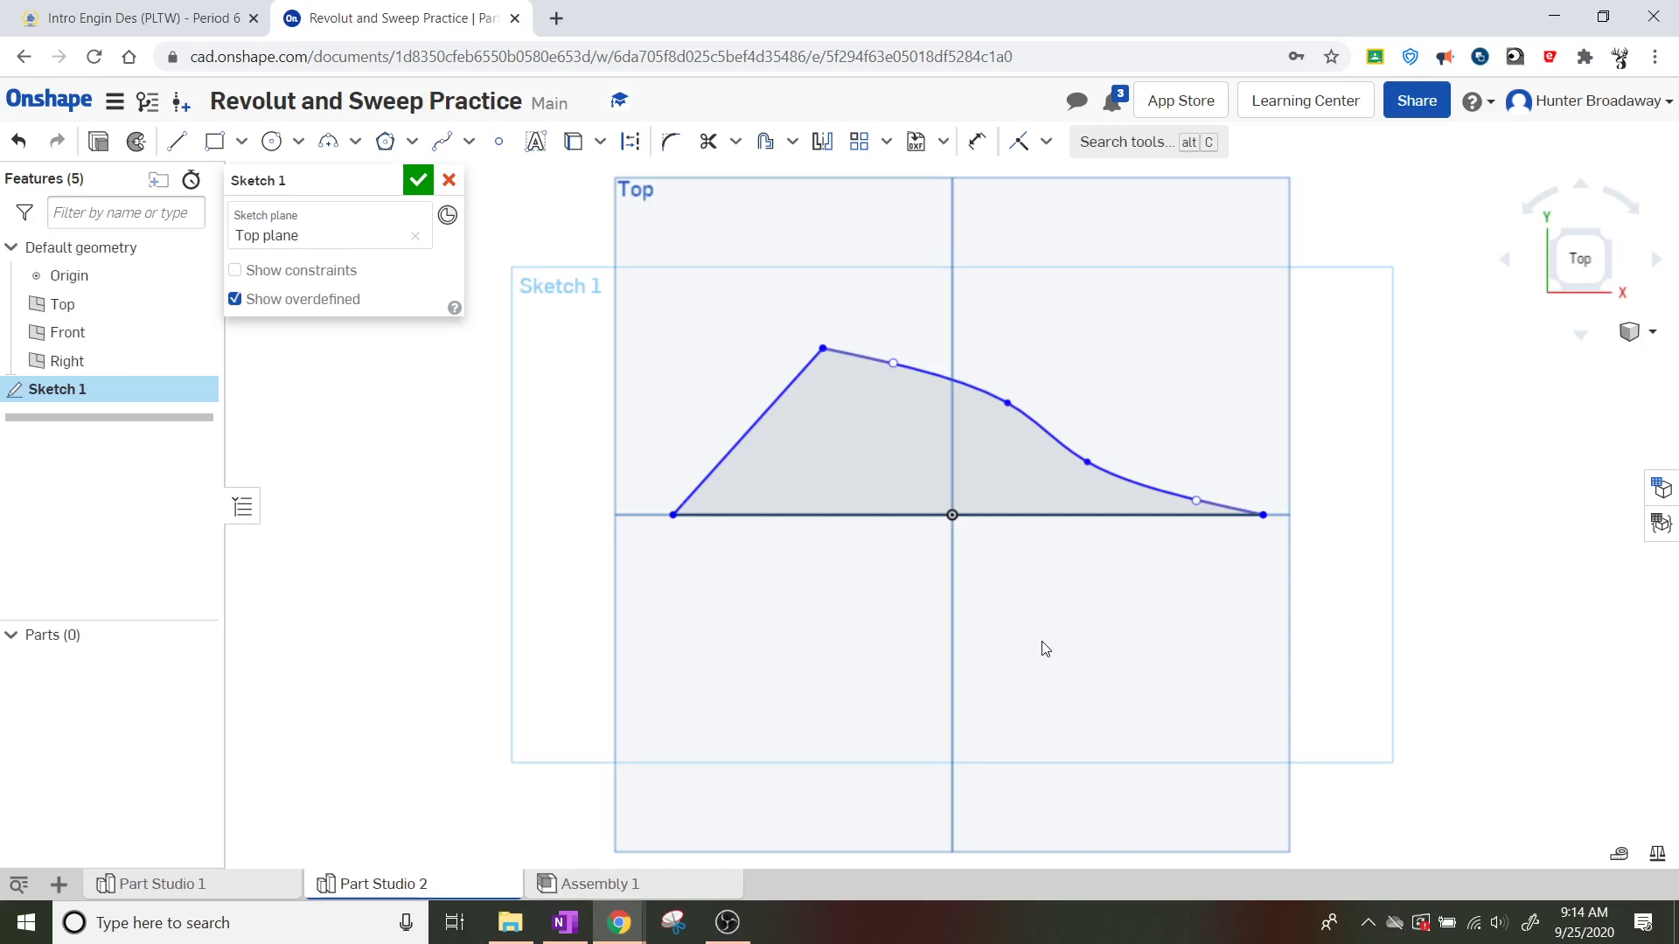
{"action": "left_click", "coordinate": [418, 180]}
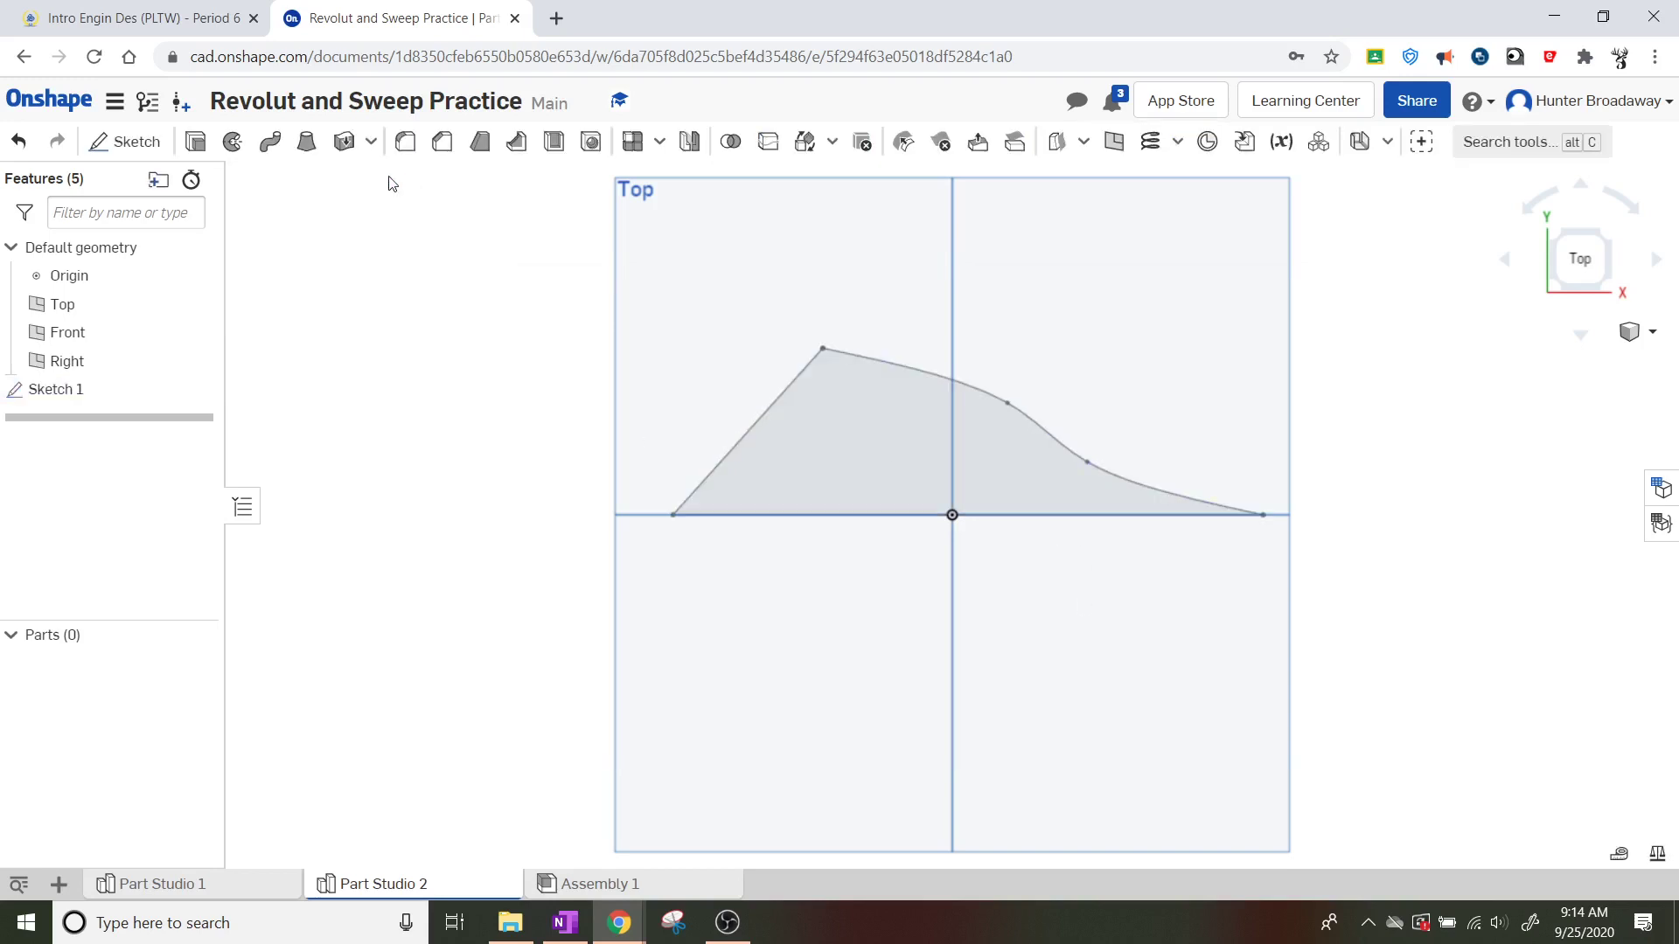
Revolve the Sketch 1 profile fully about its horizontal base line as a new solid, and accept the feature
{"action": "left_click", "coordinate": [1603, 236]}
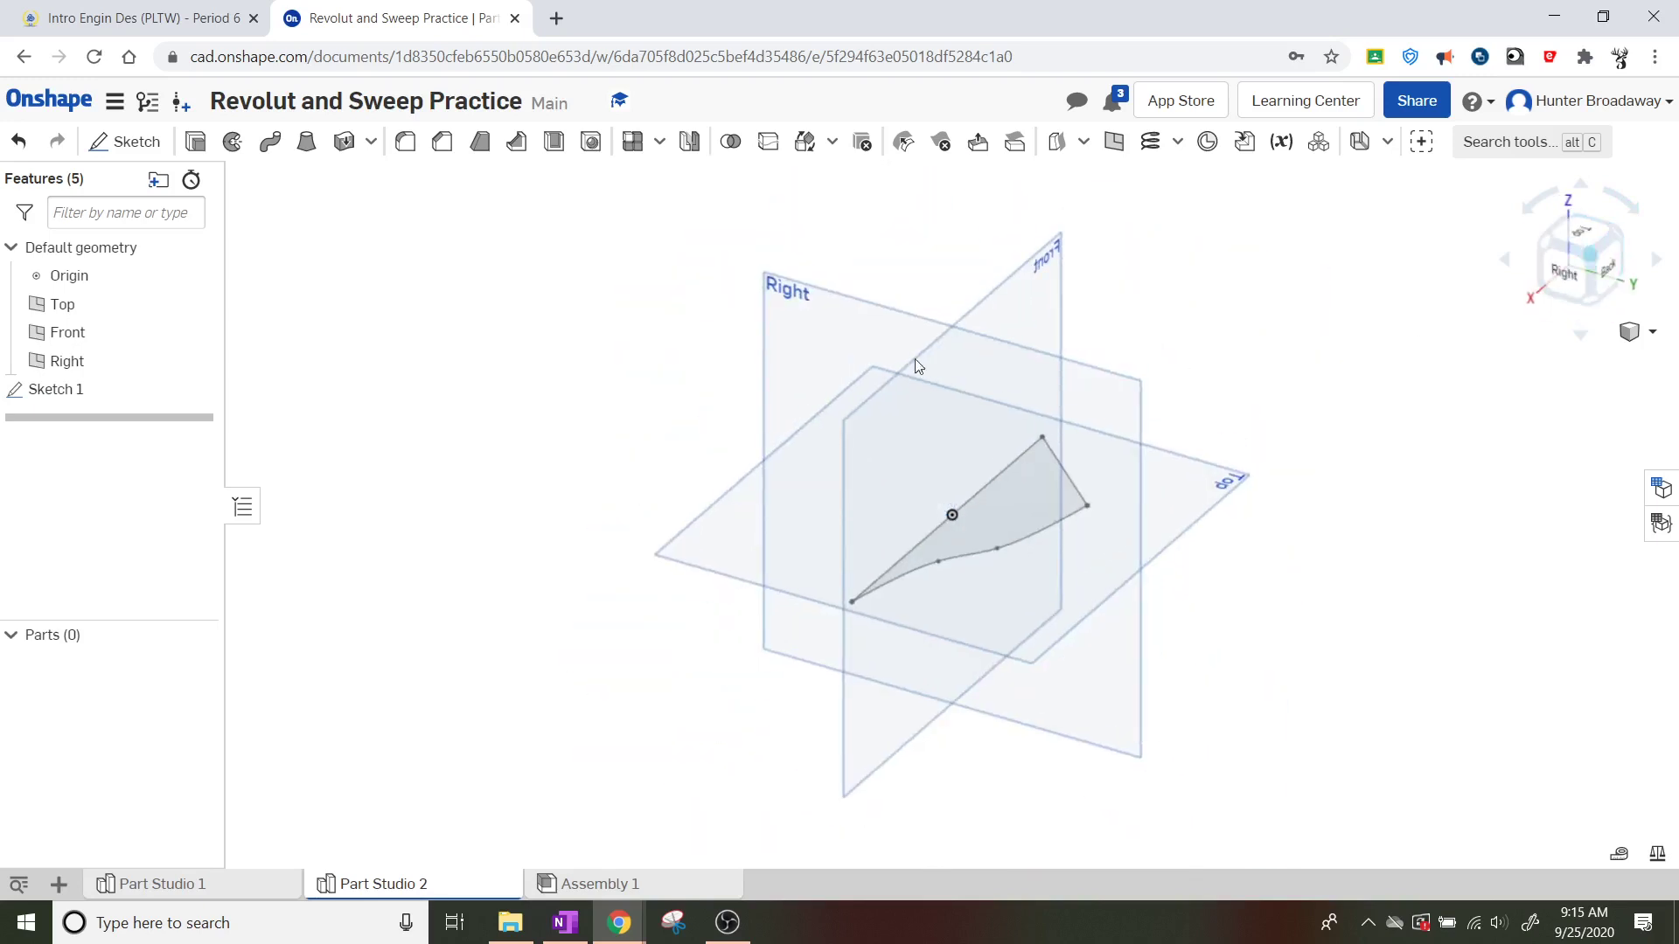
{"action": "left_click", "coordinate": [232, 142]}
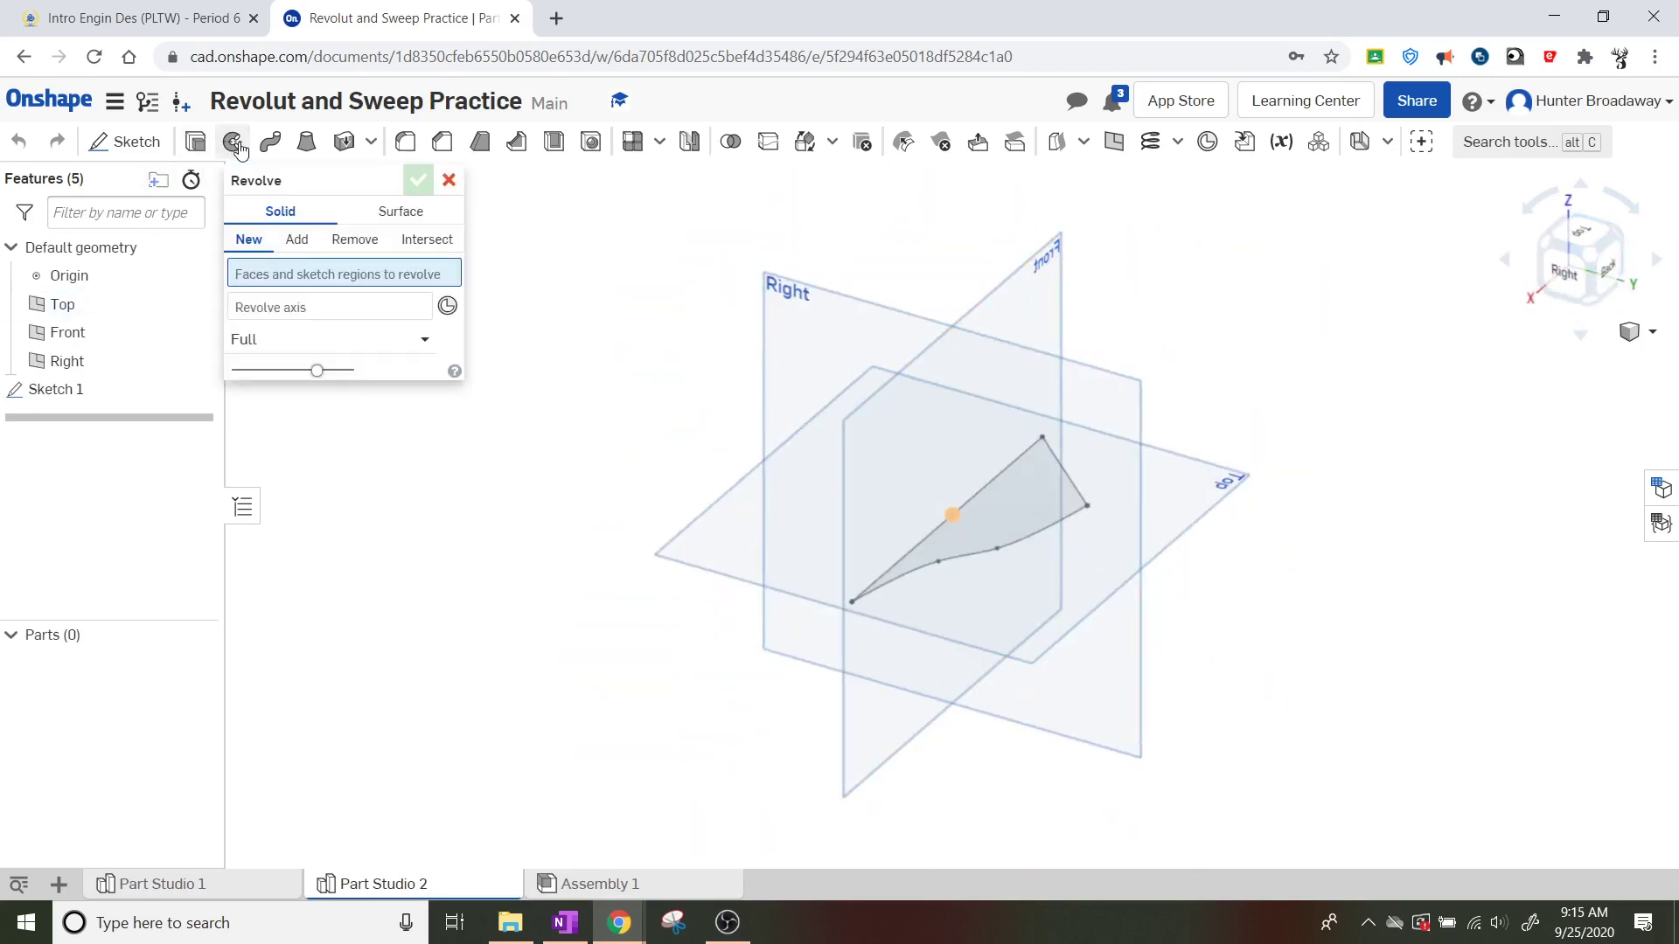
{"action": "left_click", "coordinate": [1077, 518]}
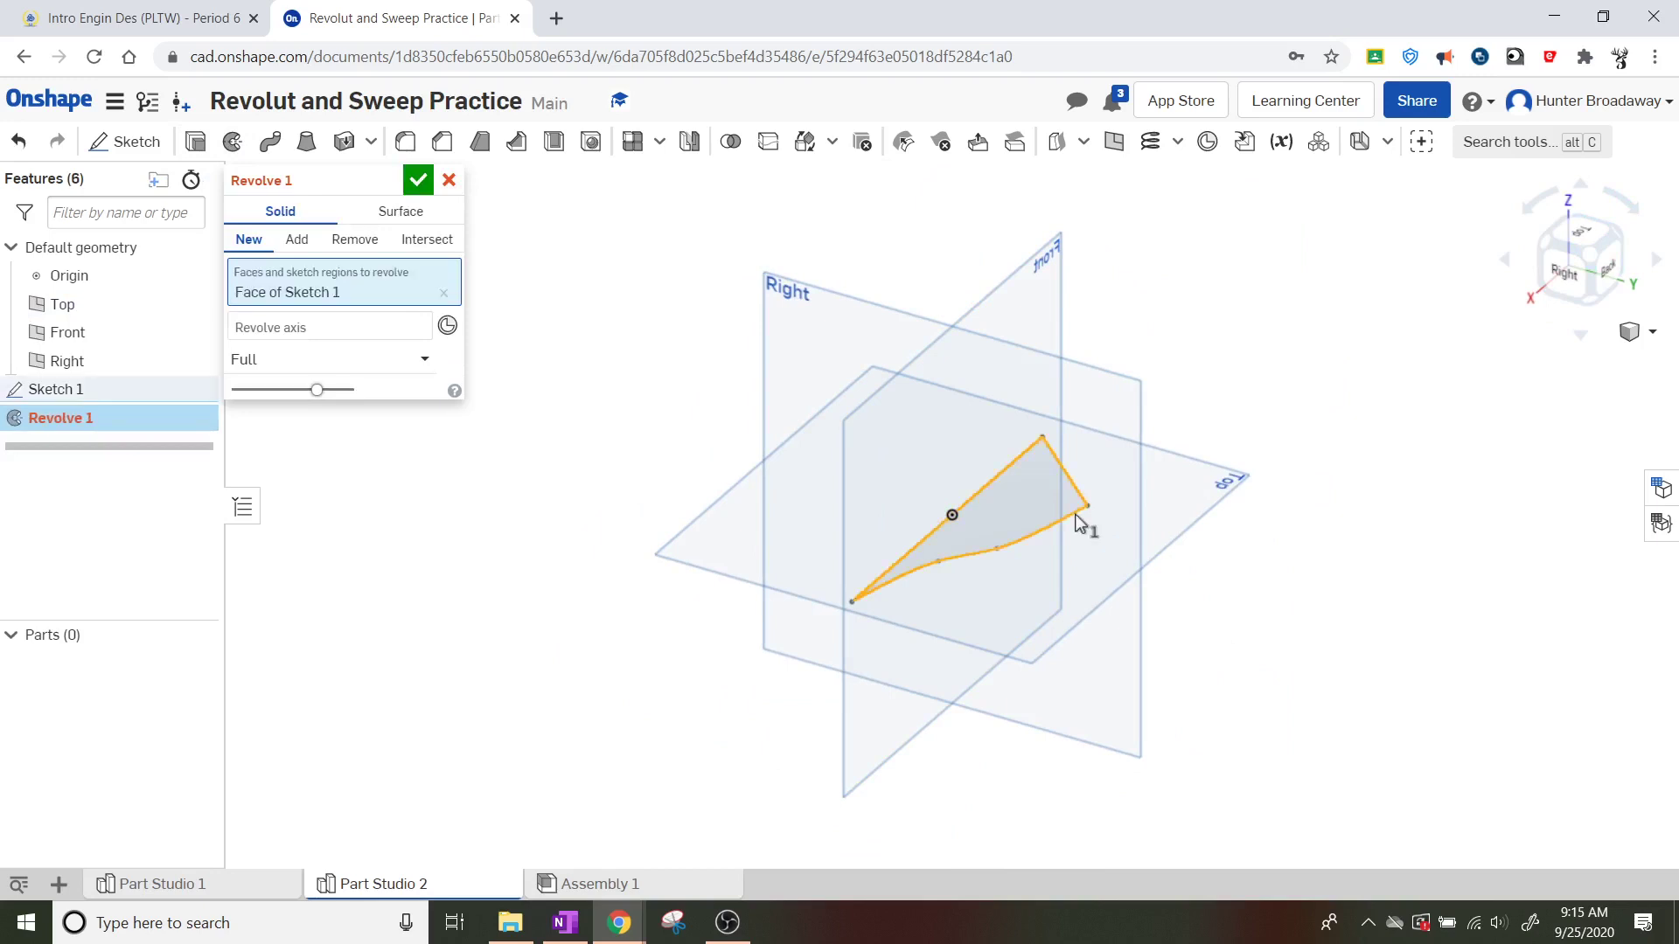
{"action": "left_click", "coordinate": [350, 341]}
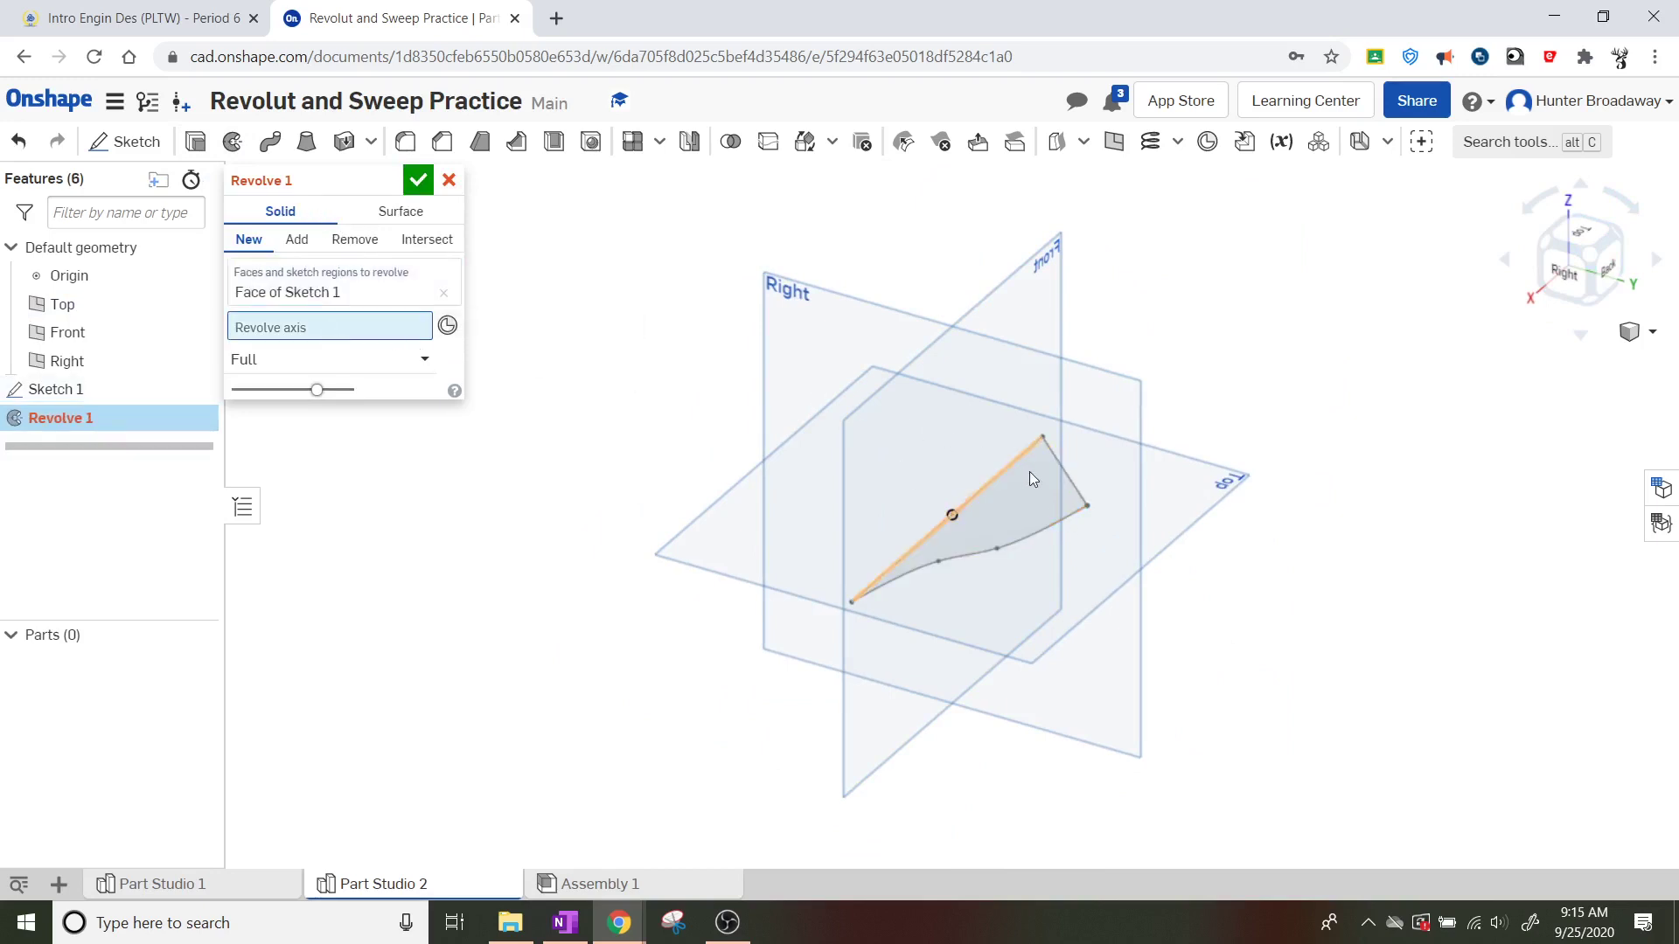
{"action": "left_click", "coordinate": [1004, 477]}
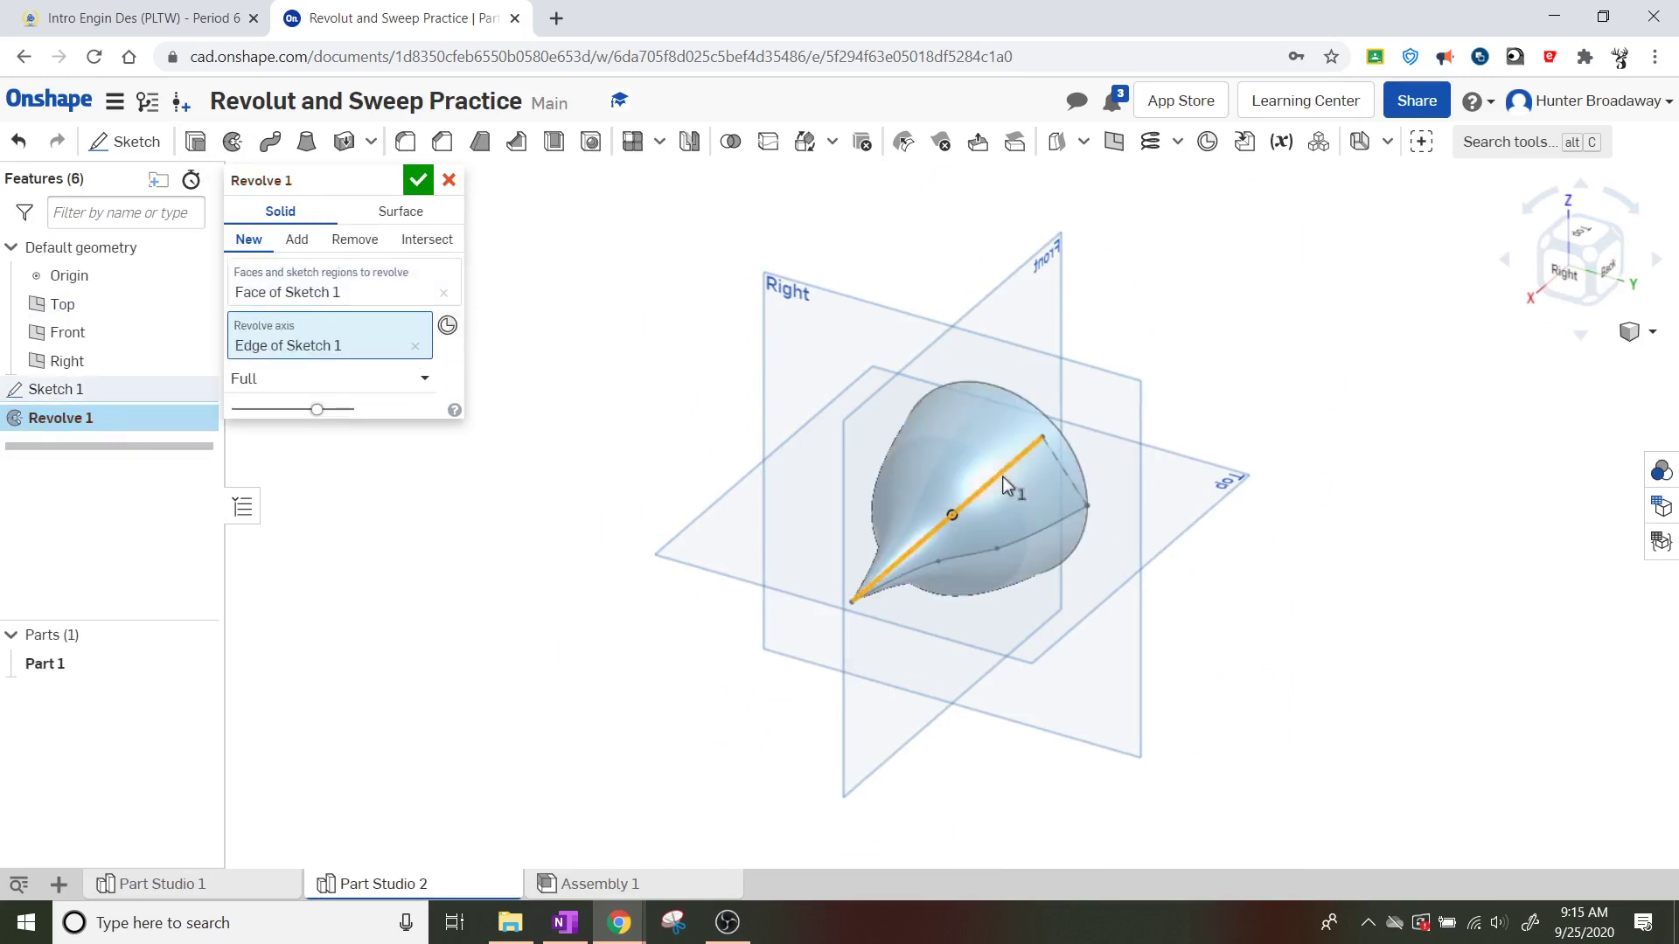
{"action": "left_click", "coordinate": [420, 187]}
Examine the revolved solid up close, from the front and from isometric viewpoints
{"action": "scroll", "coordinate": [1151, 484], "scroll_direction": "up", "scroll_amount": 2}
{"action": "scroll", "coordinate": [892, 521], "scroll_direction": "up", "scroll_amount": 2}
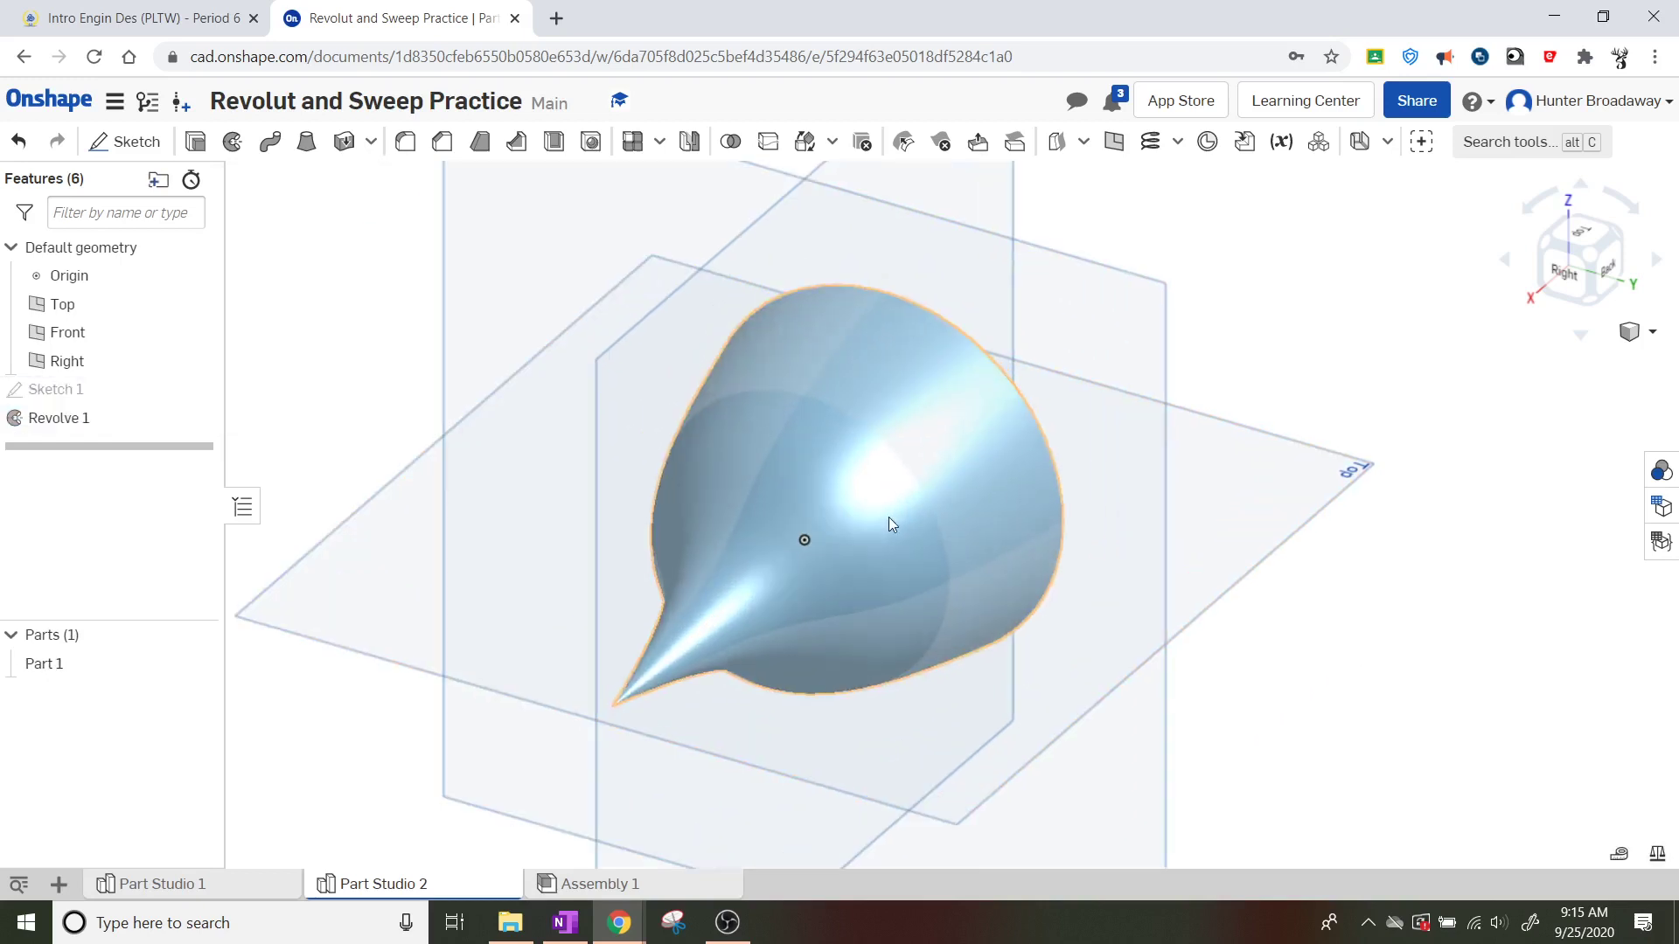
{"action": "scroll", "coordinate": [889, 506], "scroll_direction": "down", "scroll_amount": 1}
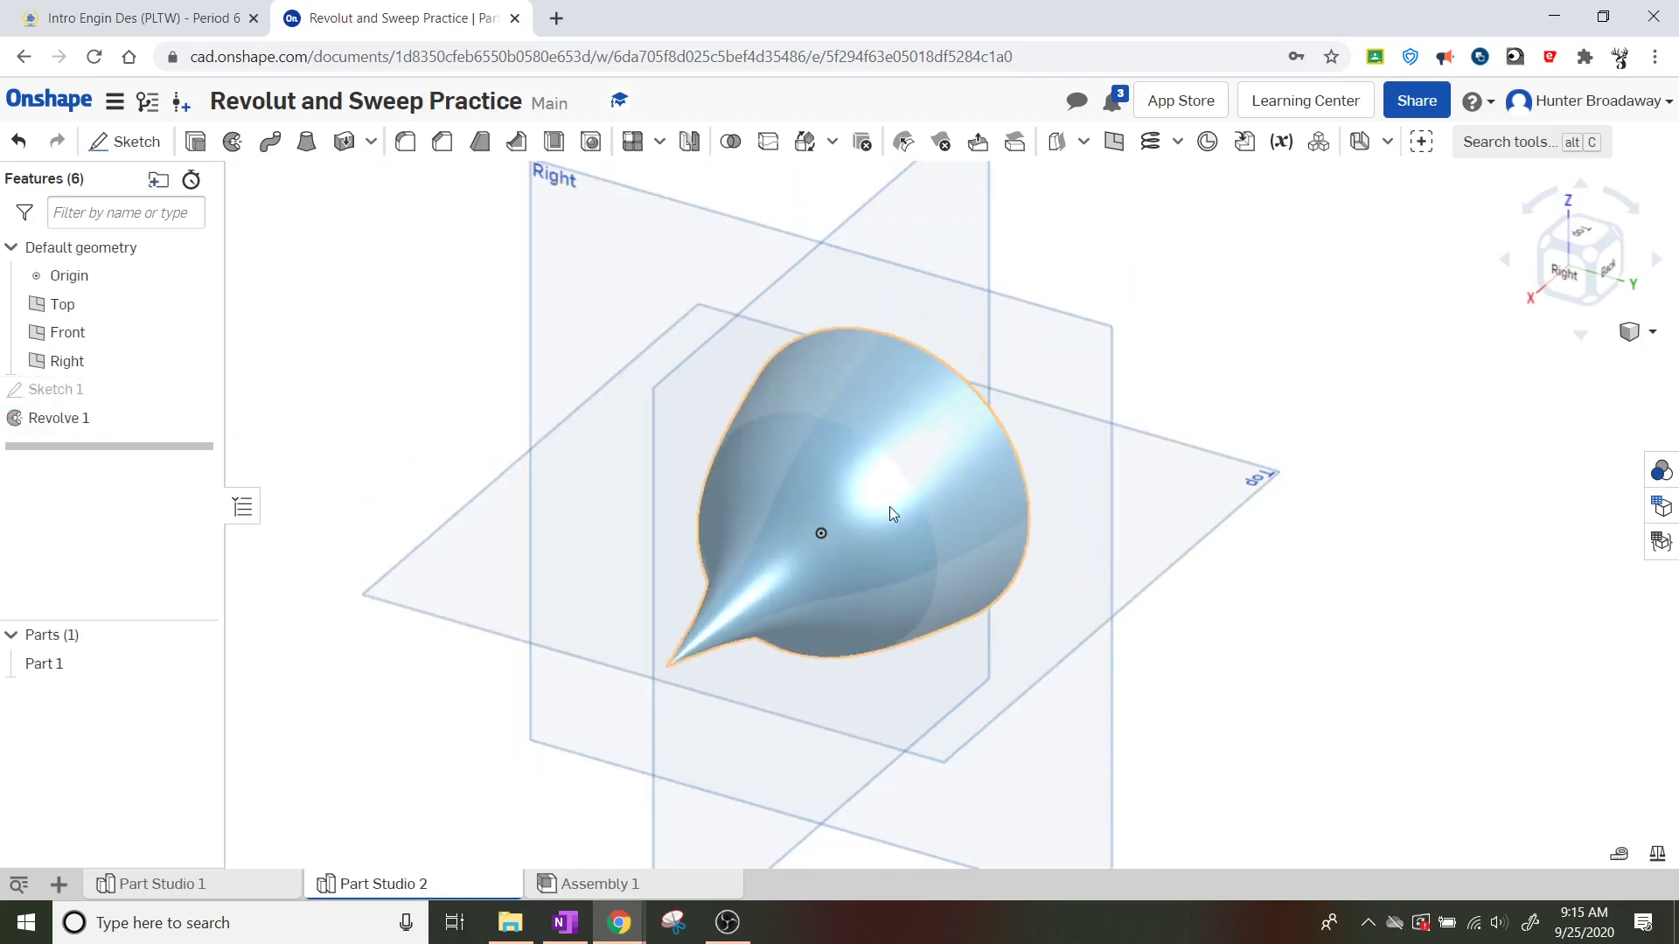
{"action": "left_click", "coordinate": [1552, 251]}
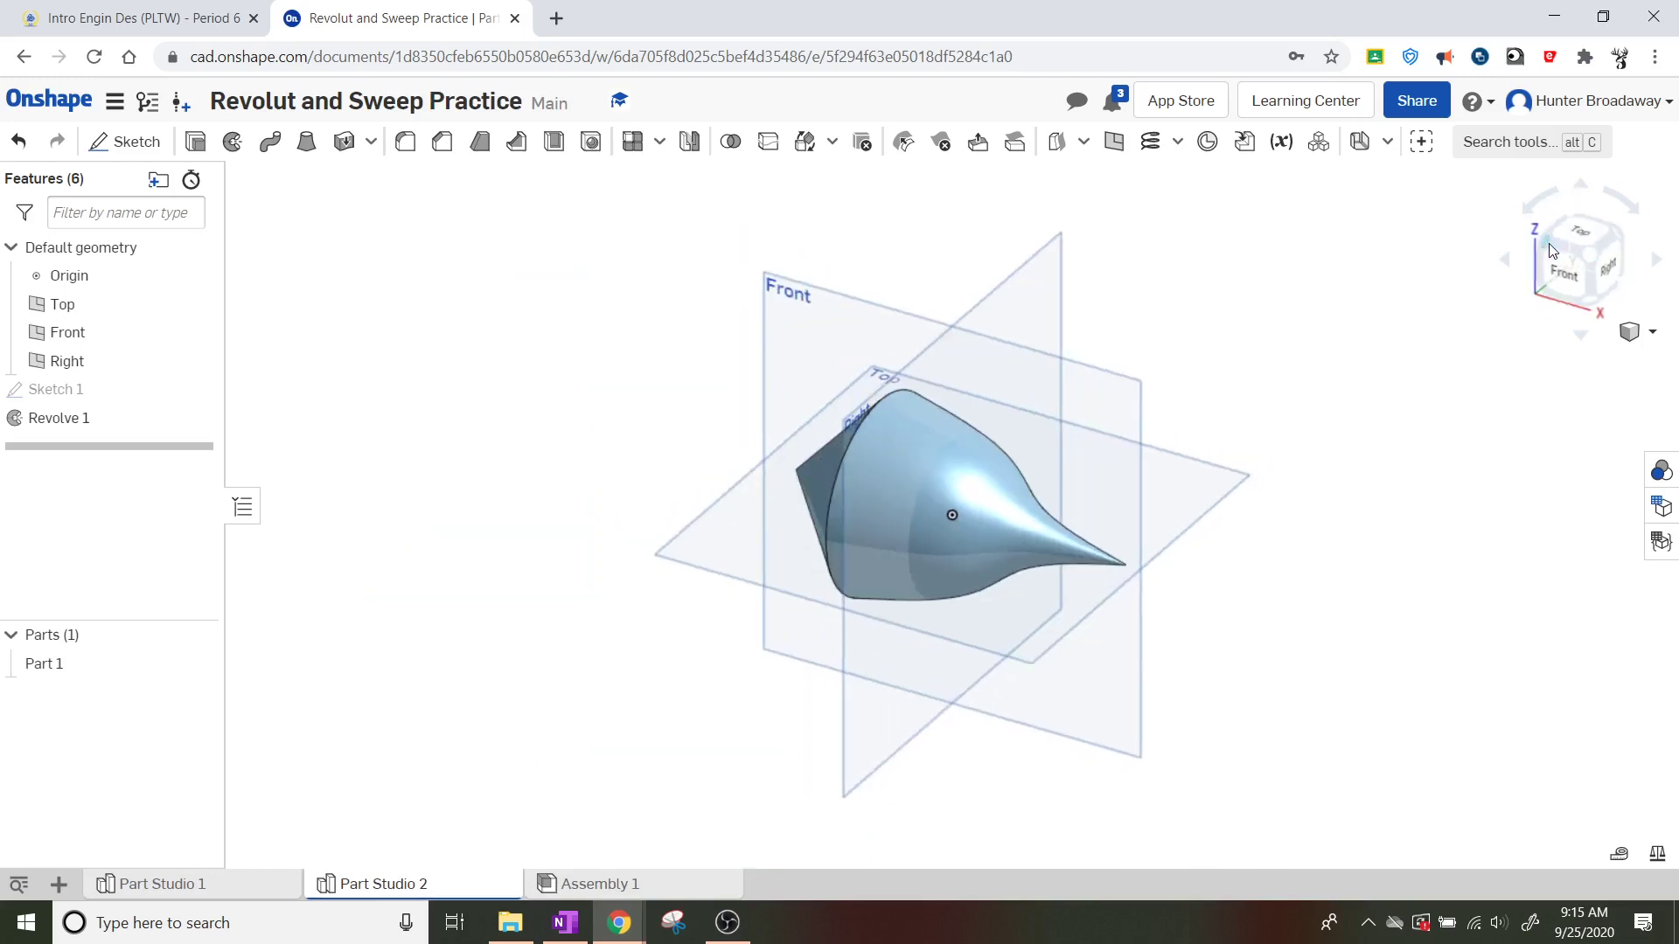
{"action": "left_click", "coordinate": [1581, 271]}
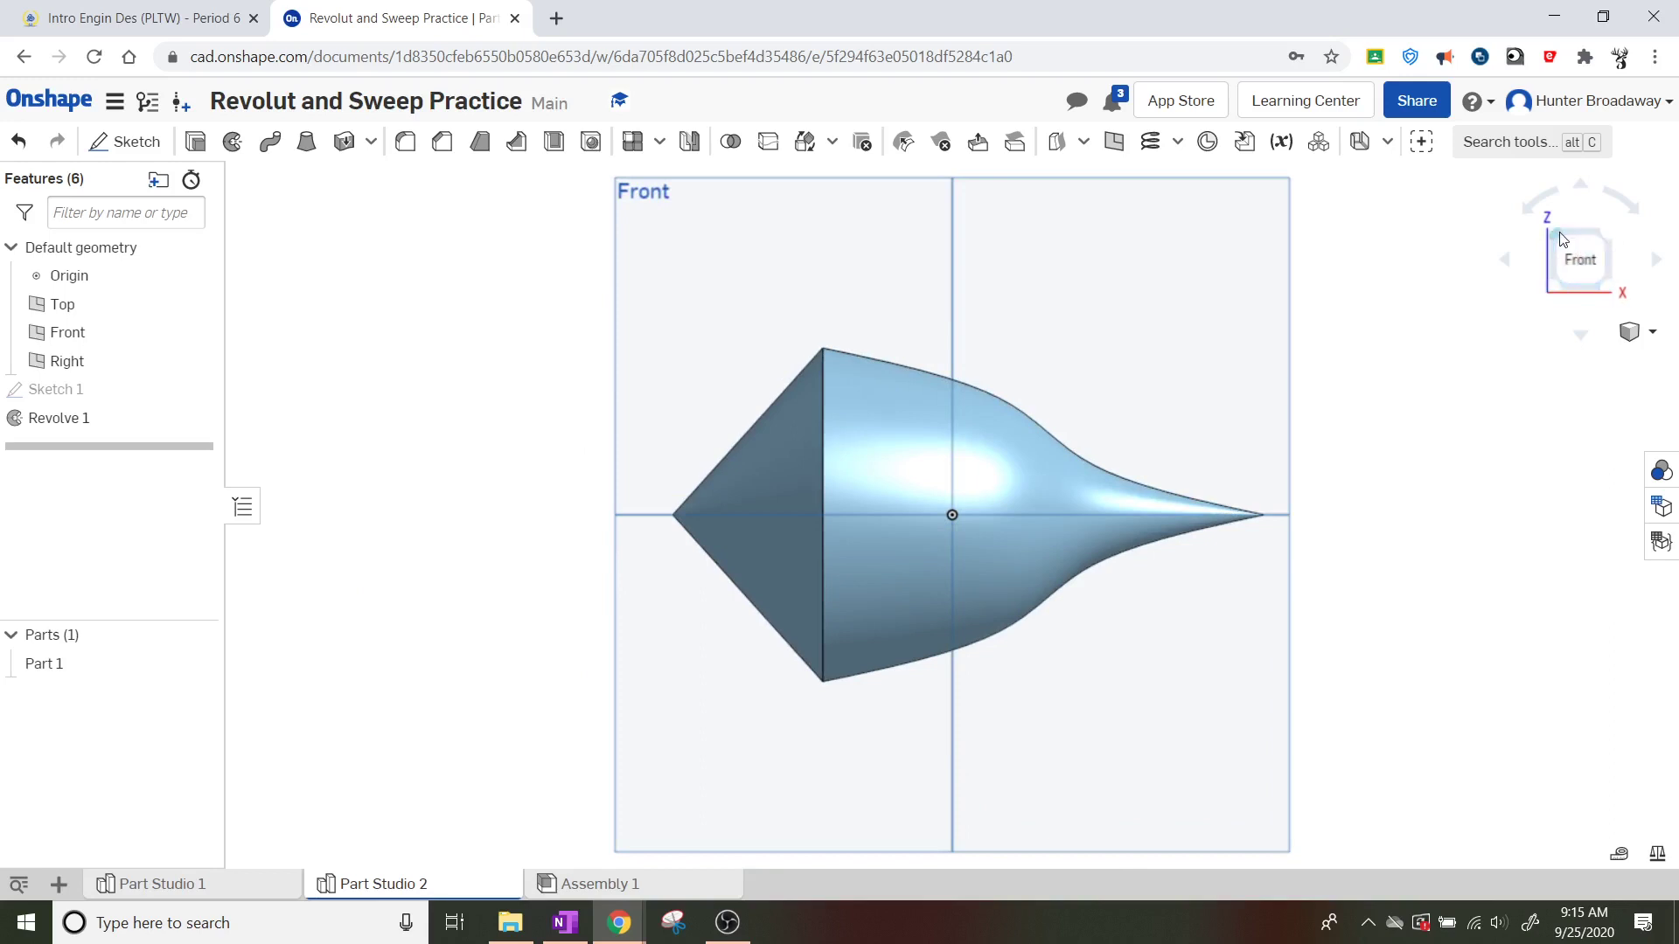
{"action": "left_click", "coordinate": [1562, 234]}
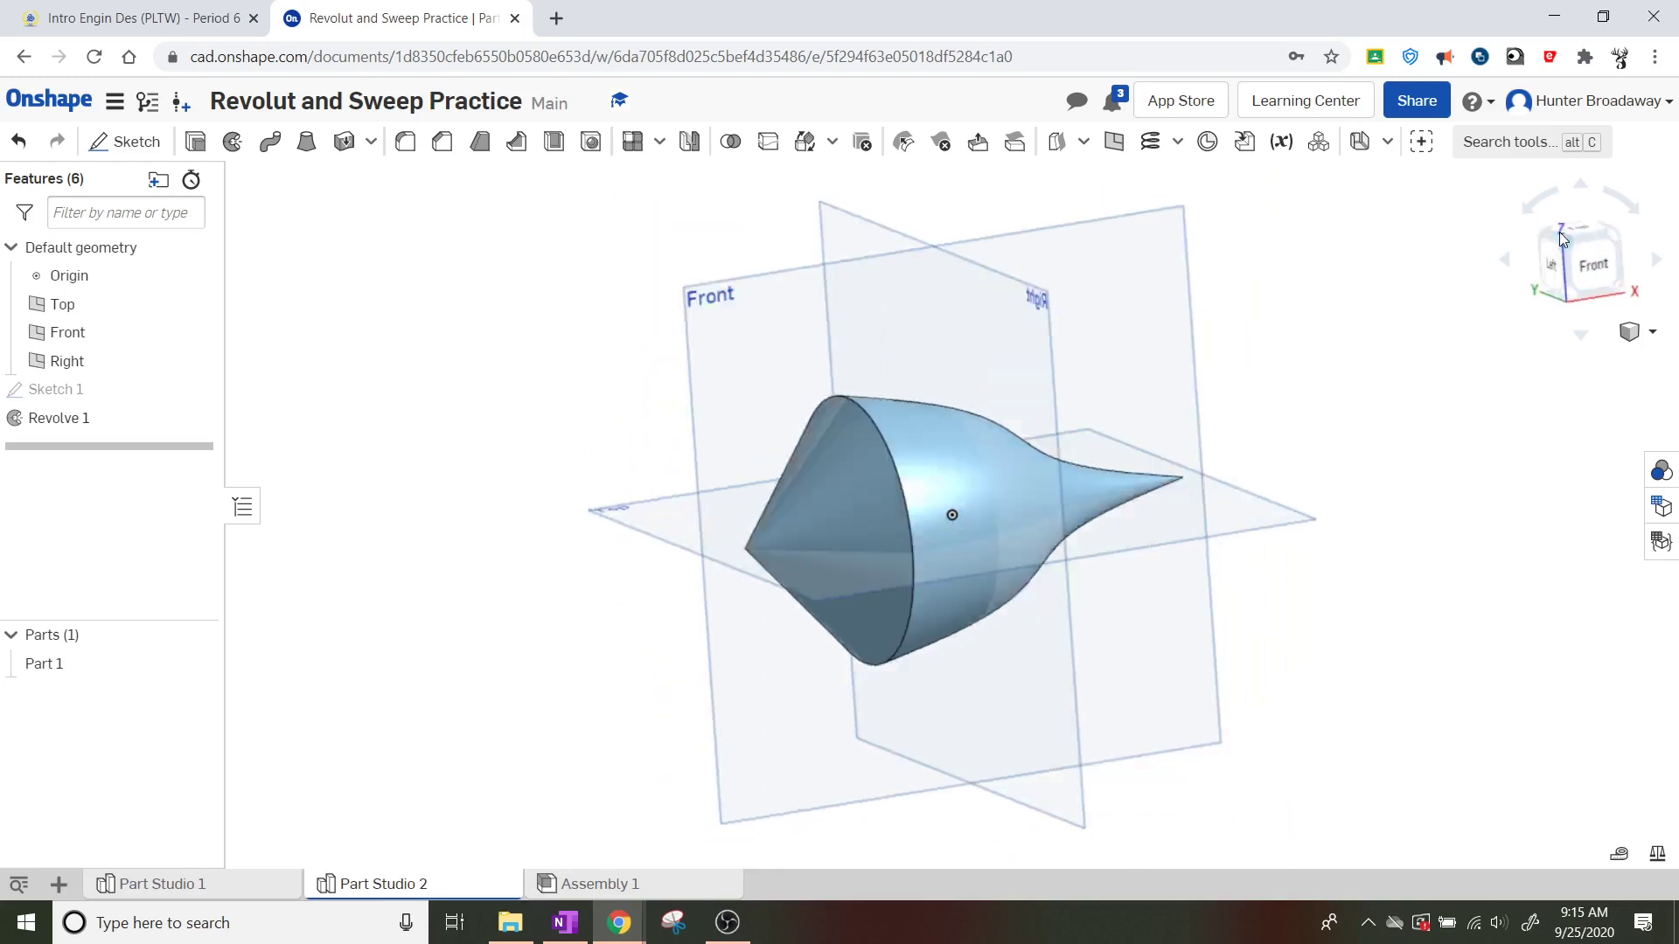
{"action": "left_click", "coordinate": [1613, 233]}
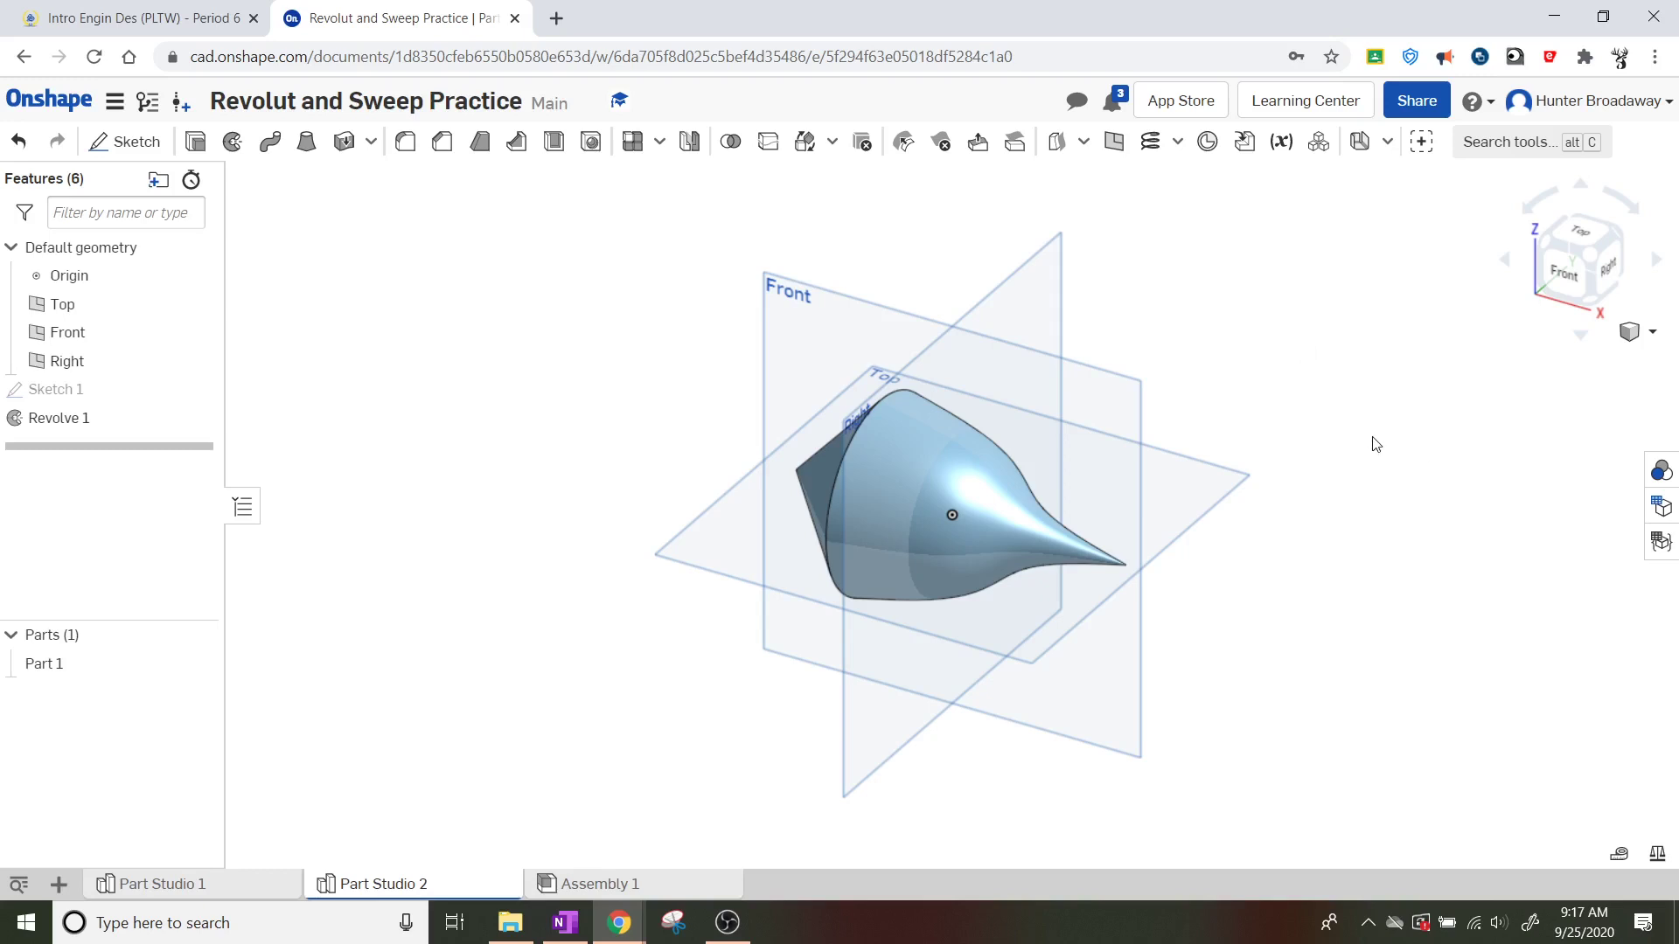
Create a third part studio in the document and face its Front plane
{"action": "left_click", "coordinate": [59, 884]}
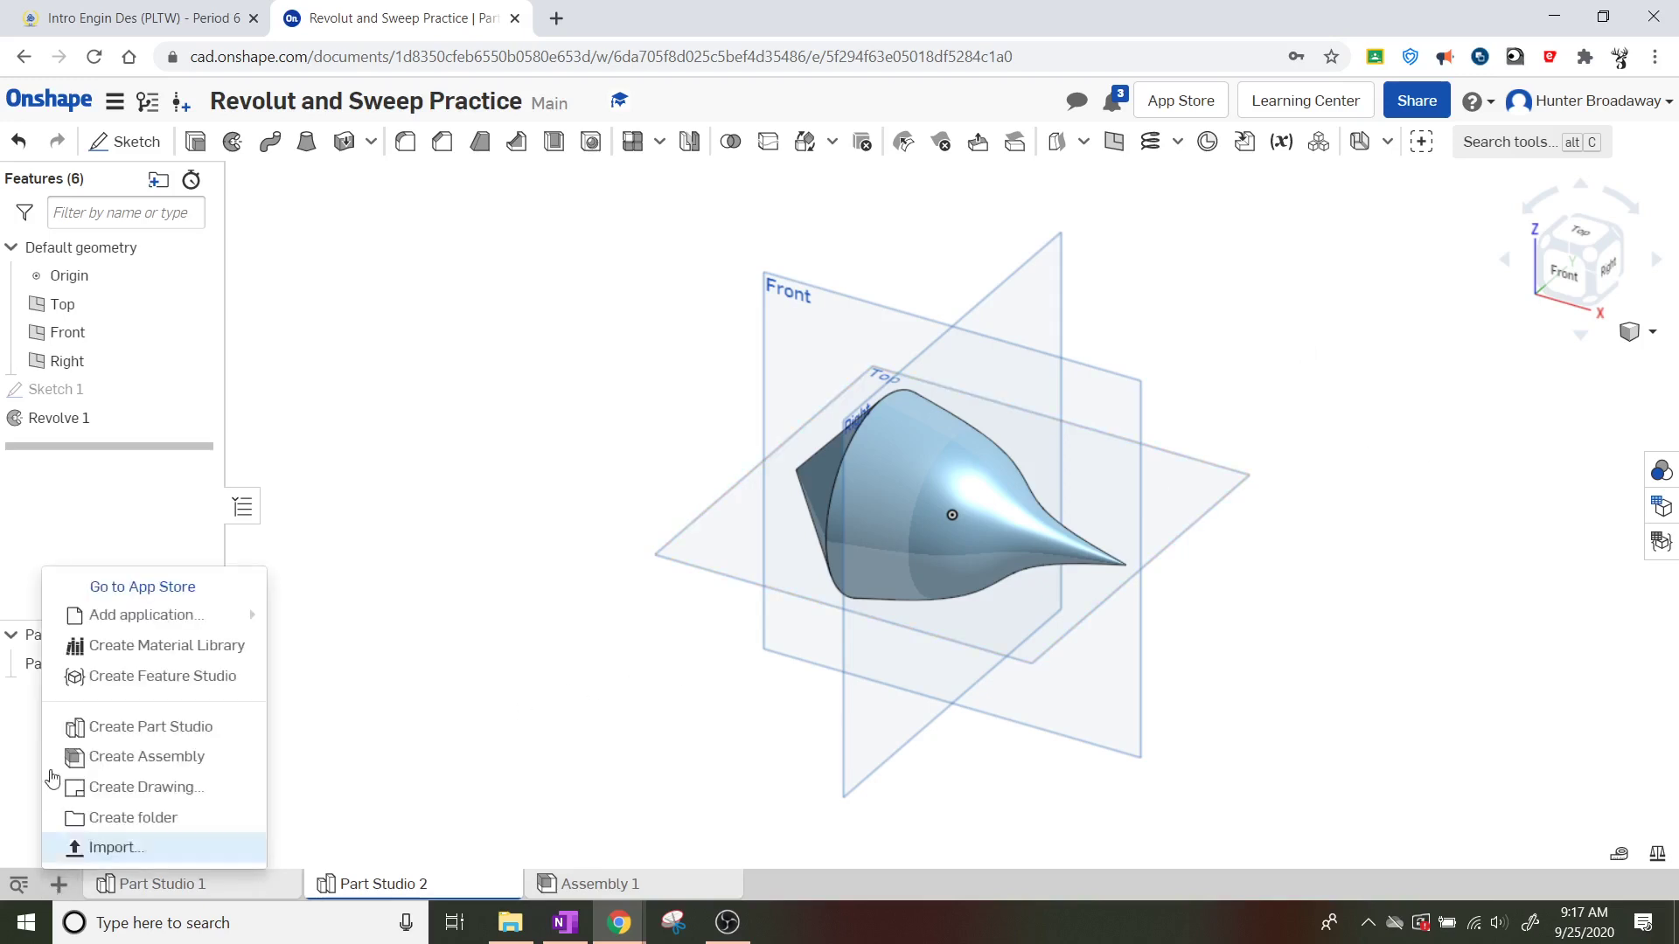
{"action": "left_click", "coordinate": [131, 727]}
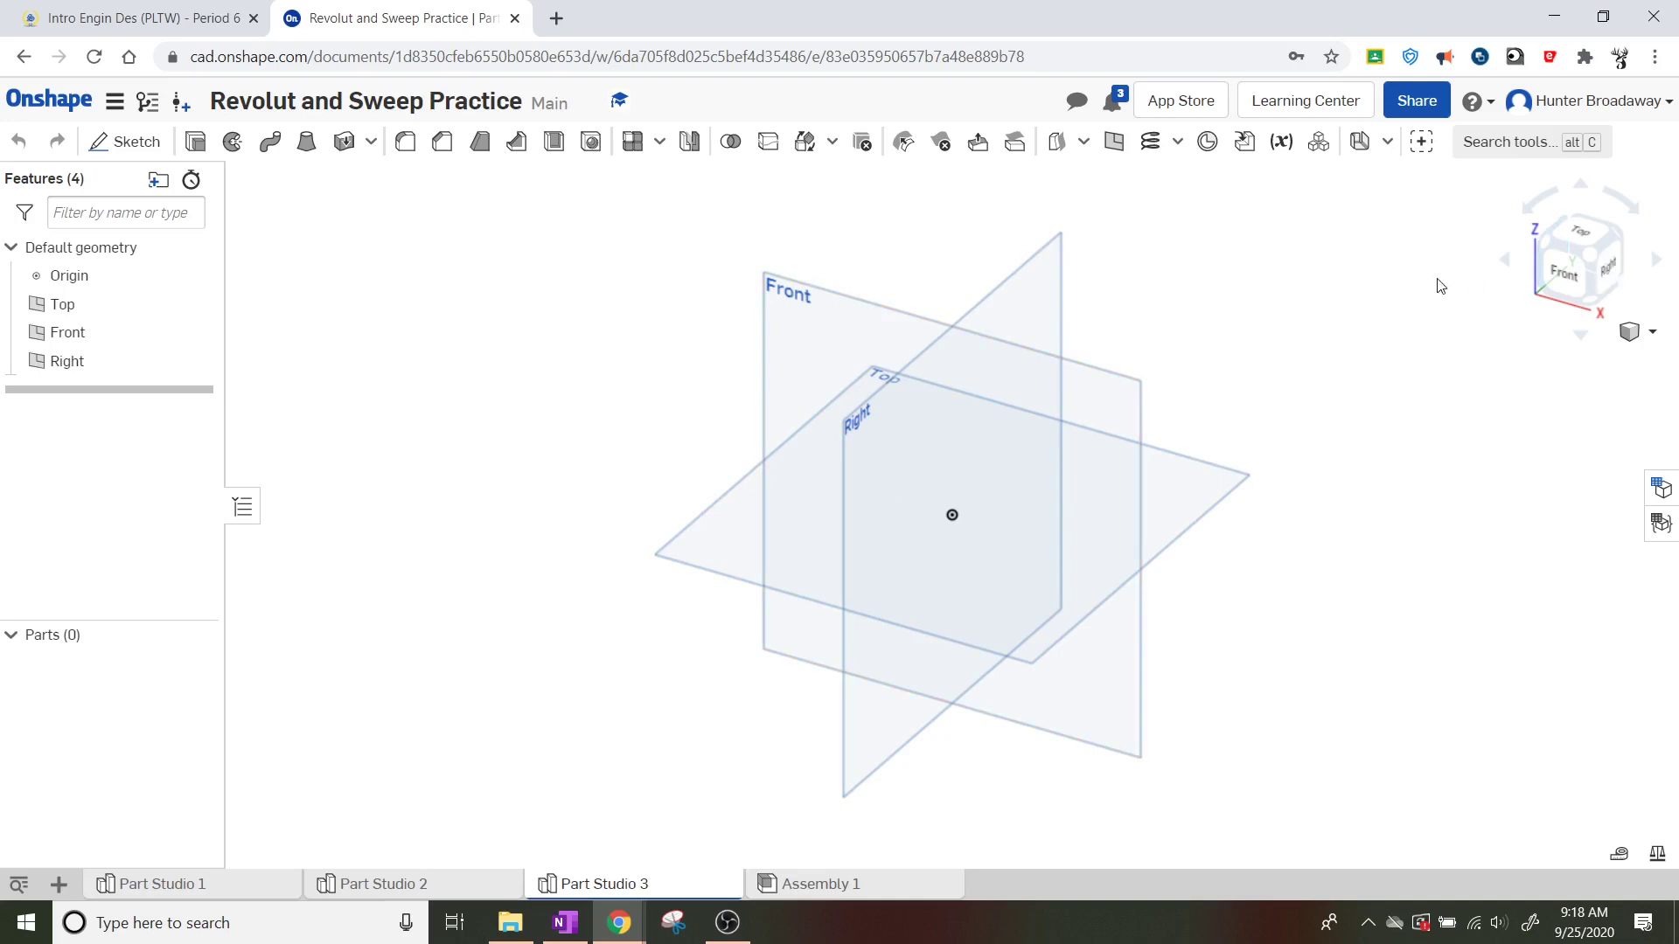
{"action": "left_click", "coordinate": [1565, 266]}
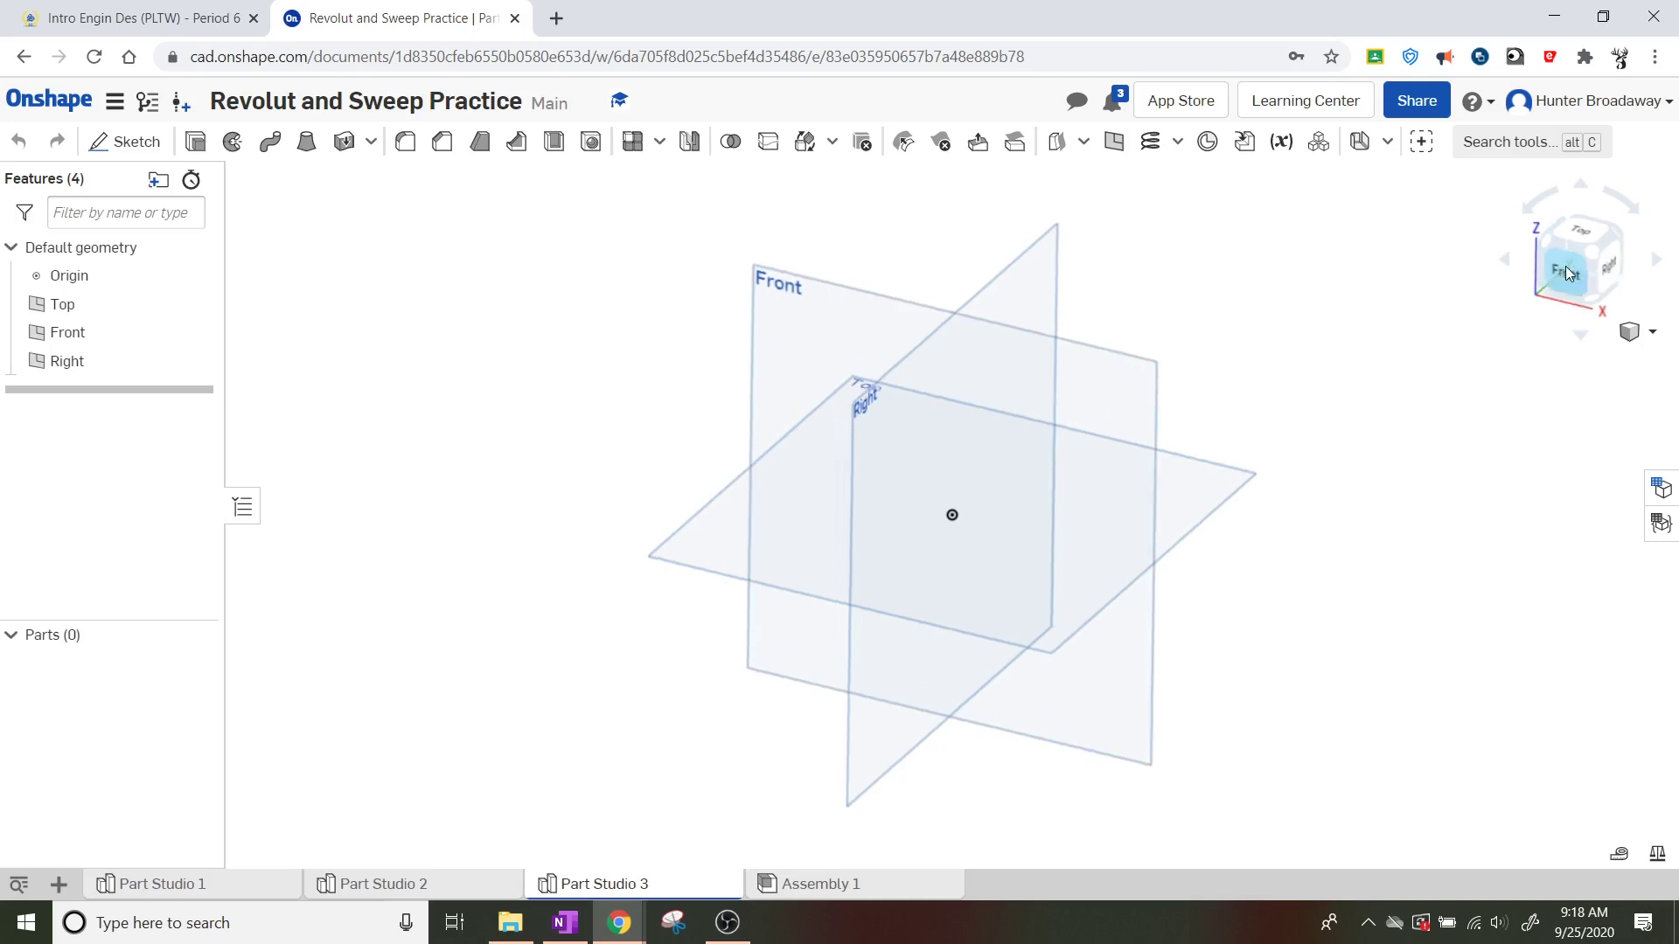
{"action": "scroll", "coordinate": [1277, 392], "scroll_direction": "up", "scroll_amount": 2}
{"action": "scroll", "coordinate": [1272, 385], "scroll_direction": "down", "scroll_amount": 3}
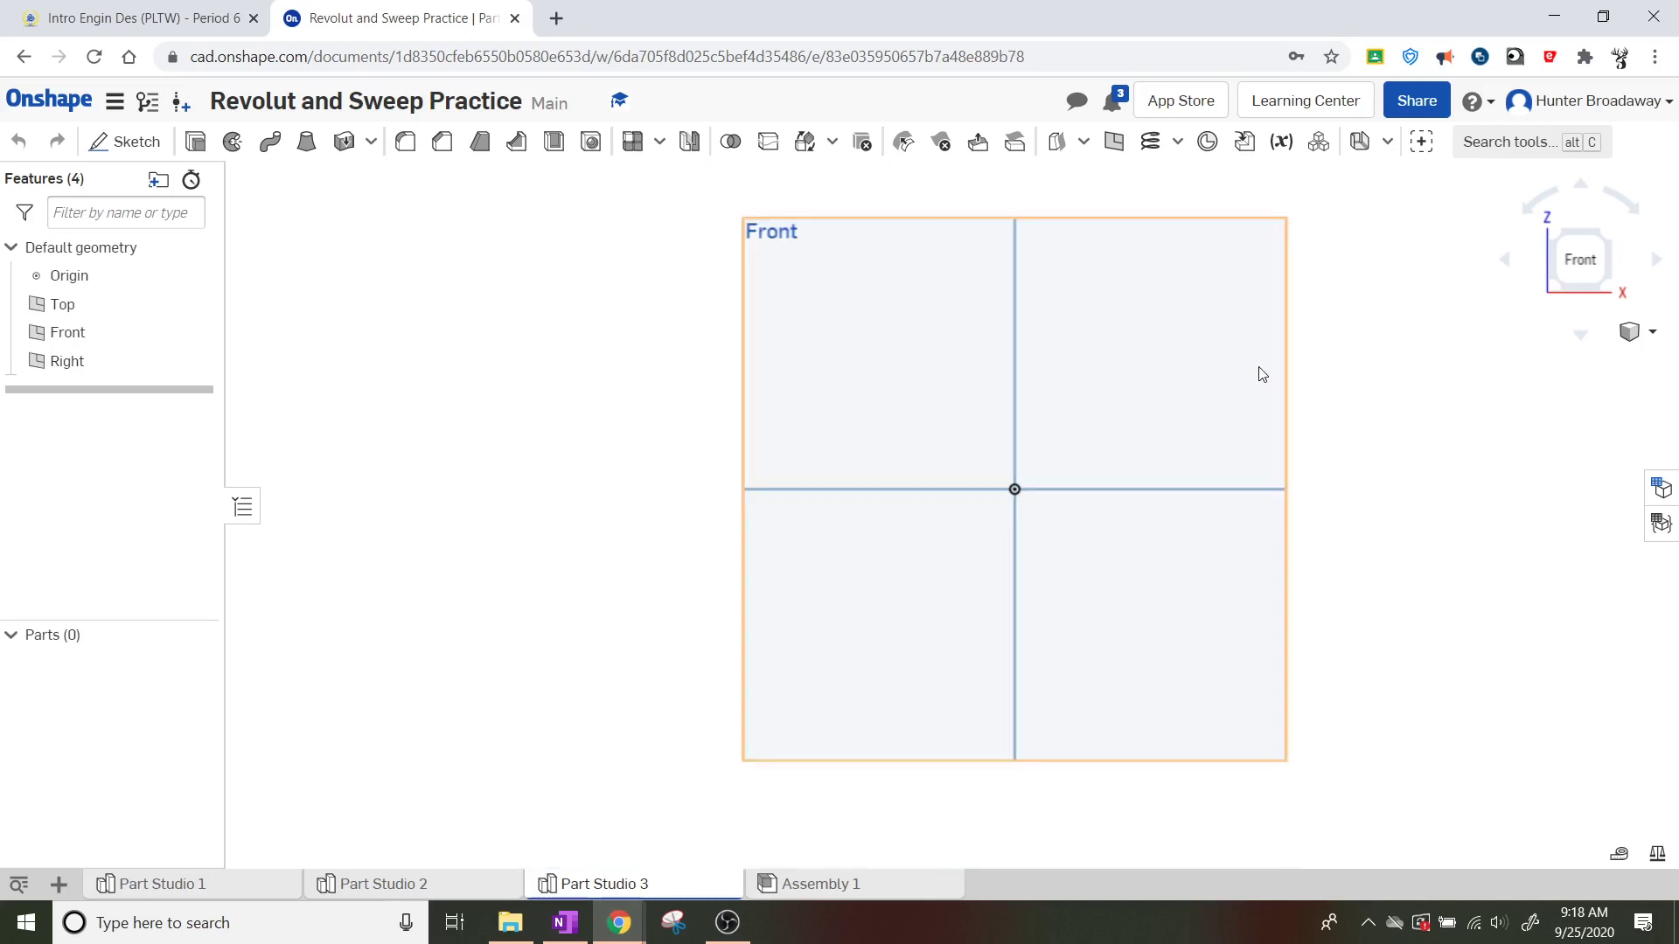
Sketch an S-shaped spline through five points on the Front plane, starting on the horizontal axis beside the origin and winding upward
{"action": "scroll", "coordinate": [1228, 258], "scroll_direction": "up", "scroll_amount": 2}
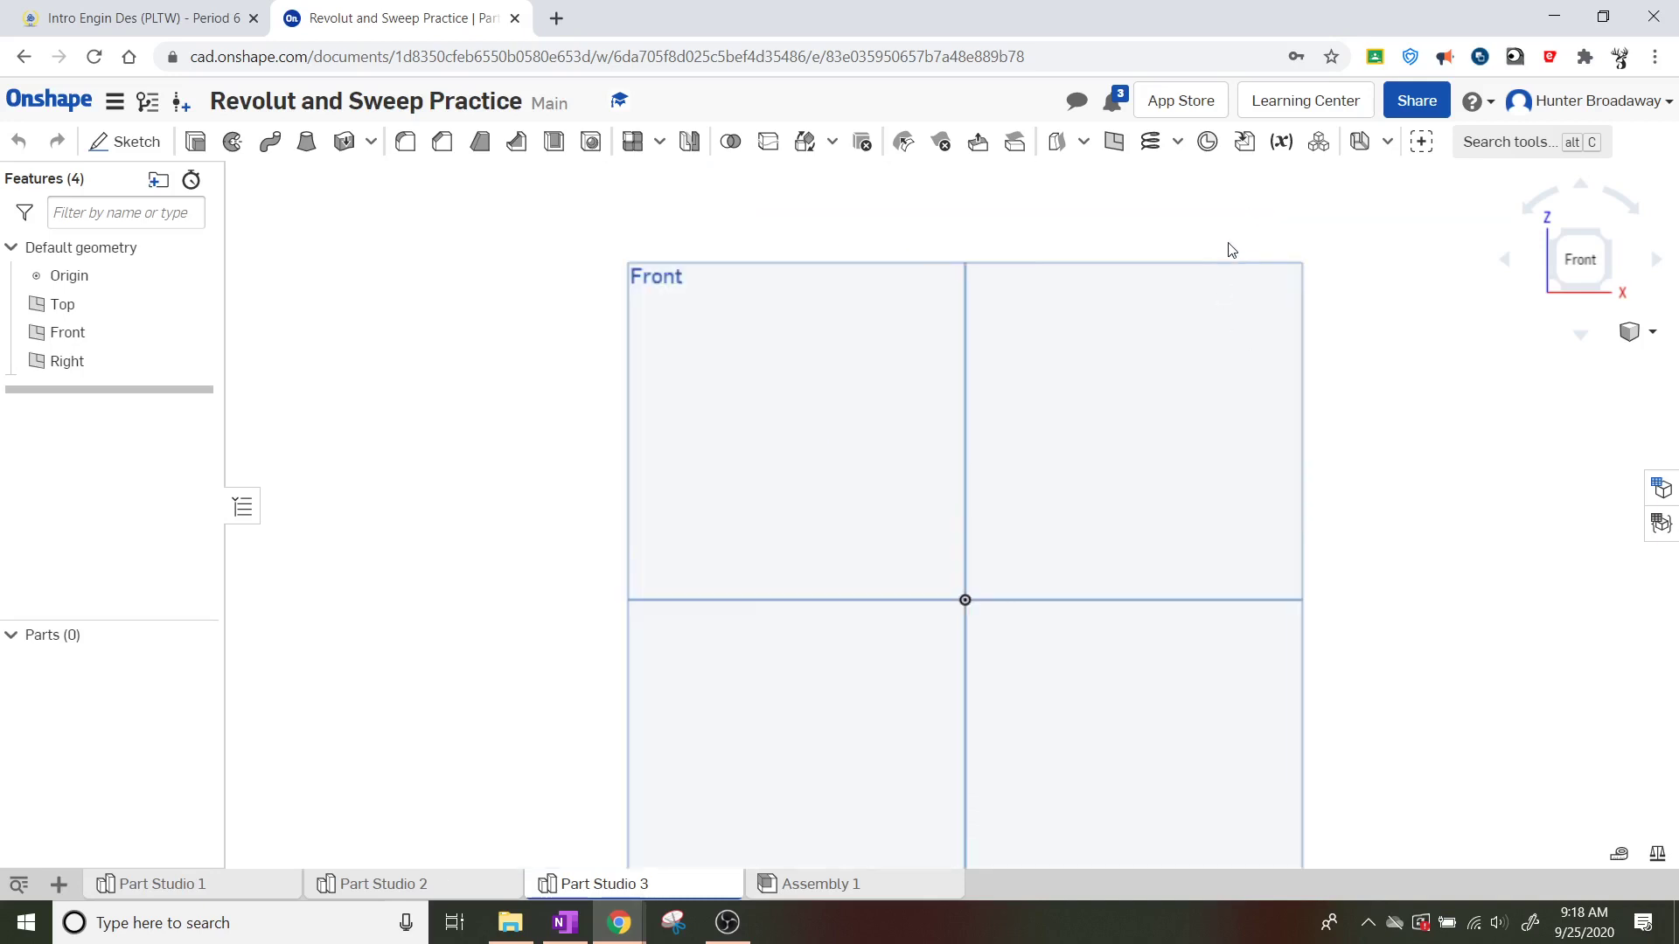
{"action": "left_click", "coordinate": [133, 145]}
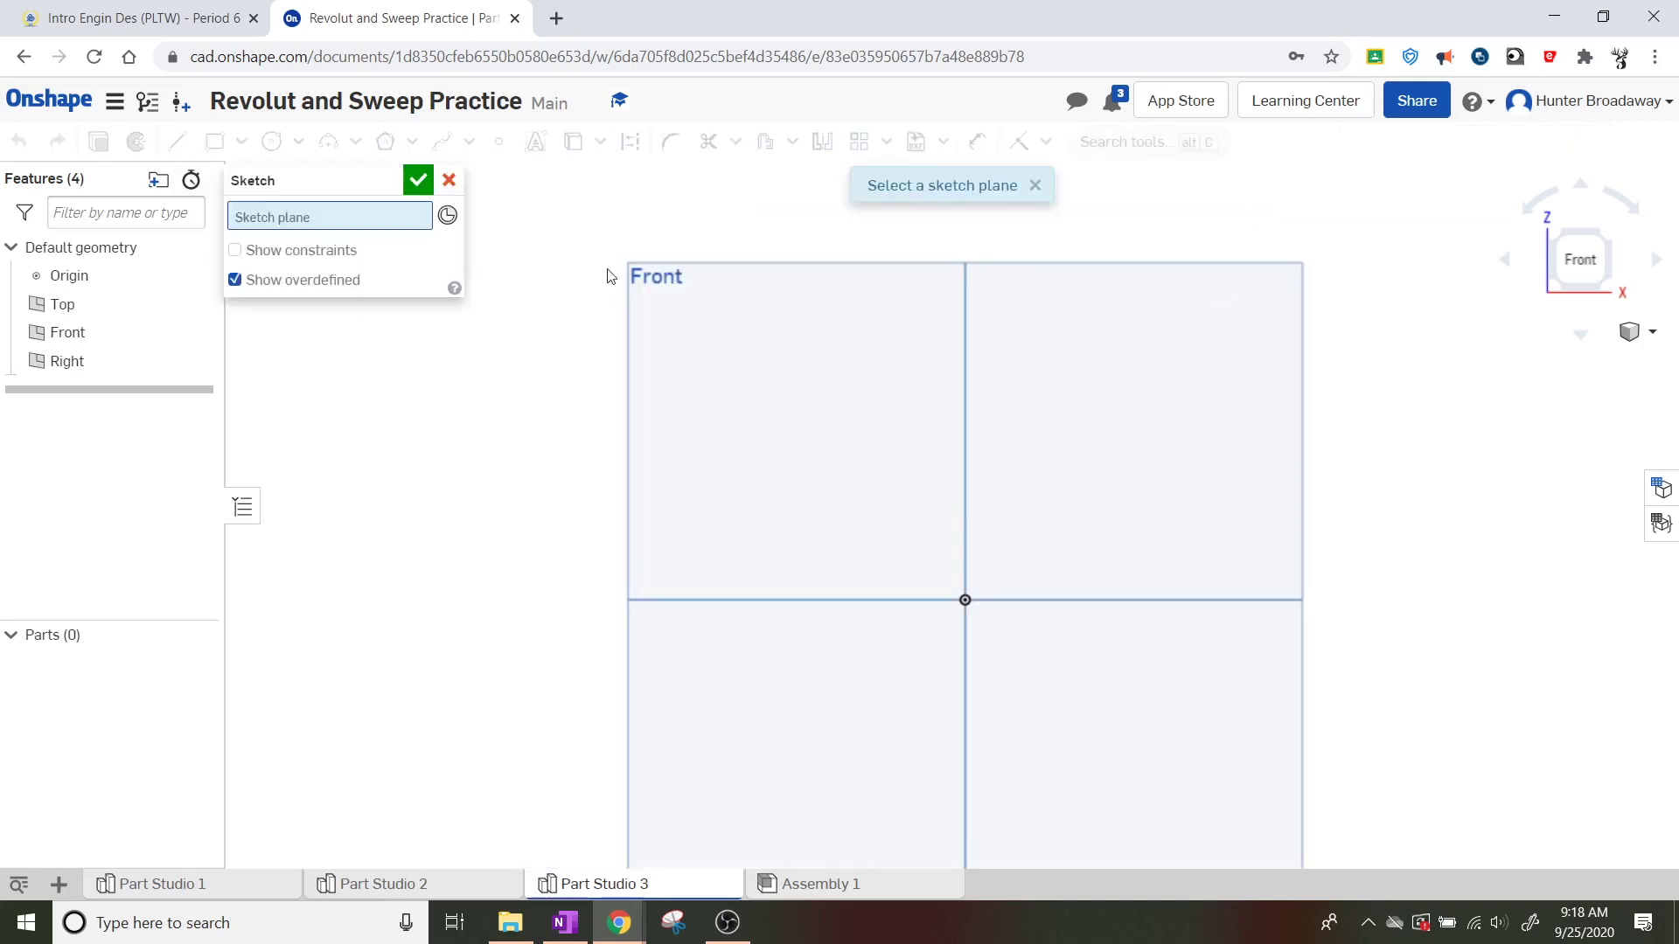
{"action": "left_click", "coordinate": [670, 268]}
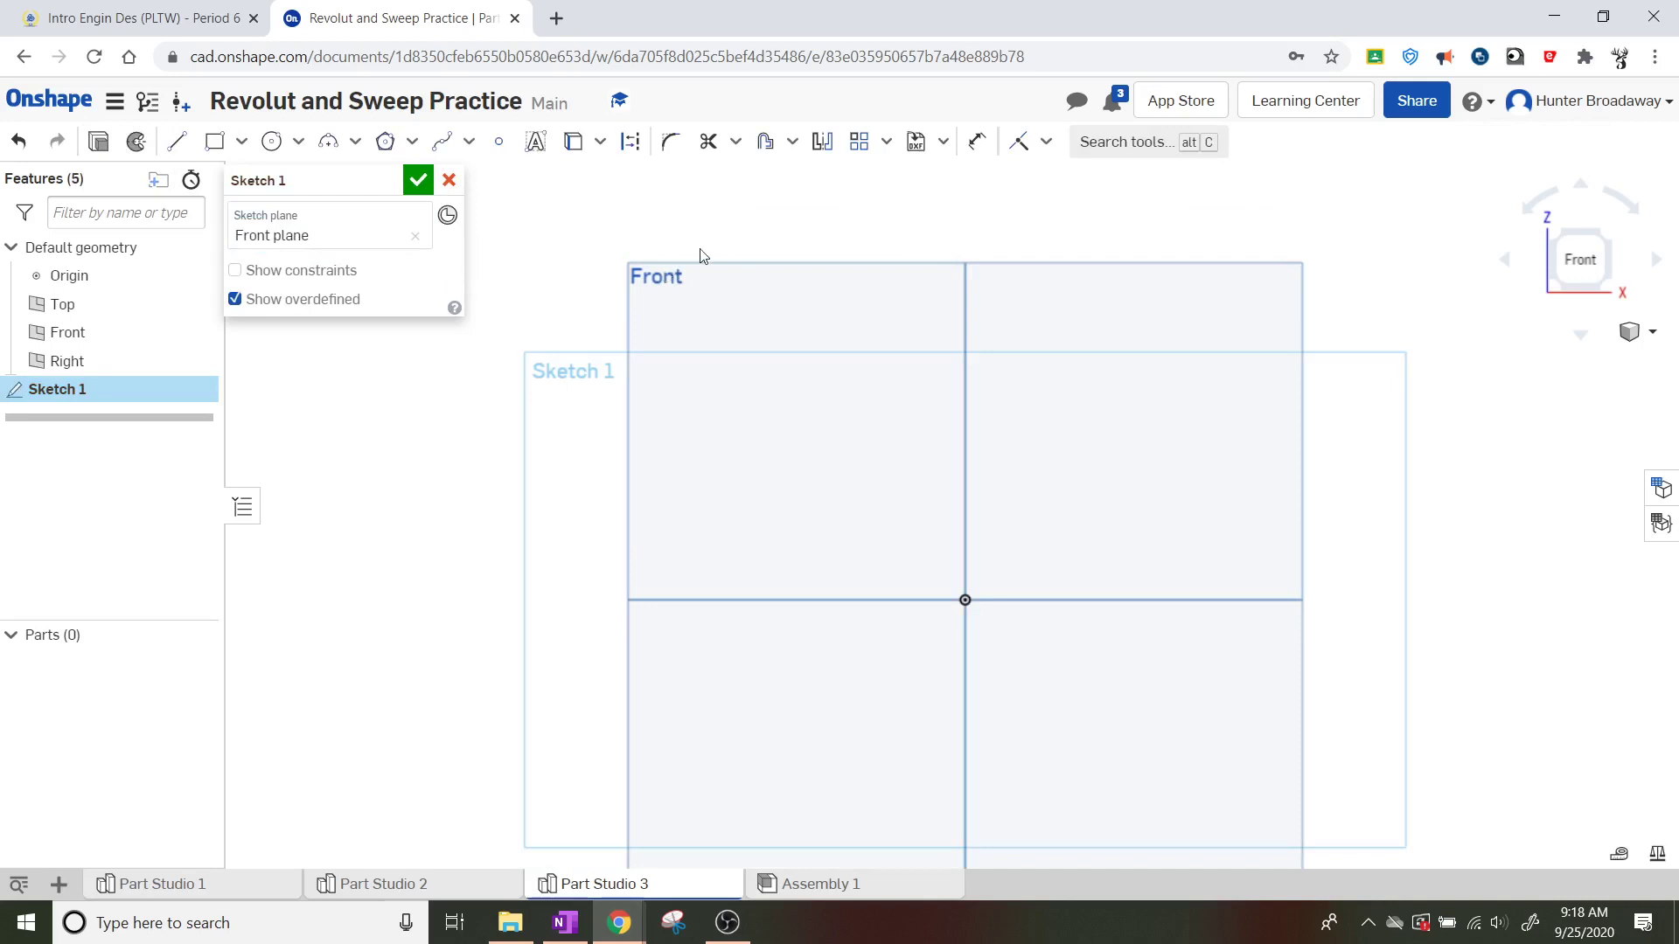
{"action": "left_click", "coordinate": [471, 144]}
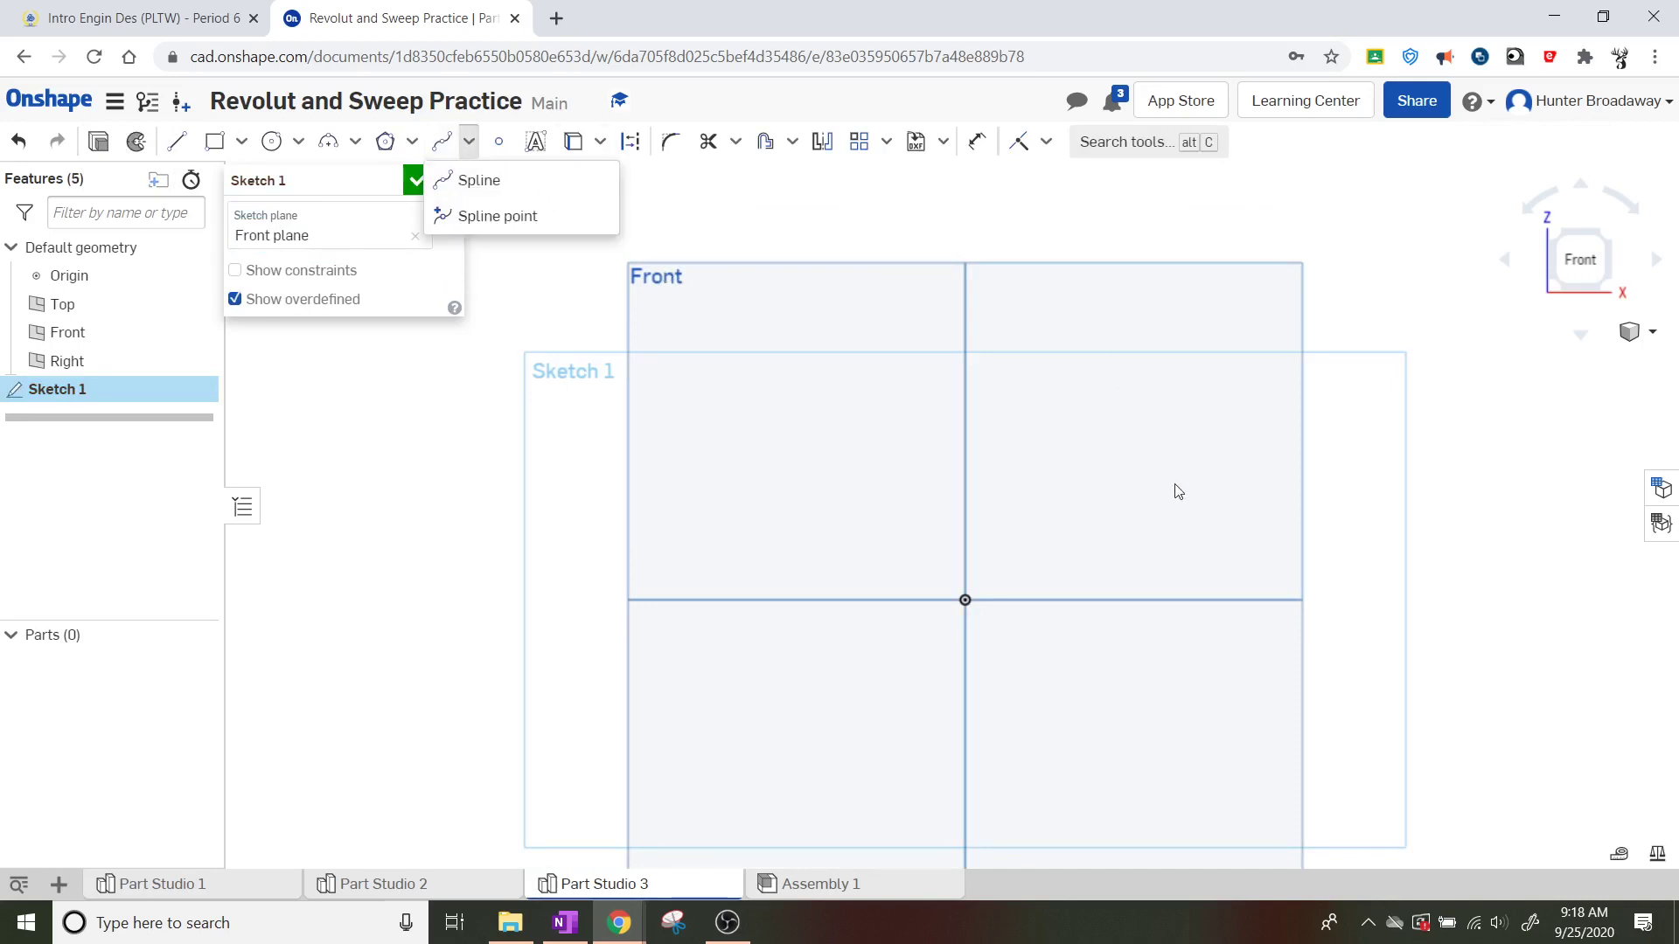
{"action": "left_click", "coordinate": [485, 193]}
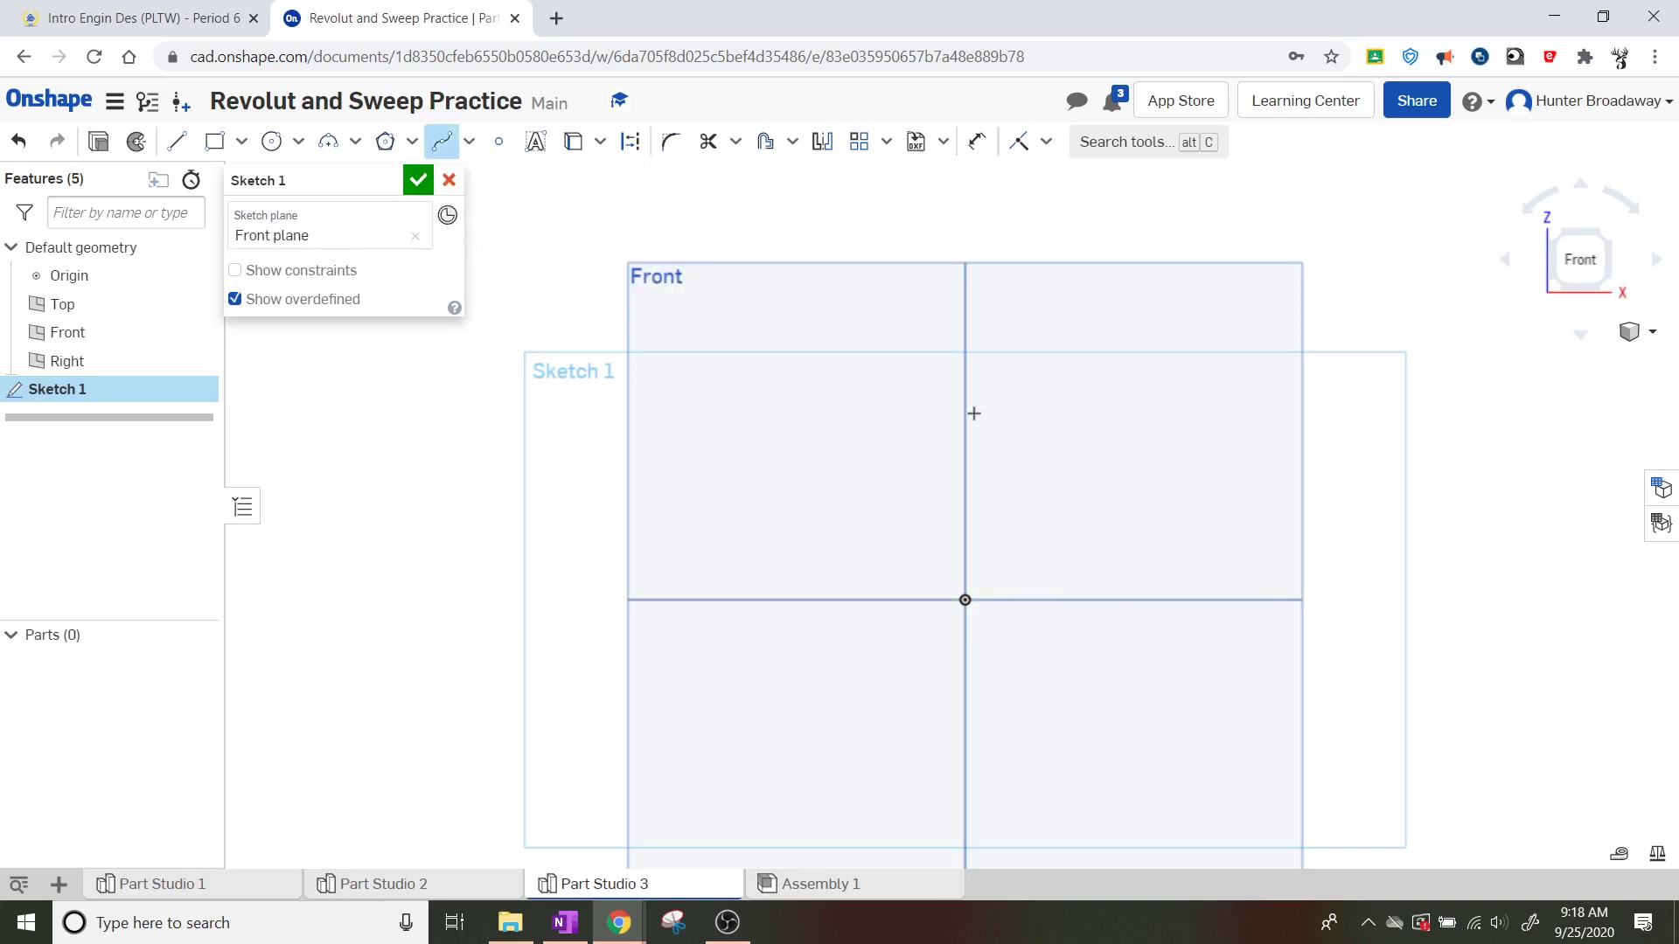
{"action": "left_click", "coordinate": [1150, 599]}
{"action": "left_click", "coordinate": [1224, 482]}
{"action": "left_click", "coordinate": [1097, 354]}
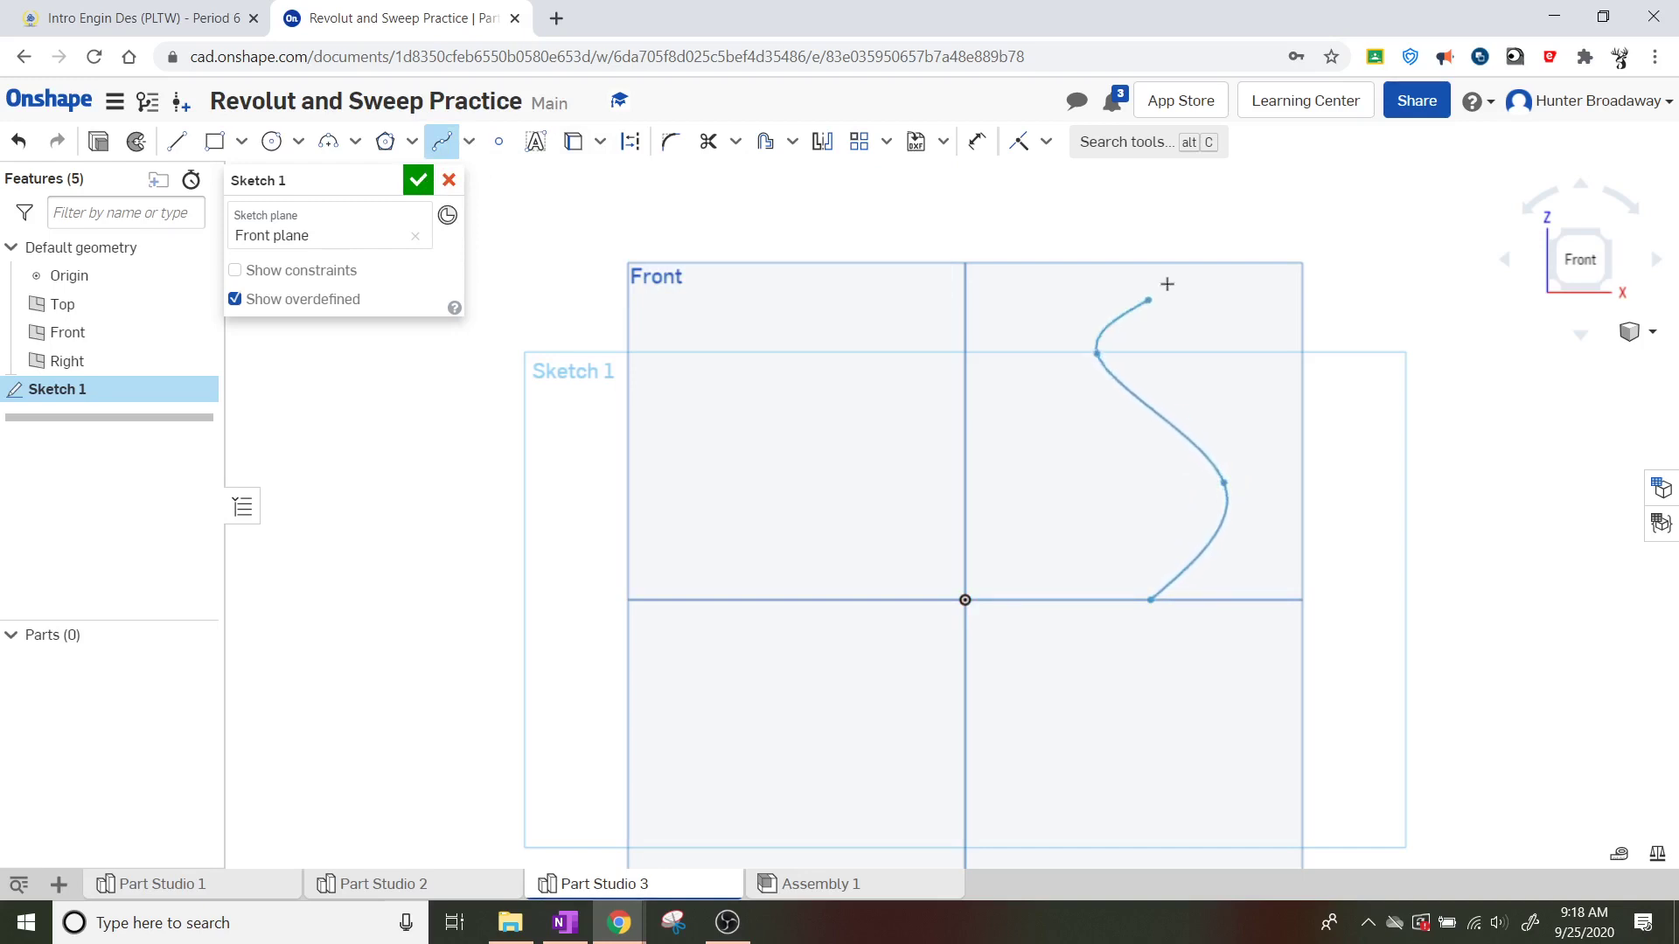
{"action": "left_click", "coordinate": [1211, 219]}
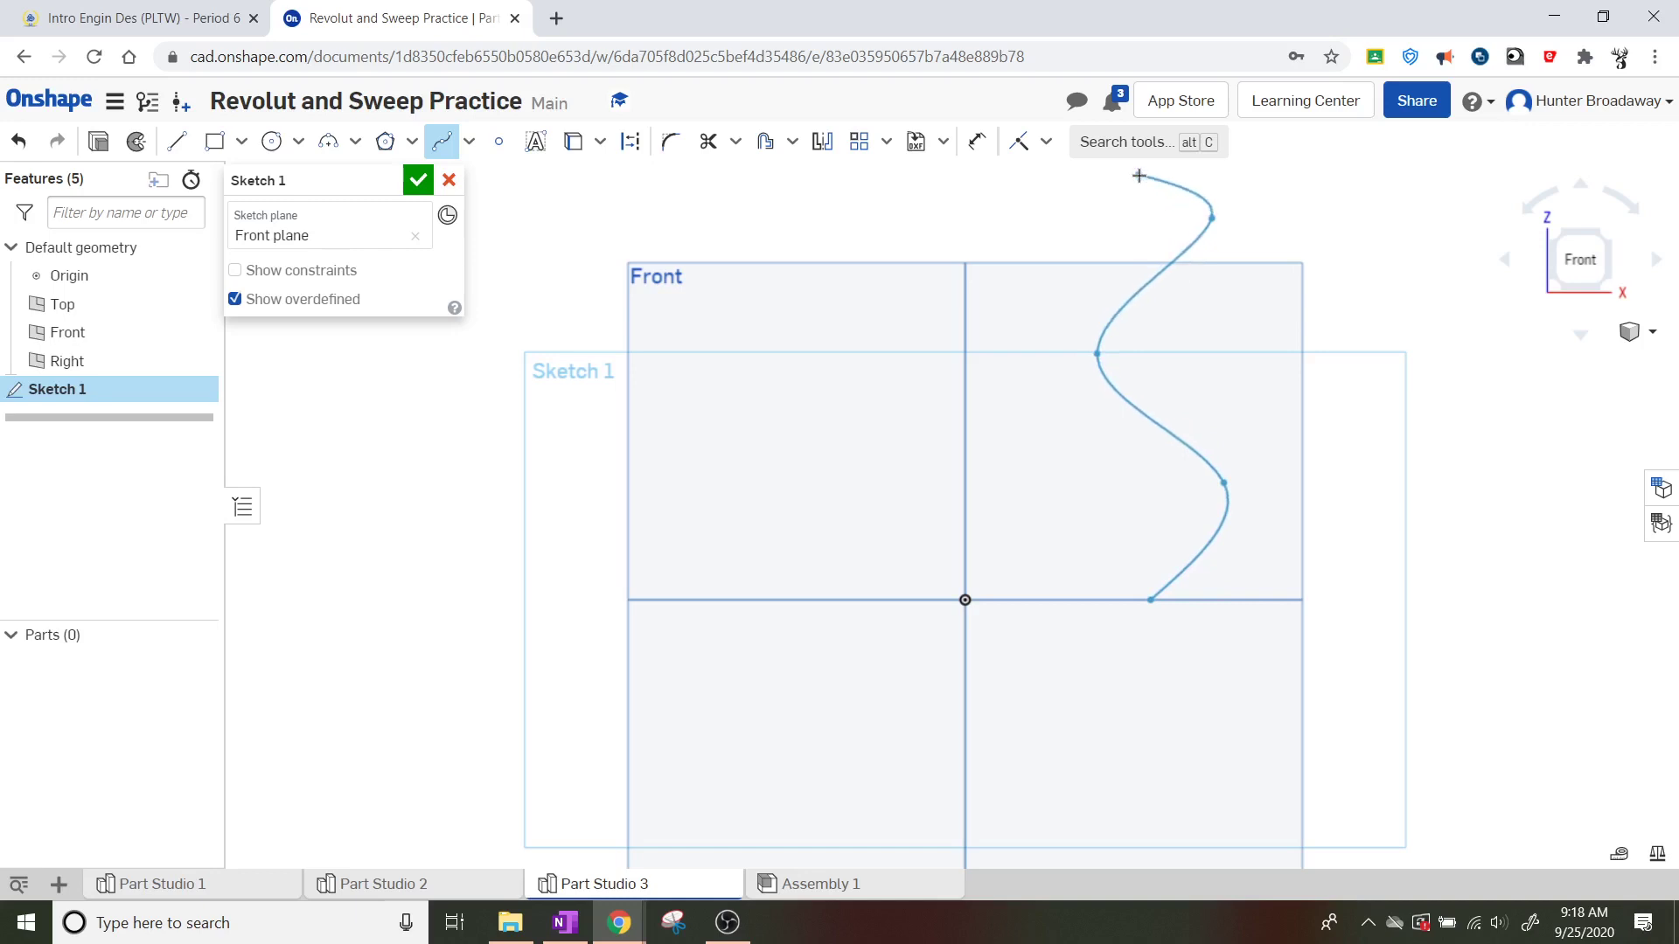
{"action": "scroll", "coordinate": [1138, 176], "scroll_direction": "down", "scroll_amount": 2}
{"action": "scroll", "coordinate": [1128, 174], "scroll_direction": "up", "scroll_amount": 5}
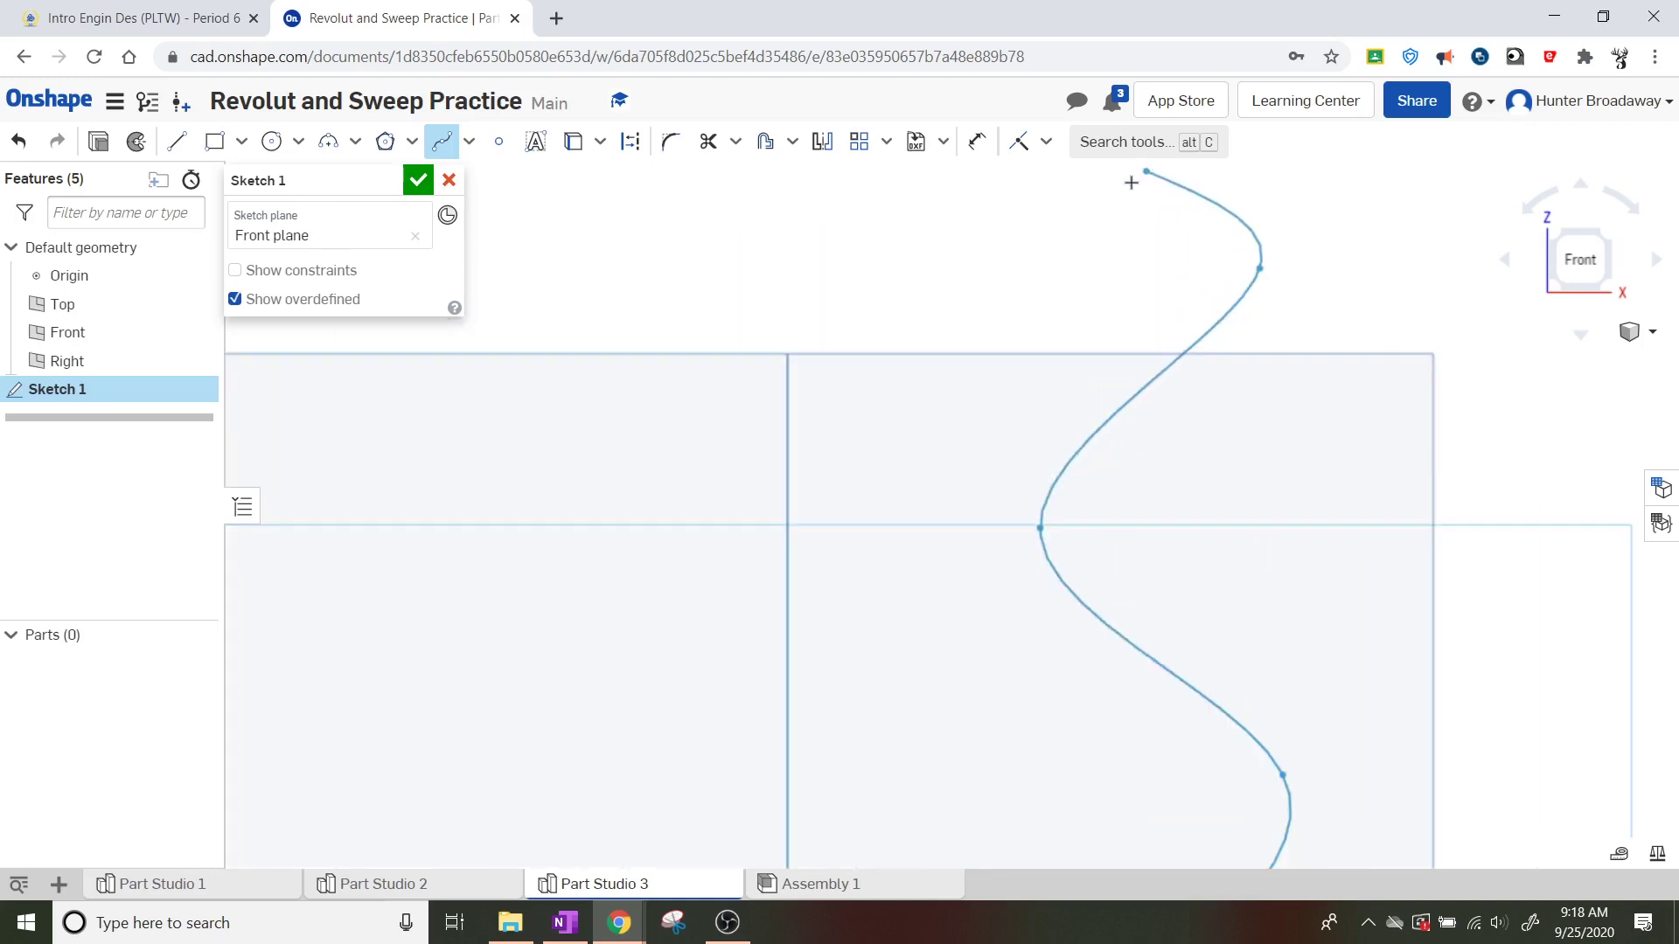
{"action": "double_click", "coordinate": [1085, 169]}
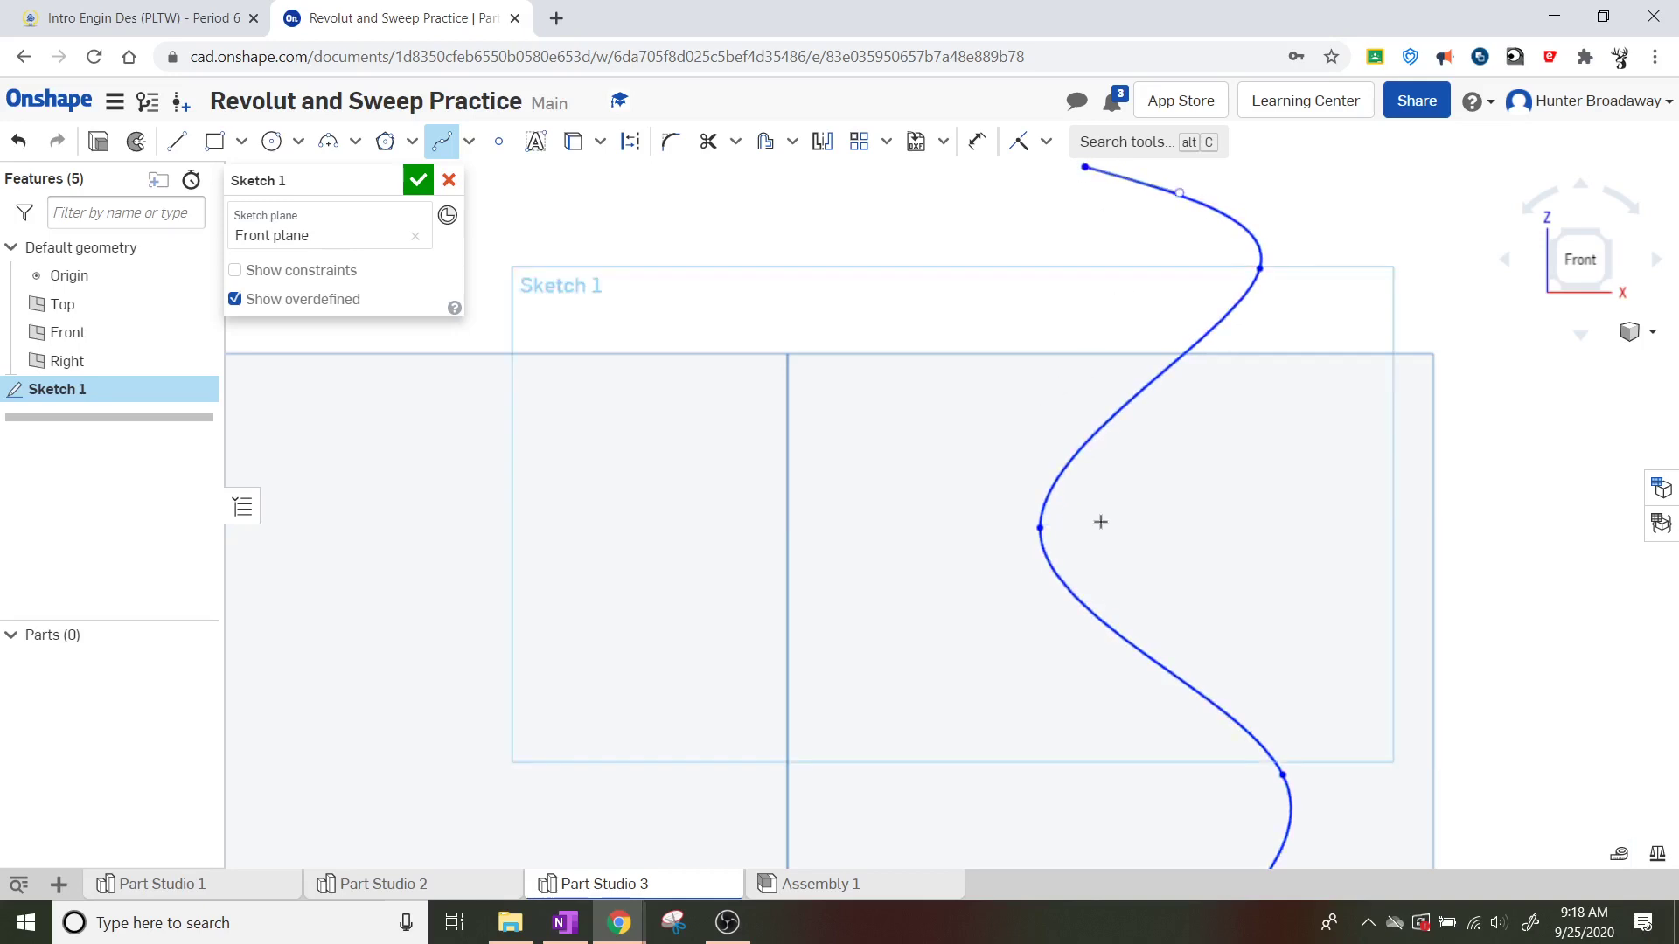
End the spline command and finish the Front plane sketch
{"action": "scroll", "coordinate": [1137, 523], "scroll_direction": "down", "scroll_amount": 4}
{"action": "scroll", "coordinate": [1191, 689], "scroll_direction": "up", "scroll_amount": 3}
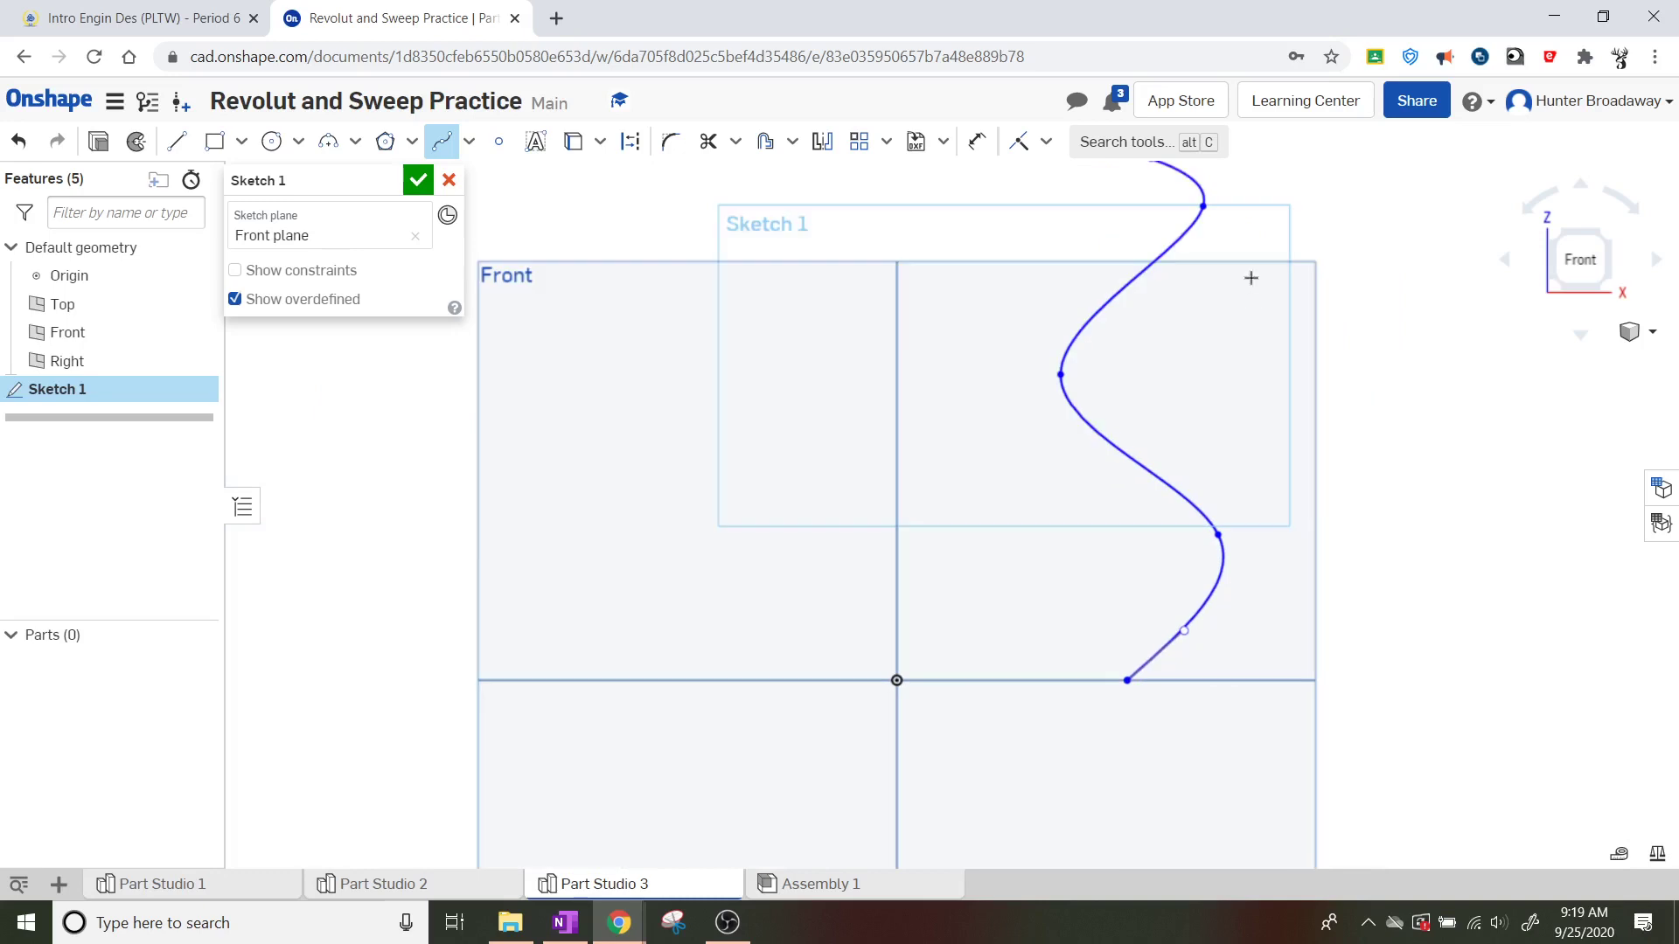
{"action": "scroll", "coordinate": [1248, 277], "scroll_direction": "down", "scroll_amount": 3}
{"action": "scroll", "coordinate": [1272, 206], "scroll_direction": "up", "scroll_amount": 2}
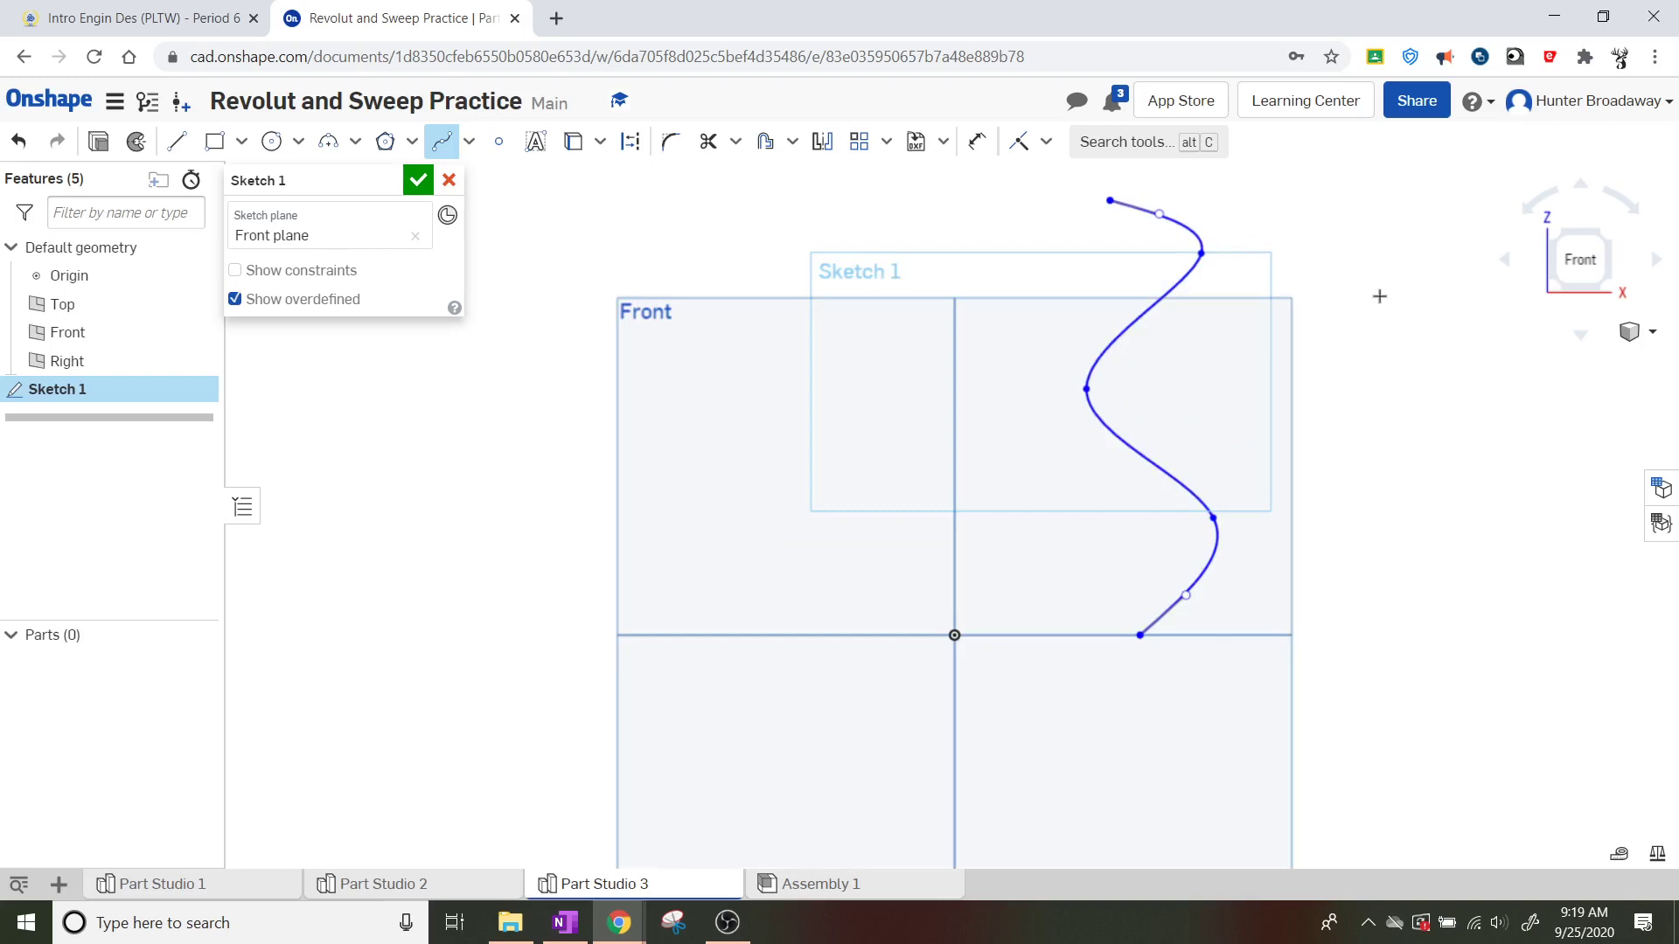
{"action": "key", "text": "Escape"}
{"action": "left_click", "coordinate": [418, 181]}
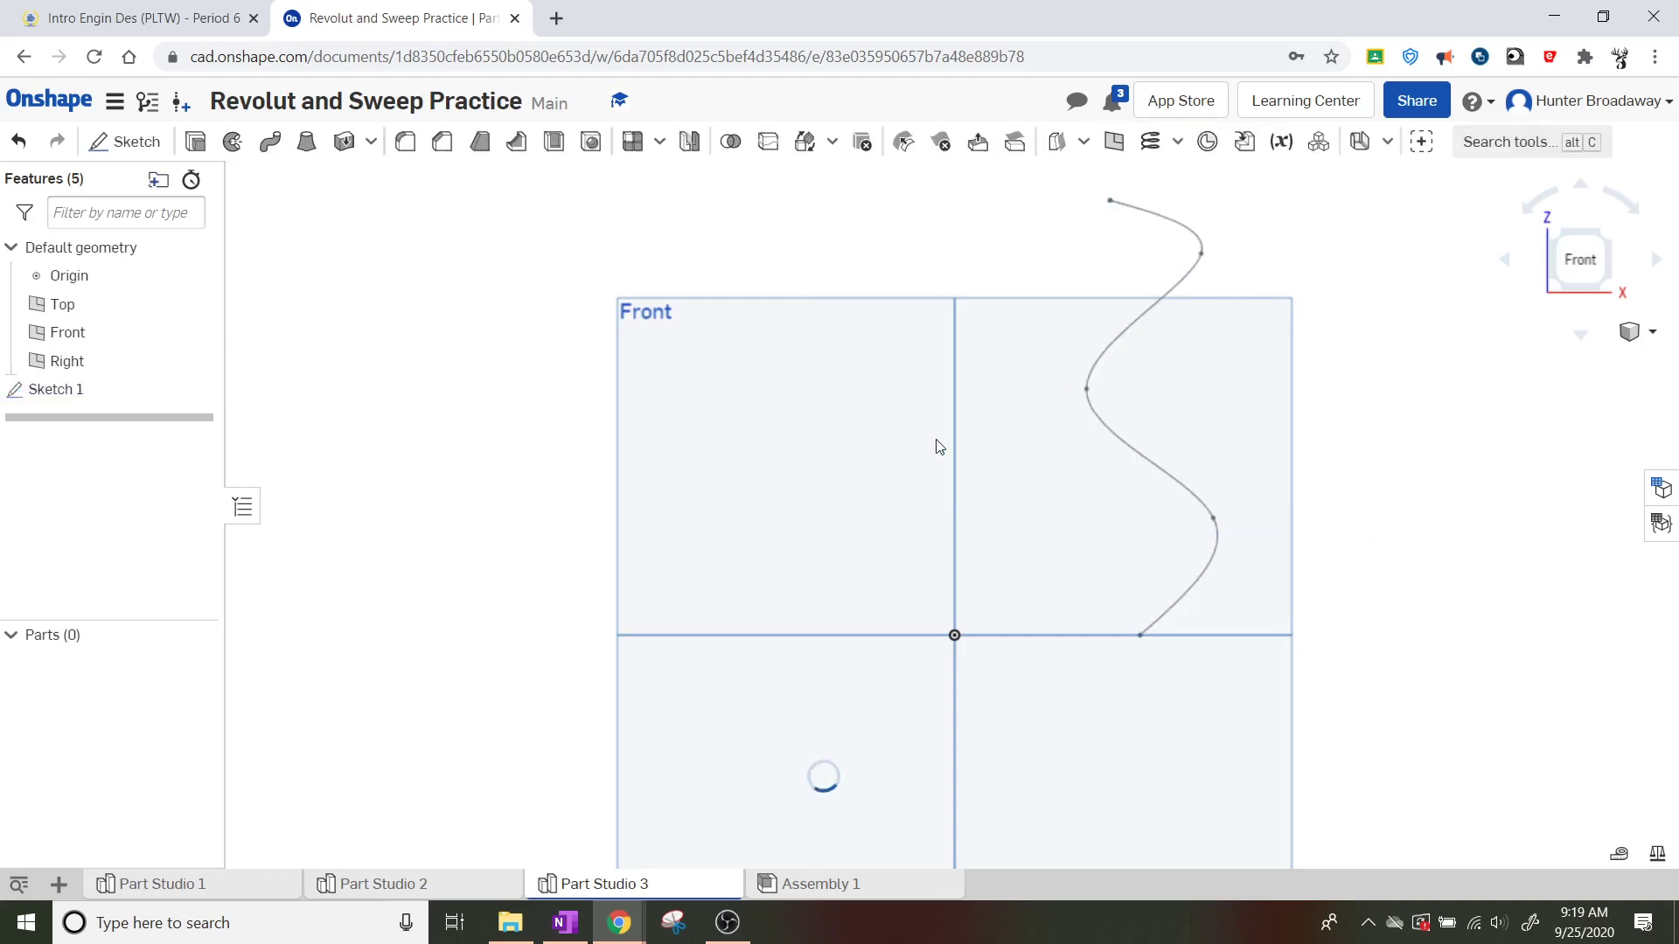
Start a second sketch on the Top plane and check the spline's position from the top and in an isometric view
{"action": "left_click", "coordinate": [1565, 242]}
{"action": "scroll", "coordinate": [1162, 249], "scroll_direction": "up", "scroll_amount": 2}
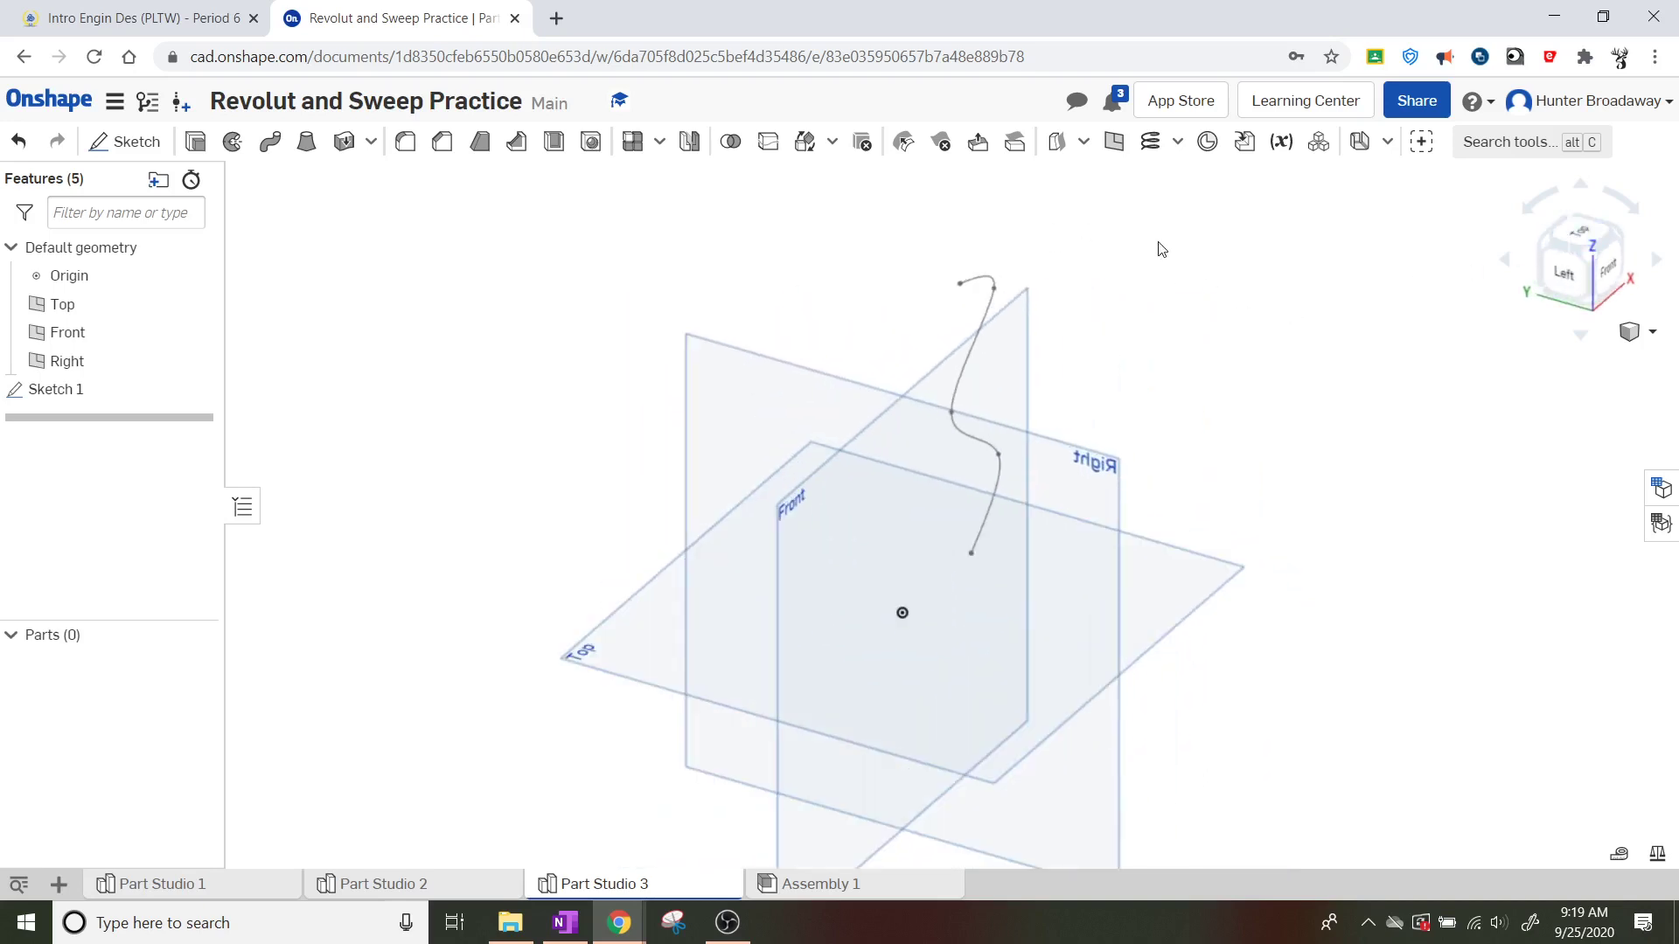
{"action": "scroll", "coordinate": [1162, 249], "scroll_direction": "up", "scroll_amount": 1}
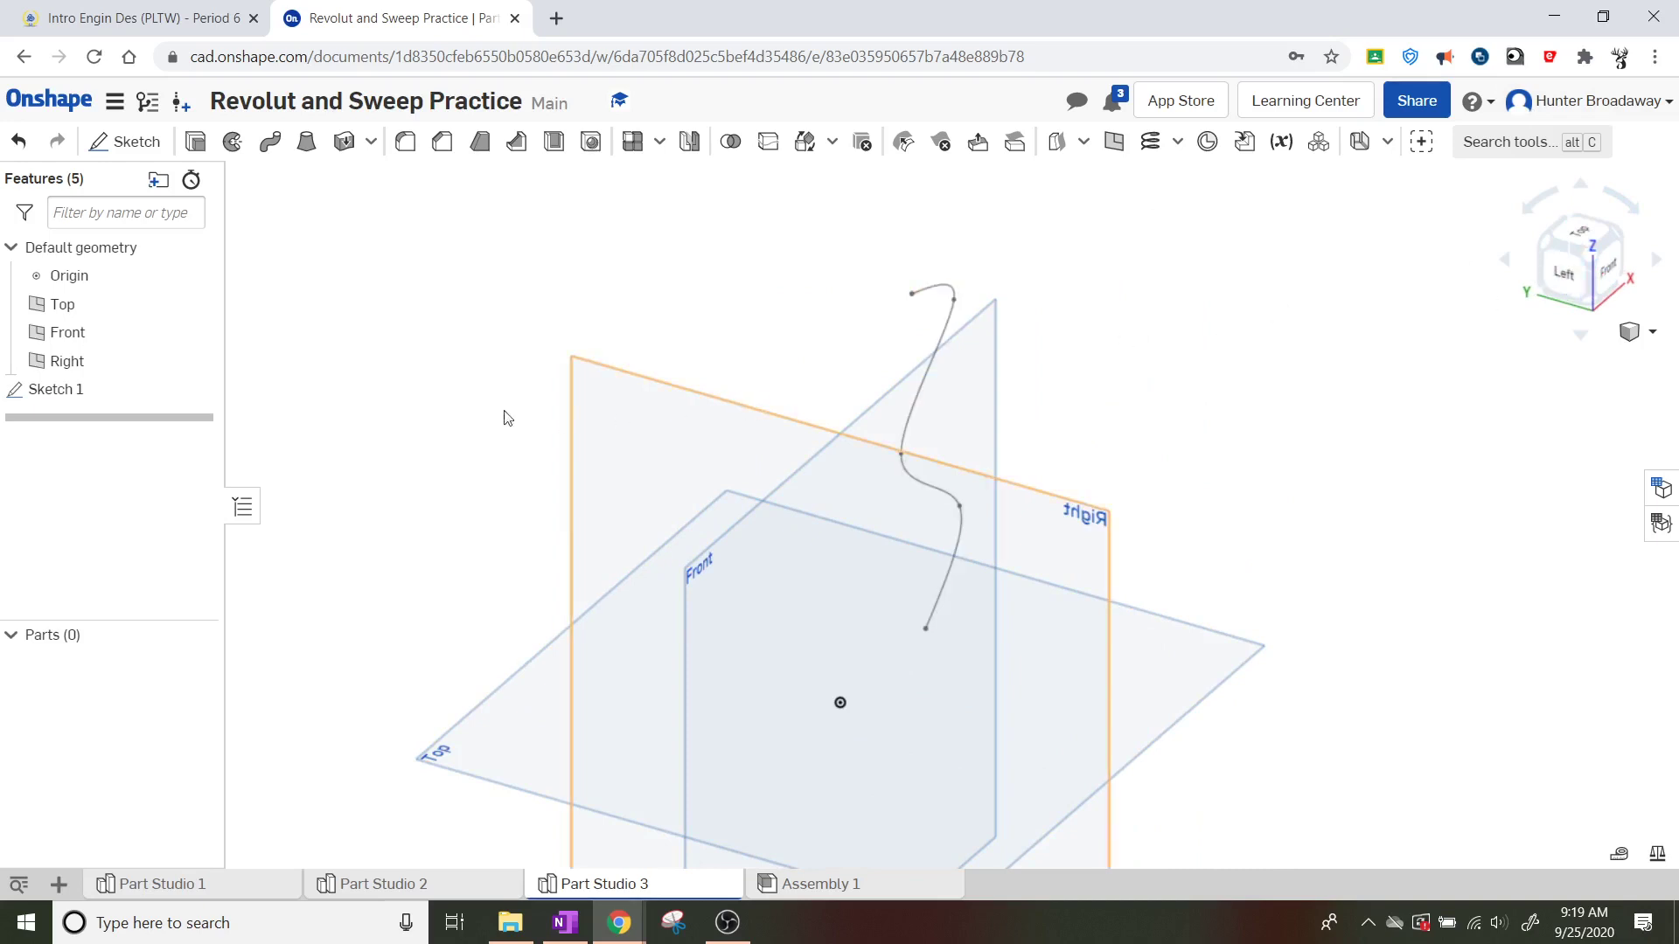
{"action": "left_click", "coordinate": [124, 143]}
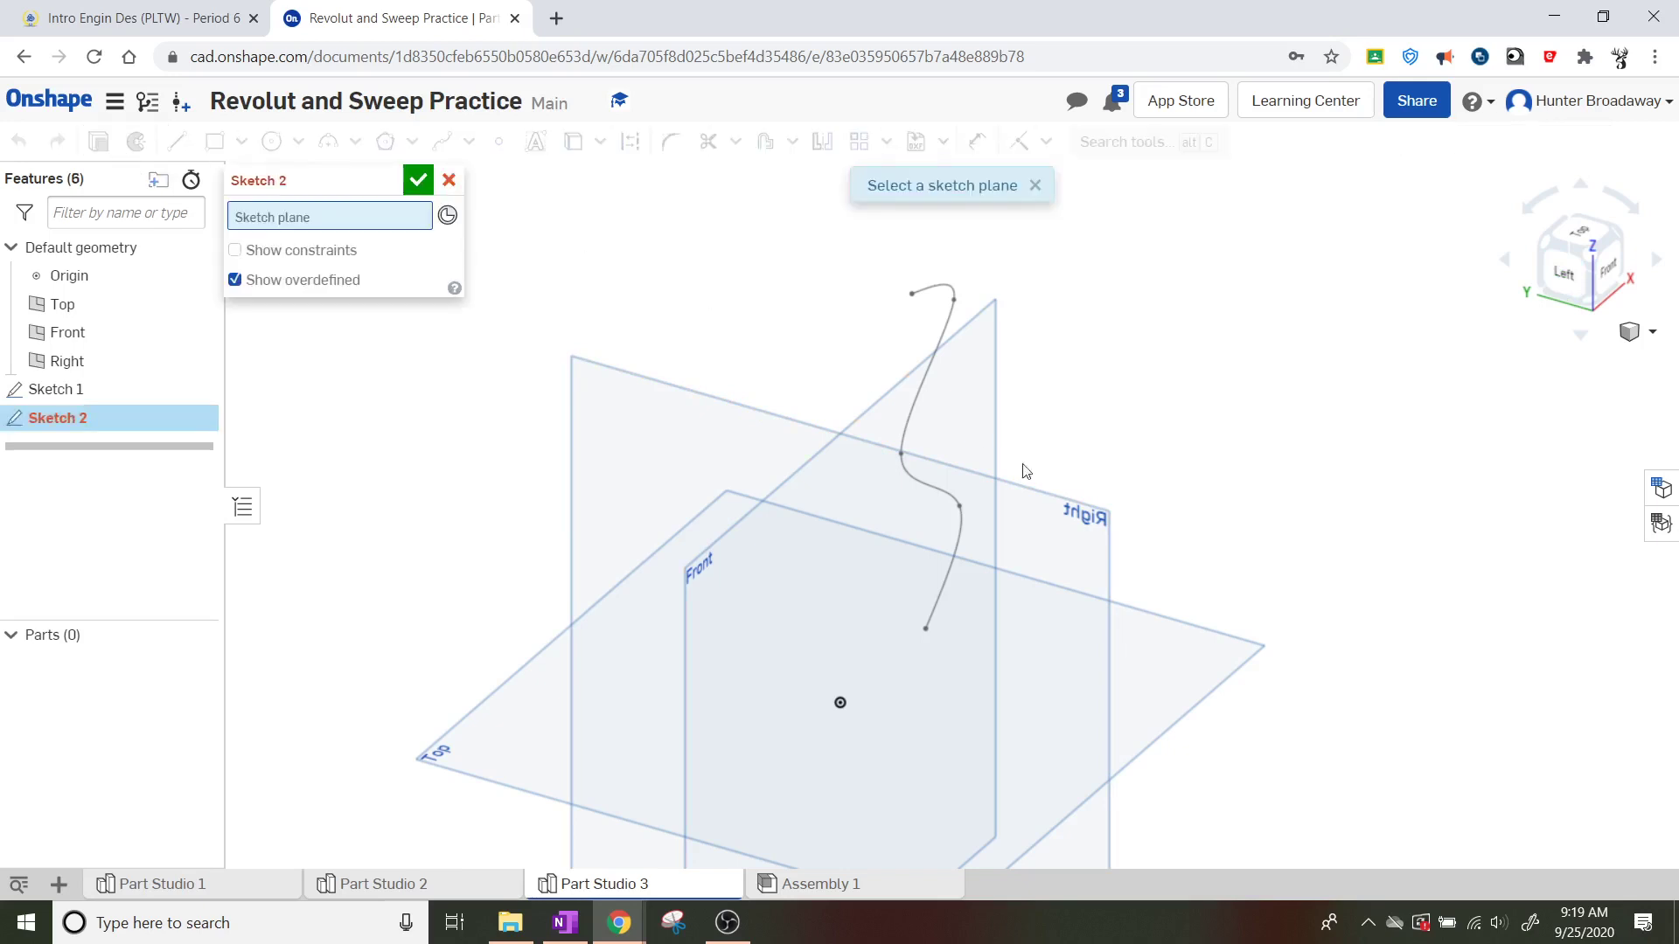
{"action": "left_click", "coordinate": [438, 763]}
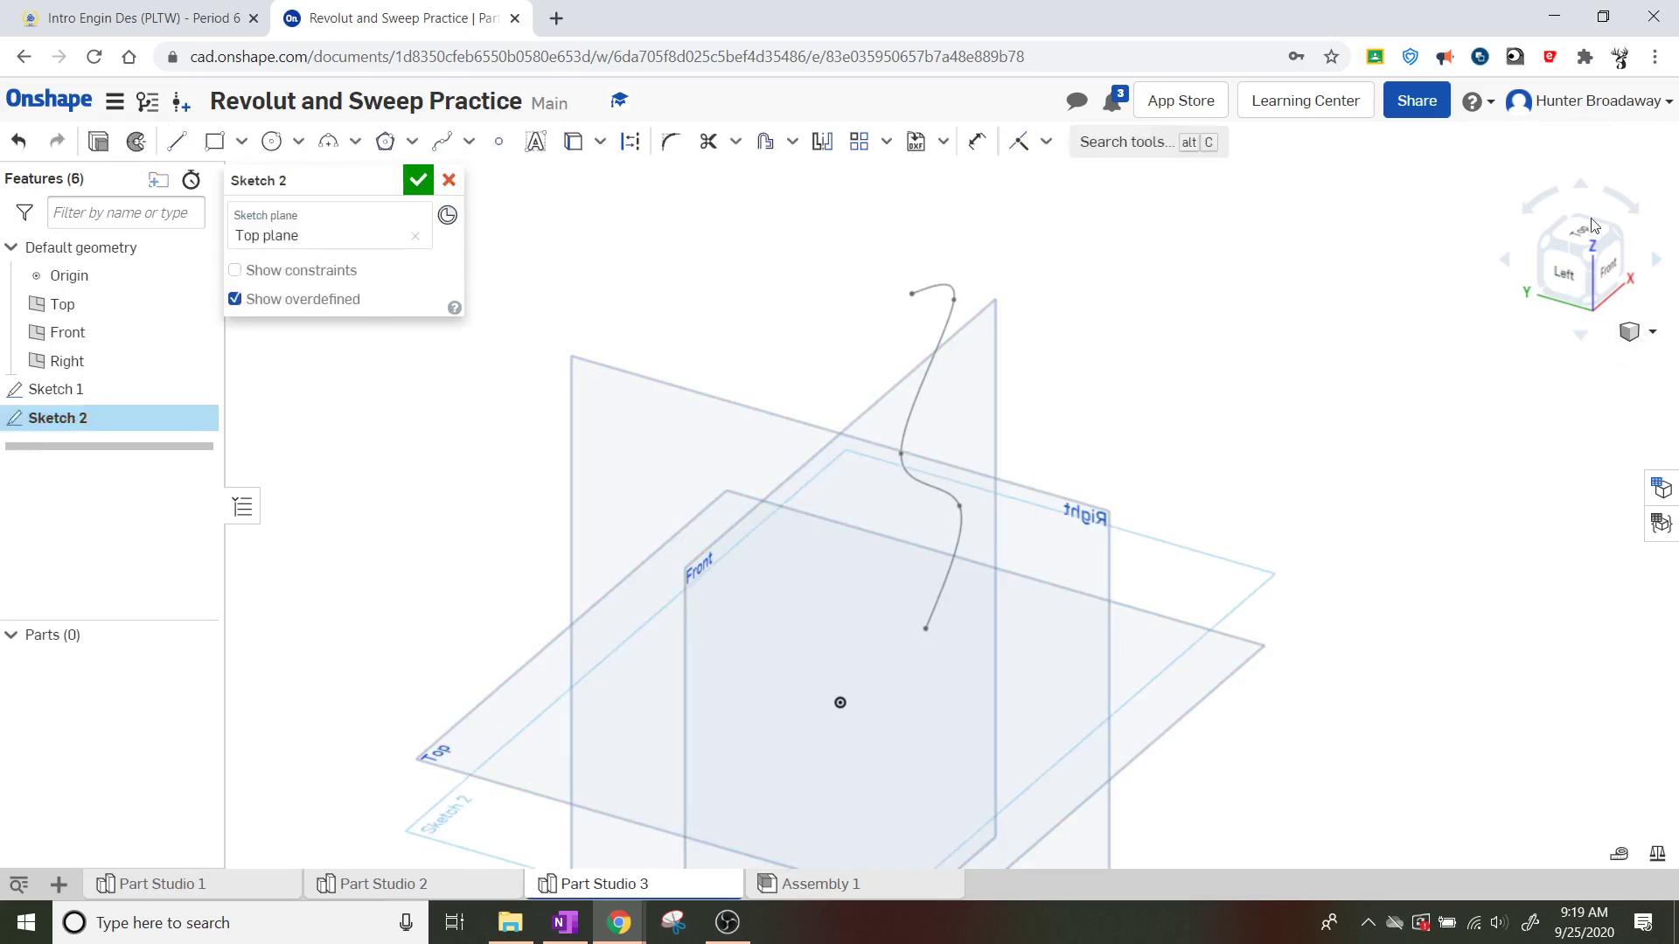
{"action": "left_click", "coordinate": [1556, 249]}
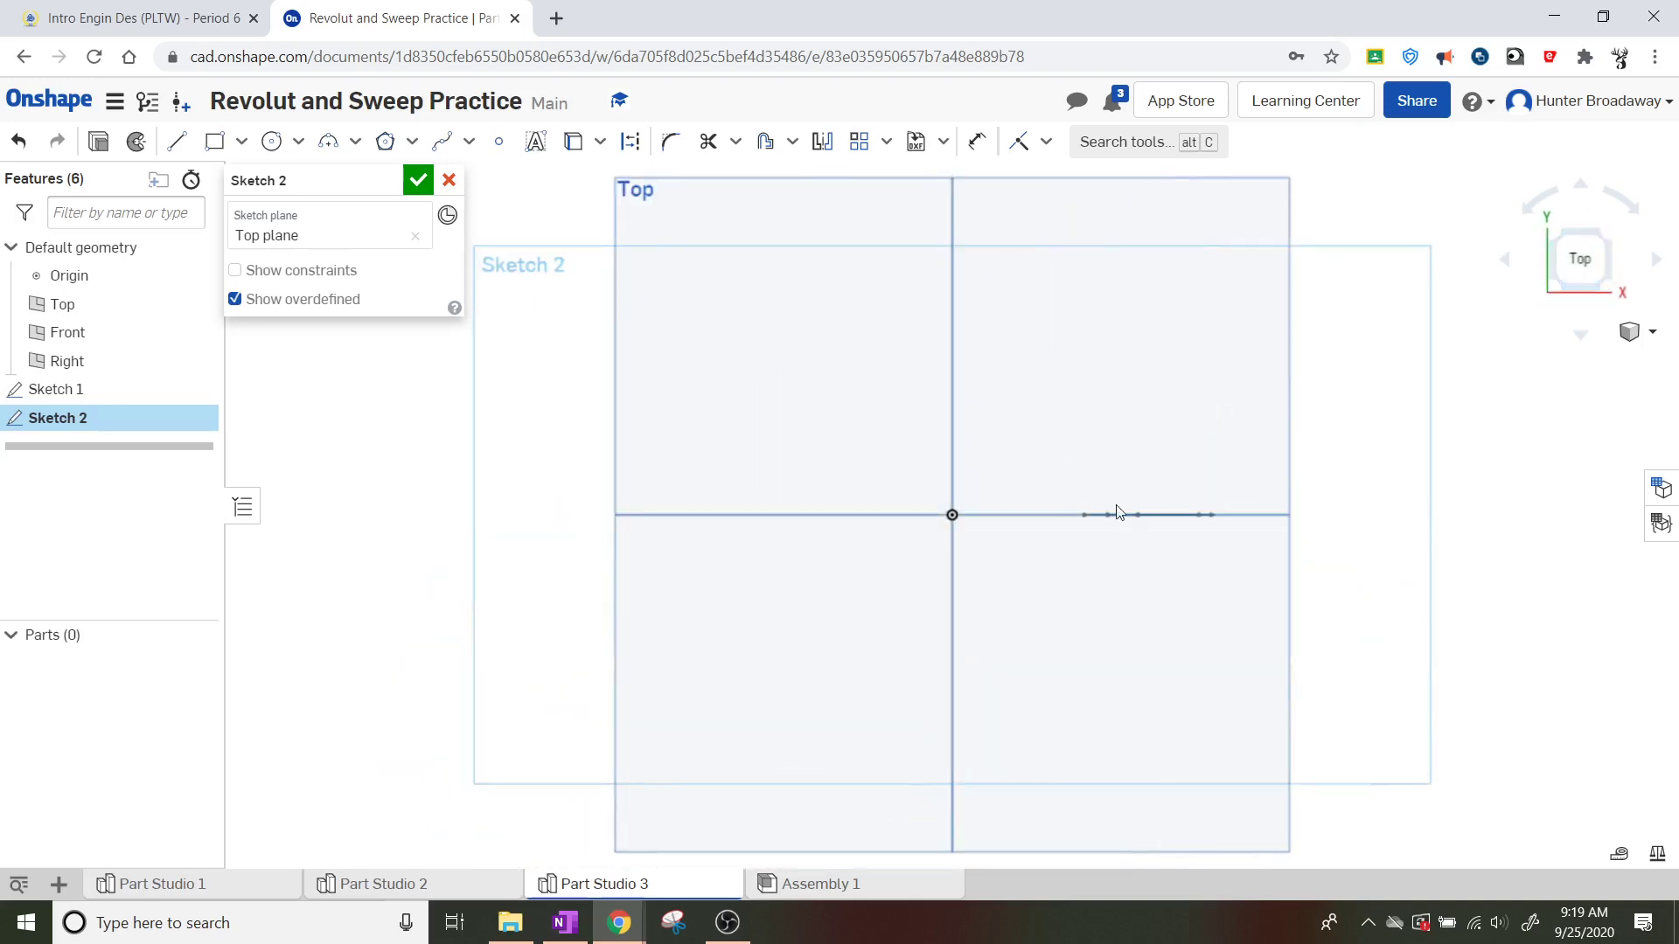
{"action": "scroll", "coordinate": [1156, 559], "scroll_direction": "up", "scroll_amount": 5}
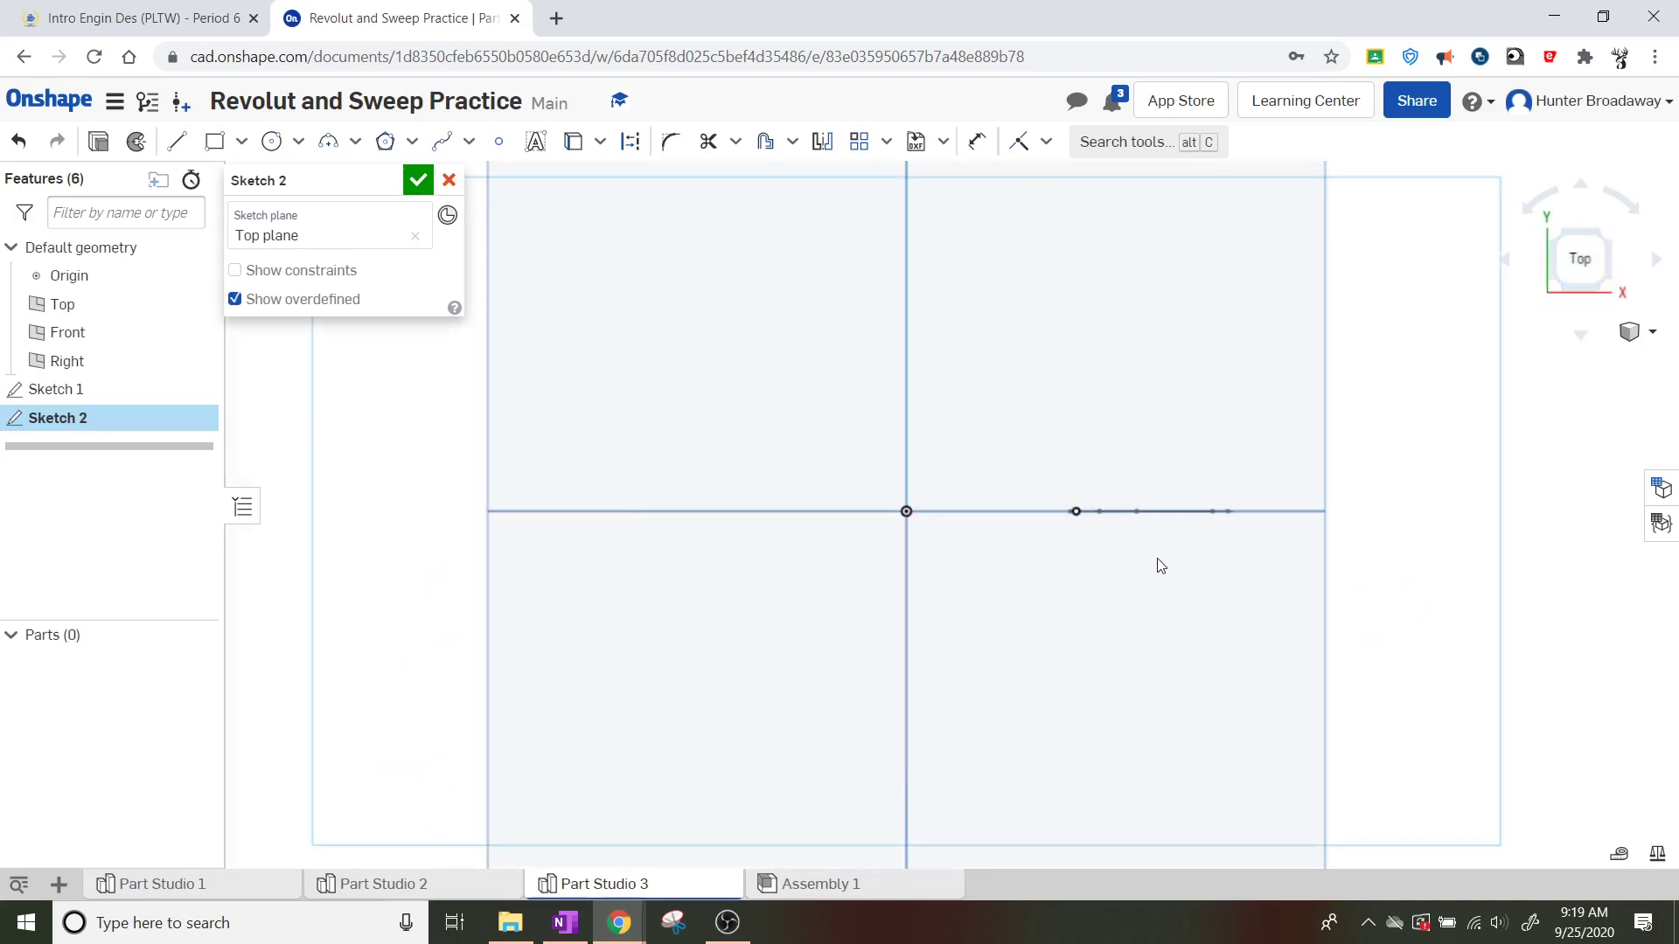
{"action": "left_click", "coordinate": [1562, 287]}
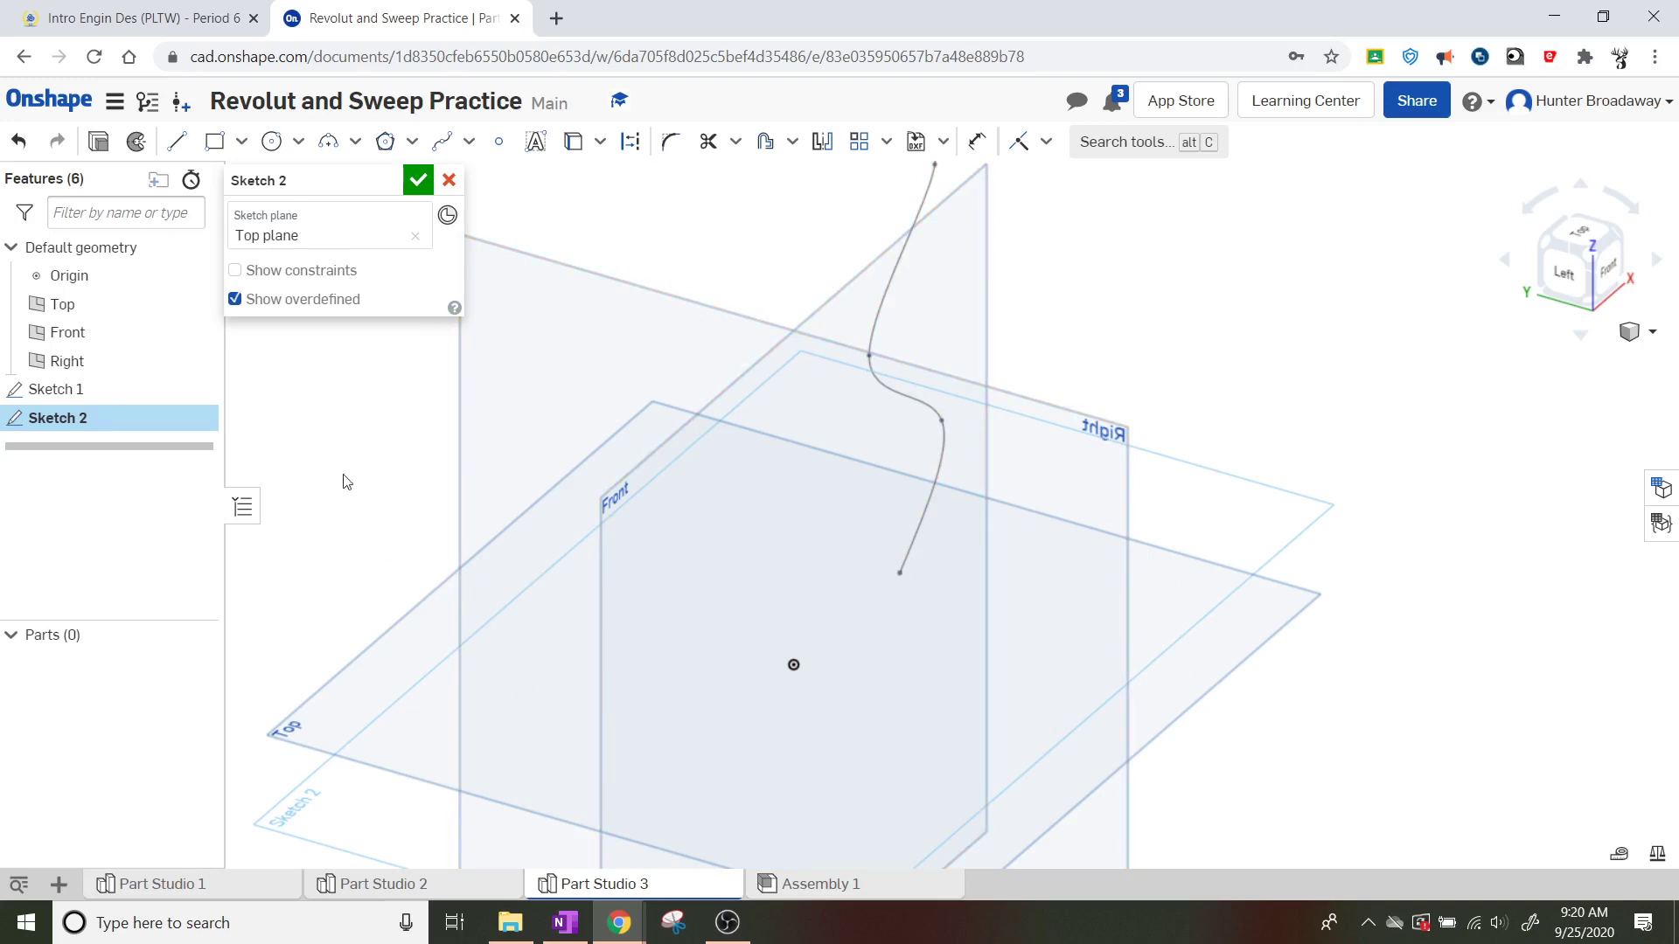
Draw a circle about 0.625 in diameter centred on the spline's lower endpoint, and finish the sketch
{"action": "left_click", "coordinate": [273, 142]}
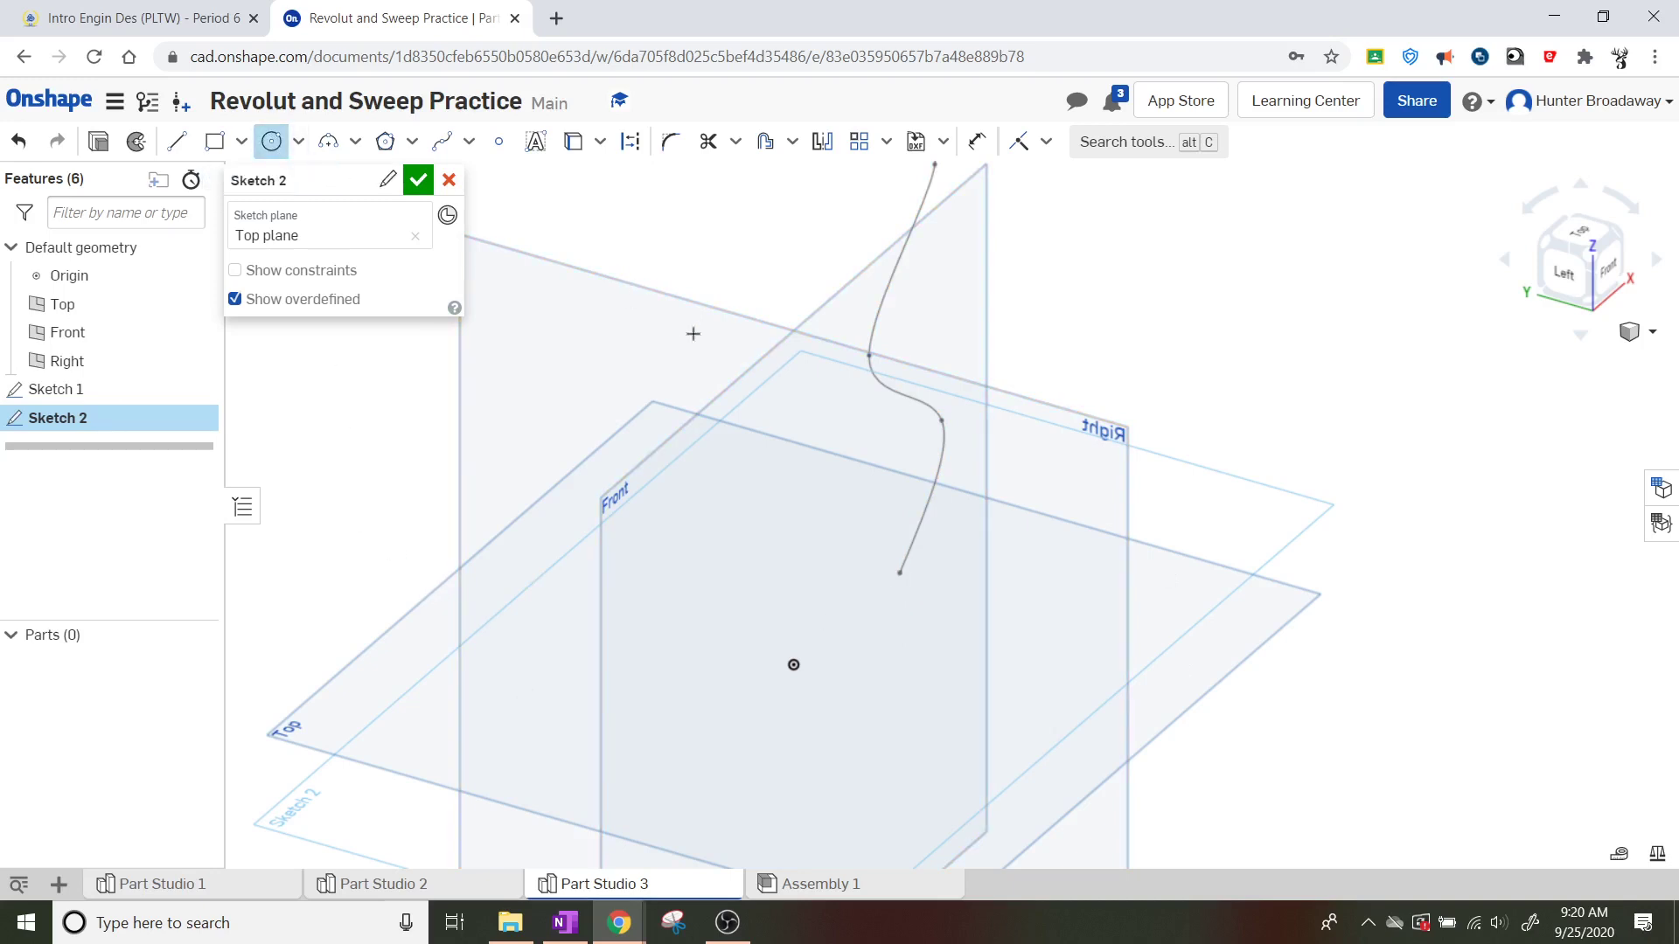
{"action": "left_click", "coordinate": [899, 574]}
{"action": "left_click", "coordinate": [959, 567]}
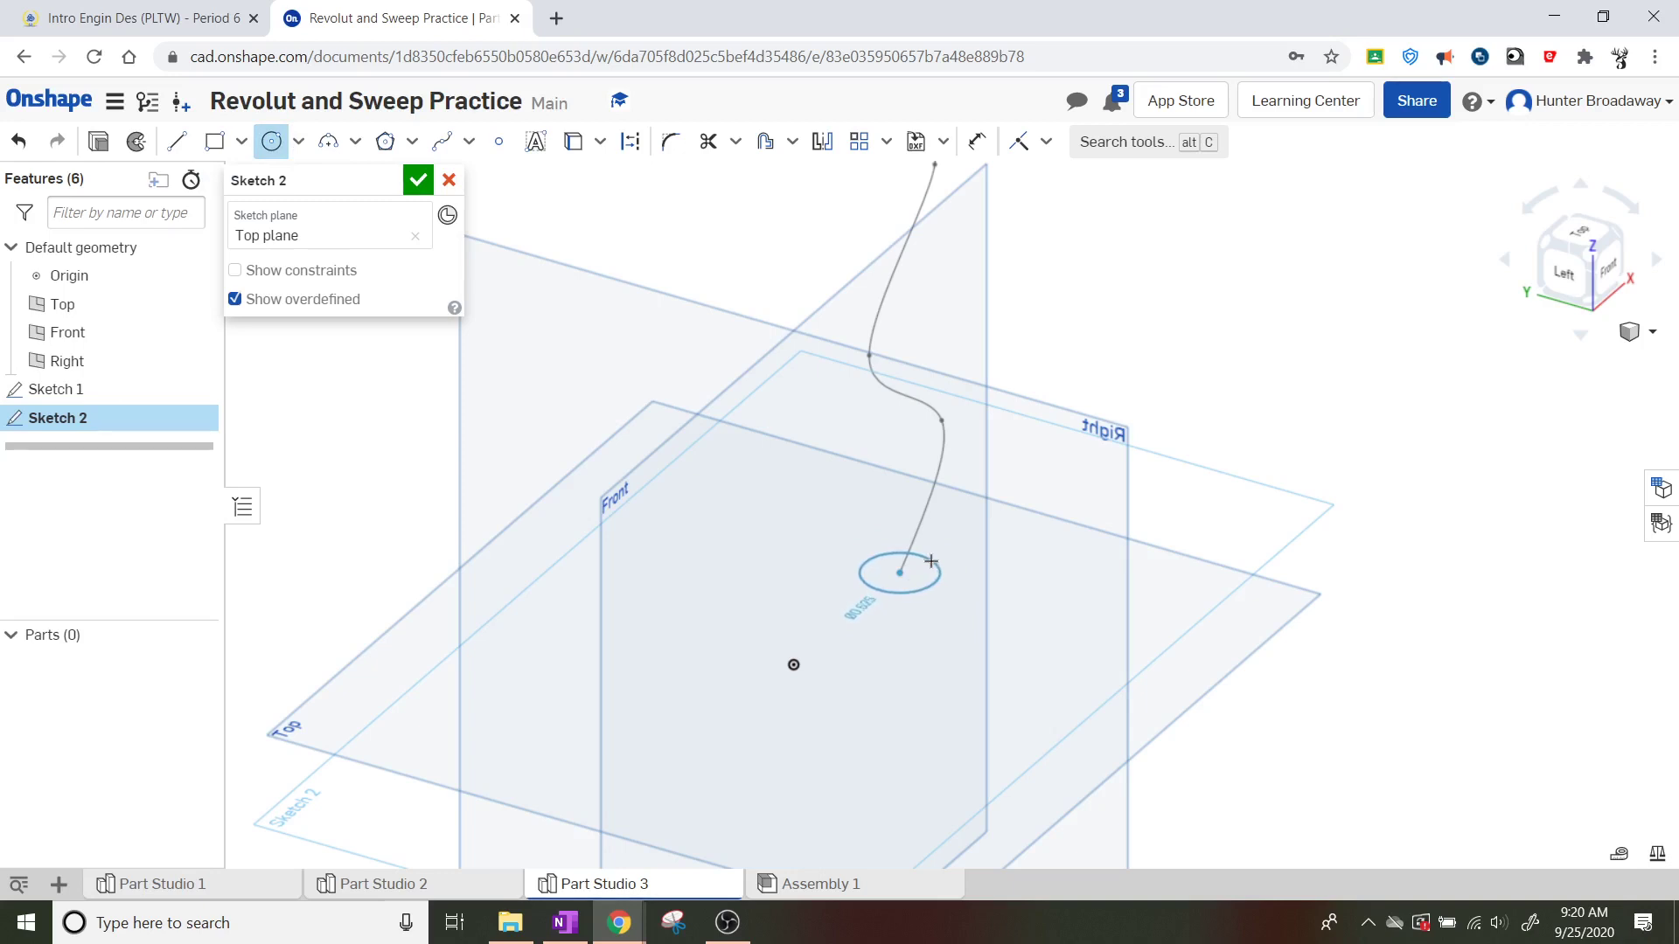
{"action": "left_click", "coordinate": [930, 564]}
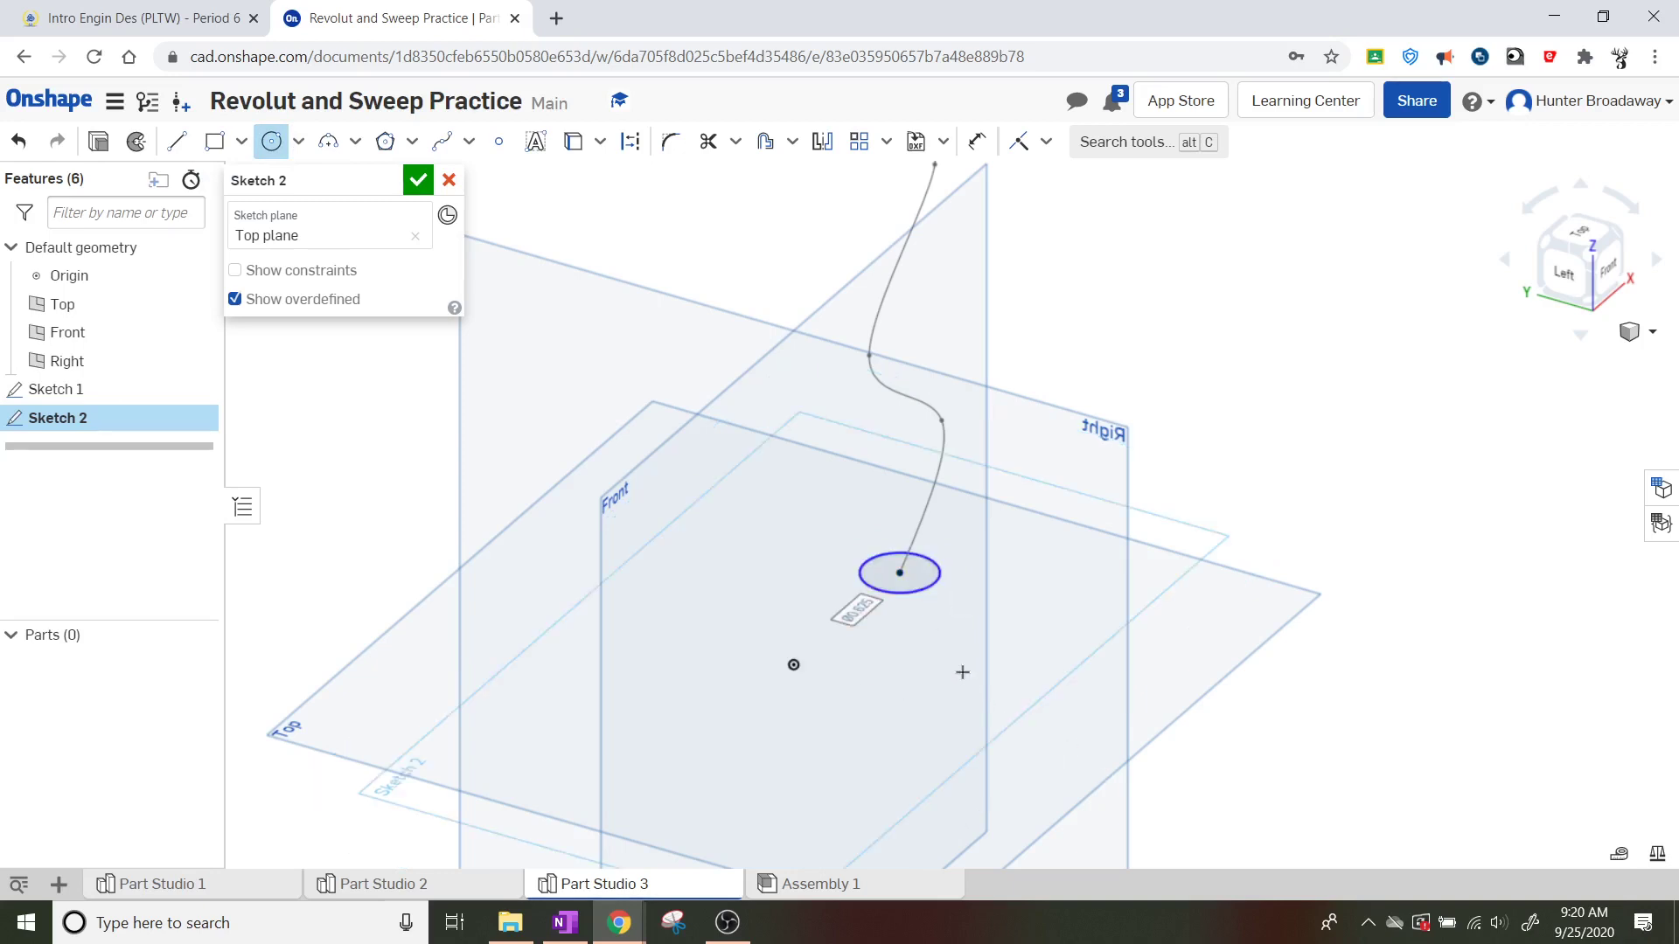
{"action": "key", "text": "Escape"}
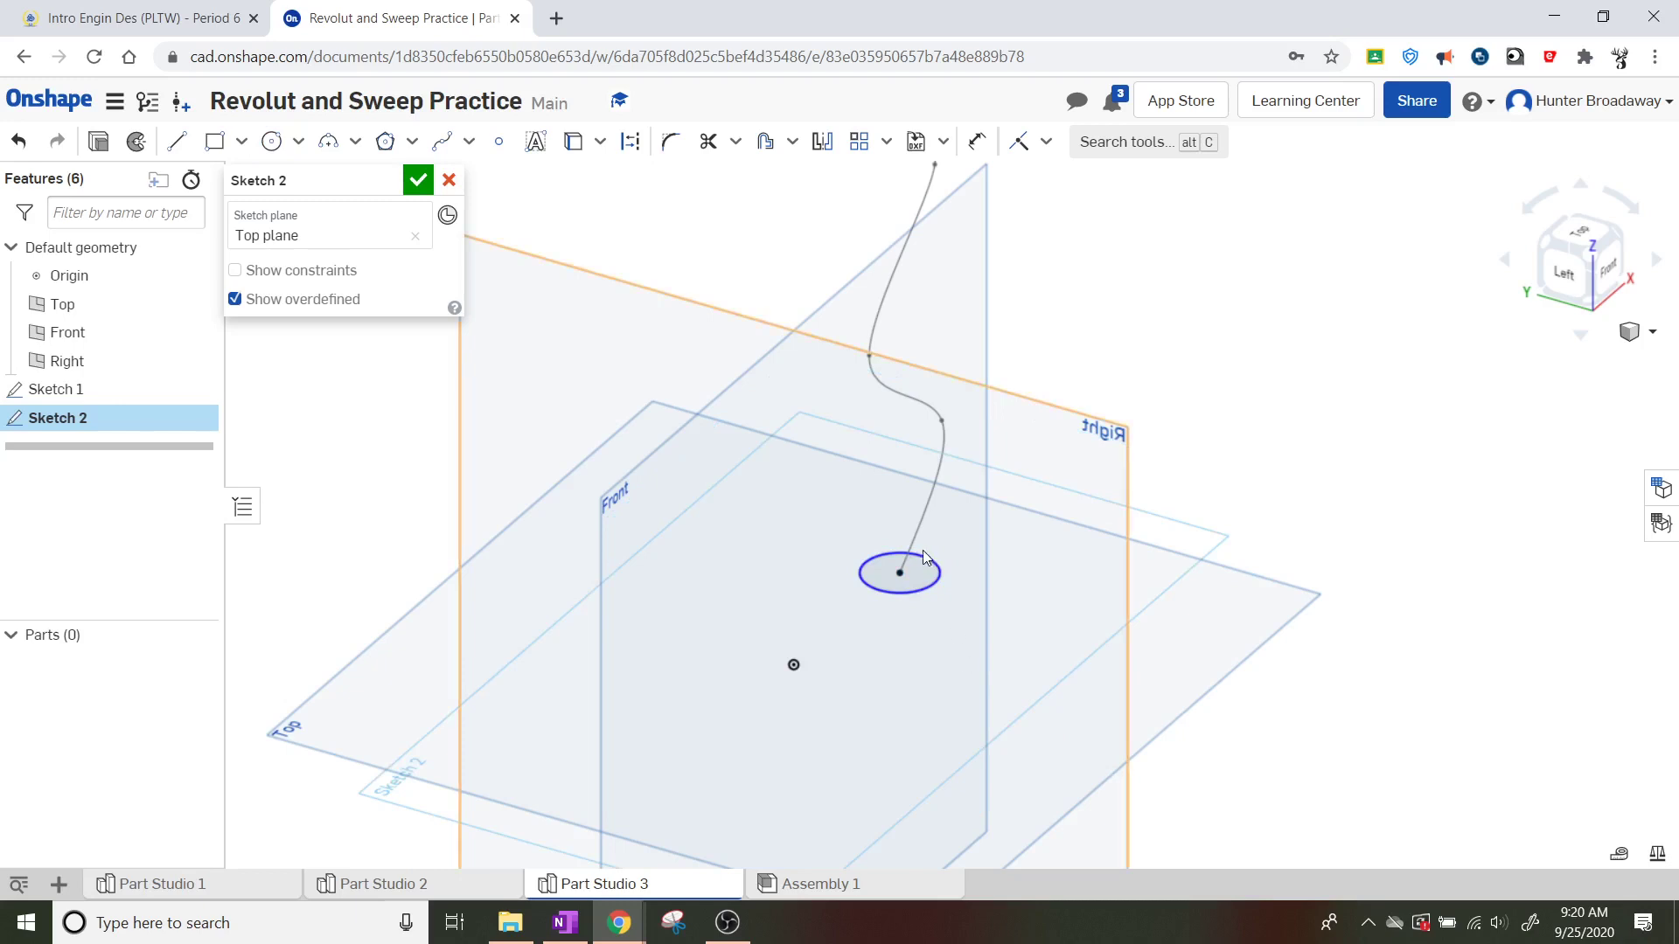
{"action": "left_click", "coordinate": [906, 591]}
{"action": "left_click", "coordinate": [419, 181]}
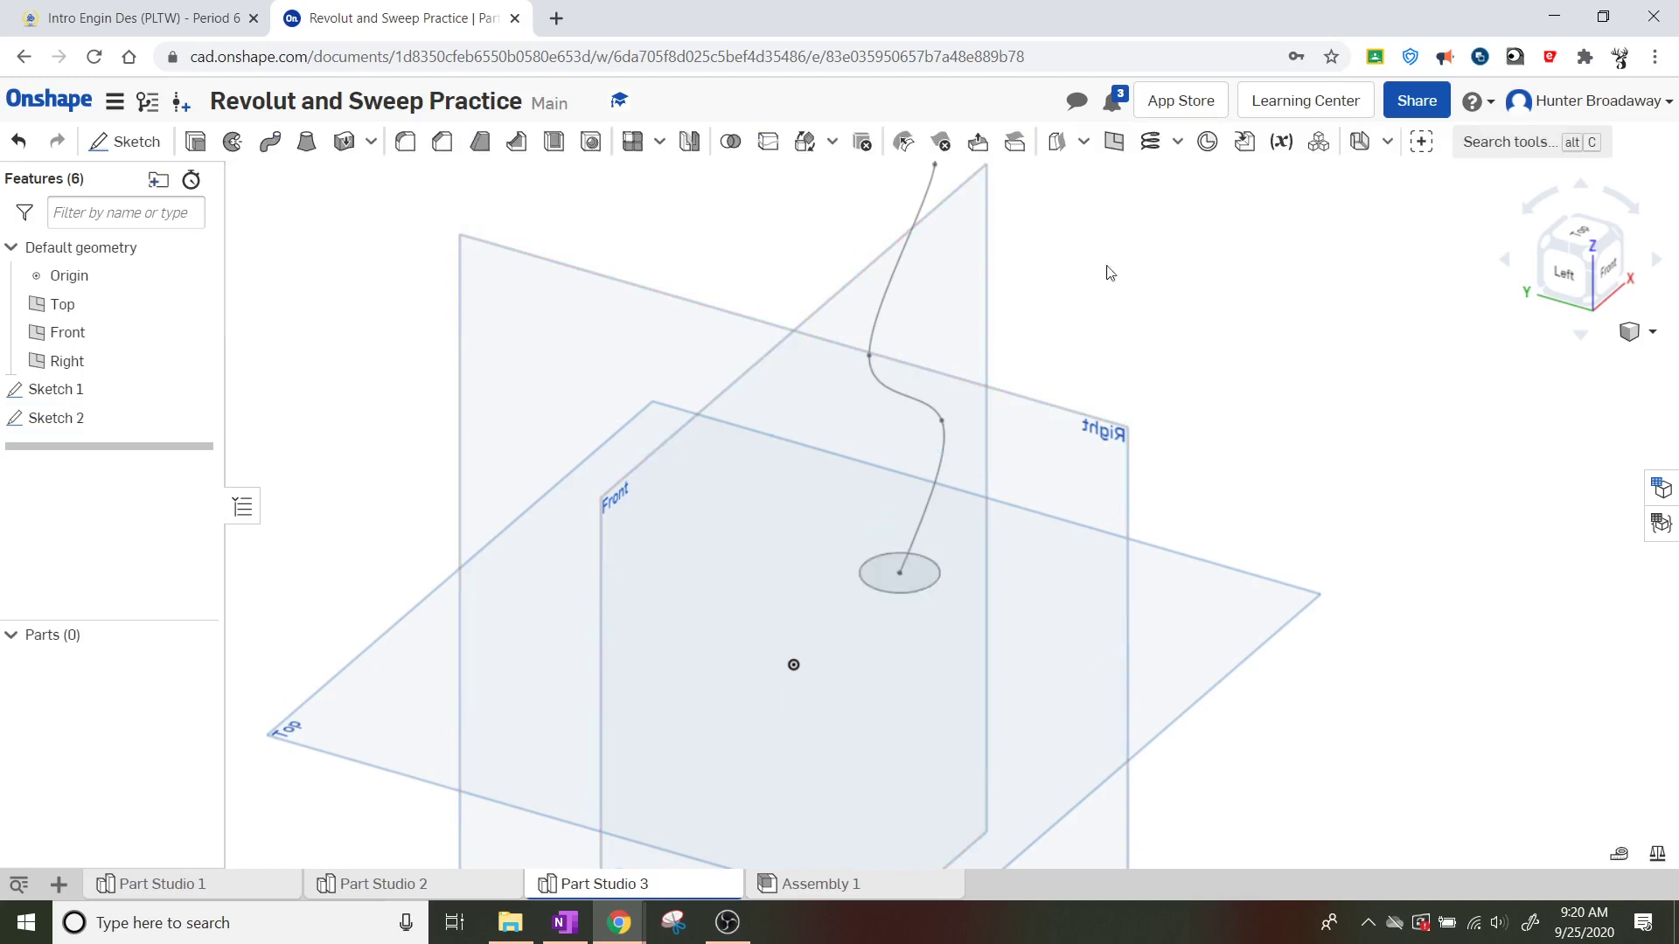
Examine from several angles how the circle on the Top plane meets the end of the spline on the Front plane
{"action": "right_click_drag", "start_coordinate": [1408, 289], "coordinate": [910, 622]}
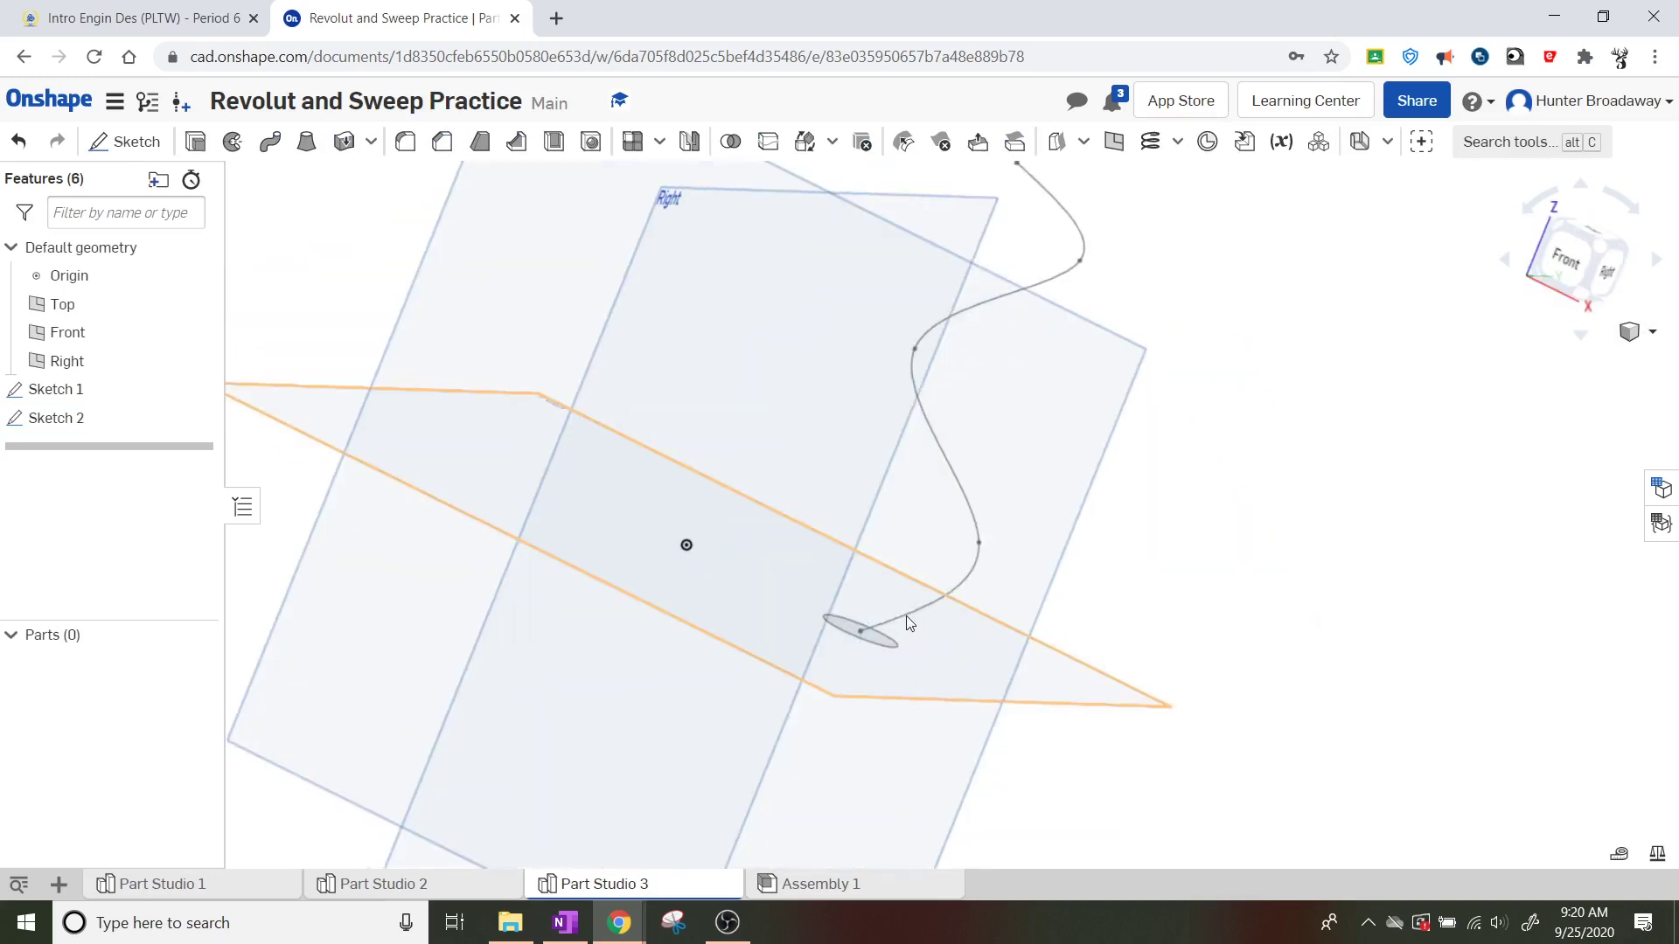
{"action": "left_click", "coordinate": [907, 367]}
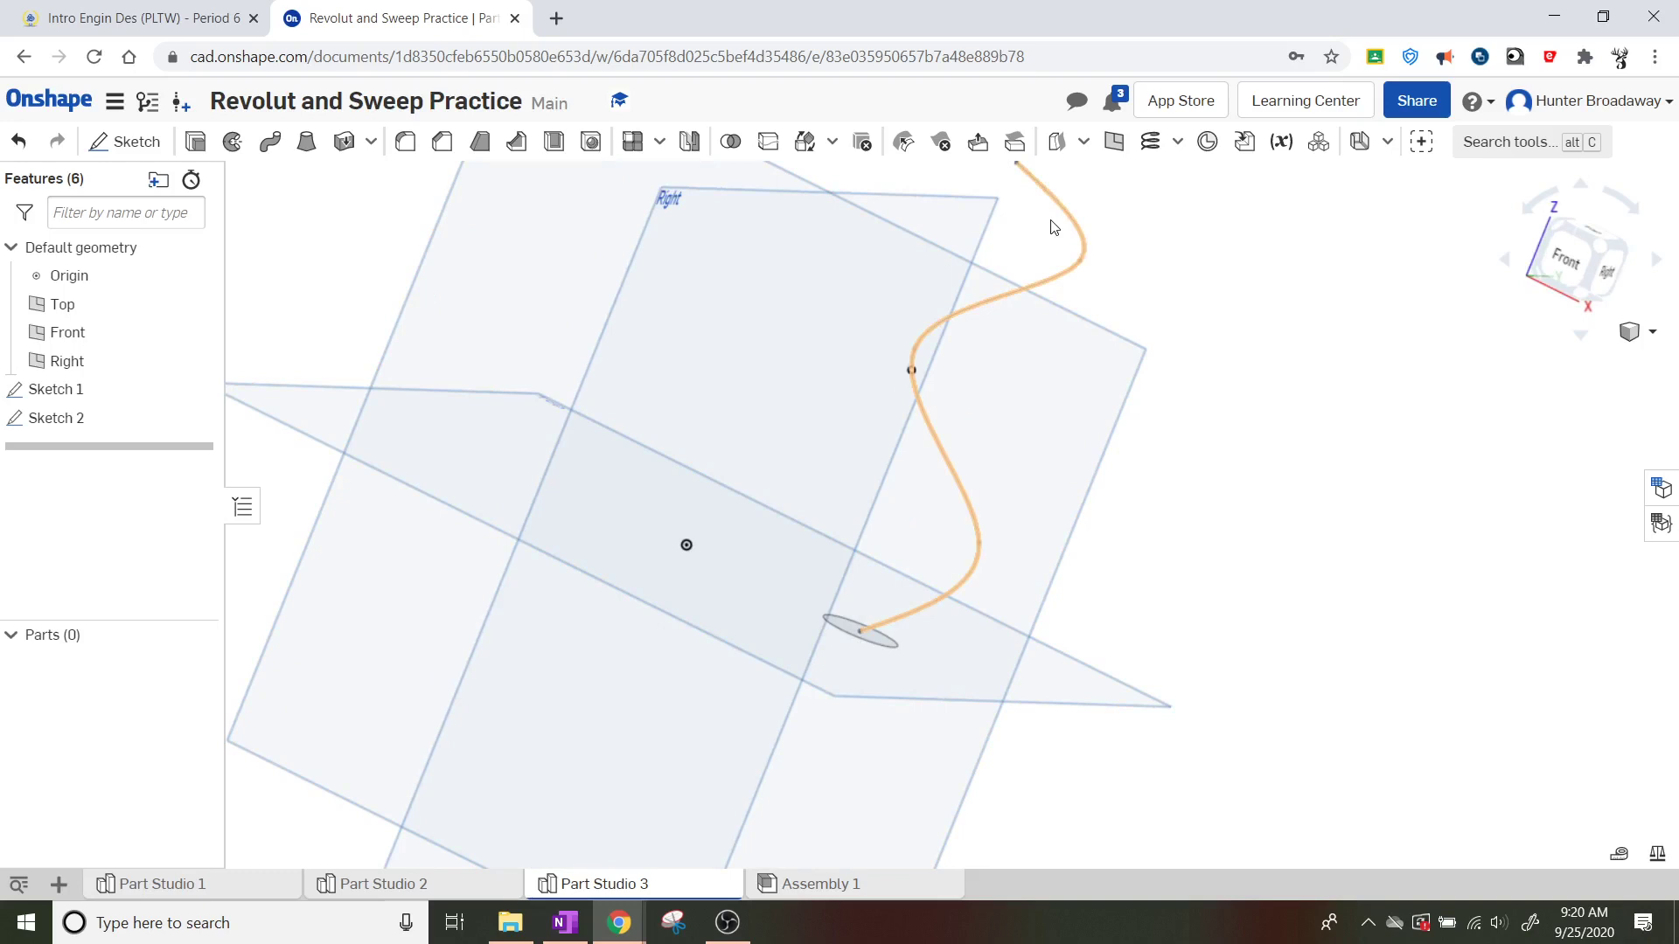
{"action": "right_click_drag", "start_coordinate": [857, 512], "coordinate": [1062, 631]}
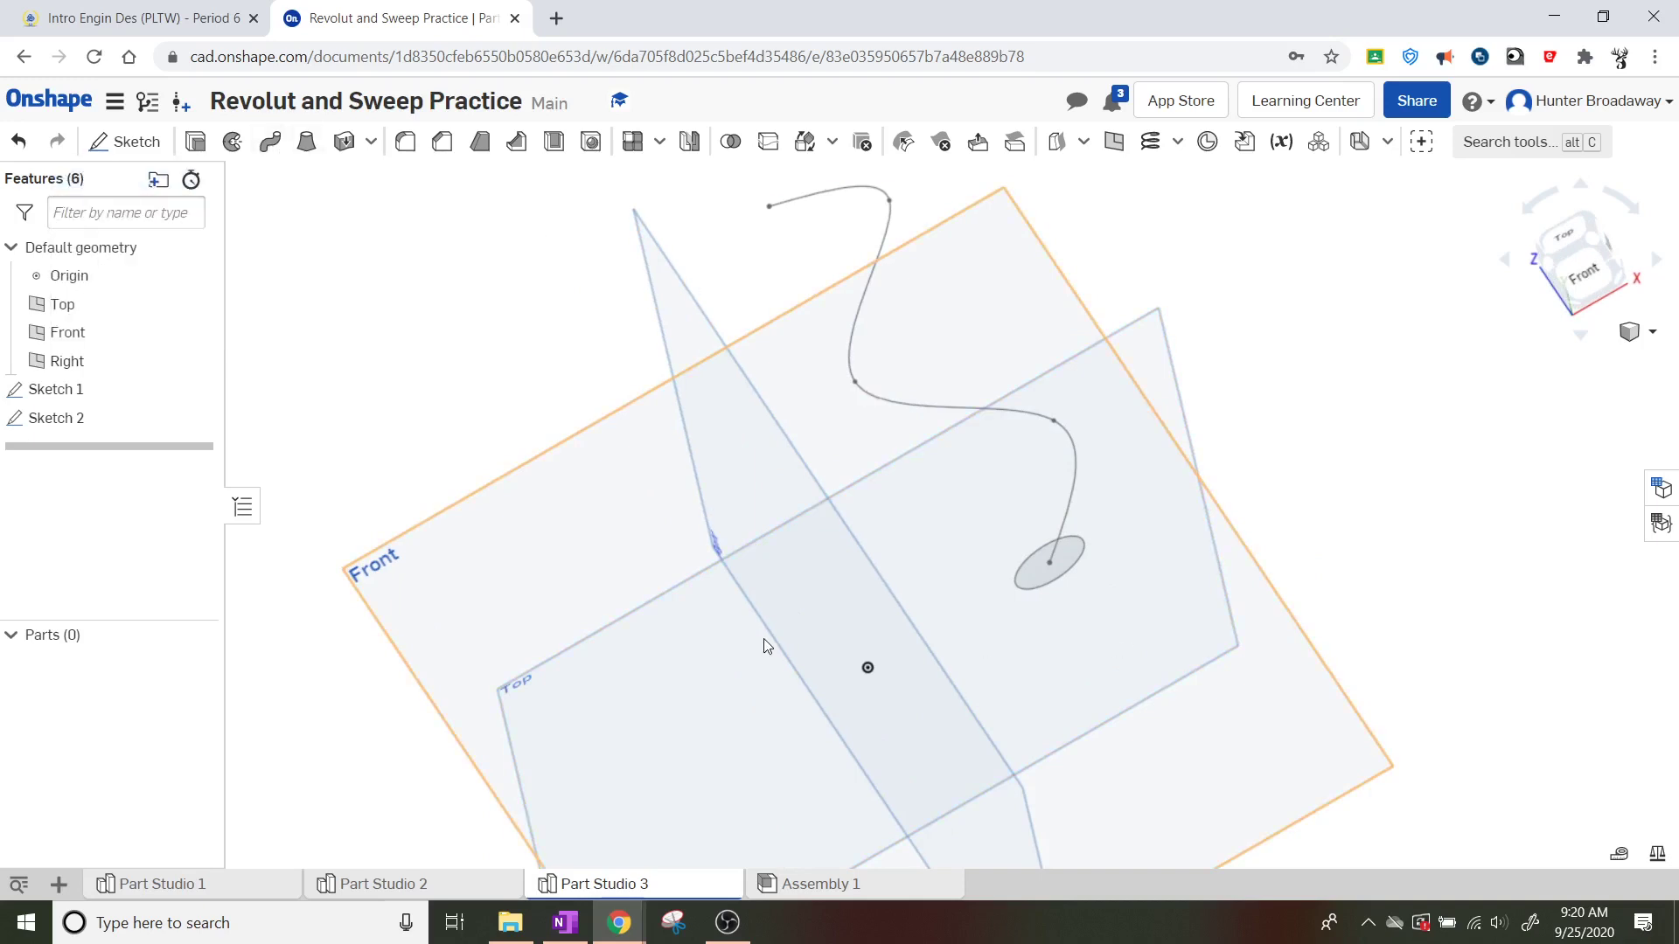
{"action": "right_click_drag", "start_coordinate": [763, 646], "coordinate": [886, 541]}
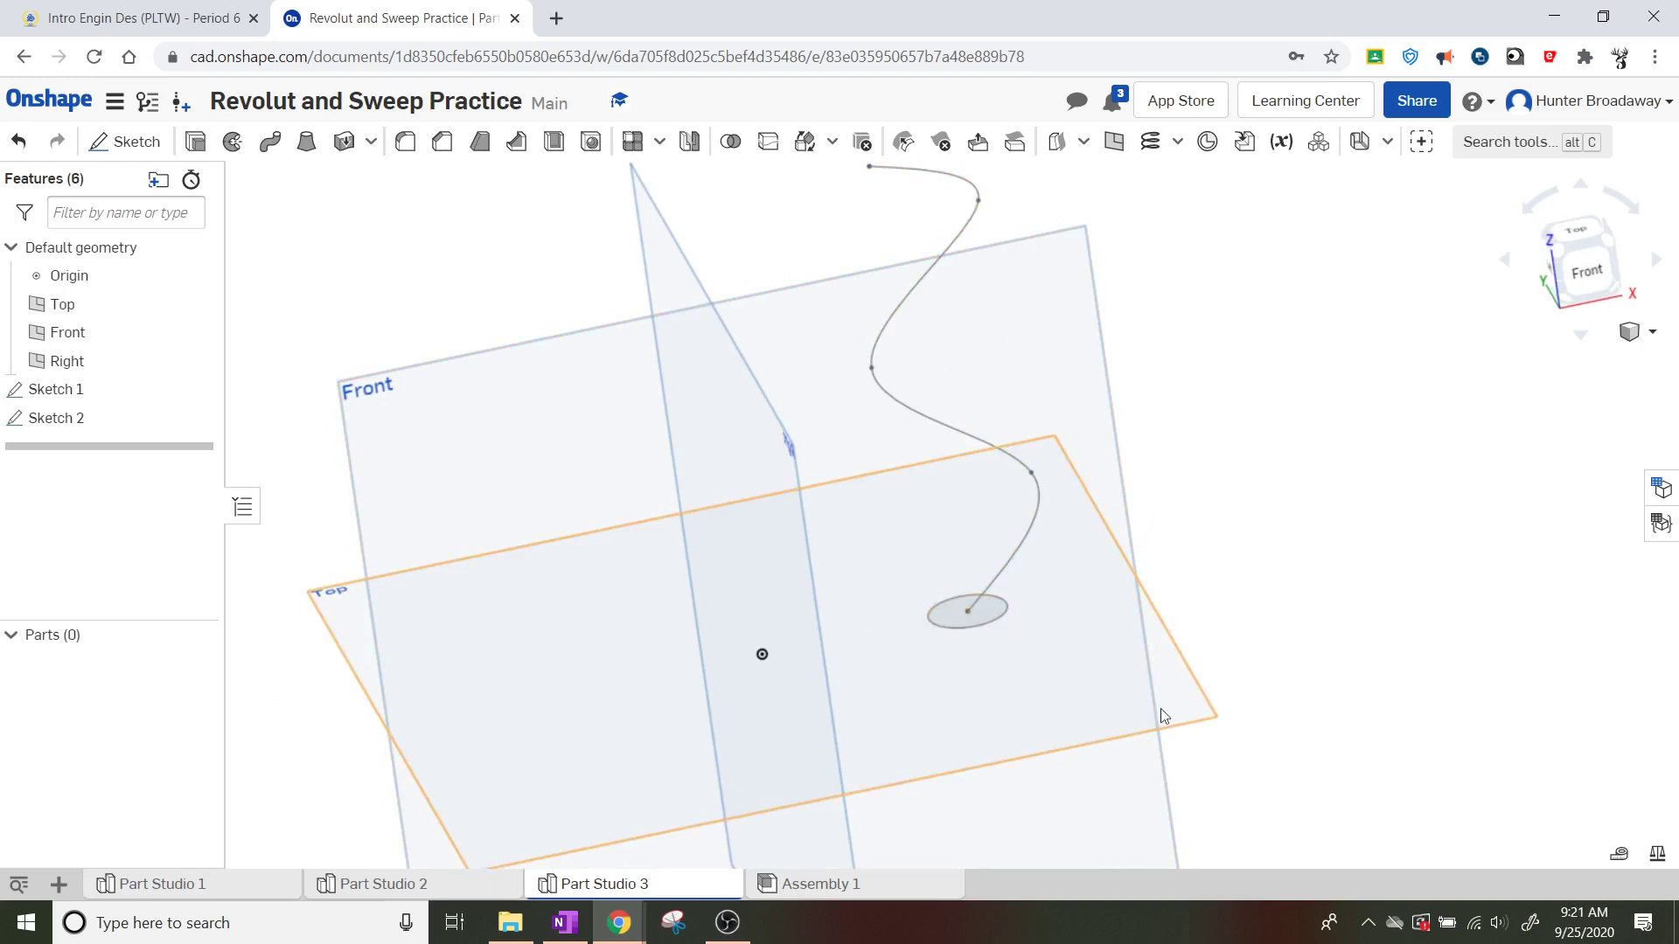
{"action": "left_click", "coordinate": [1597, 265]}
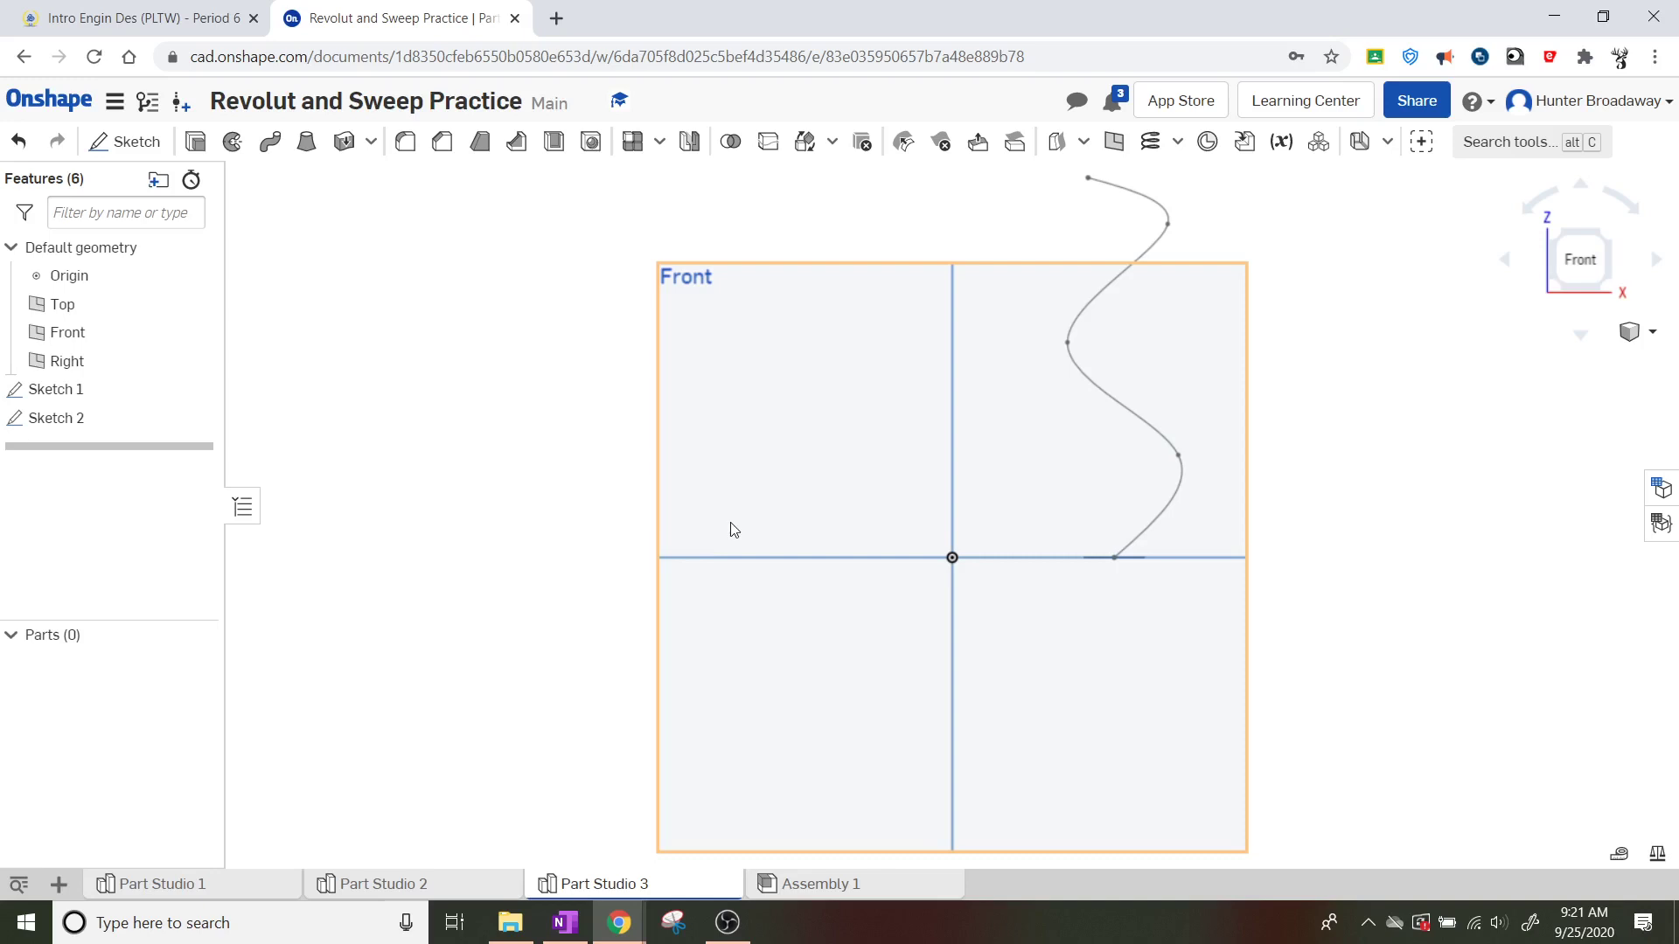
{"action": "mouse_move", "coordinate": [889, 456]}
{"action": "right_mouse_down"}
{"action": "mouse_move", "coordinate": [916, 486]}
{"action": "mouse_move", "coordinate": [893, 465]}
{"action": "right_mouse_up"}
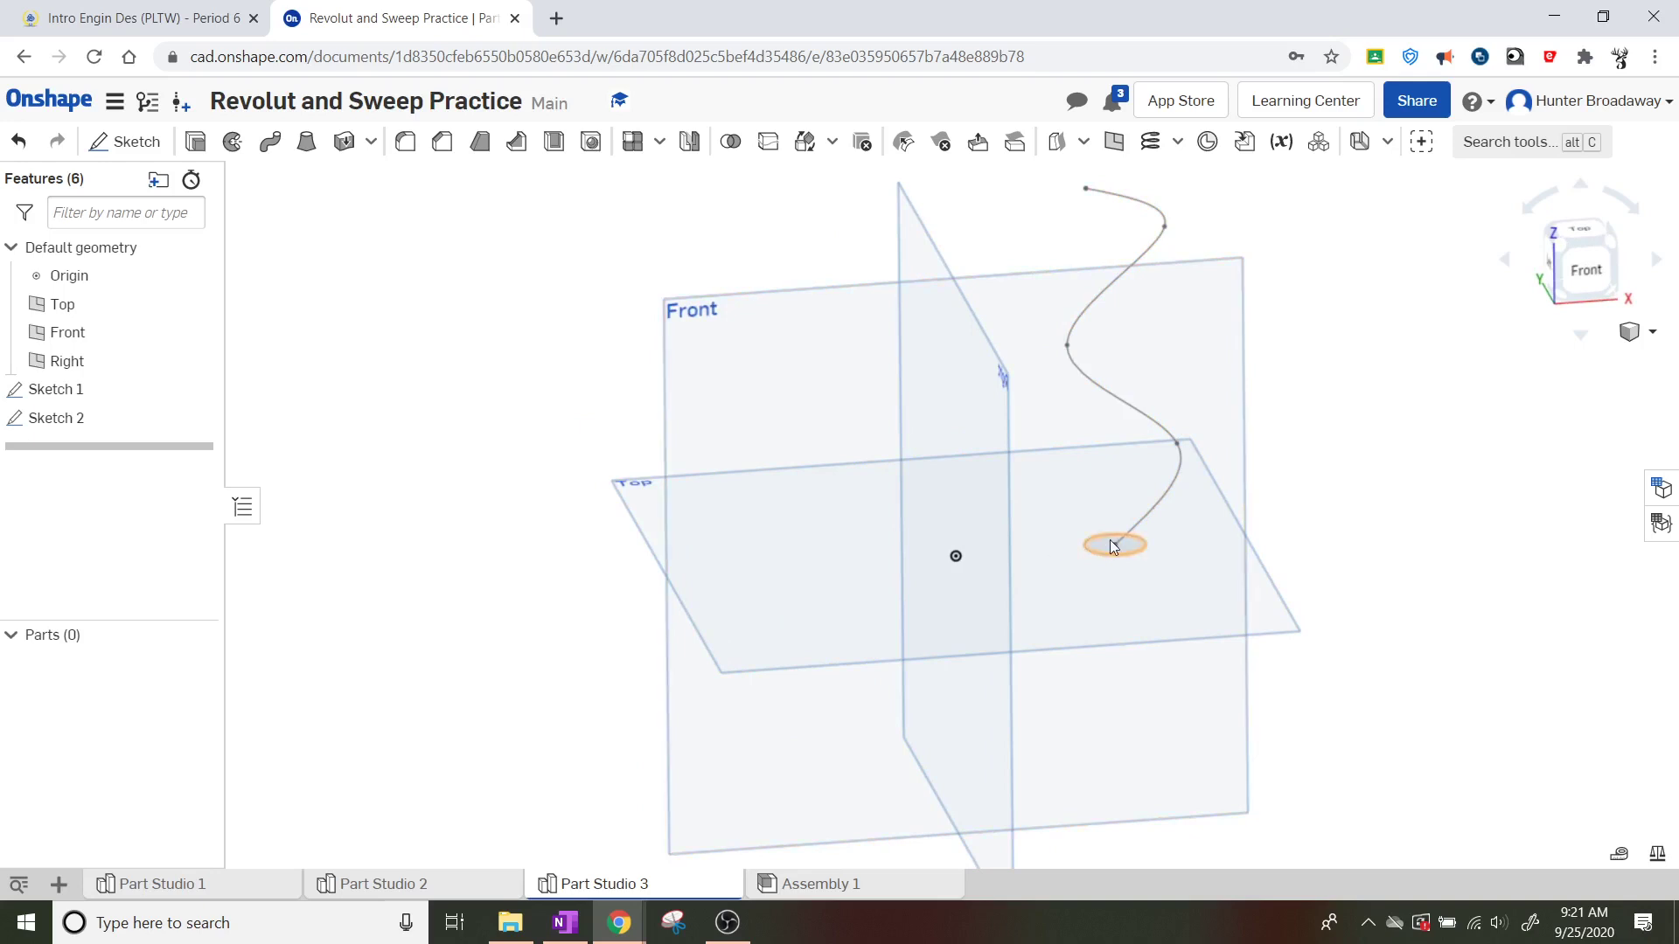
{"action": "right_click_drag", "start_coordinate": [1110, 539], "coordinate": [1502, 484]}
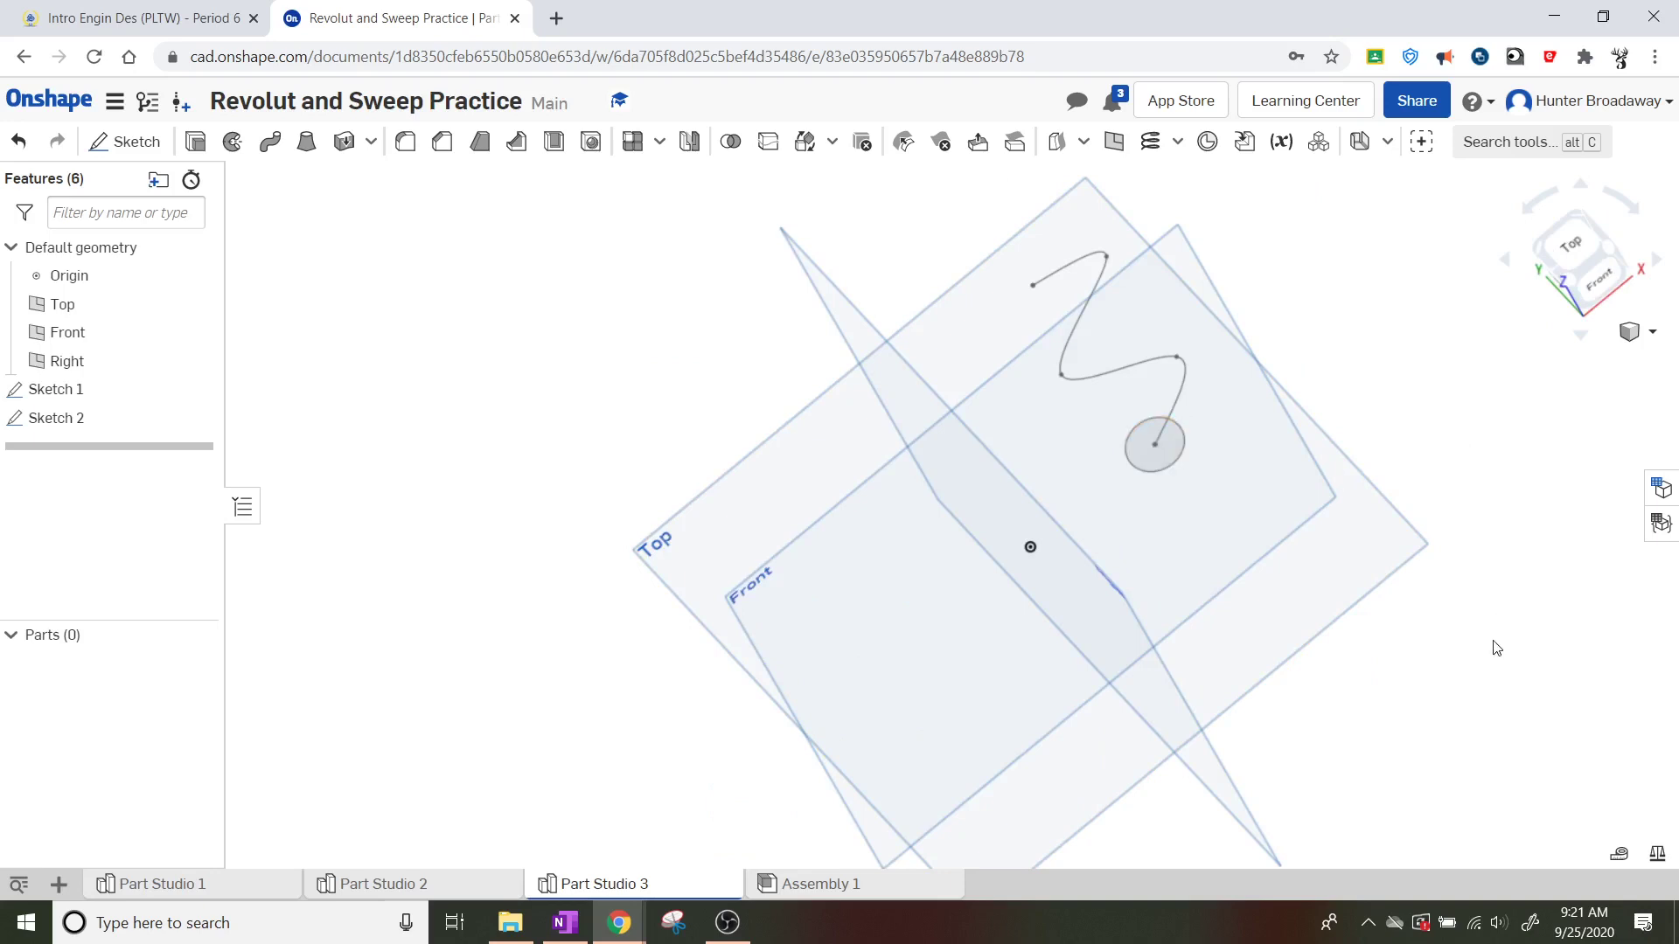
{"action": "right_click_drag", "start_coordinate": [1497, 648], "coordinate": [1456, 610]}
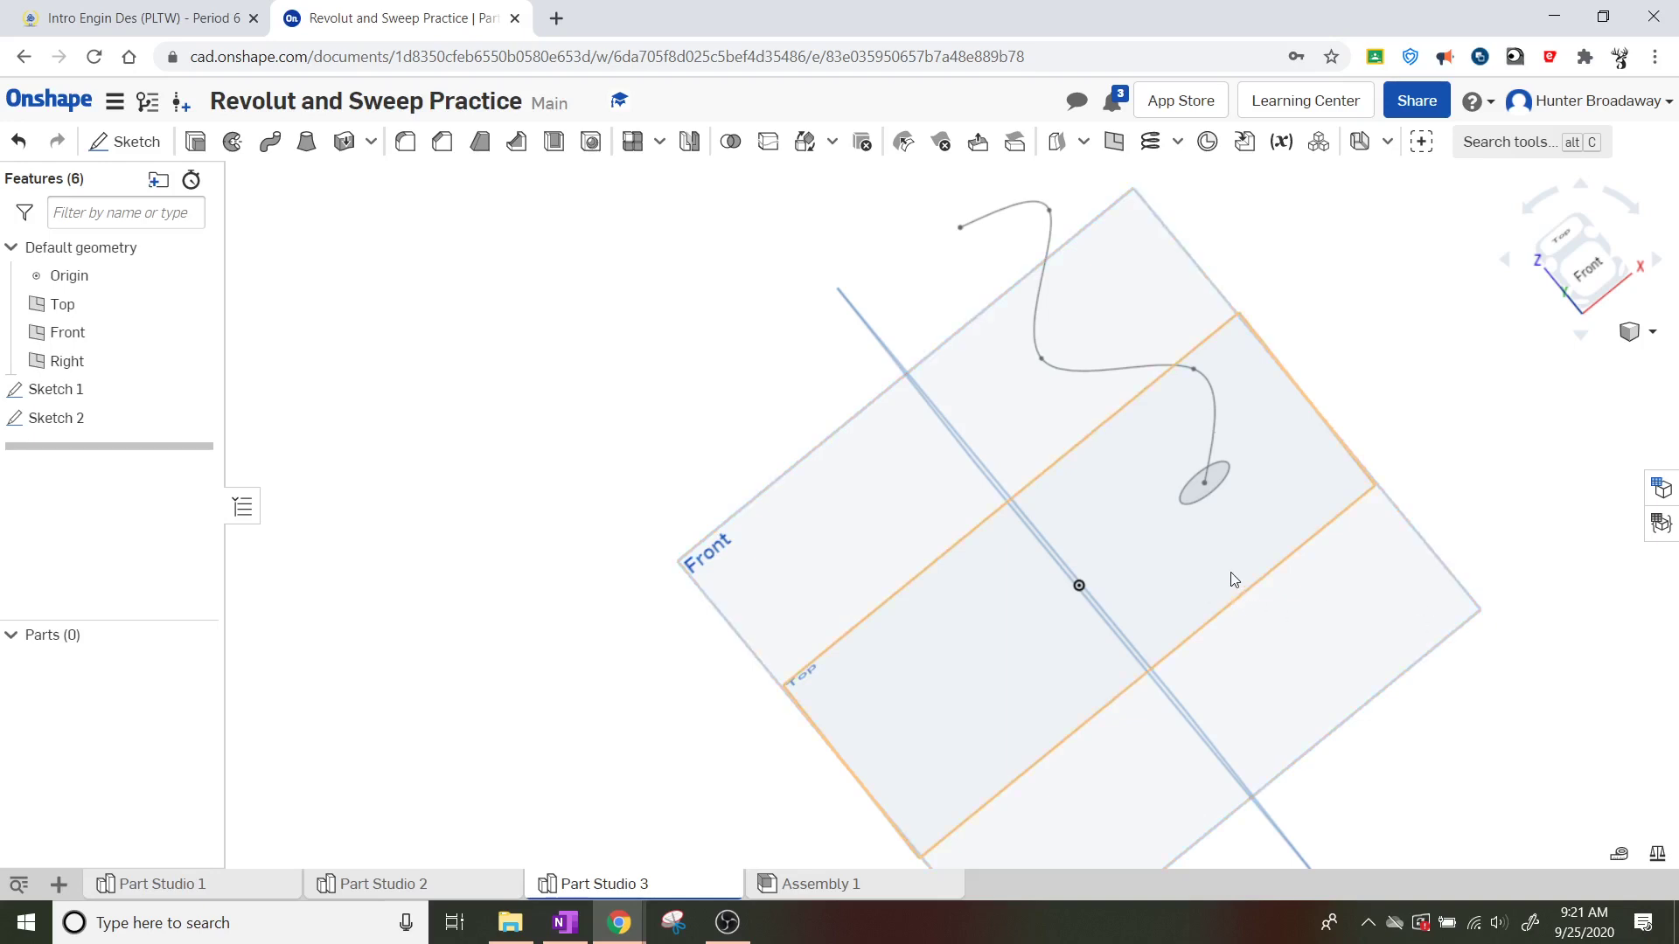
Sweep the circle on the Top plane along the Front plane spline as a new solid
{"action": "left_click", "coordinate": [1602, 238]}
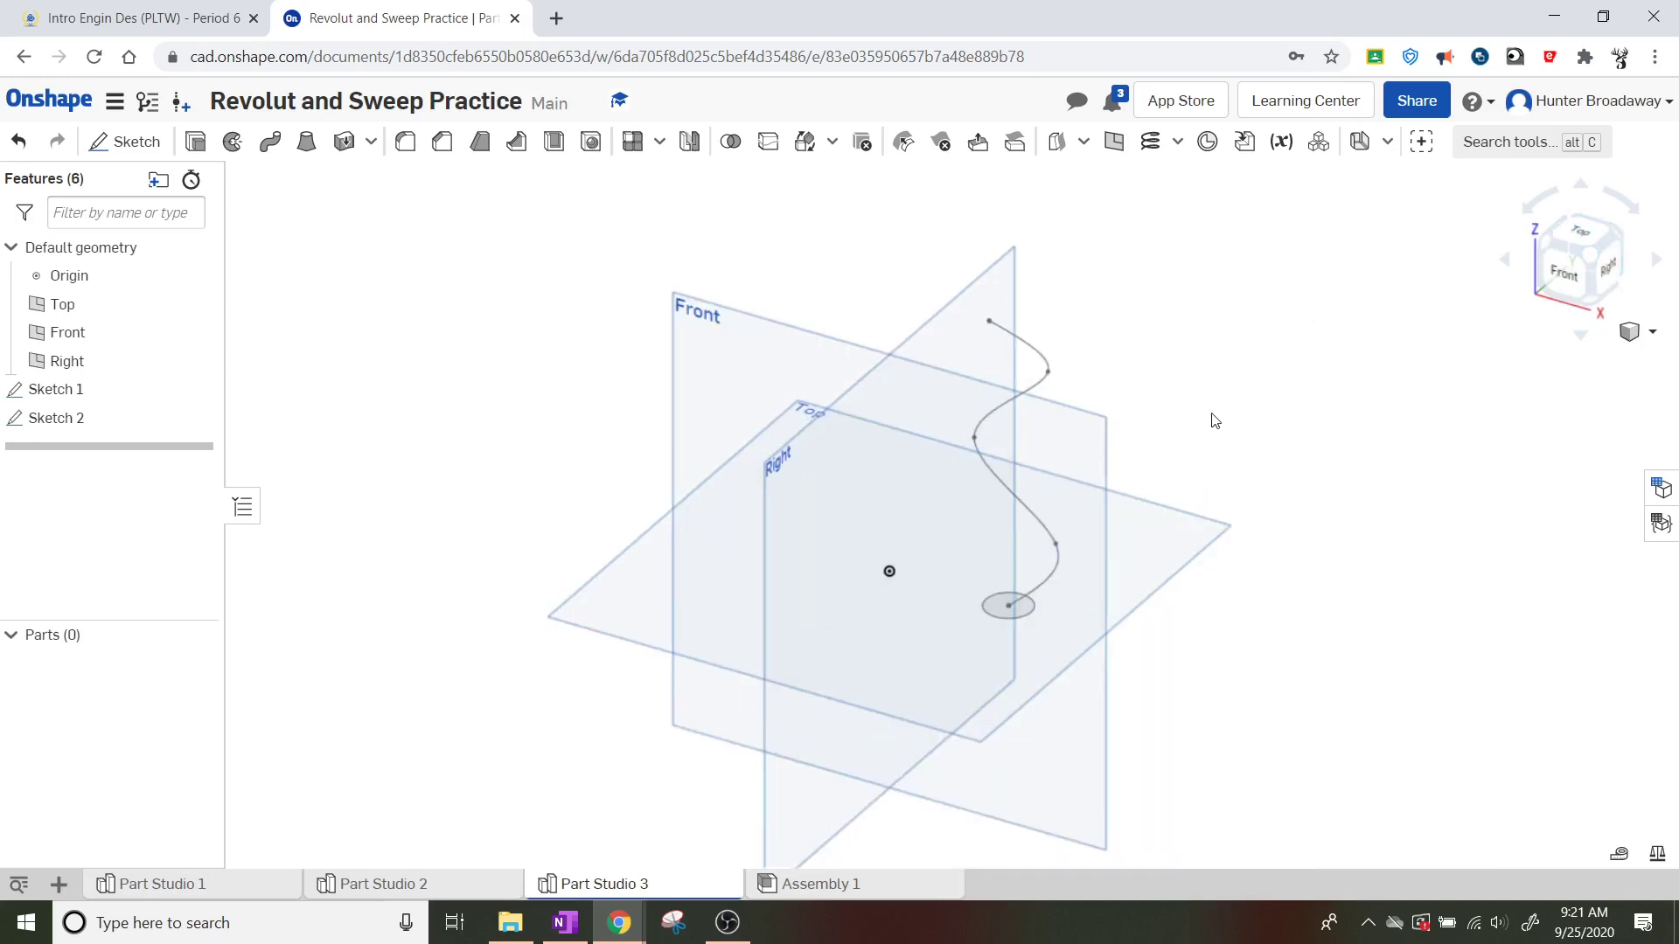
{"action": "scroll", "coordinate": [1215, 428], "scroll_direction": "up", "scroll_amount": 2}
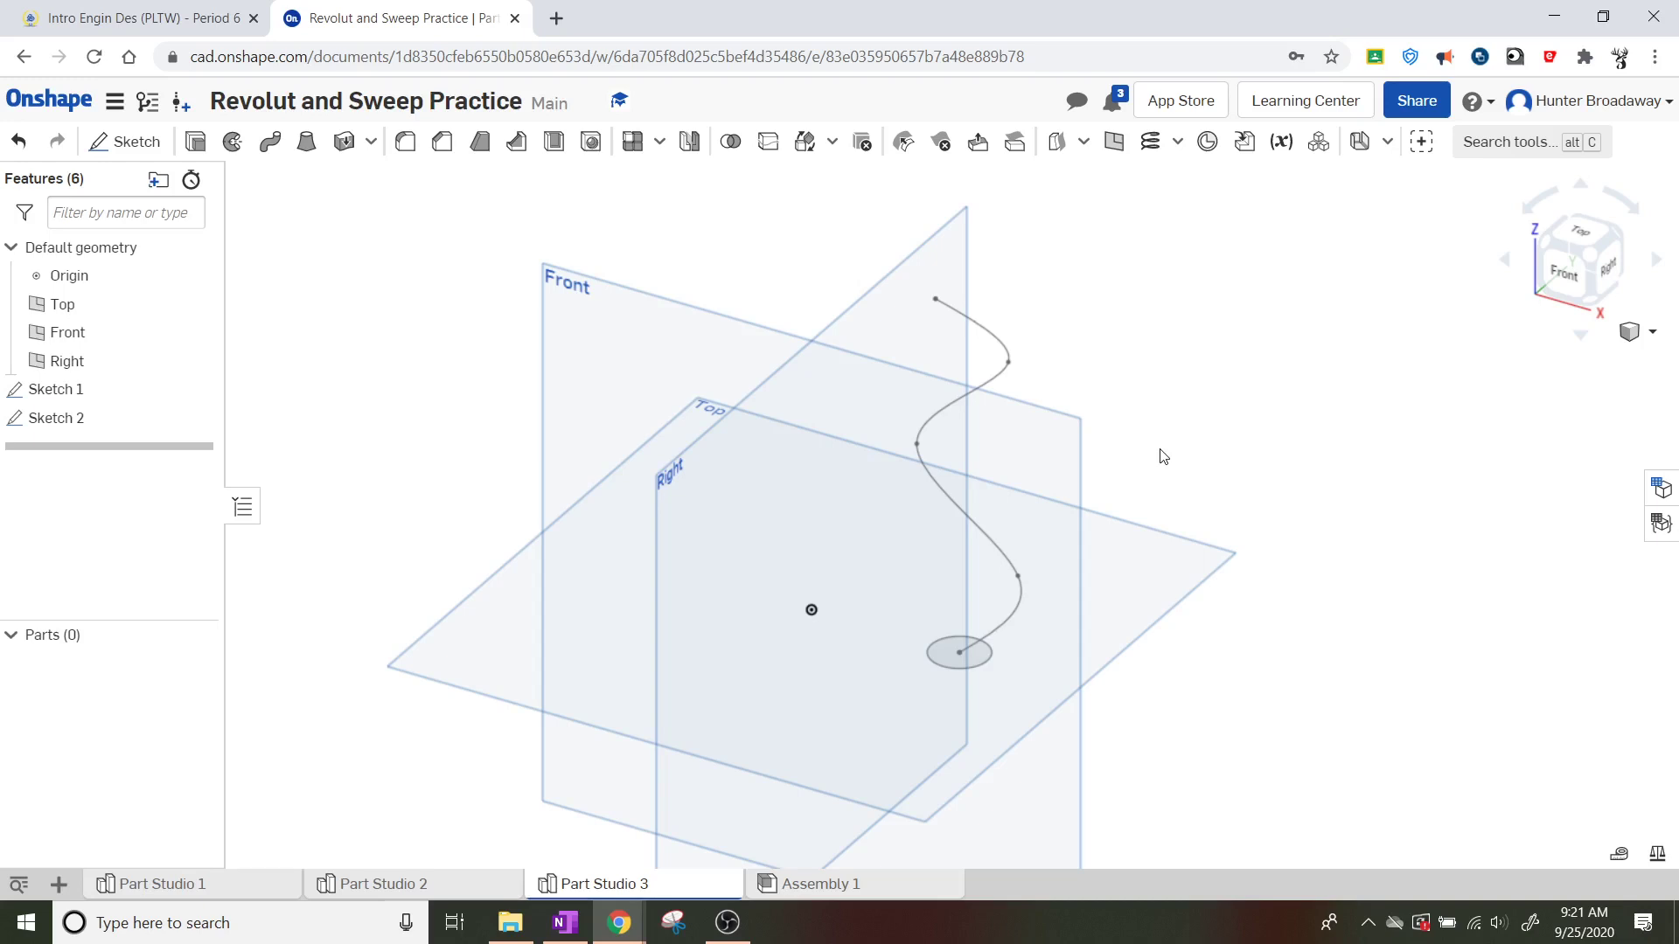
{"action": "left_click", "coordinate": [266, 143]}
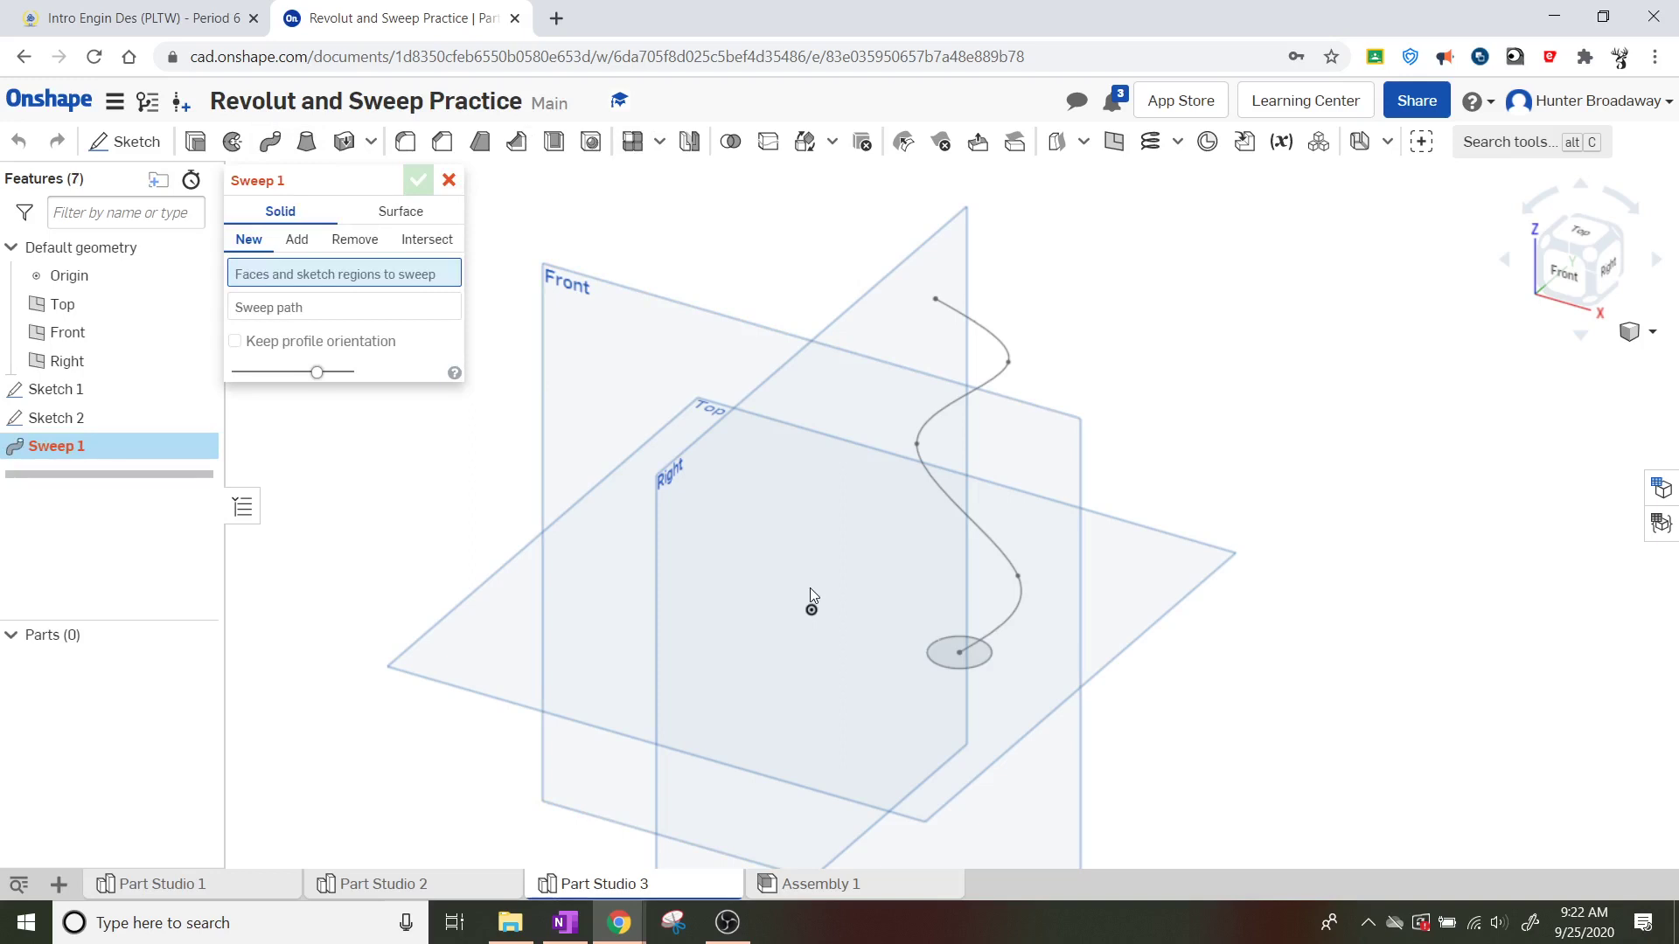
{"action": "left_click", "coordinate": [983, 661]}
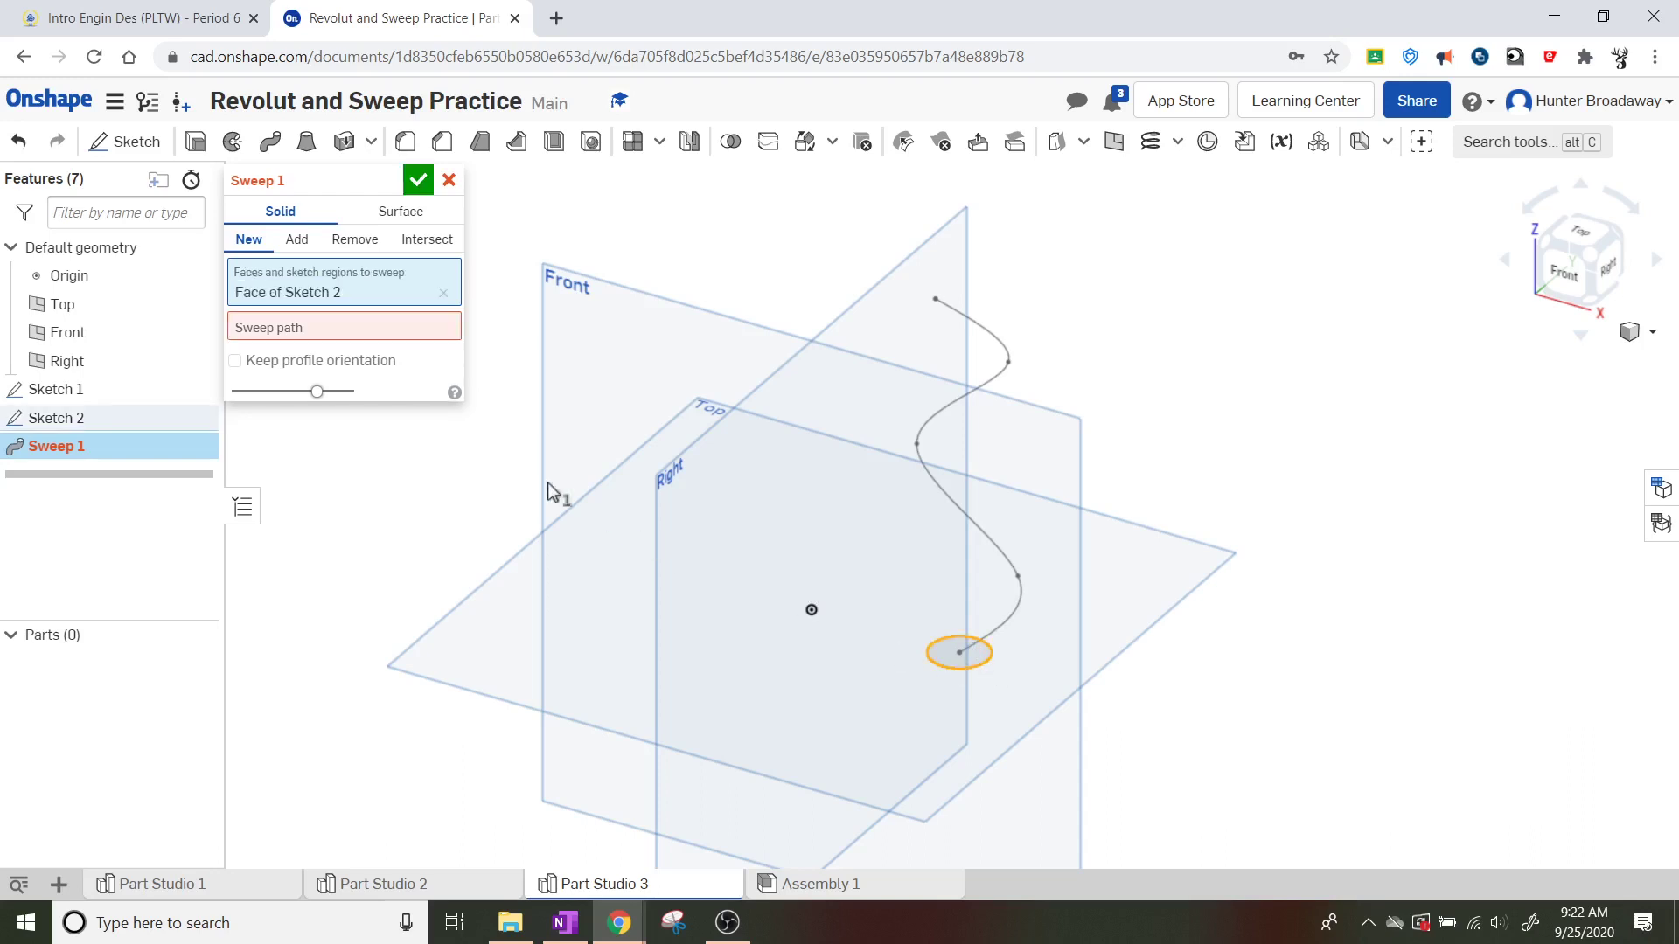
{"action": "left_click", "coordinate": [286, 337]}
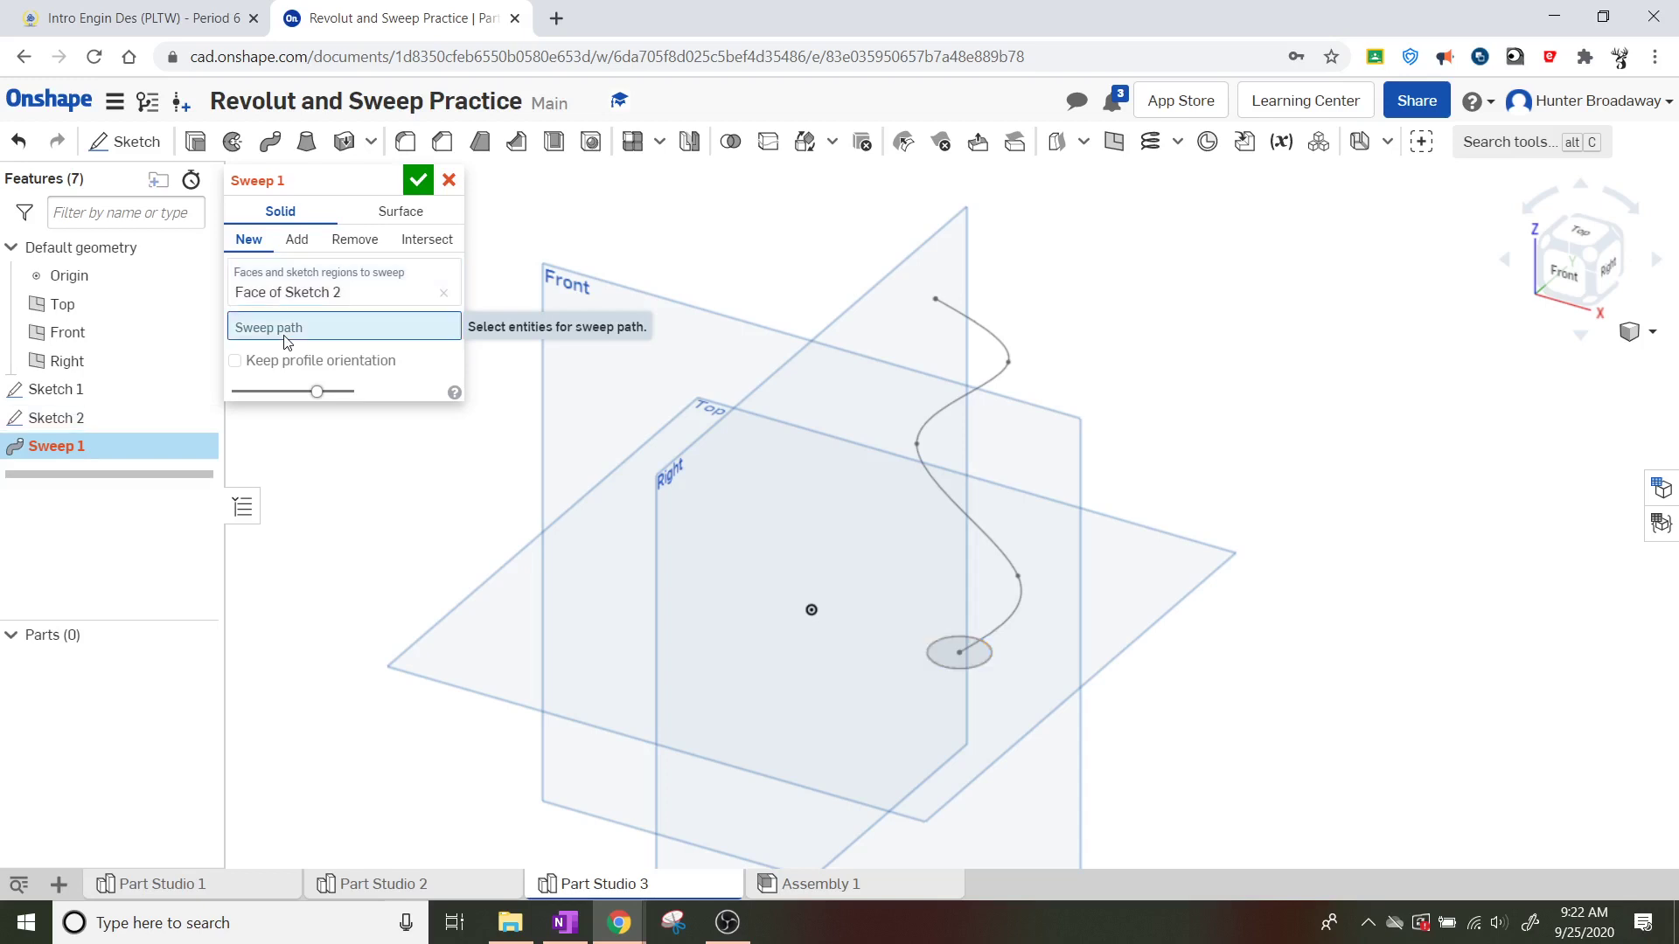
{"action": "left_click", "coordinate": [955, 408]}
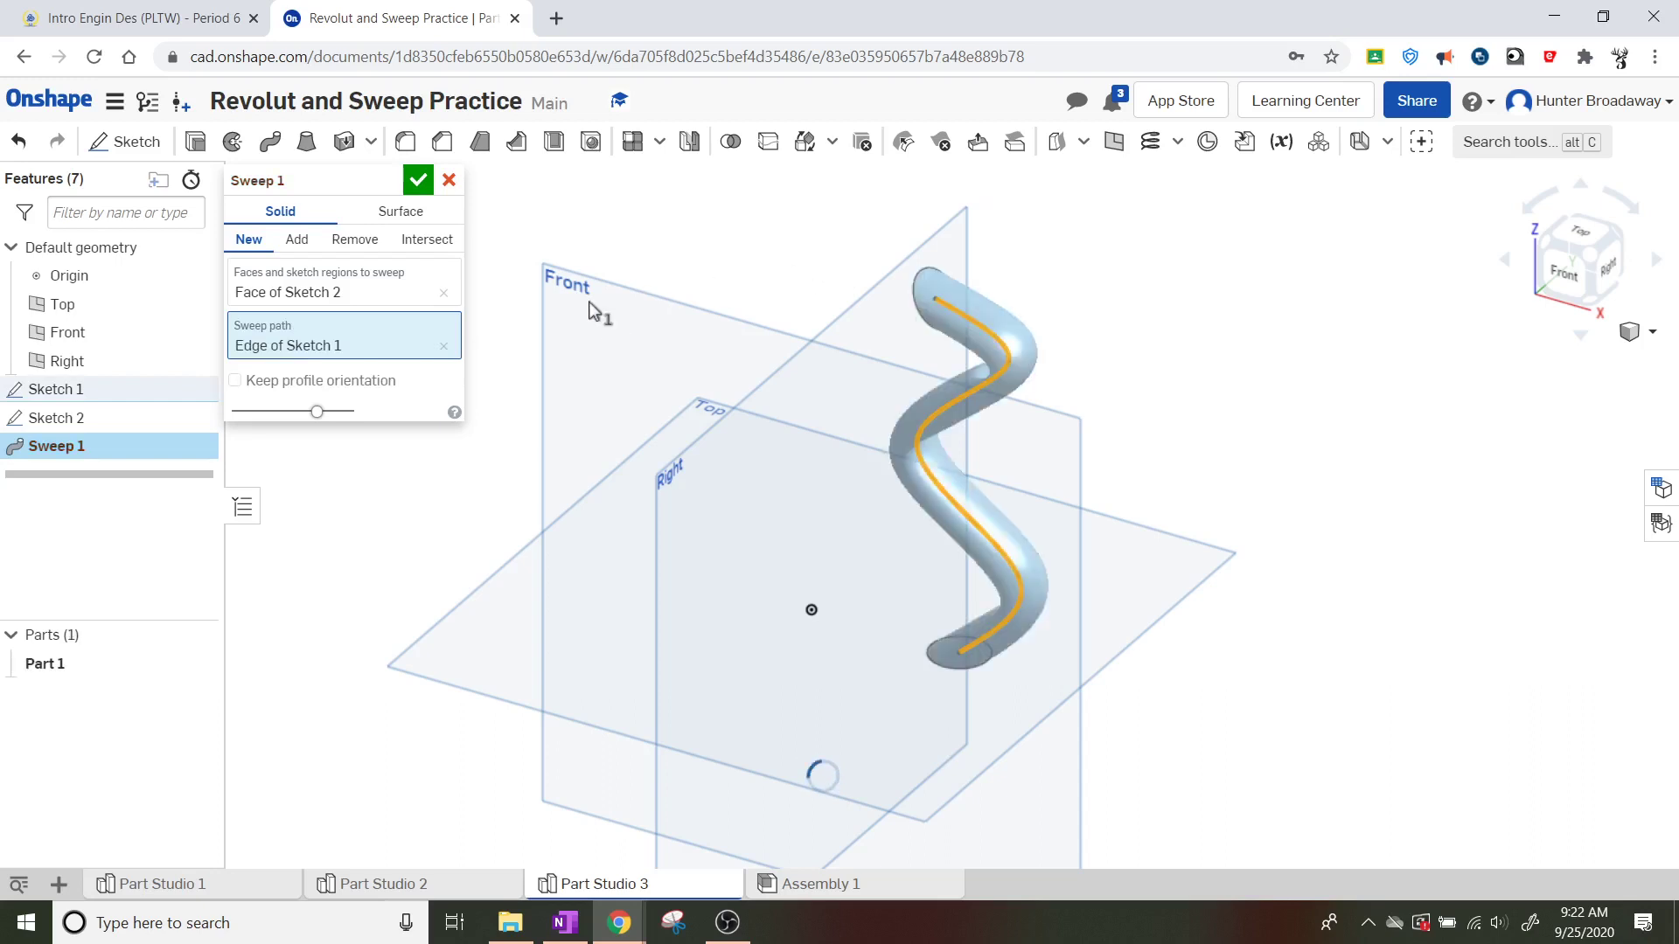
{"action": "left_click", "coordinate": [416, 183]}
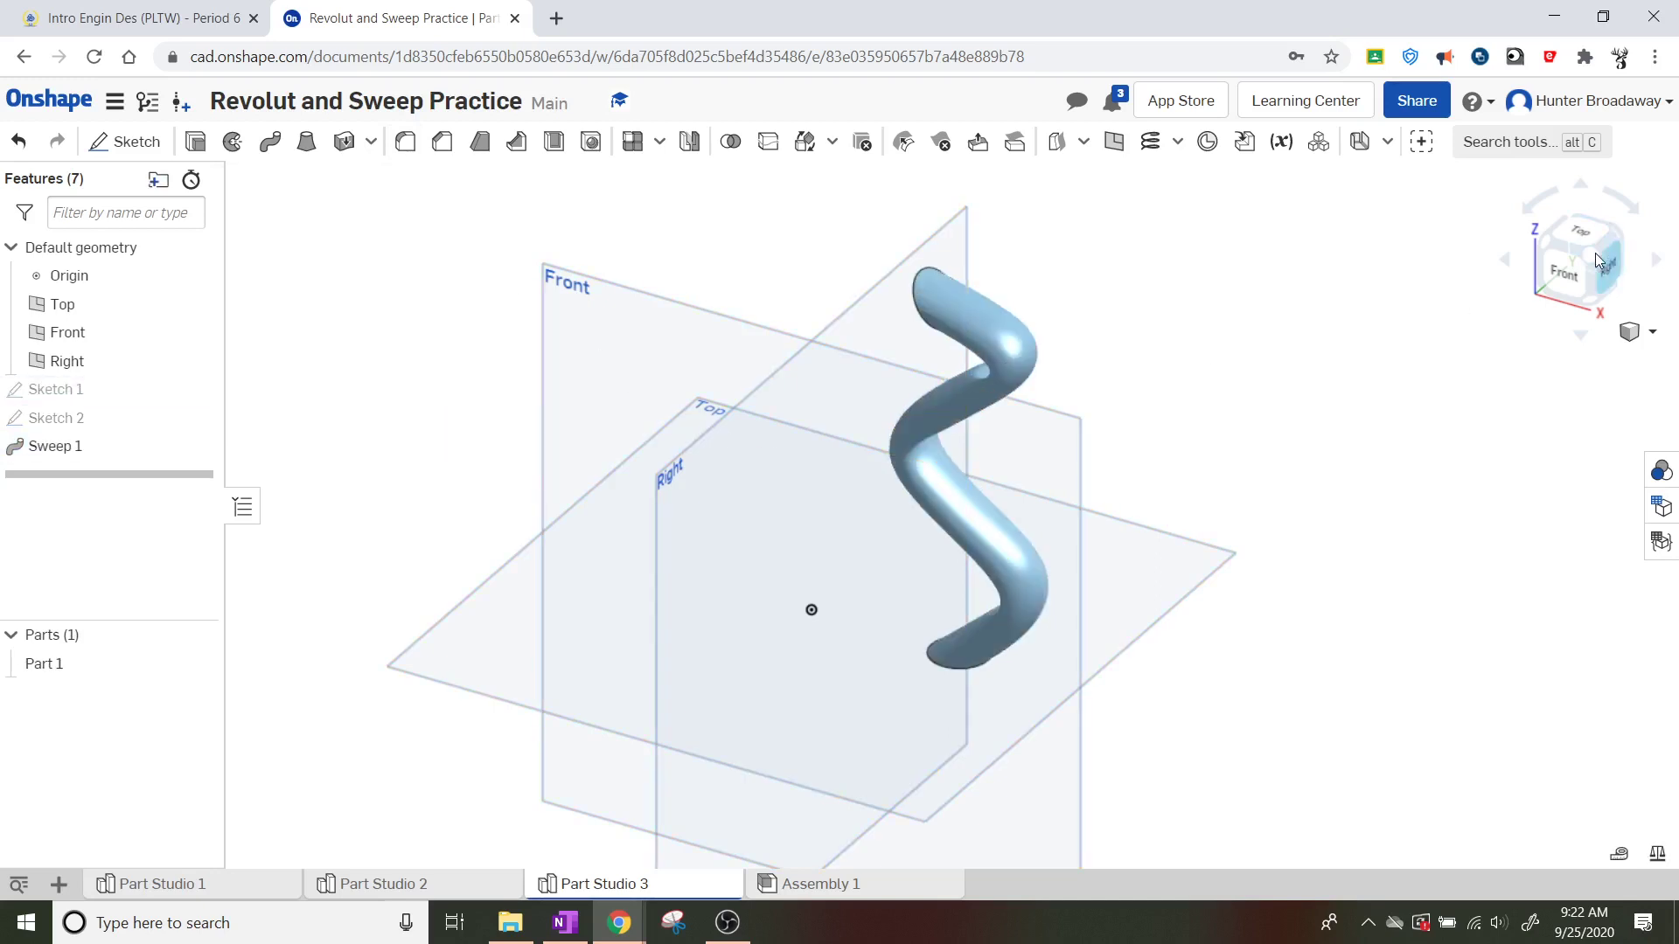
Examine the swept solid and its two ends from the front and in an isometric view
{"action": "left_click", "coordinate": [1570, 277]}
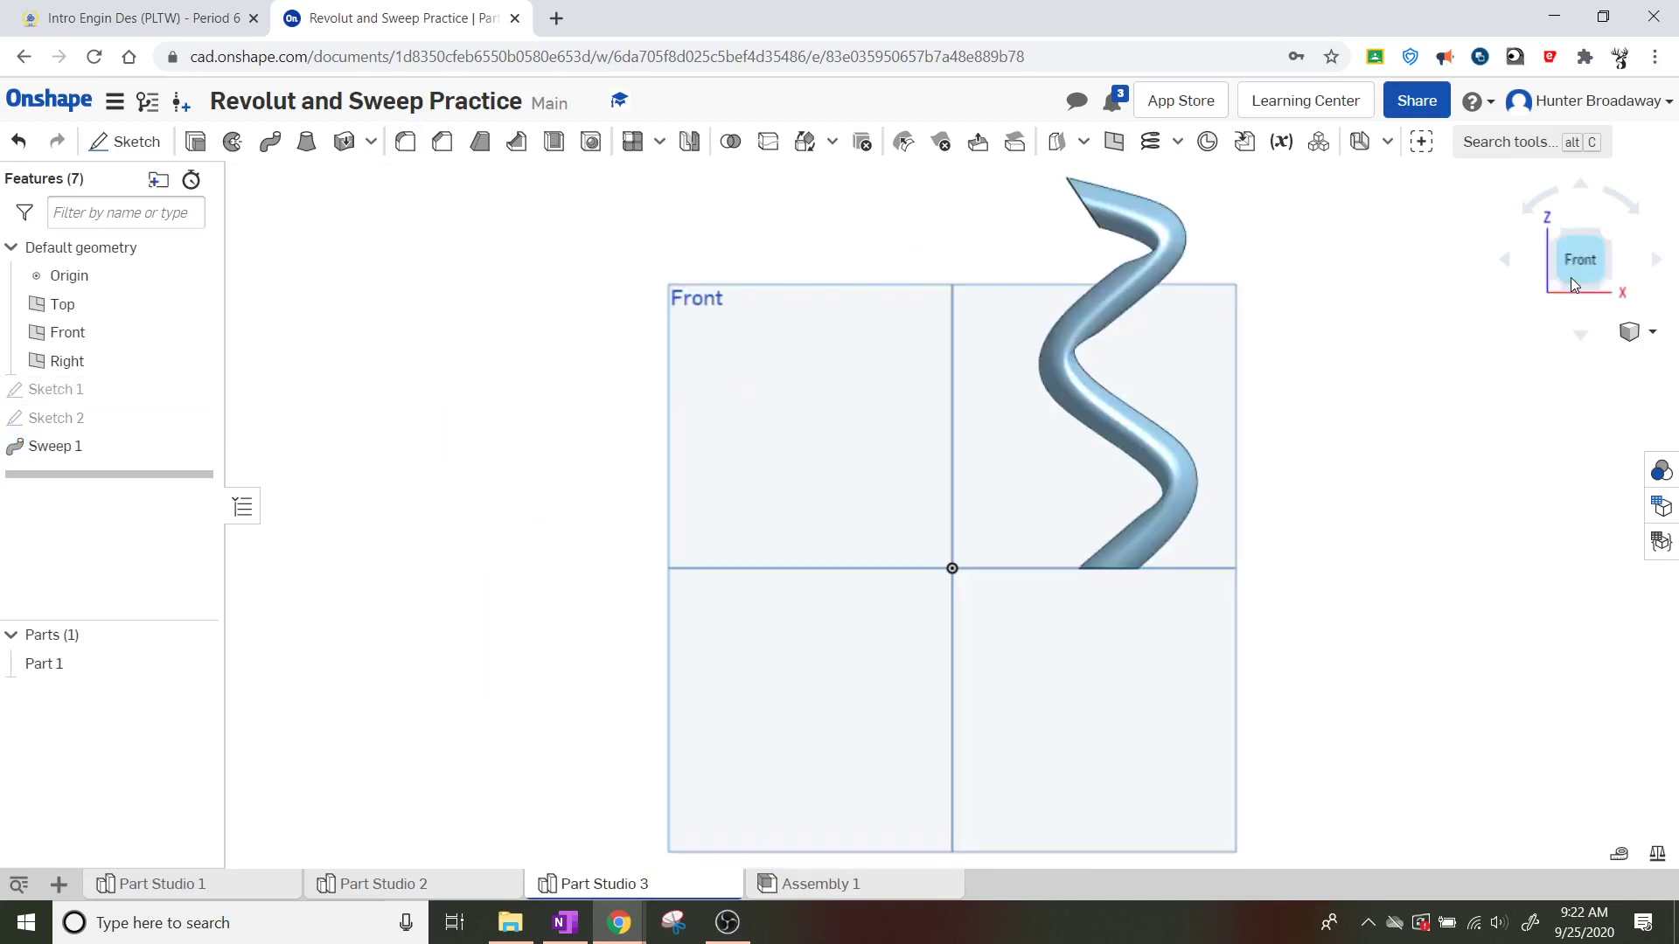
{"action": "left_click", "coordinate": [1603, 232]}
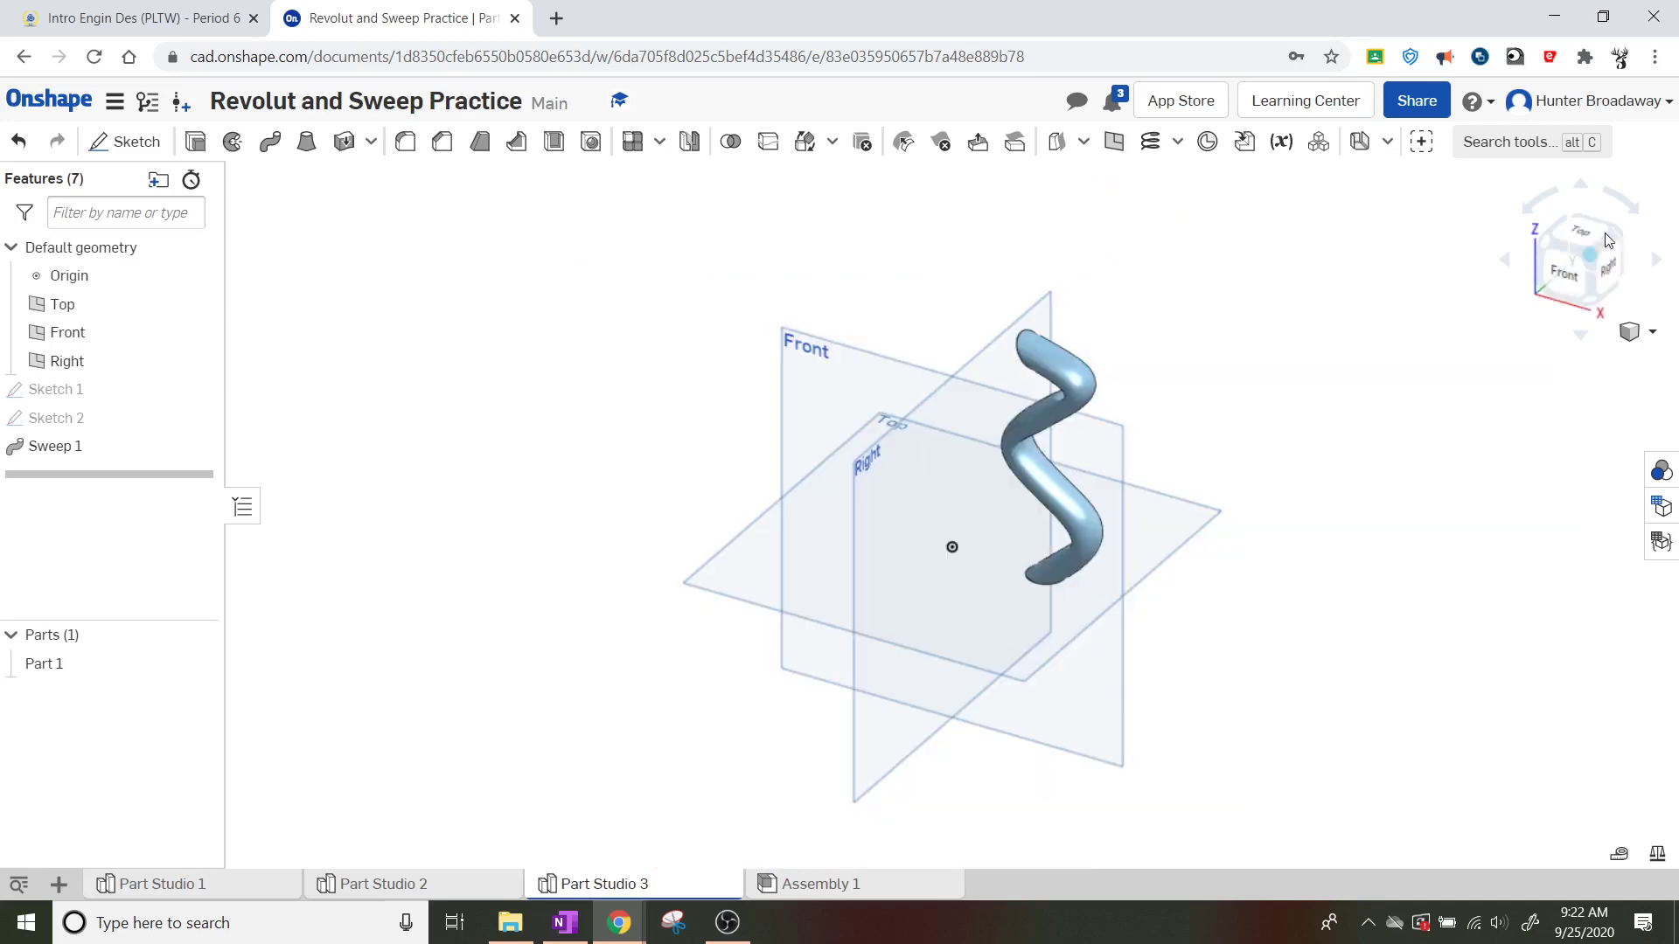
{"action": "left_click", "coordinate": [1567, 275]}
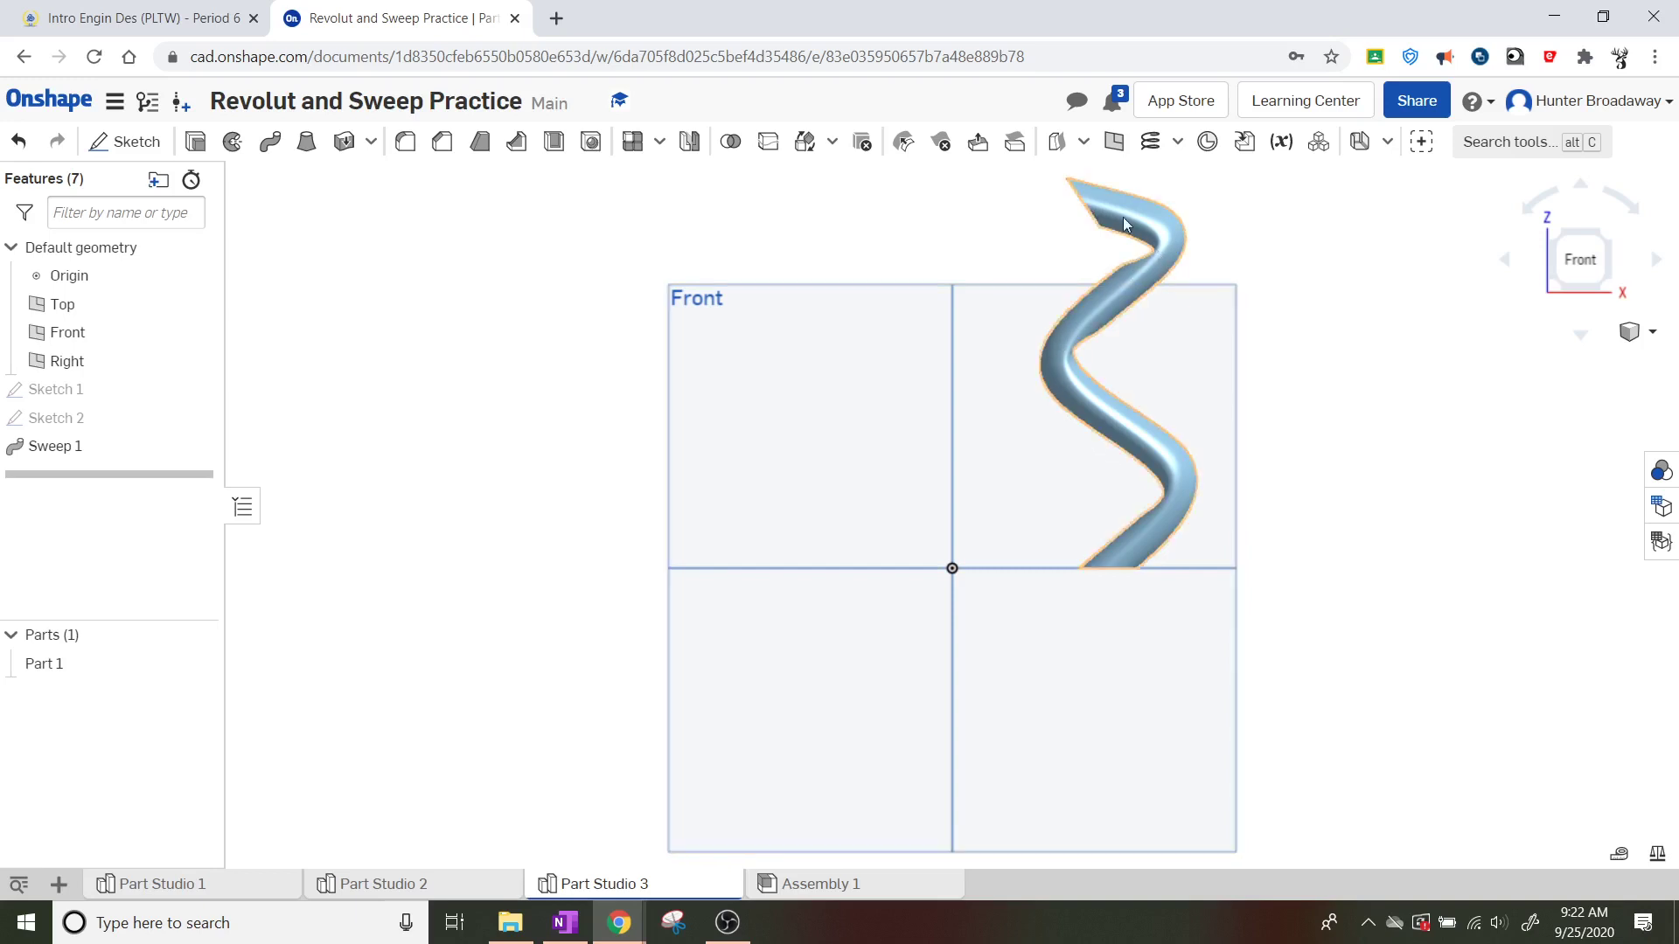
{"action": "left_click", "coordinate": [1602, 234]}
{"action": "scroll", "coordinate": [1025, 348], "scroll_direction": "up", "scroll_amount": 2}
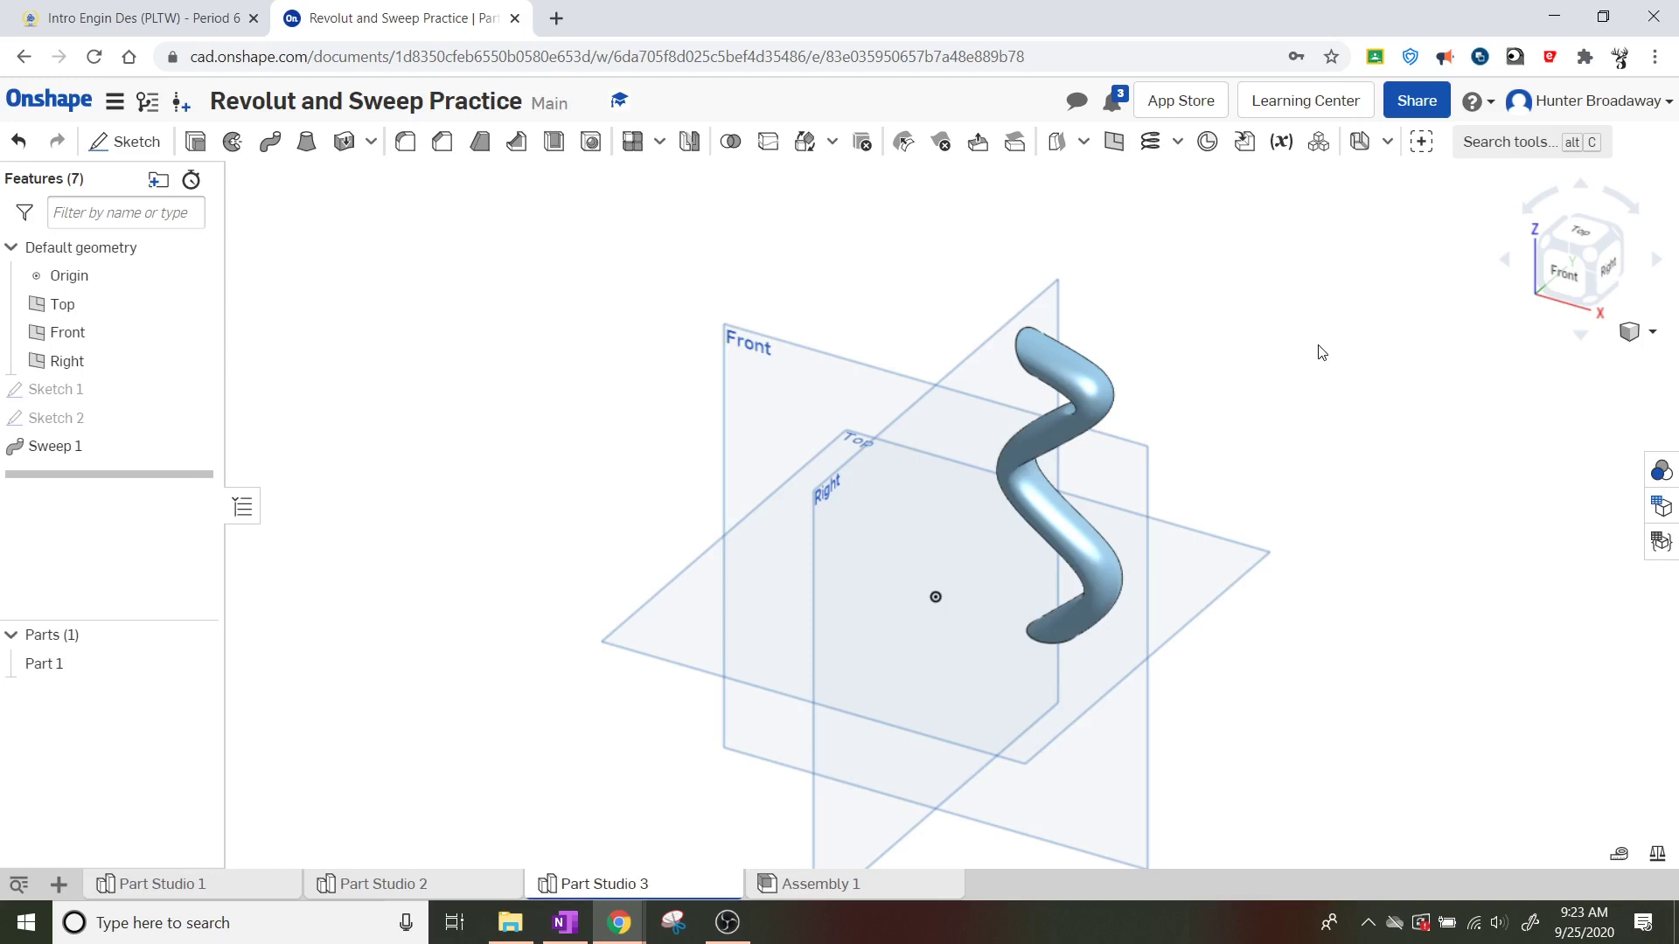
{"action": "left_click", "coordinate": [1570, 269]}
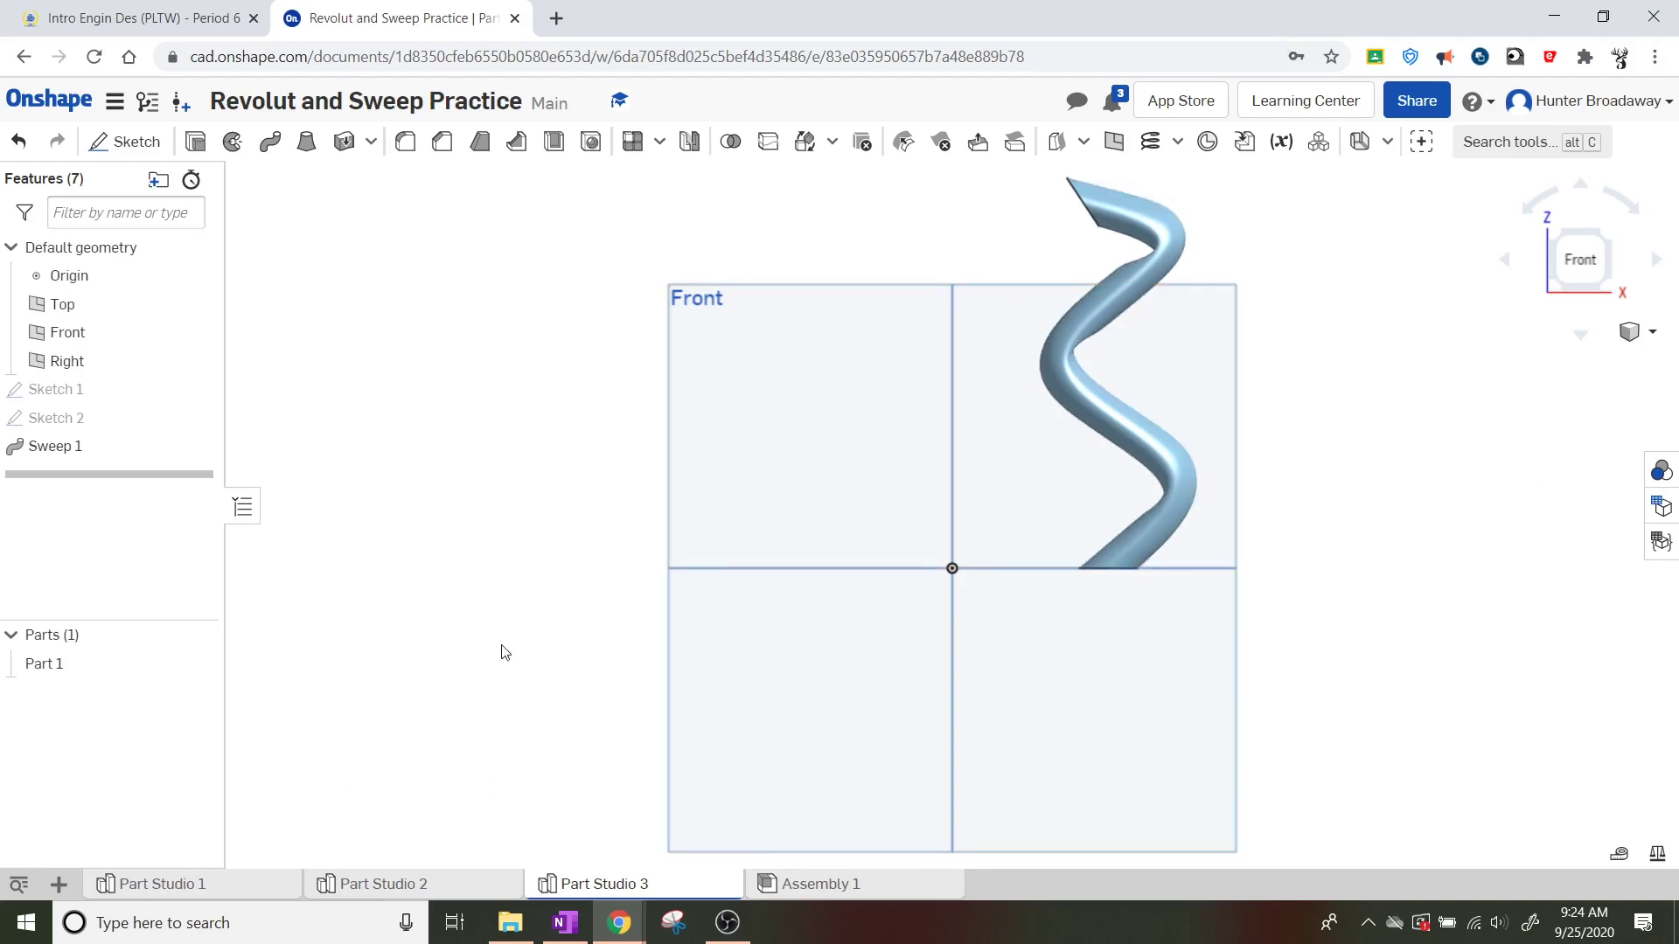
Create a fourth part studio in the document and view its default planes from the top
{"action": "left_click", "coordinate": [59, 886]}
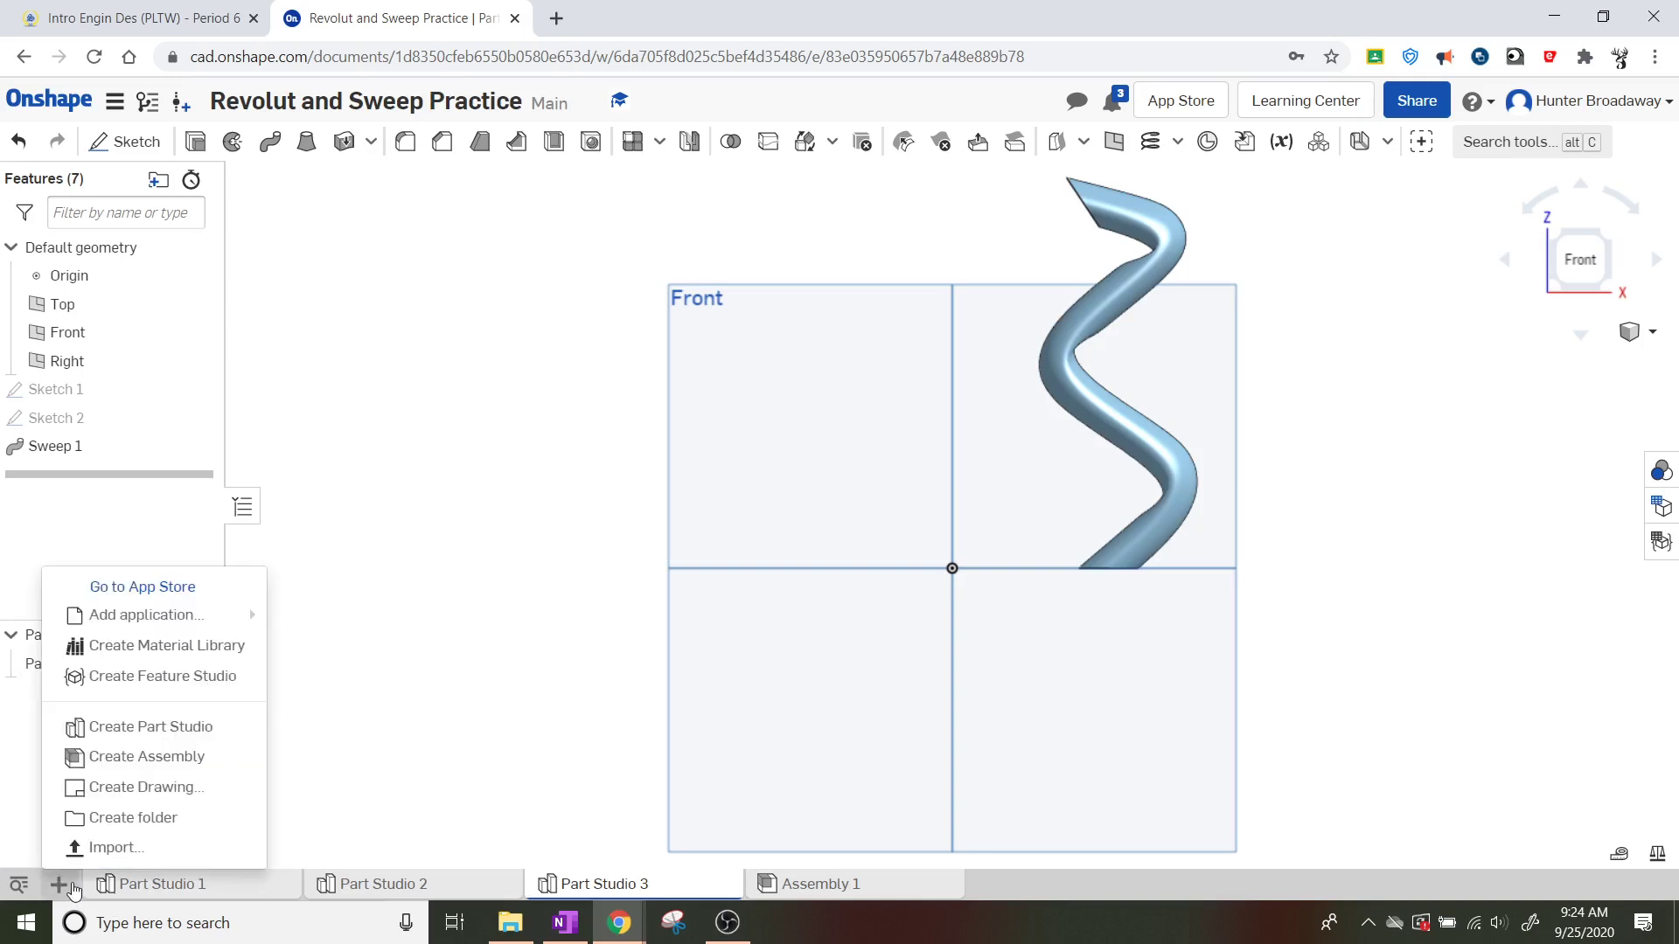
{"action": "left_click", "coordinate": [155, 740]}
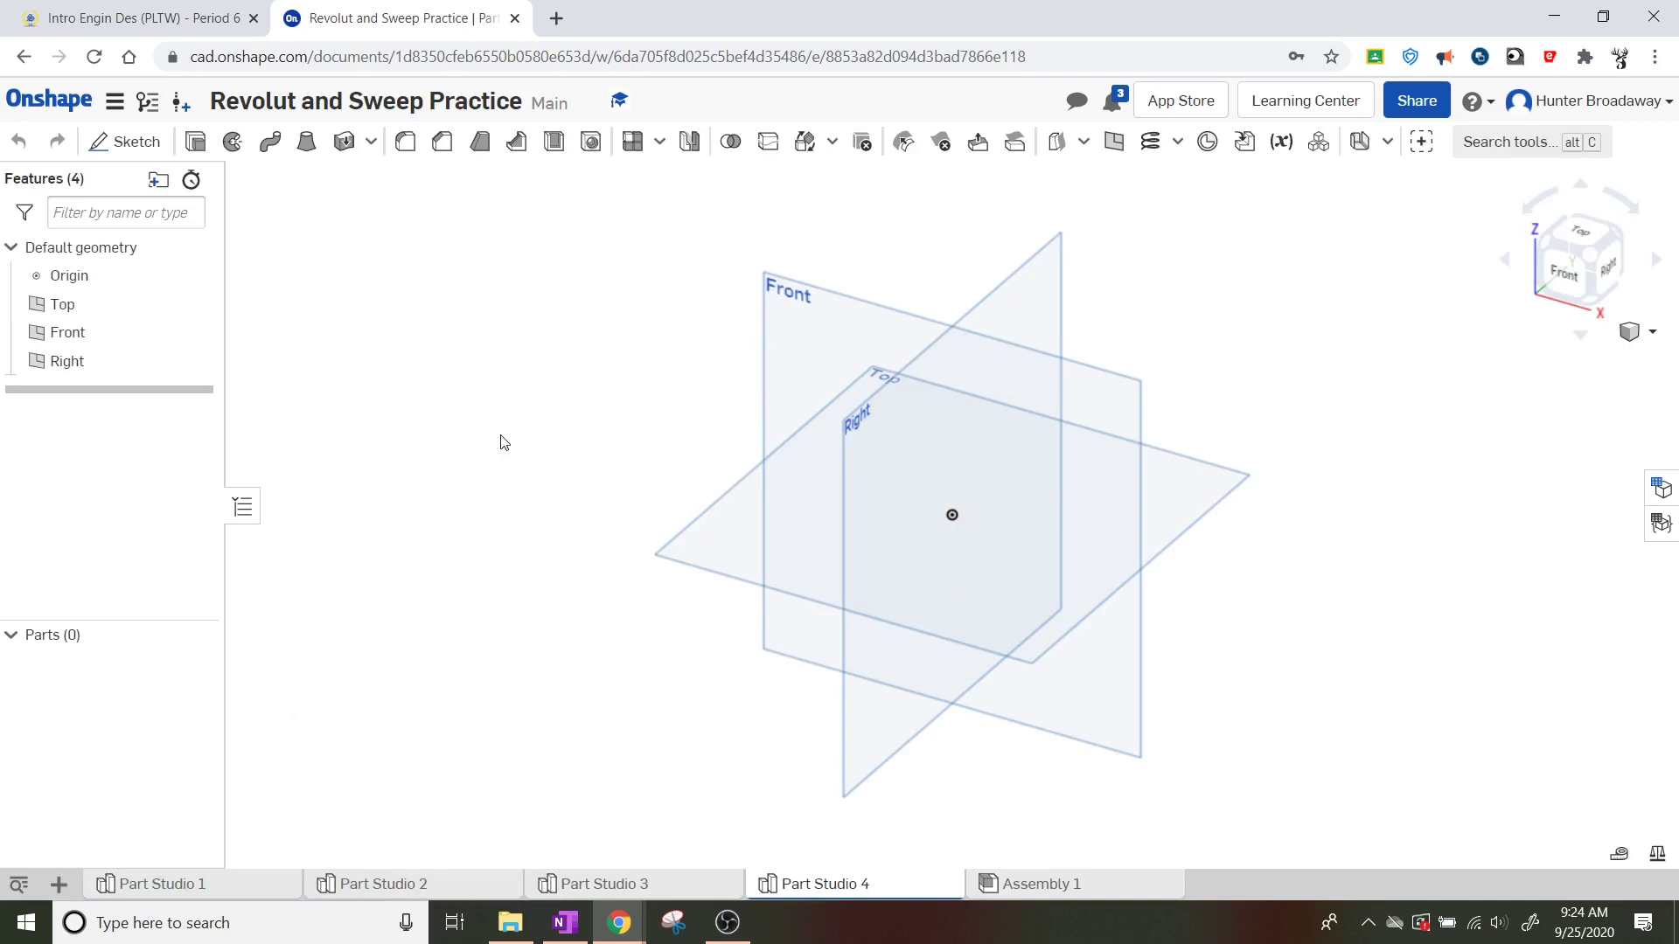
{"action": "left_click", "coordinate": [1596, 233]}
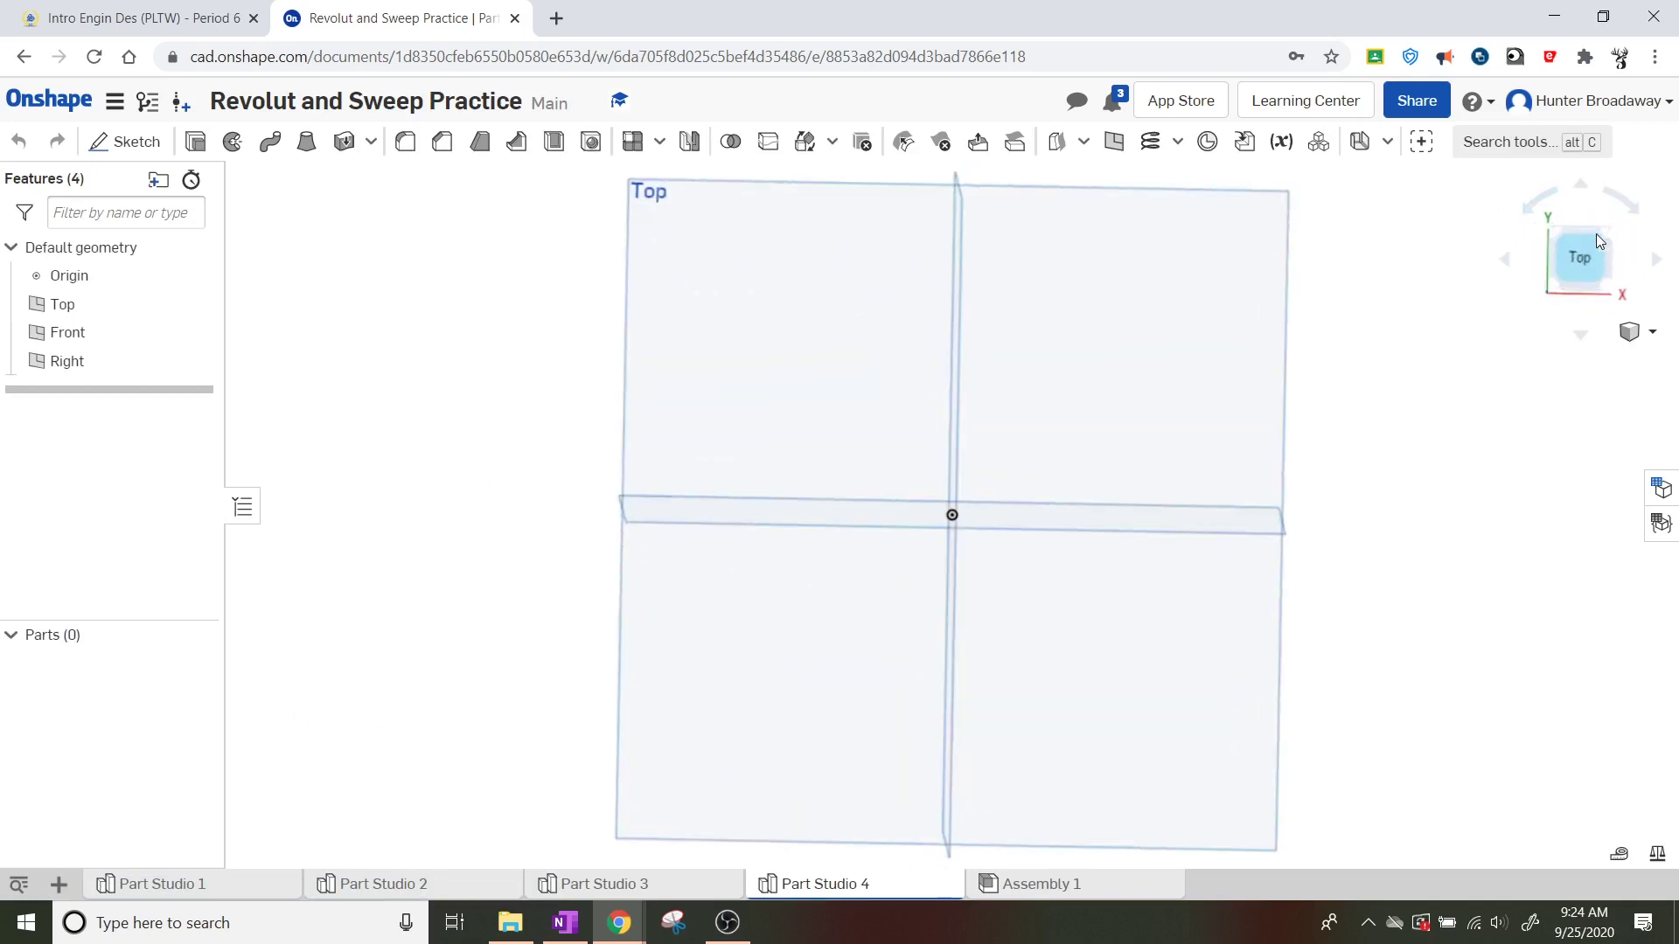
{"action": "scroll", "coordinate": [1297, 249], "scroll_direction": "down", "scroll_amount": 3}
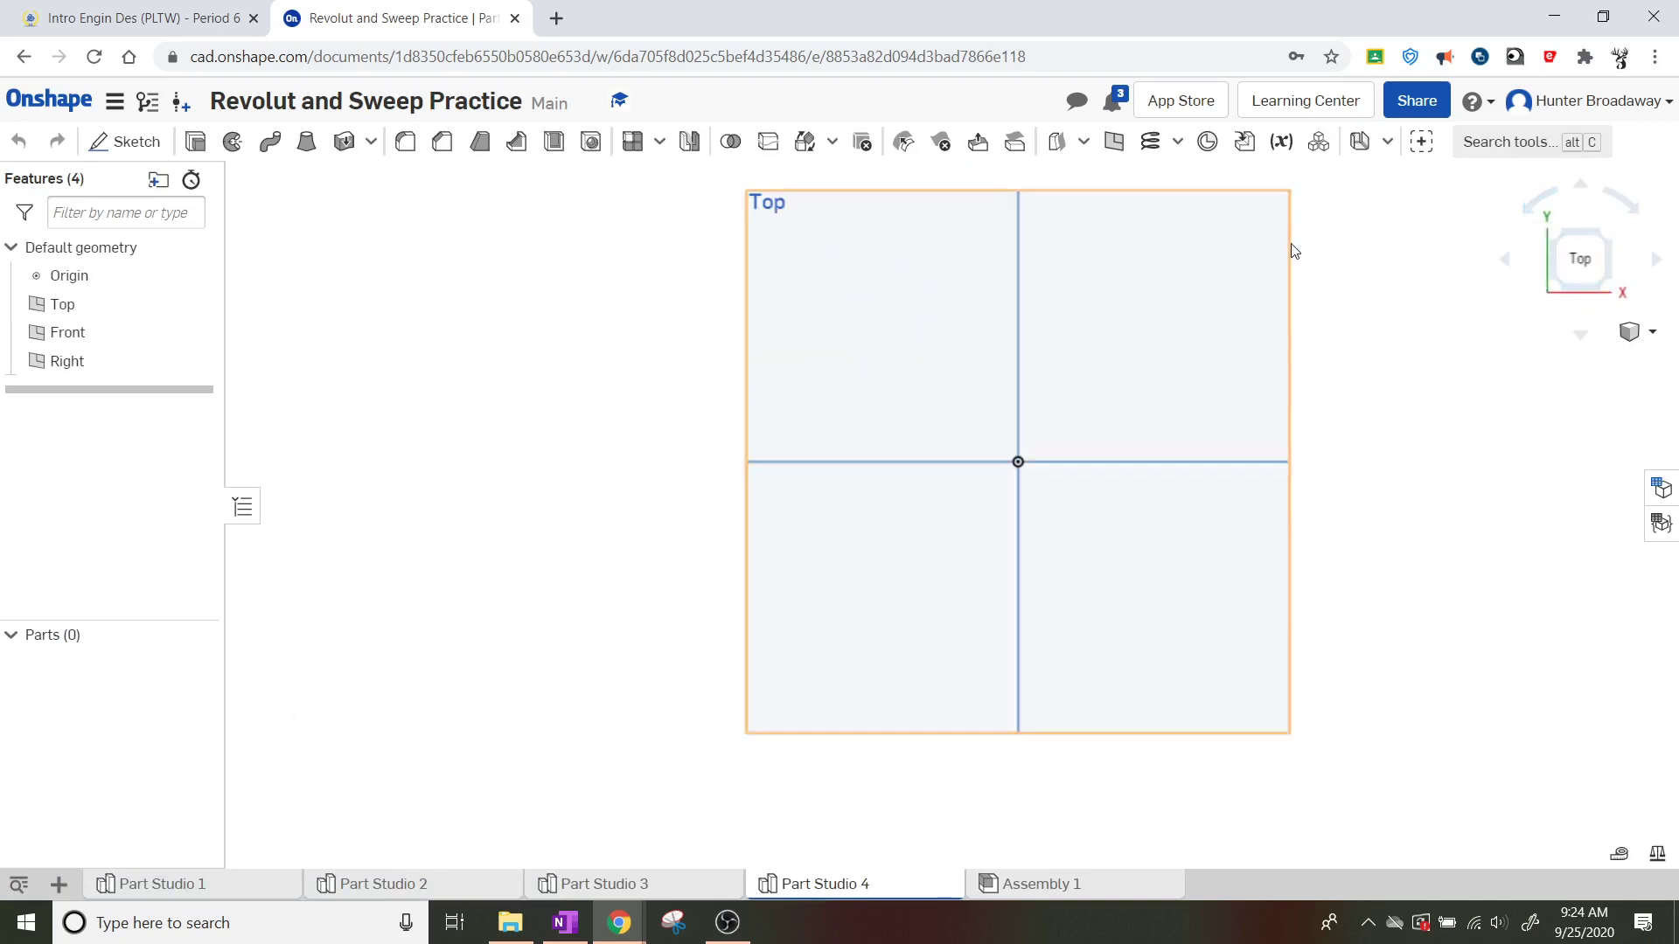
{"action": "scroll", "coordinate": [1294, 251], "scroll_direction": "up", "scroll_amount": 2}
{"action": "scroll", "coordinate": [1300, 198], "scroll_direction": "up", "scroll_amount": 3}
{"action": "scroll", "coordinate": [1301, 200], "scroll_direction": "down", "scroll_amount": 2}
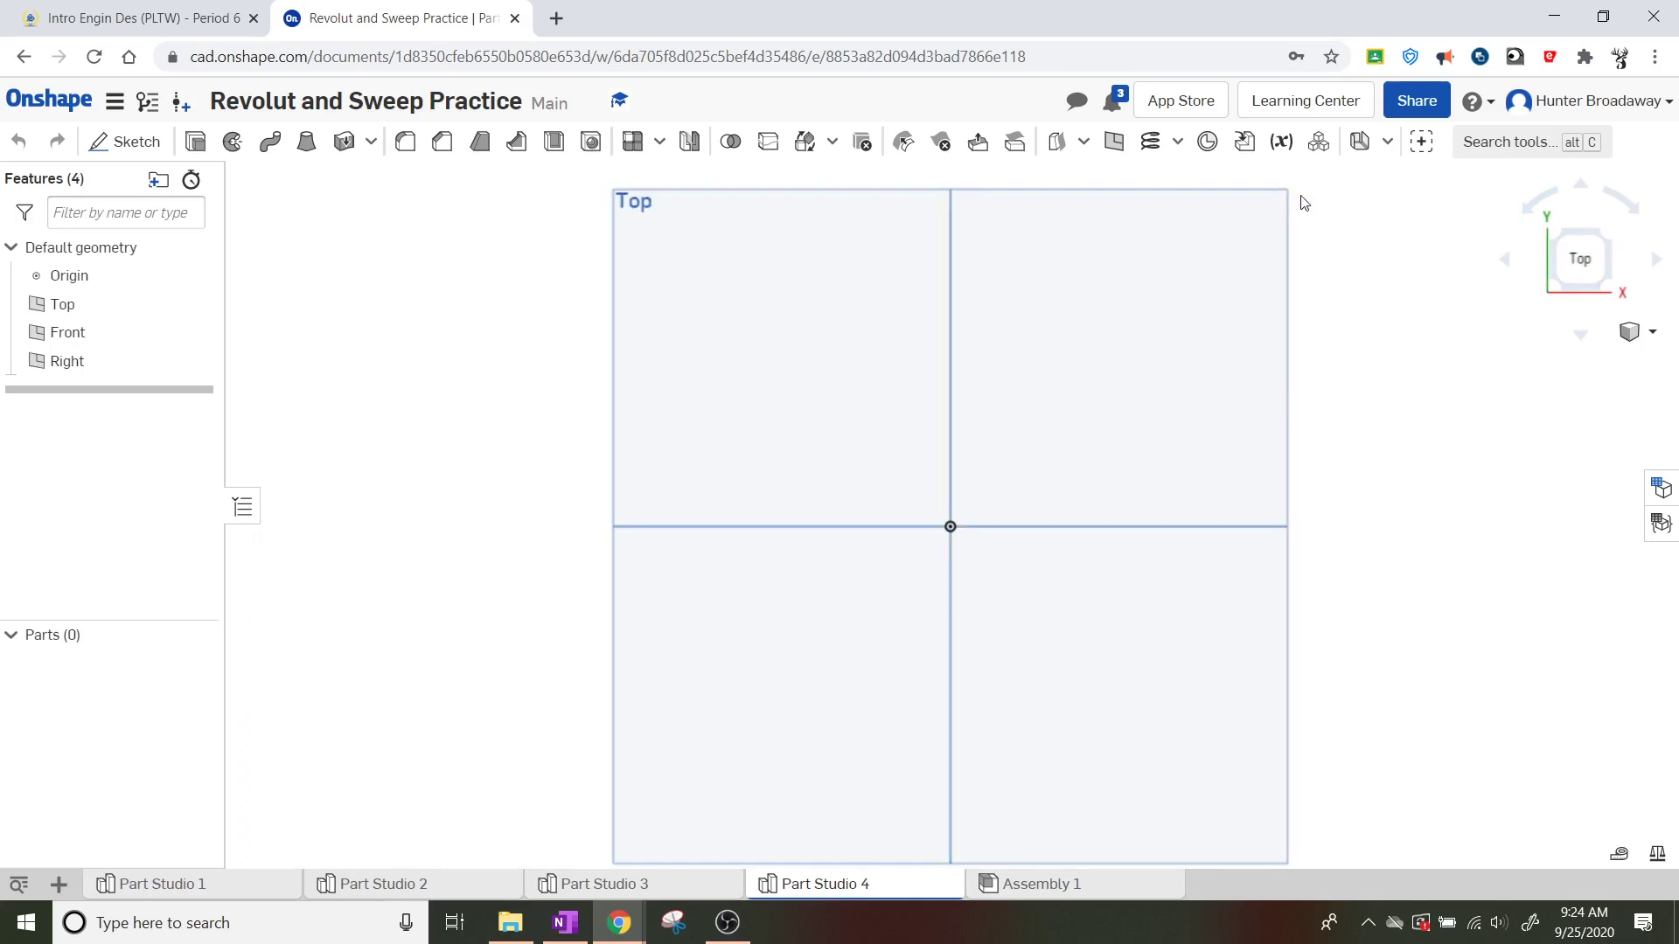
{"action": "scroll", "coordinate": [1304, 203], "scroll_direction": "down", "scroll_amount": 1}
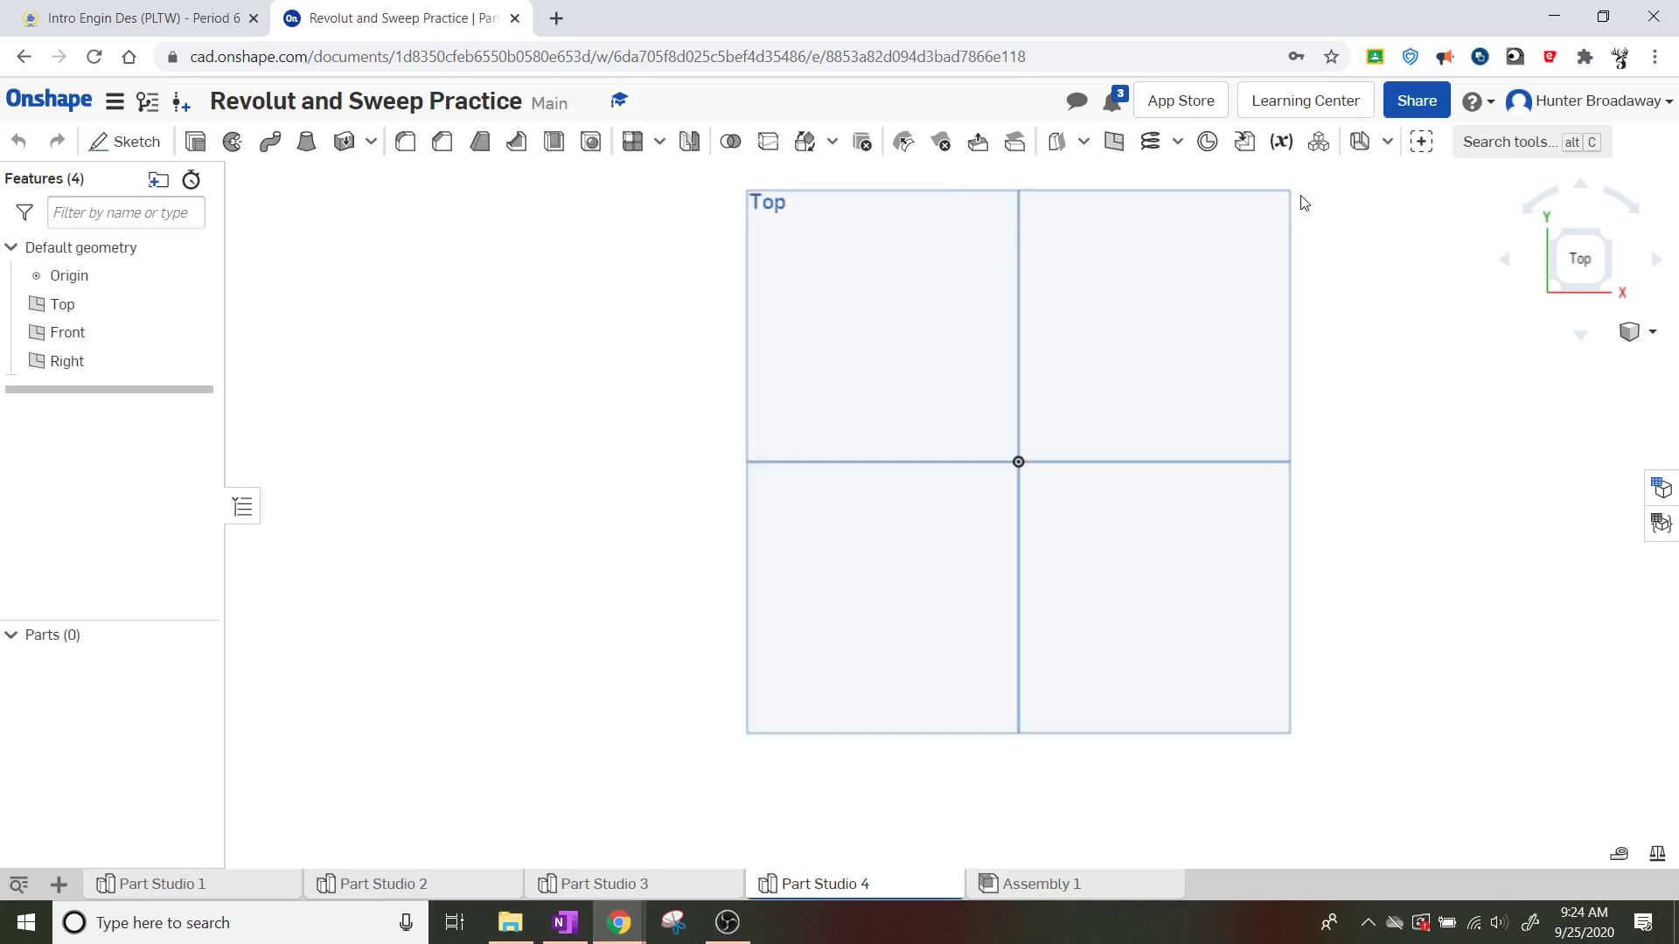
{"action": "scroll", "coordinate": [1304, 203], "scroll_direction": "up", "scroll_amount": 1}
{"action": "scroll", "coordinate": [1304, 203], "scroll_direction": "down", "scroll_amount": 1}
{"action": "scroll", "coordinate": [1084, 293], "scroll_direction": "up", "scroll_amount": 2}
{"action": "scroll", "coordinate": [1084, 293], "scroll_direction": "down", "scroll_amount": 2}
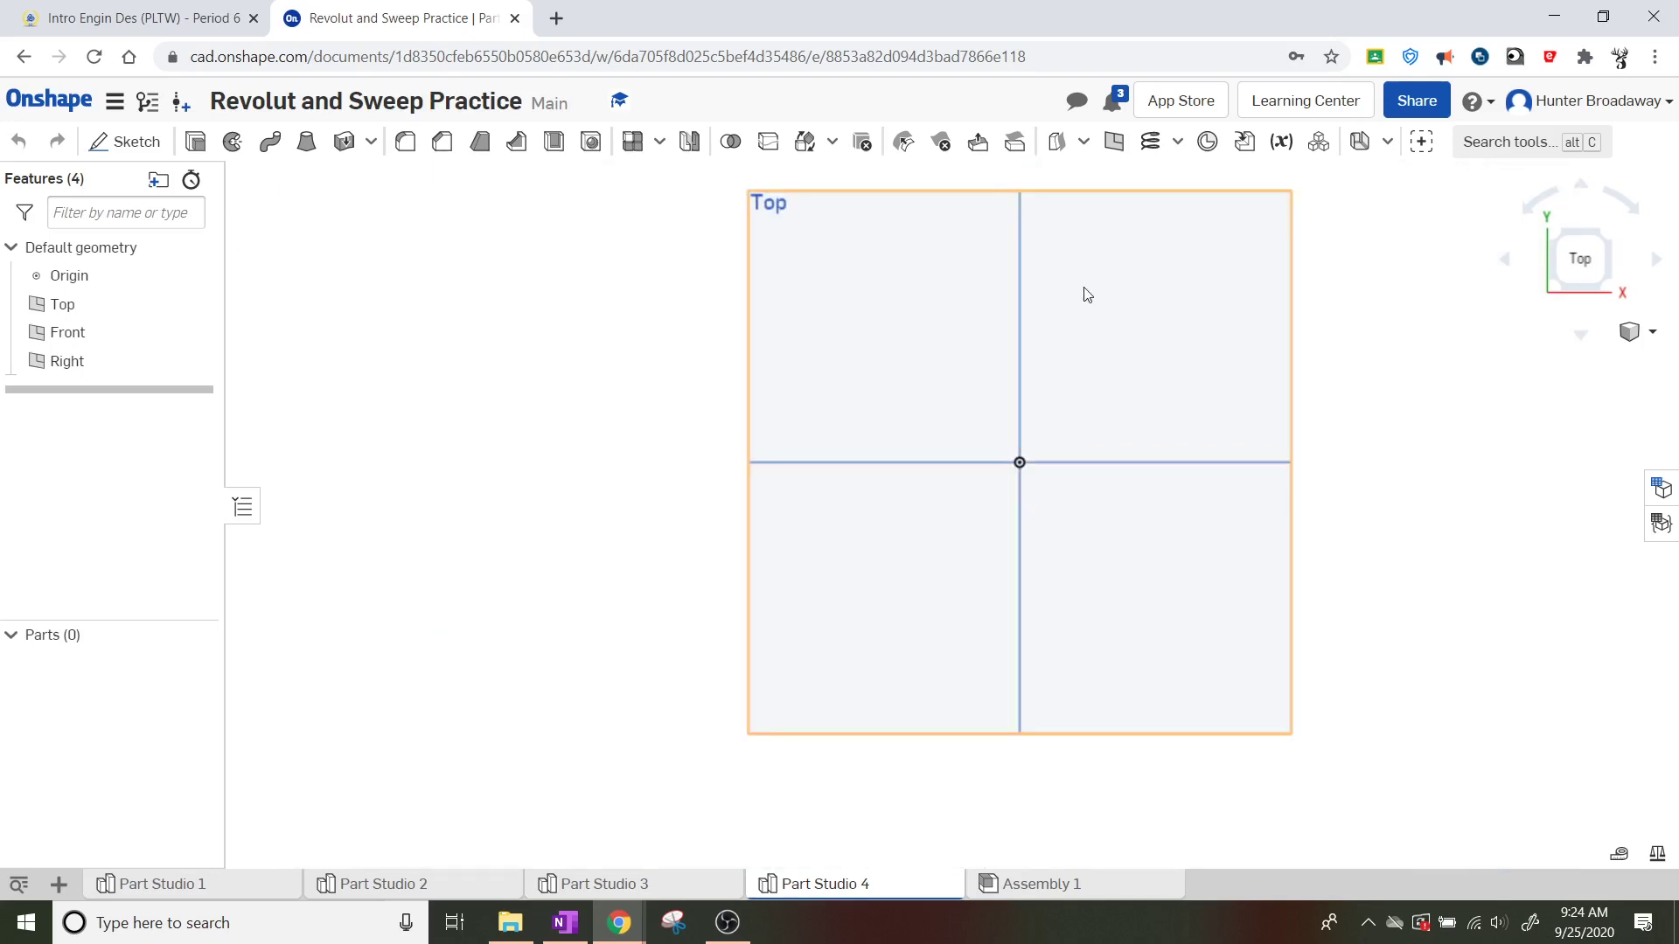